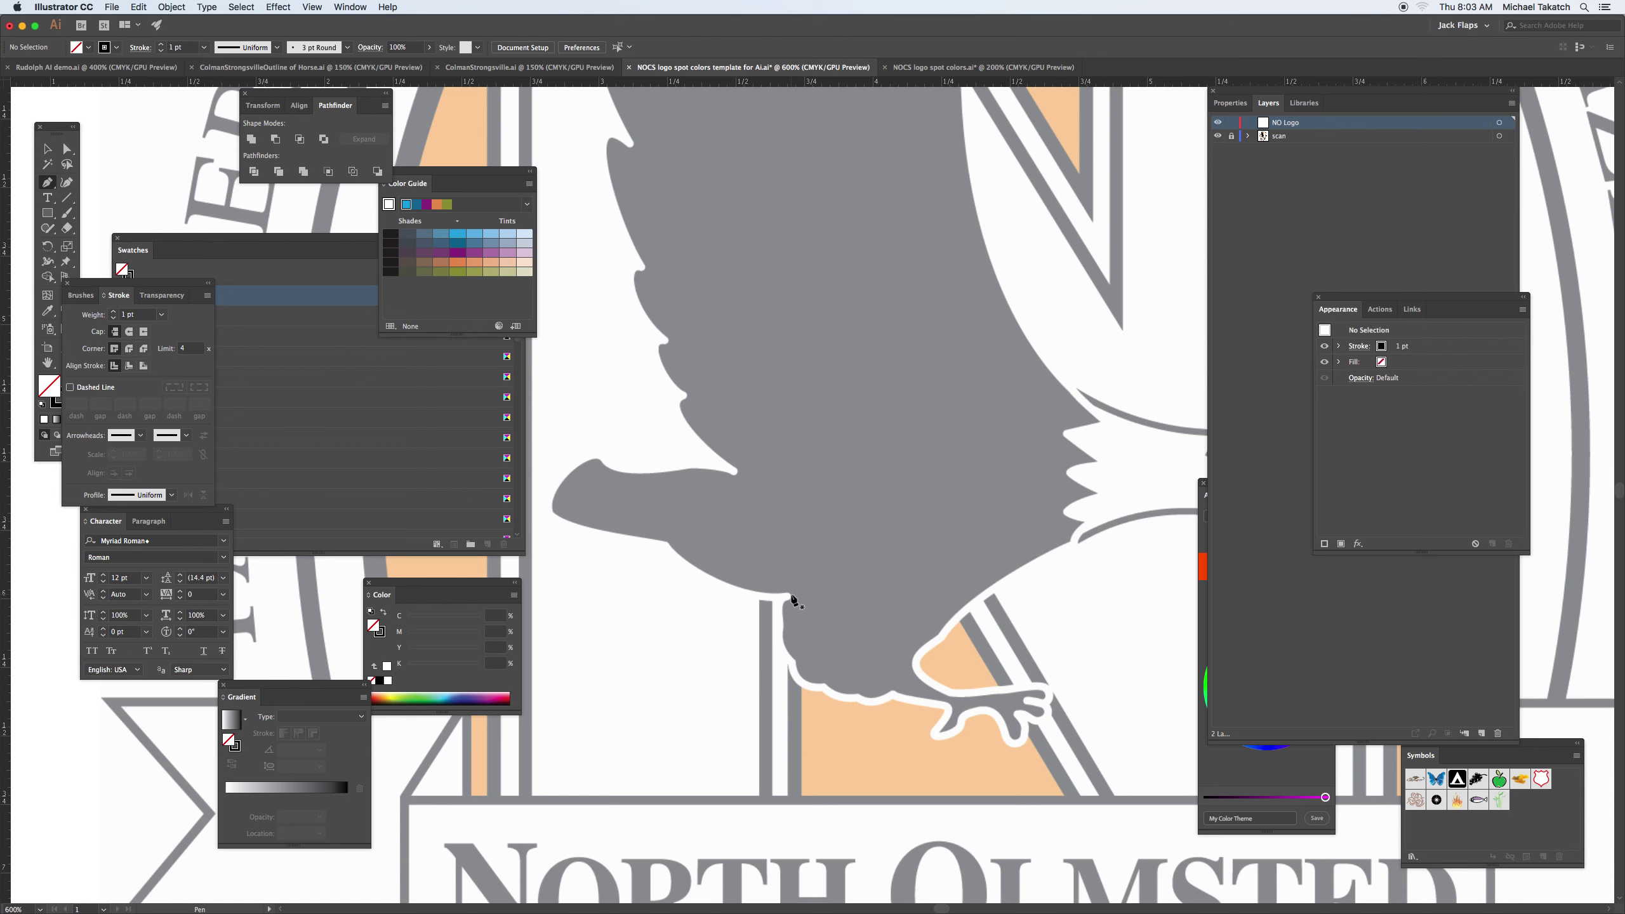
# Trace the lower edge of the rounded grey lobe beside the bird's wing with the Pen tool, ending on a smooth anchor at its tip.
pyautogui.click(791, 595)
pyautogui.moveTo(665, 544)
pyautogui.mouseDown()
pyautogui.moveTo(631, 482)
pyautogui.moveTo(599, 472)
pyautogui.moveTo(605, 488)
pyautogui.moveTo(537, 499)
pyautogui.mouseUp()
pyautogui.press('super+plus')
pyautogui.press('super+plus')
pyautogui.press('super+plus')
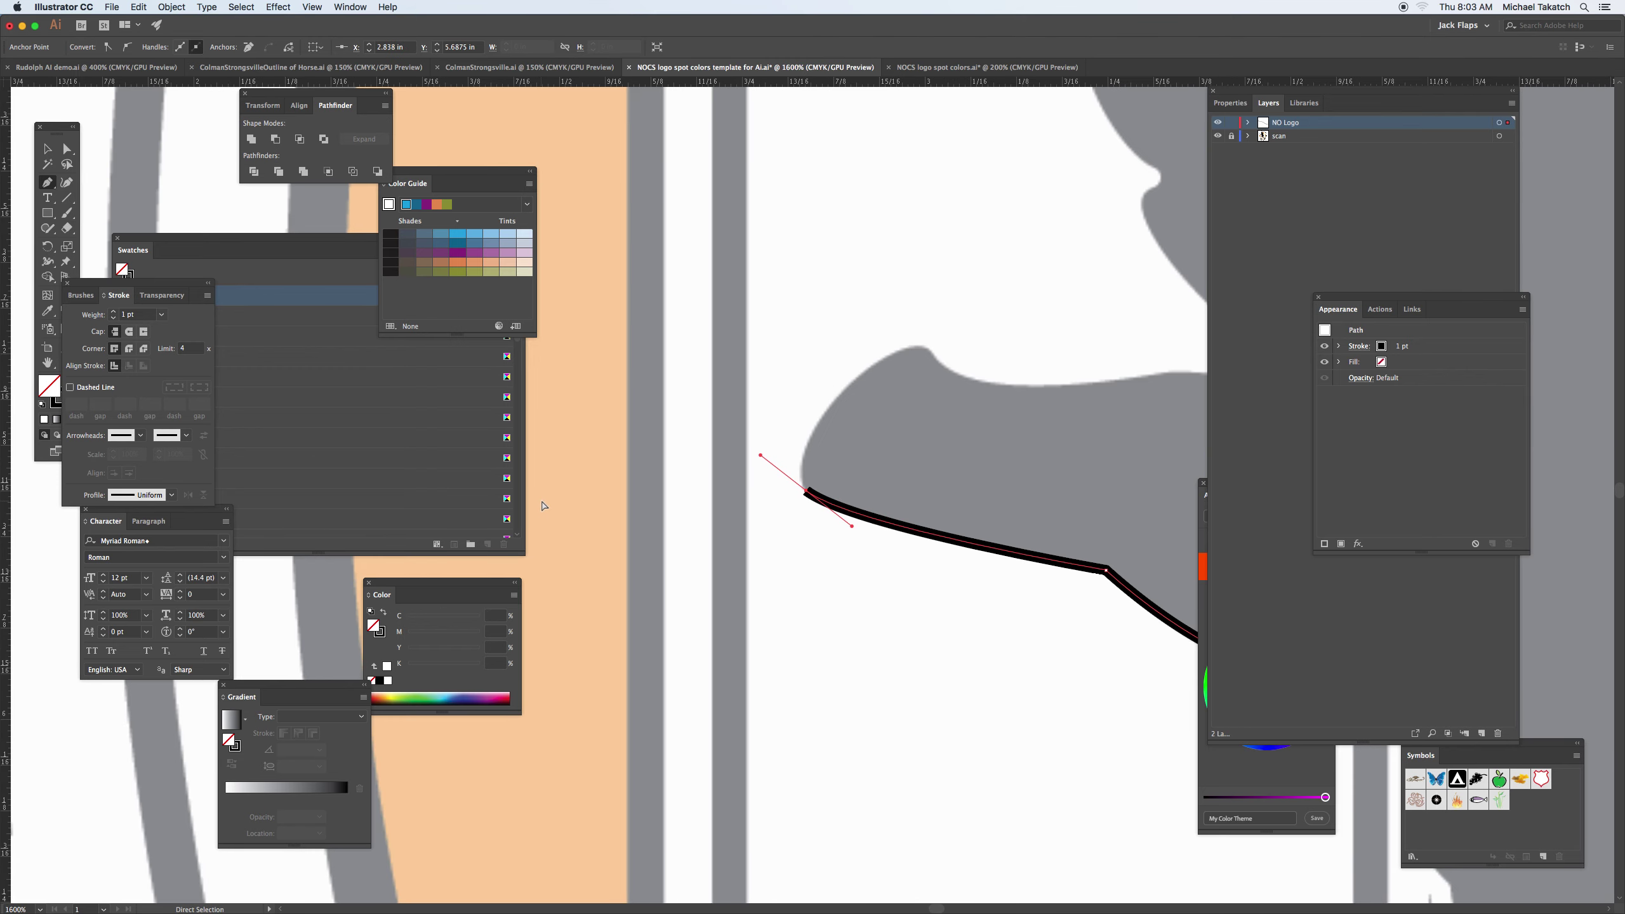
pyautogui.moveTo(824, 503); pyautogui.dragTo(682, 566)
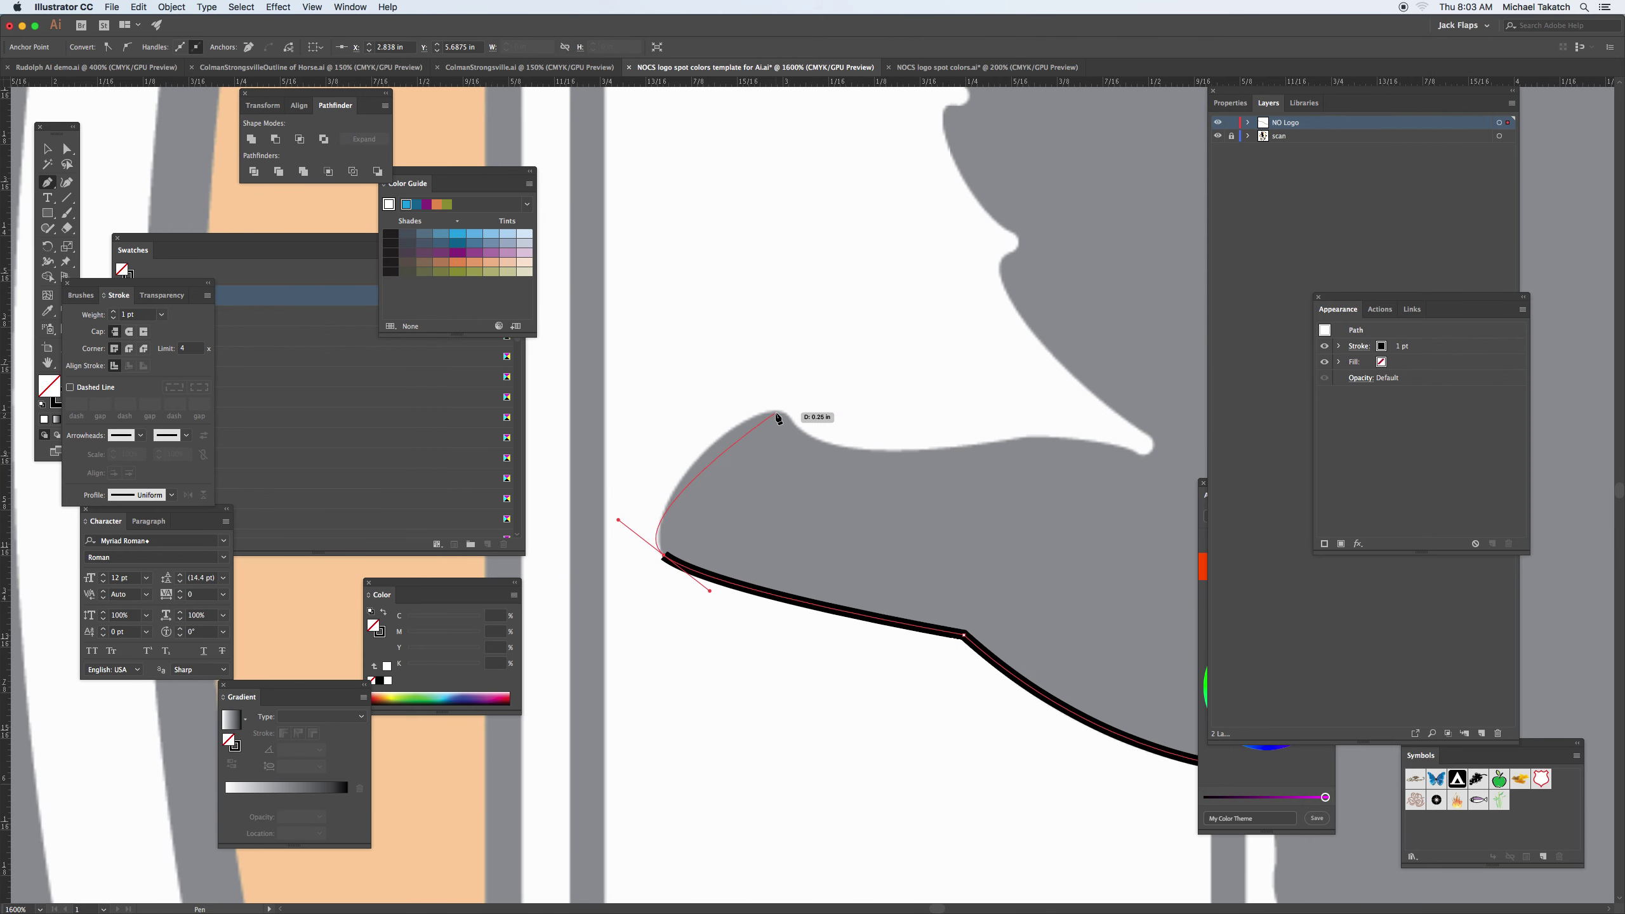
pyautogui.moveTo(776, 413); pyautogui.dragTo(817, 424)
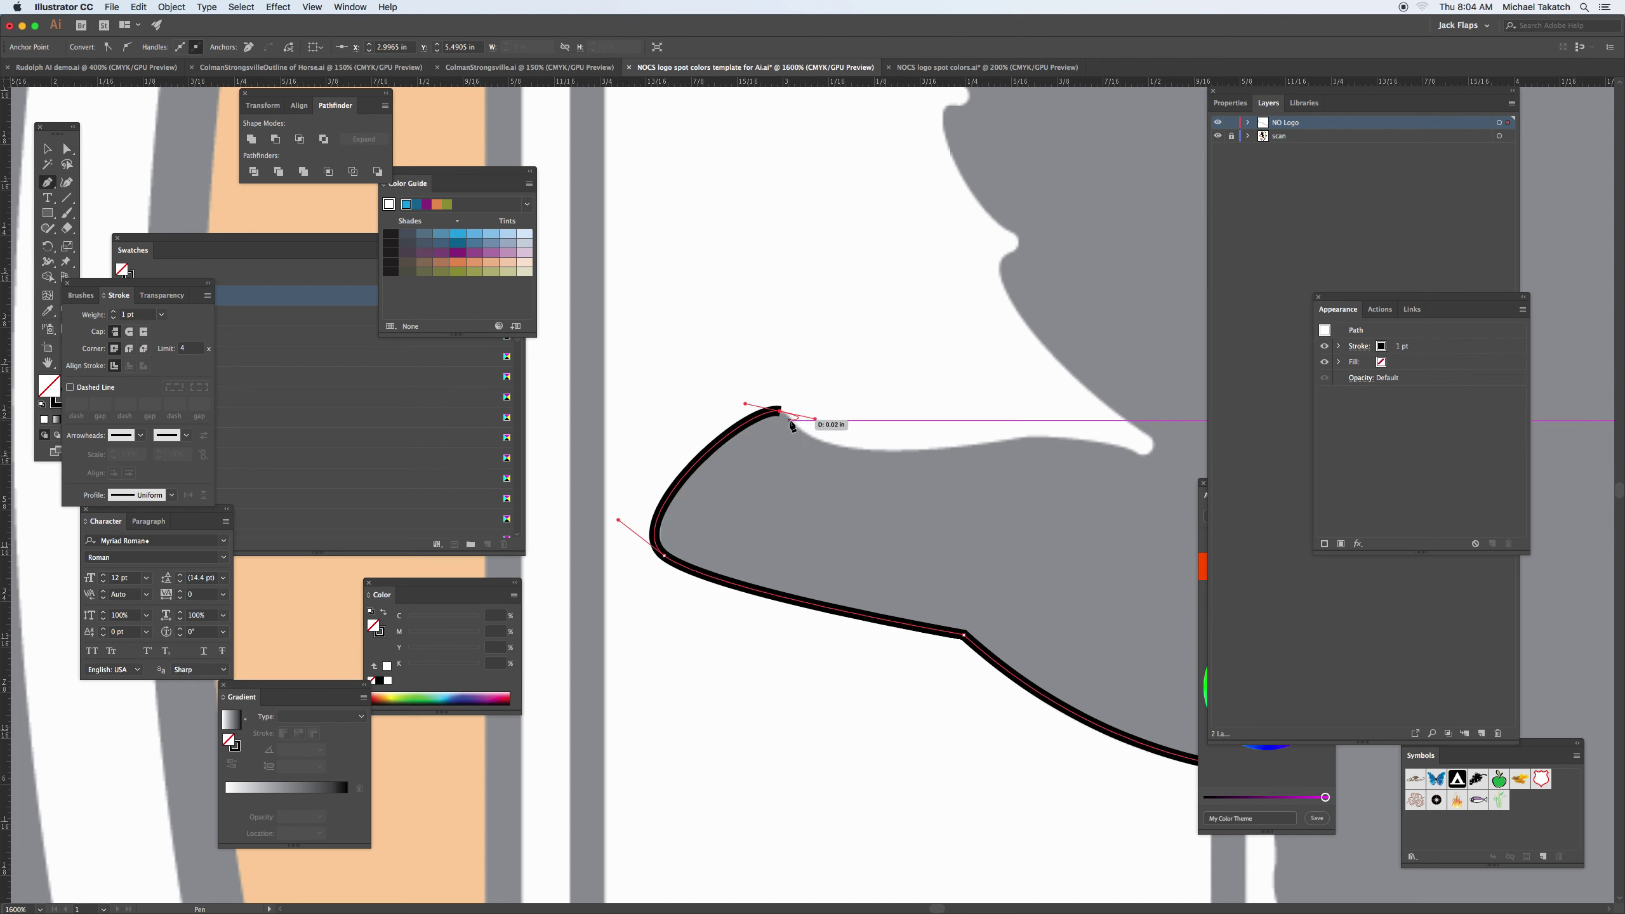
pyautogui.press('super+z')
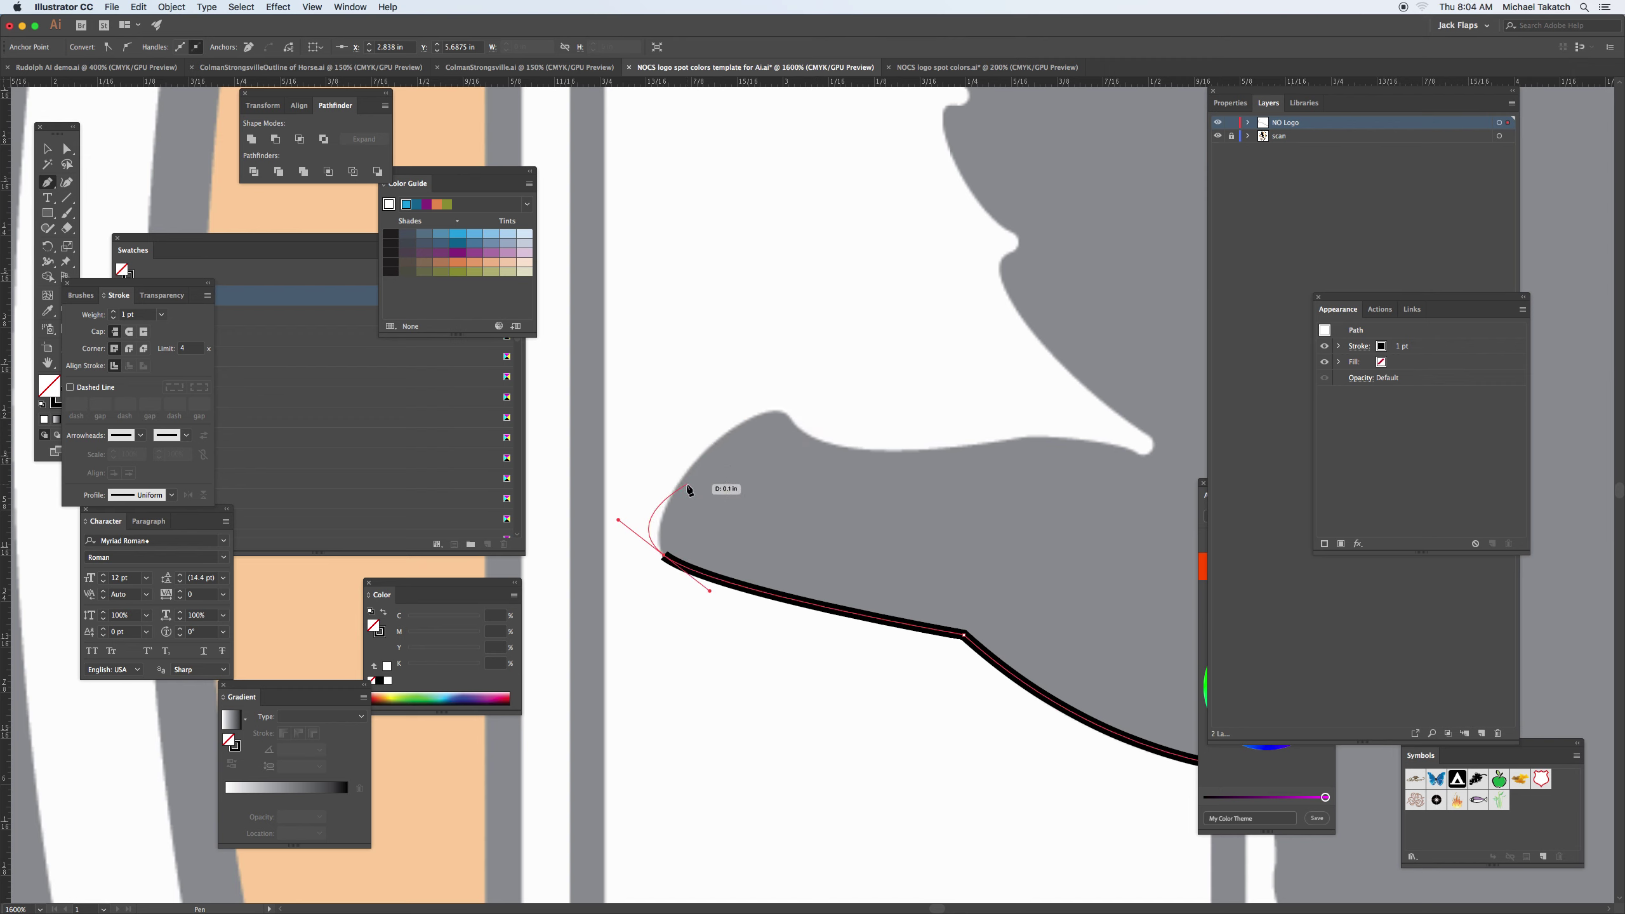
pyautogui.press('super+z')
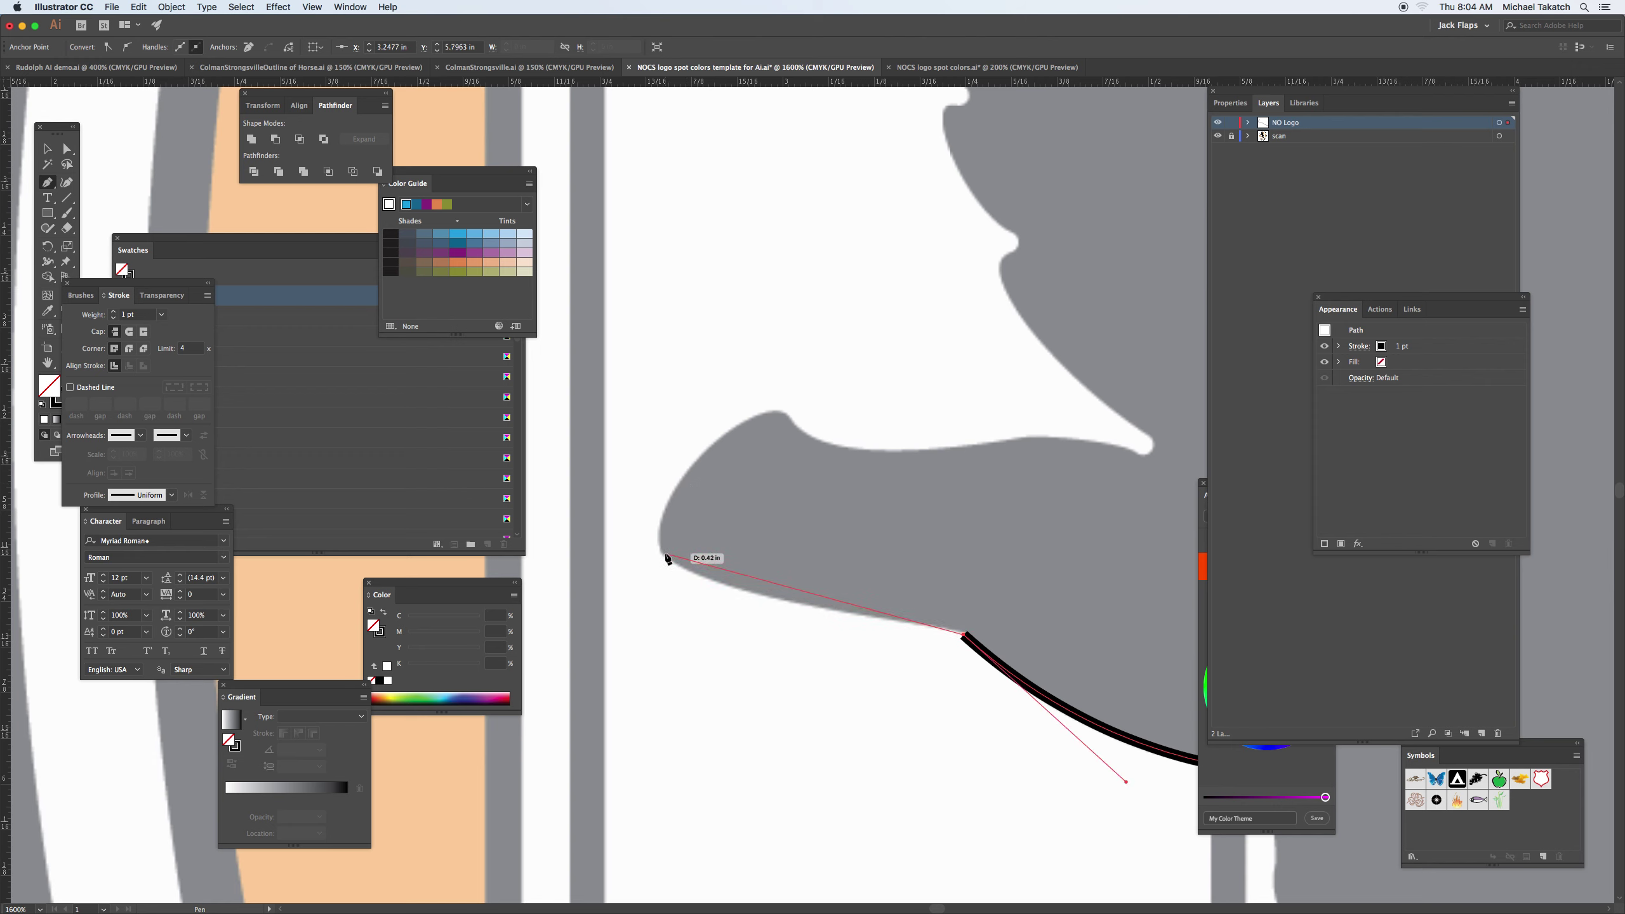
pyautogui.moveTo(665, 555); pyautogui.dragTo(622, 513)
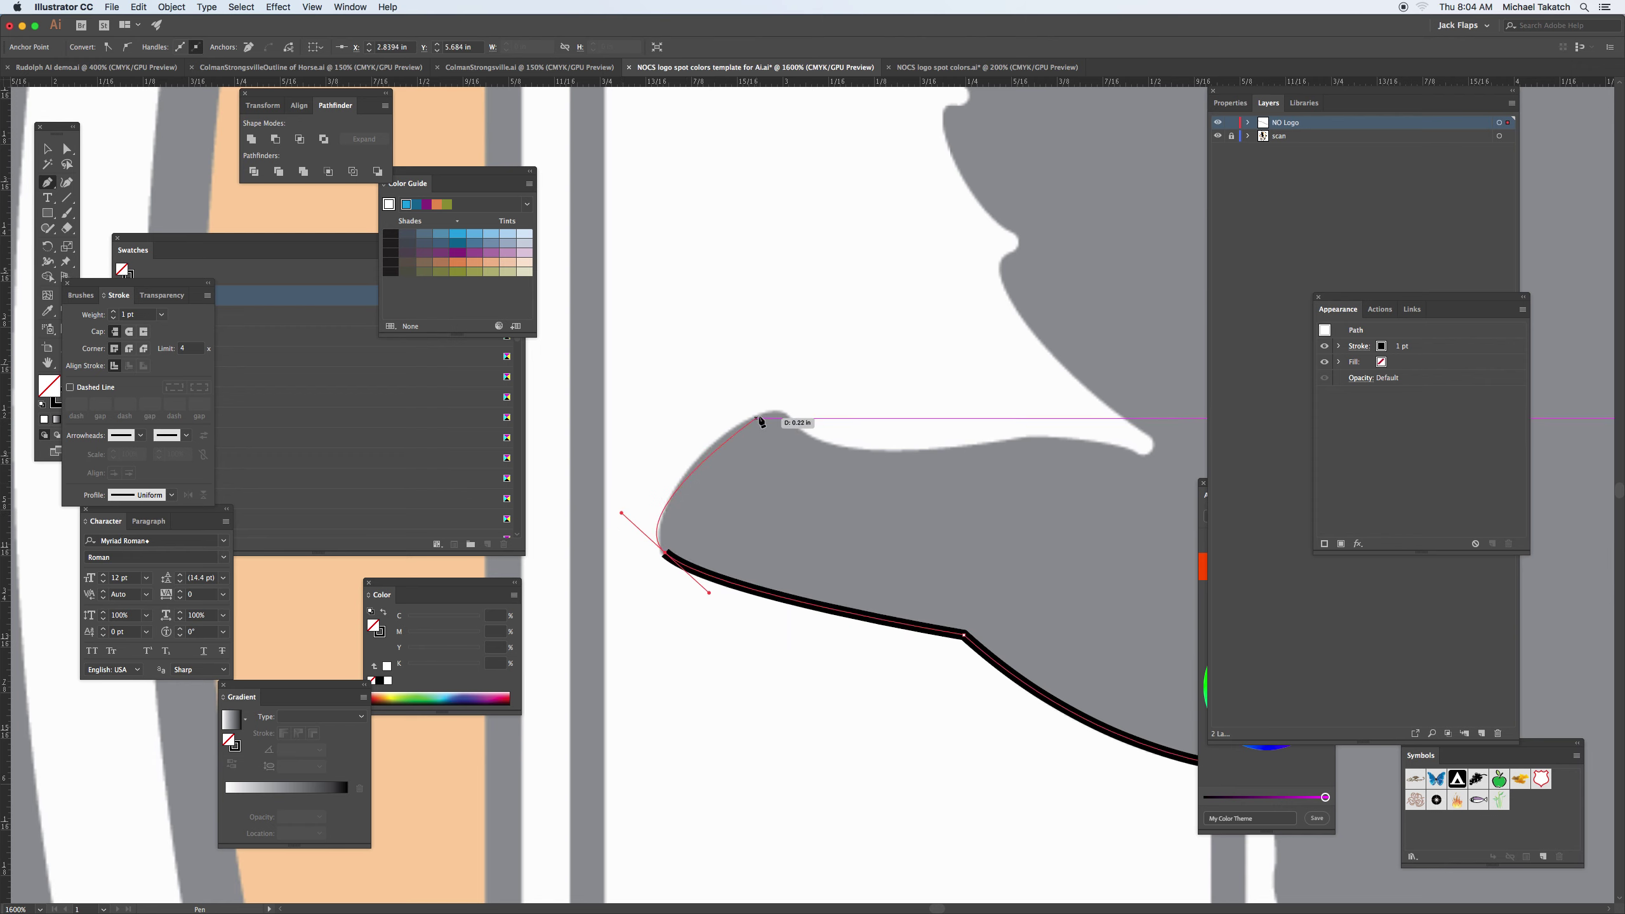
# Continue the path around the lobe's rounded end and along its upper edge to a corner point where it meets the wing.
pyautogui.moveTo(767, 410); pyautogui.dragTo(820, 446)
pyautogui.moveTo(919, 452); pyautogui.dragTo(1160, 443)
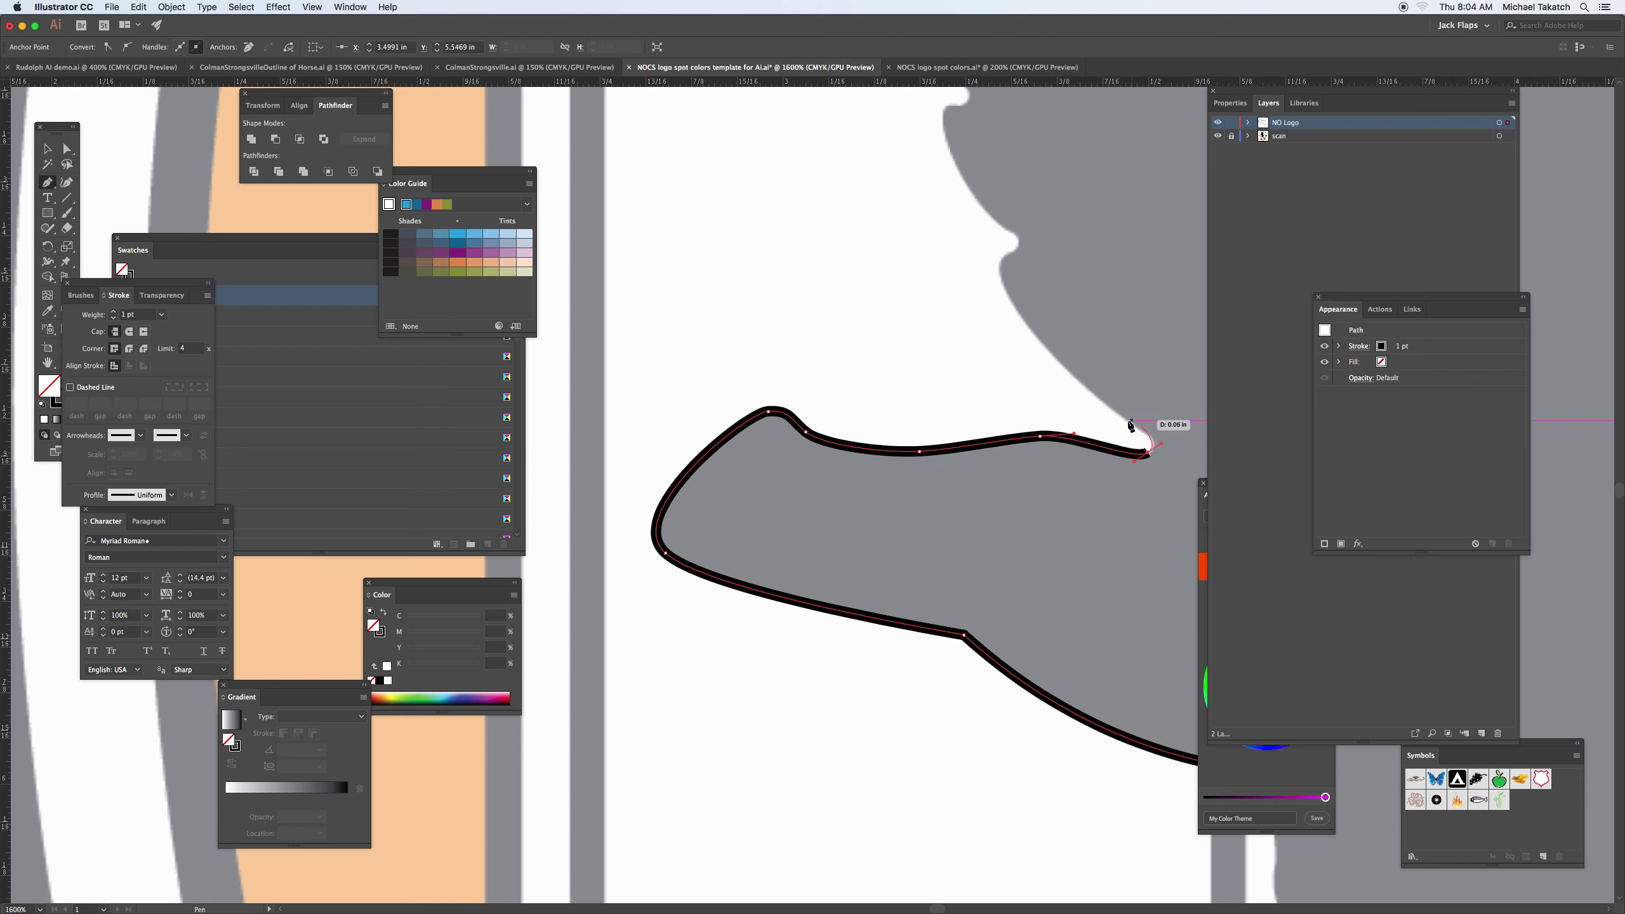
pyautogui.press('super+z')
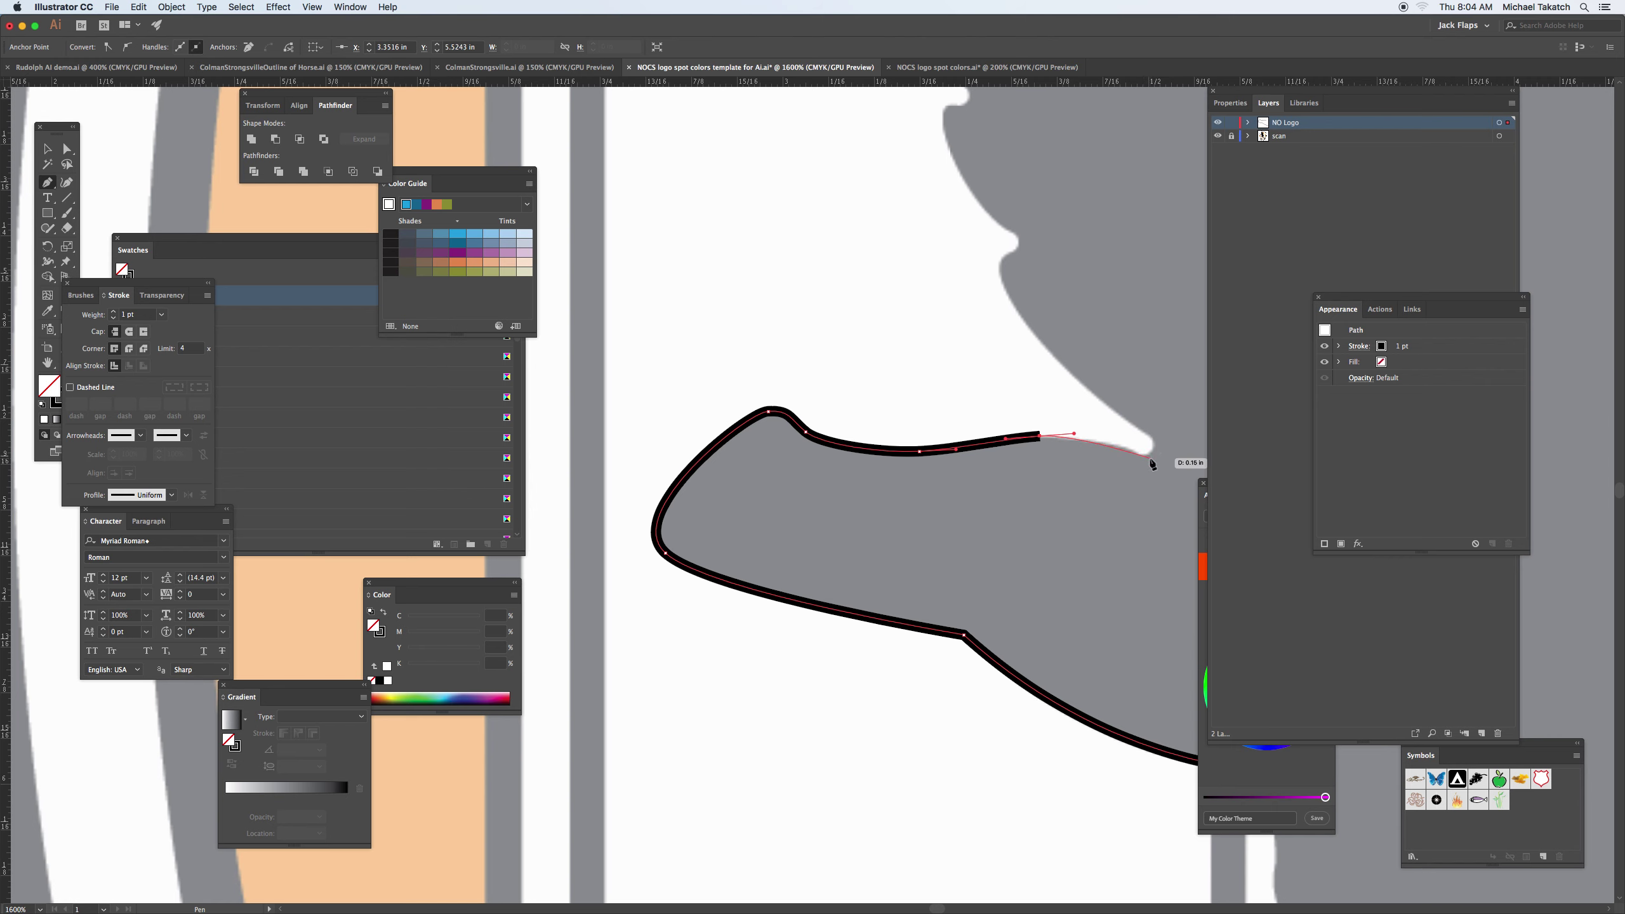
pyautogui.click(1156, 455)
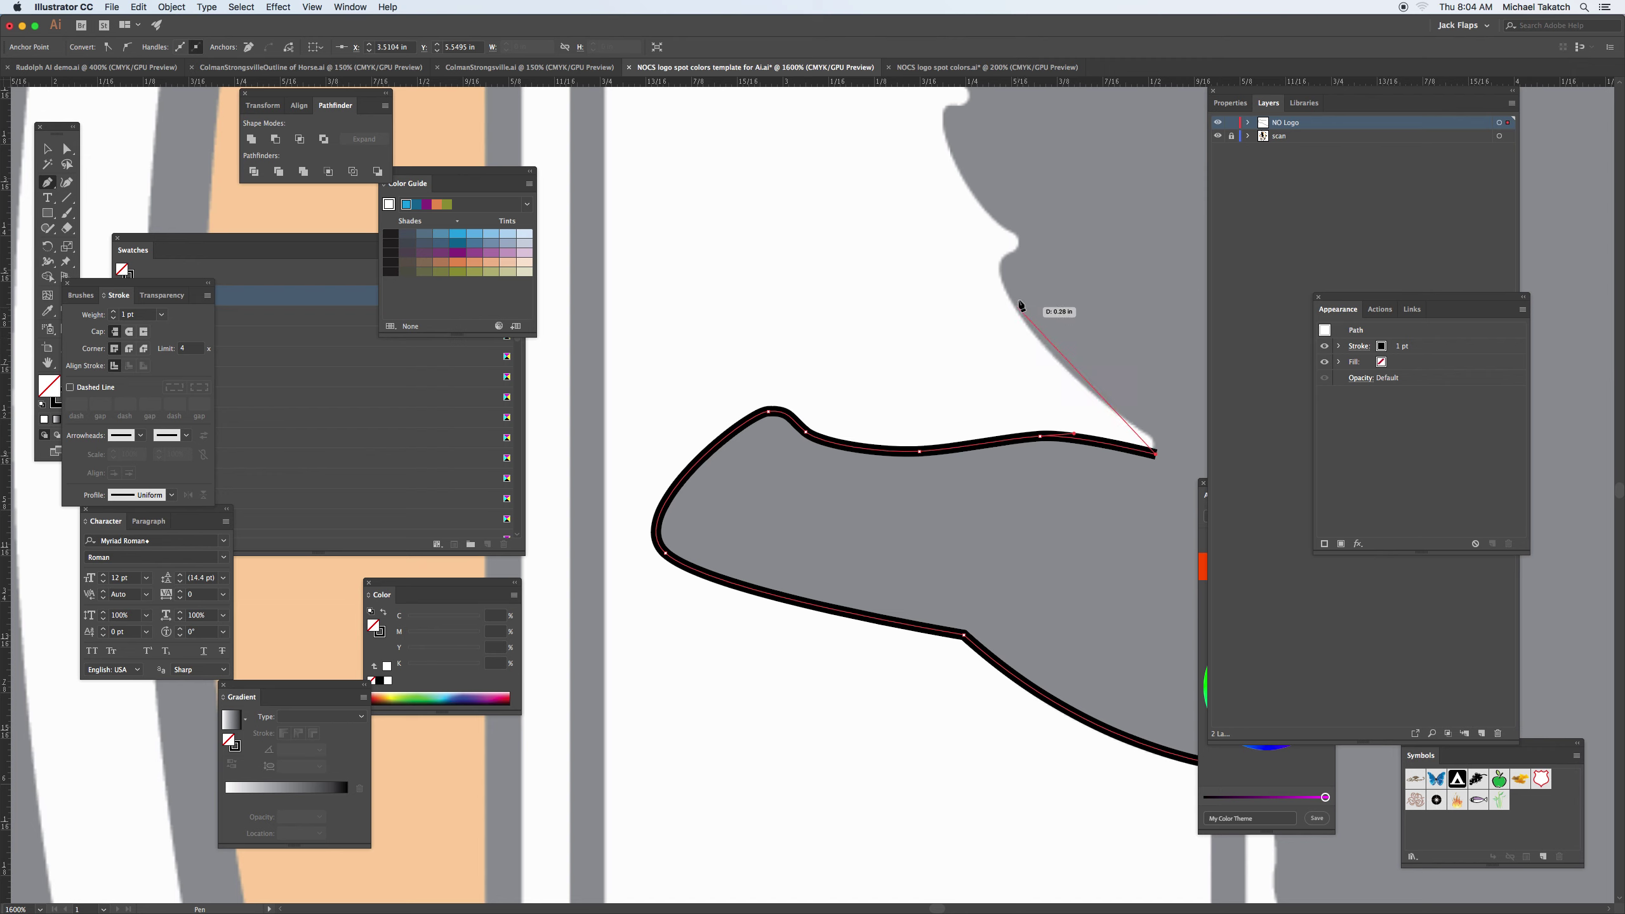
# Trace the scalloped wing edge upward from that corner with curved segments, following the small feather notches.
pyautogui.moveTo(1046, 351); pyautogui.dragTo(973, 207)
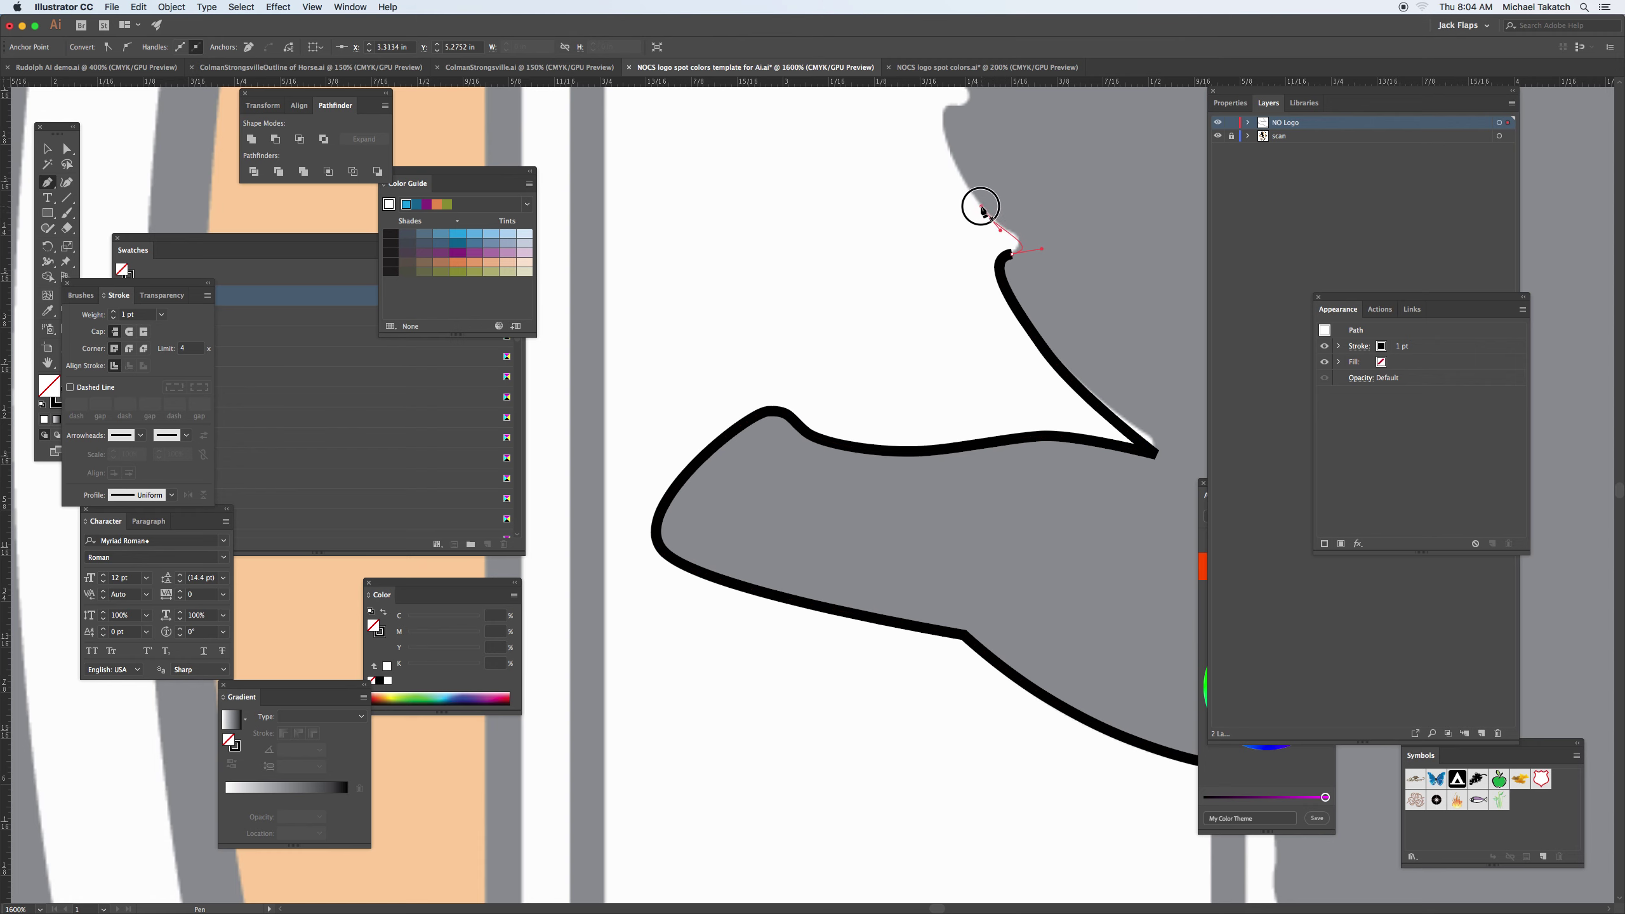
pyautogui.moveTo(973, 273); pyautogui.dragTo(894, 592)
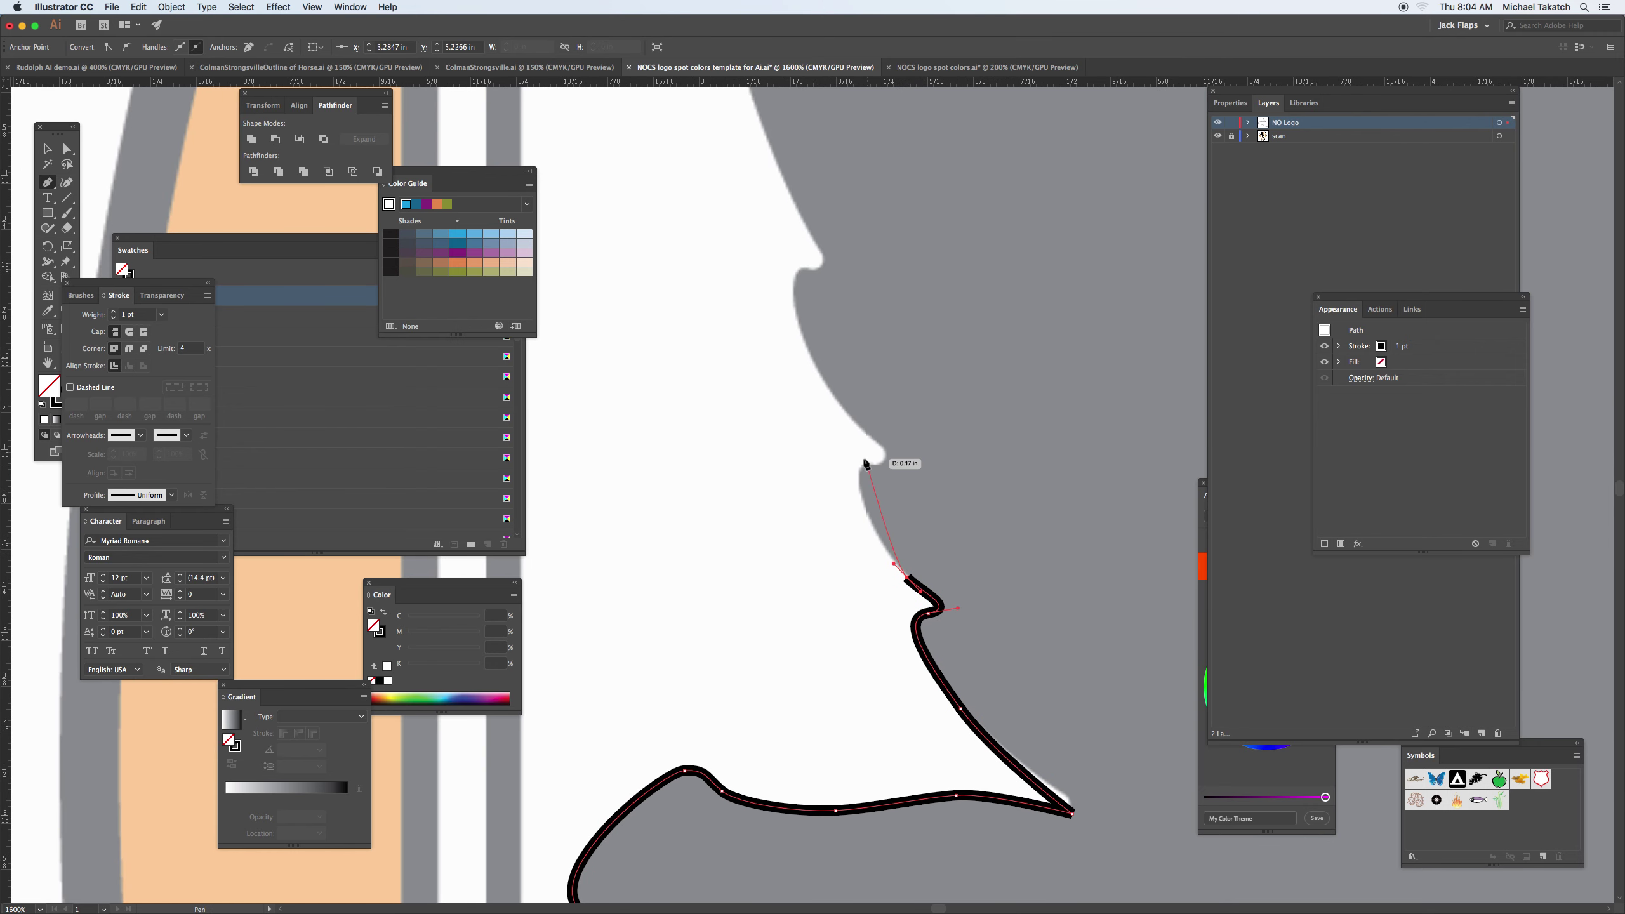
pyautogui.moveTo(862, 464); pyautogui.dragTo(887, 447)
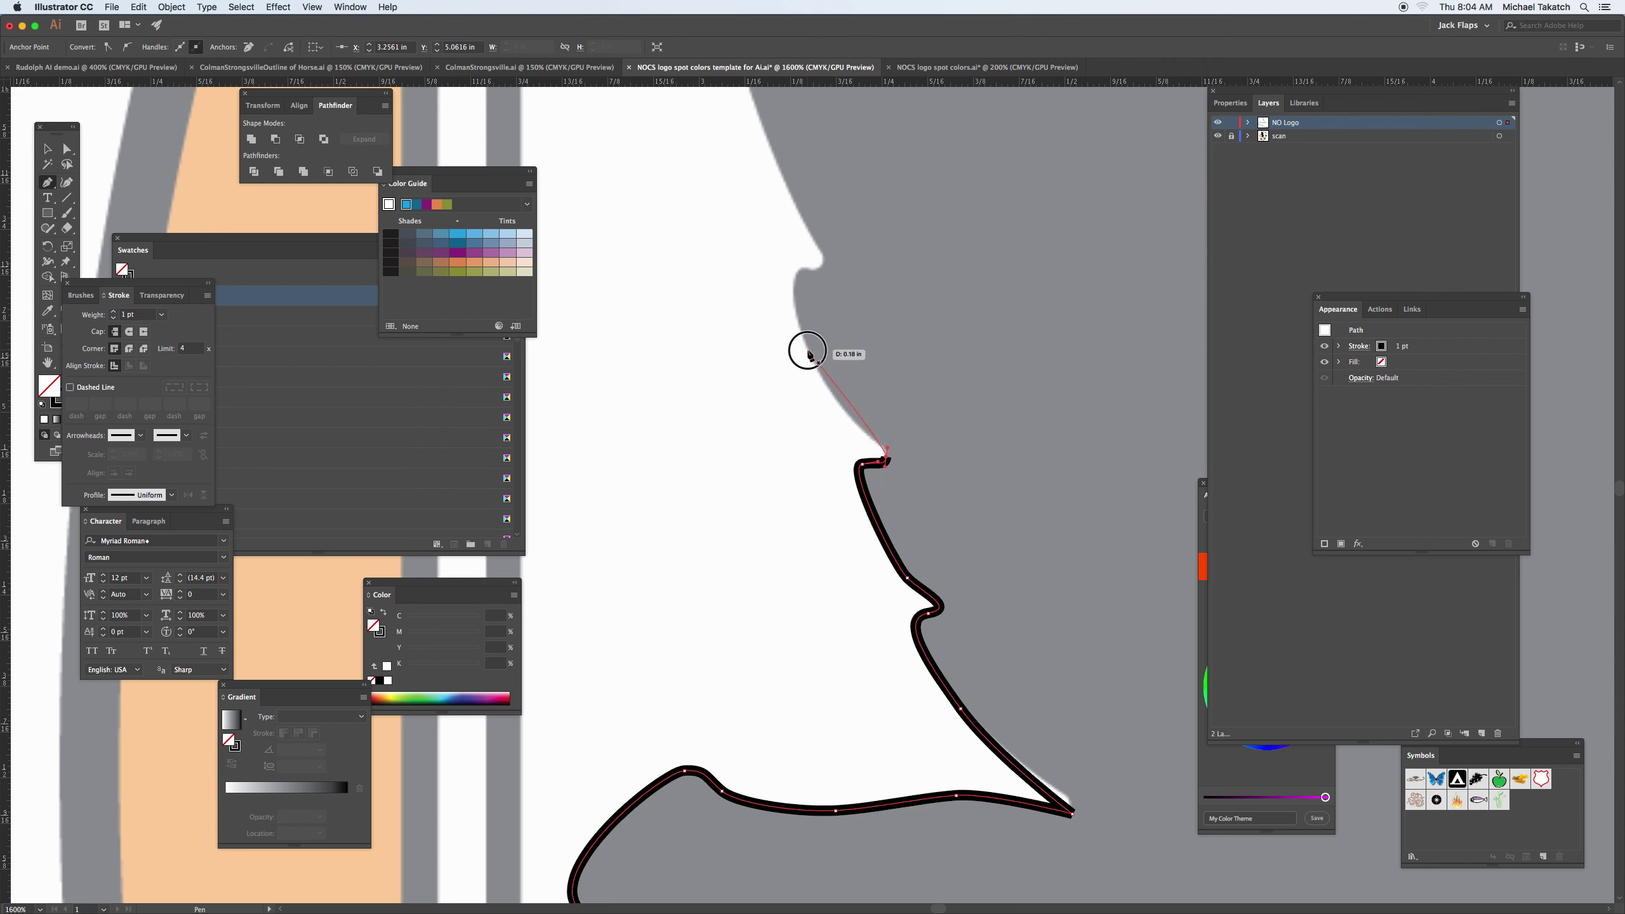
pyautogui.moveTo(808, 351); pyautogui.dragTo(869, 583)
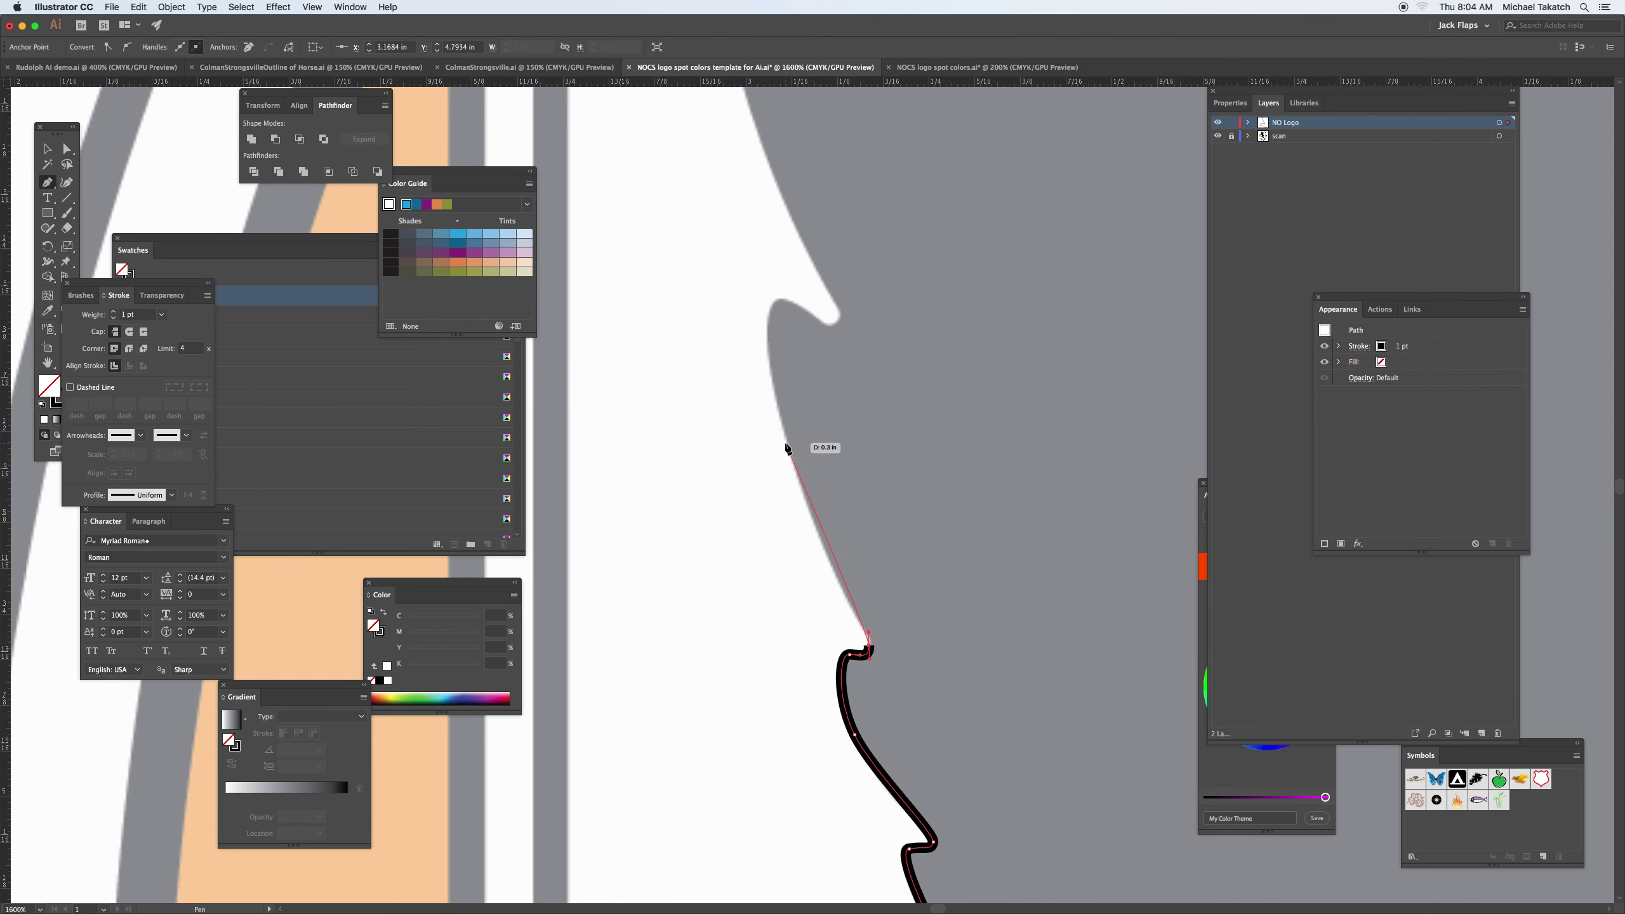
pyautogui.moveTo(785, 443); pyautogui.dragTo(774, 391)
pyautogui.moveTo(787, 297); pyautogui.dragTo(842, 318)
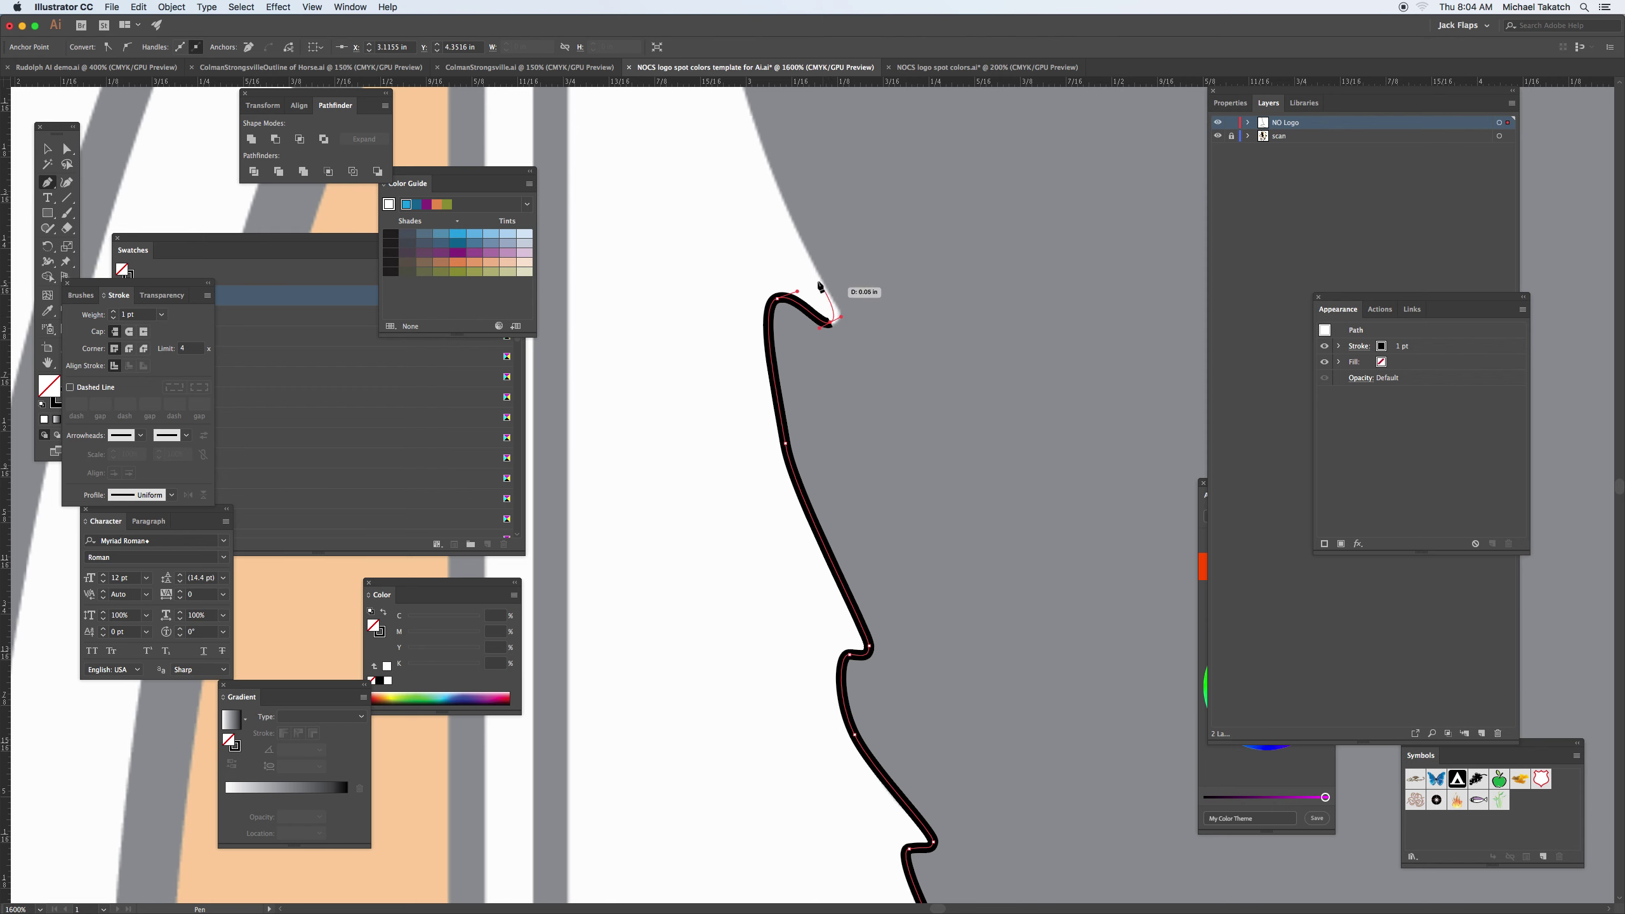
pyautogui.moveTo(803, 248); pyautogui.dragTo(848, 539)
pyautogui.scroll(3, 847, 541)
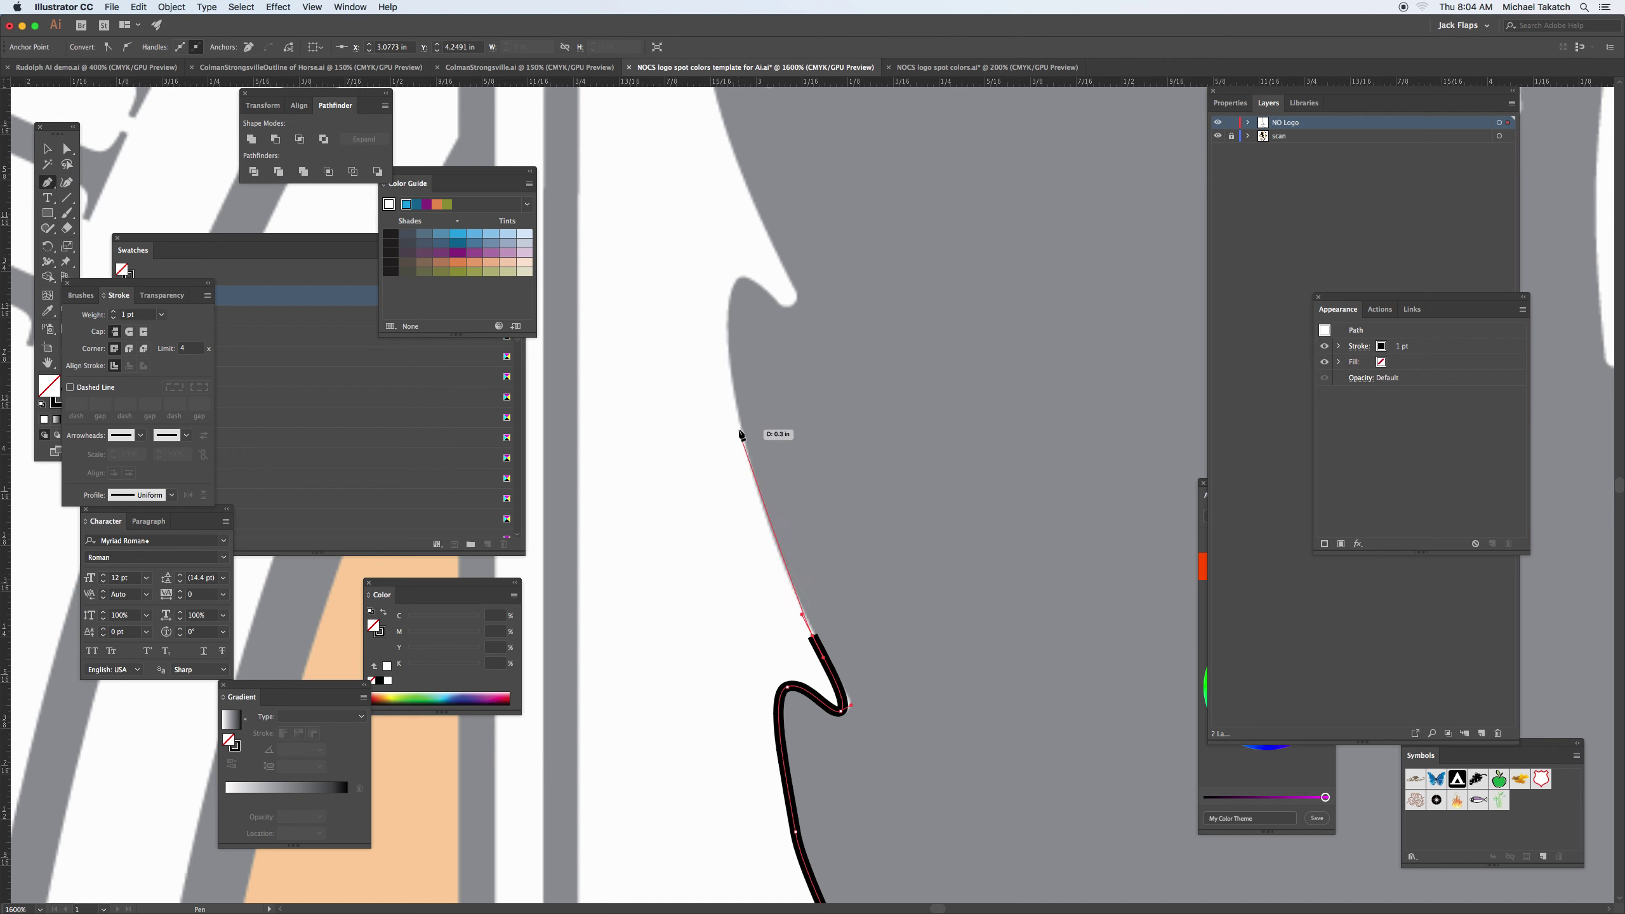
pyautogui.moveTo(740, 430); pyautogui.dragTo(739, 395)
pyautogui.moveTo(743, 280); pyautogui.dragTo(760, 280)
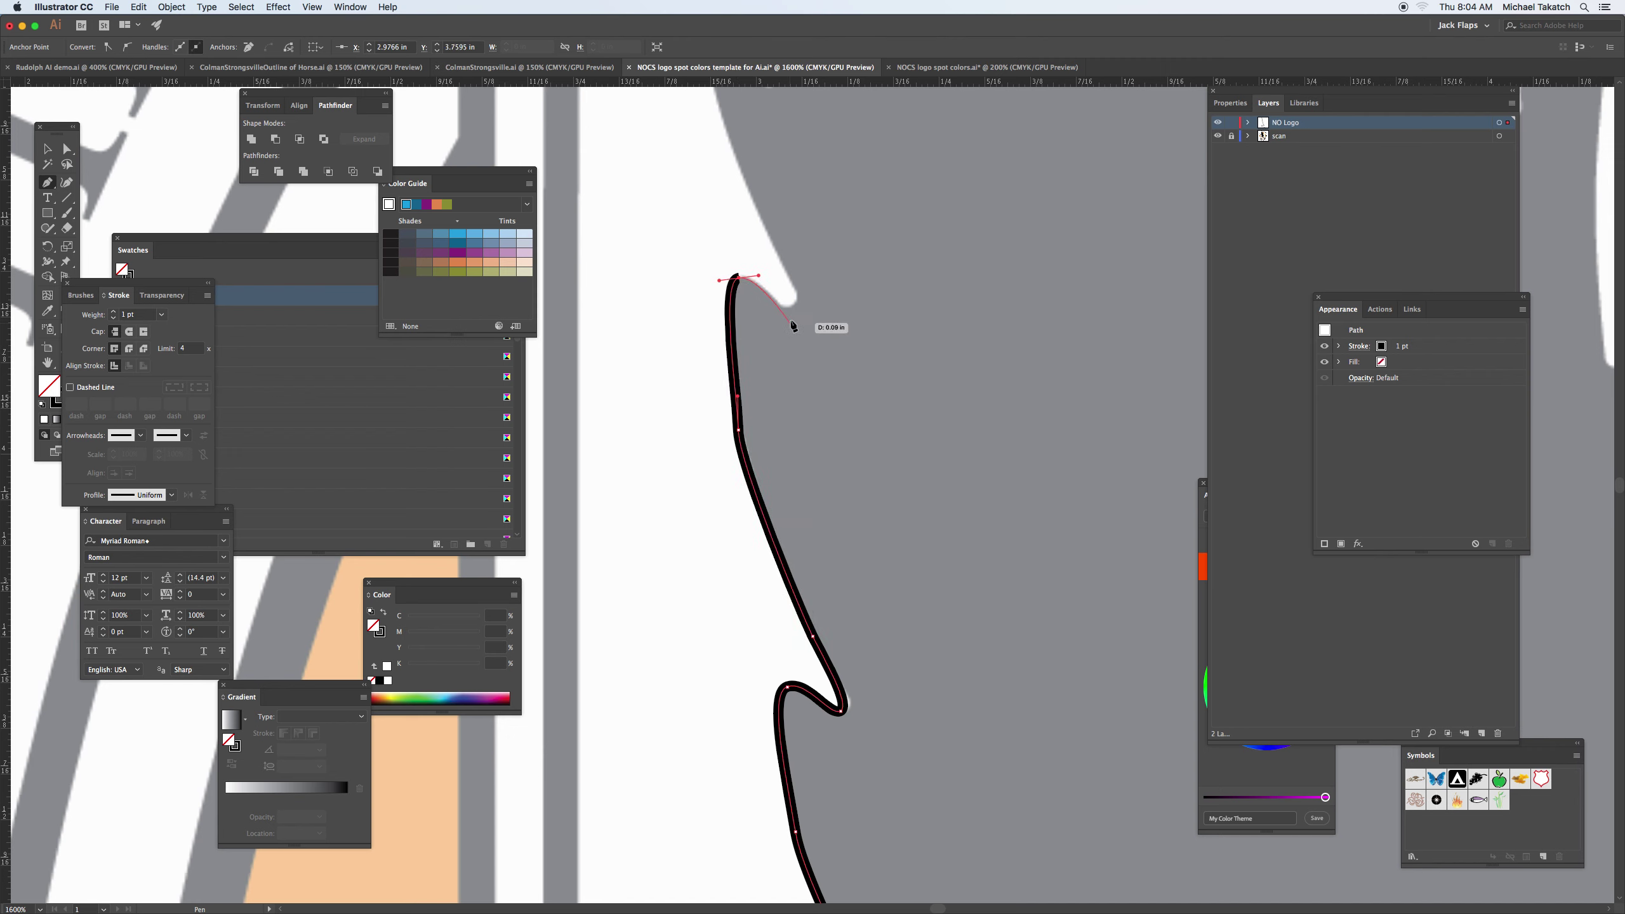
pyautogui.press('super+z')
pyautogui.press('super+z')
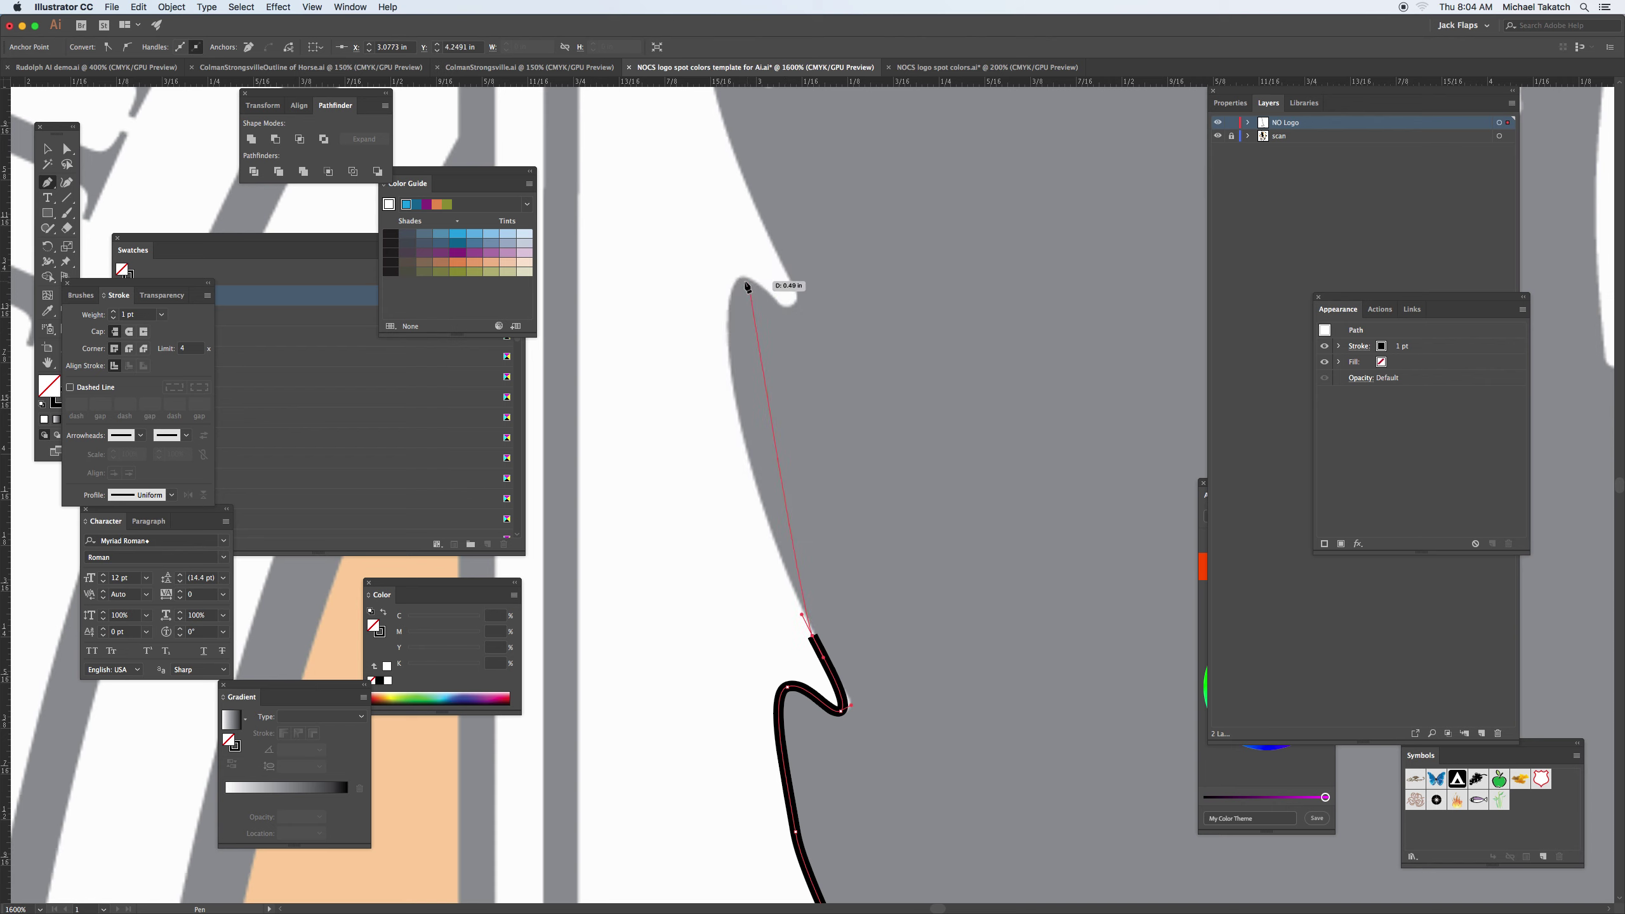
# Extend the wing outline upward around the next three short feather tips, ending in the notch before the long feathers.
pyautogui.moveTo(730, 289); pyautogui.dragTo(750, 241)
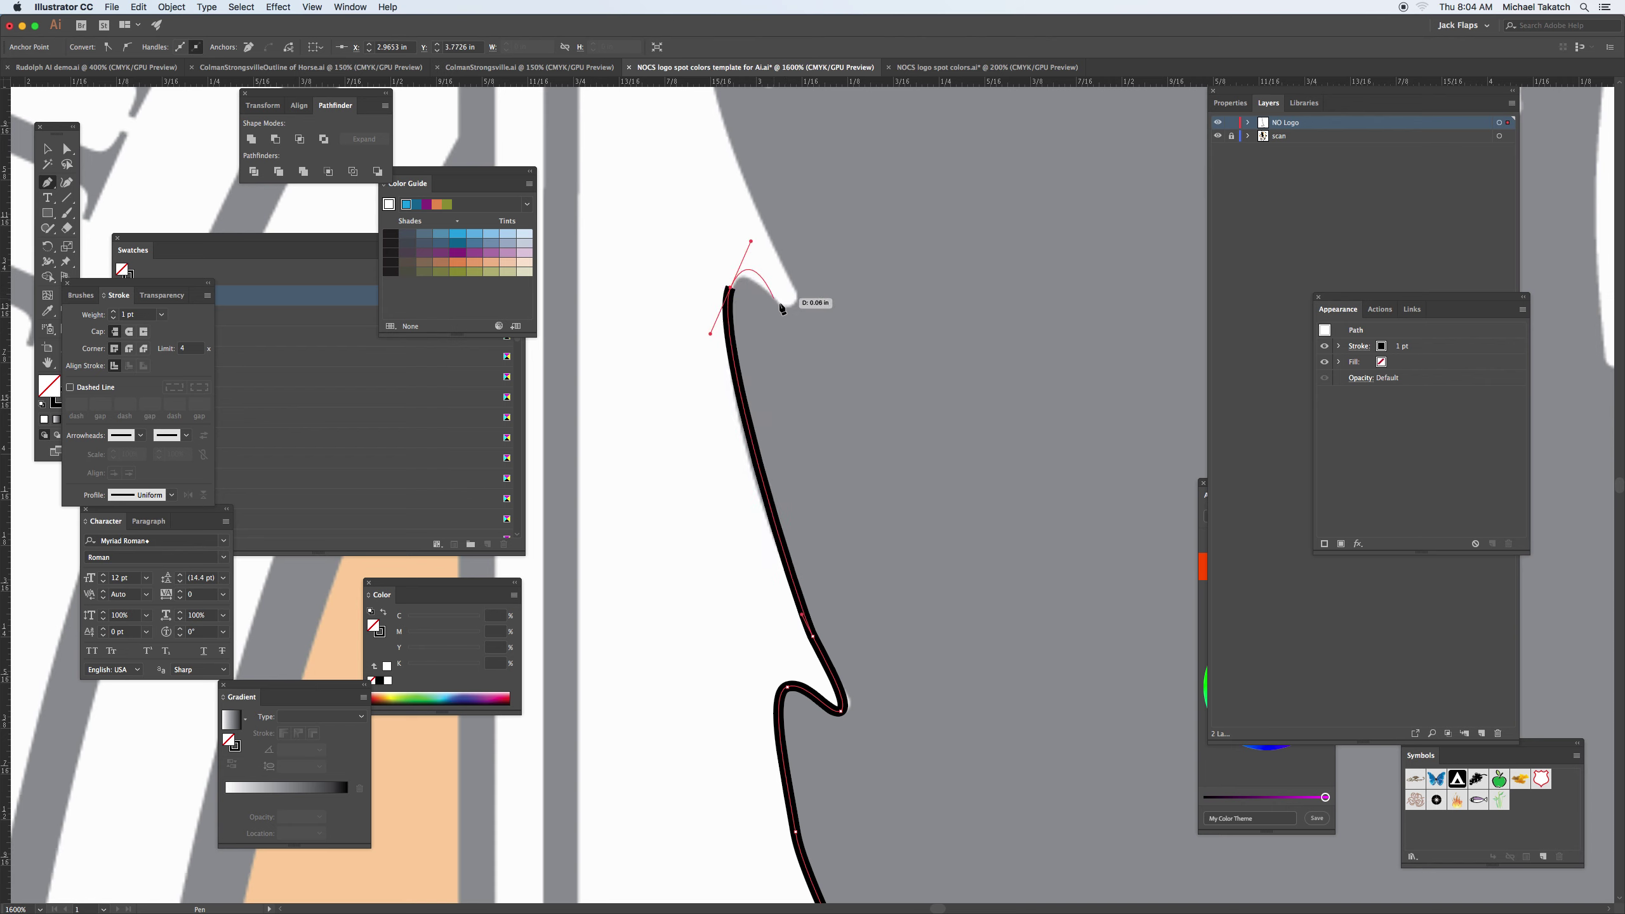
pyautogui.moveTo(787, 308); pyautogui.dragTo(809, 309)
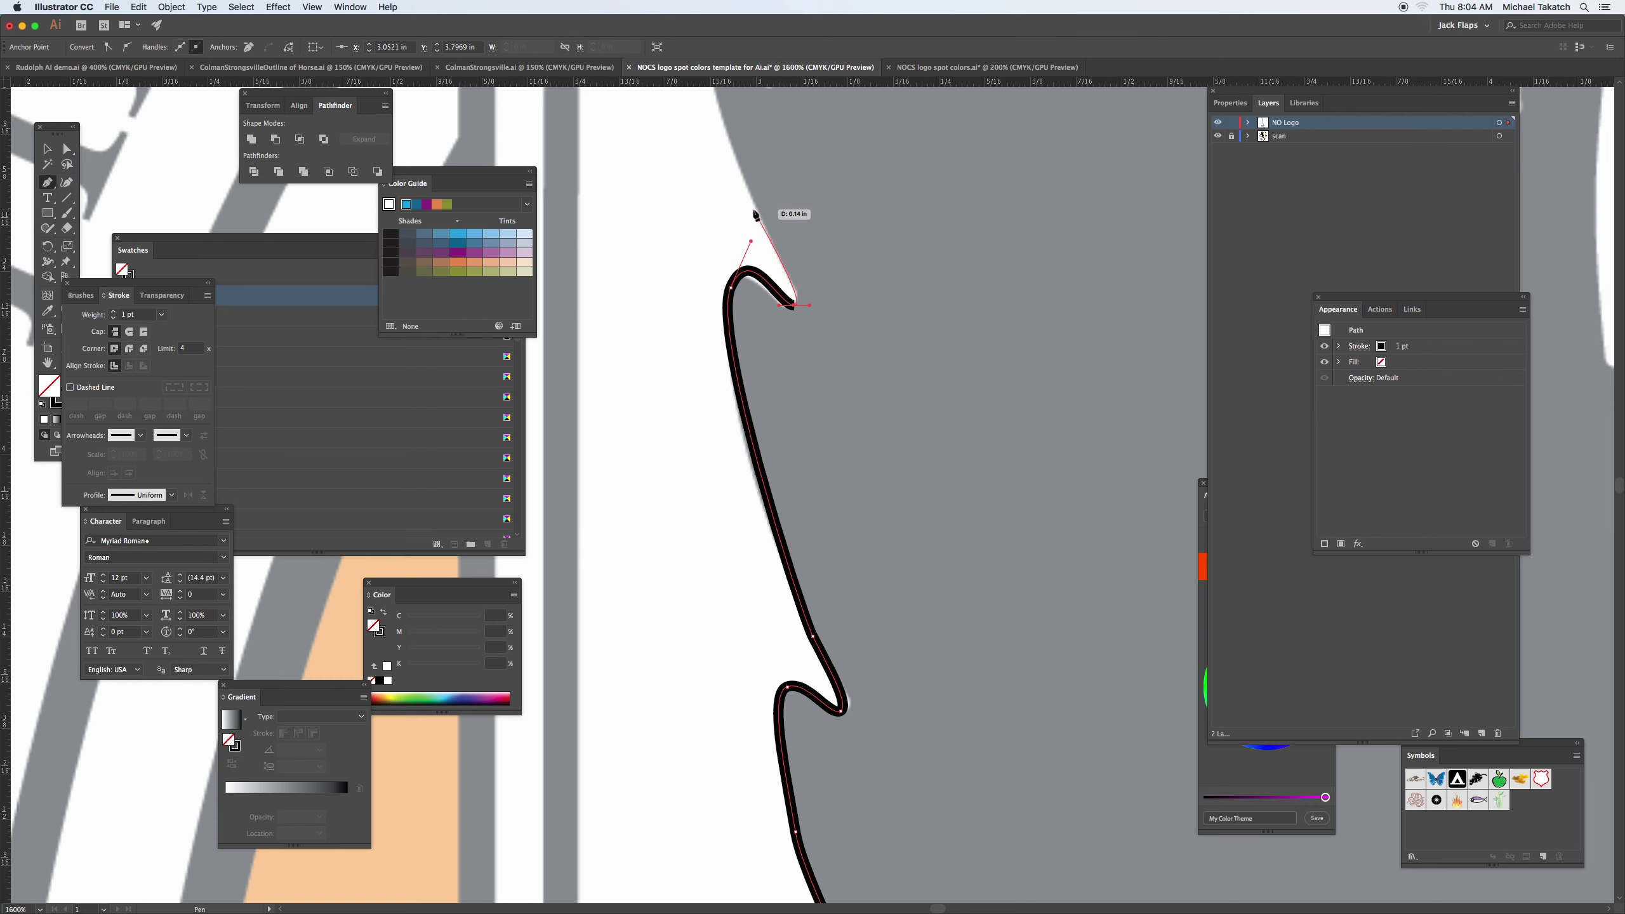
pyautogui.moveTo(756, 216); pyautogui.dragTo(770, 452)
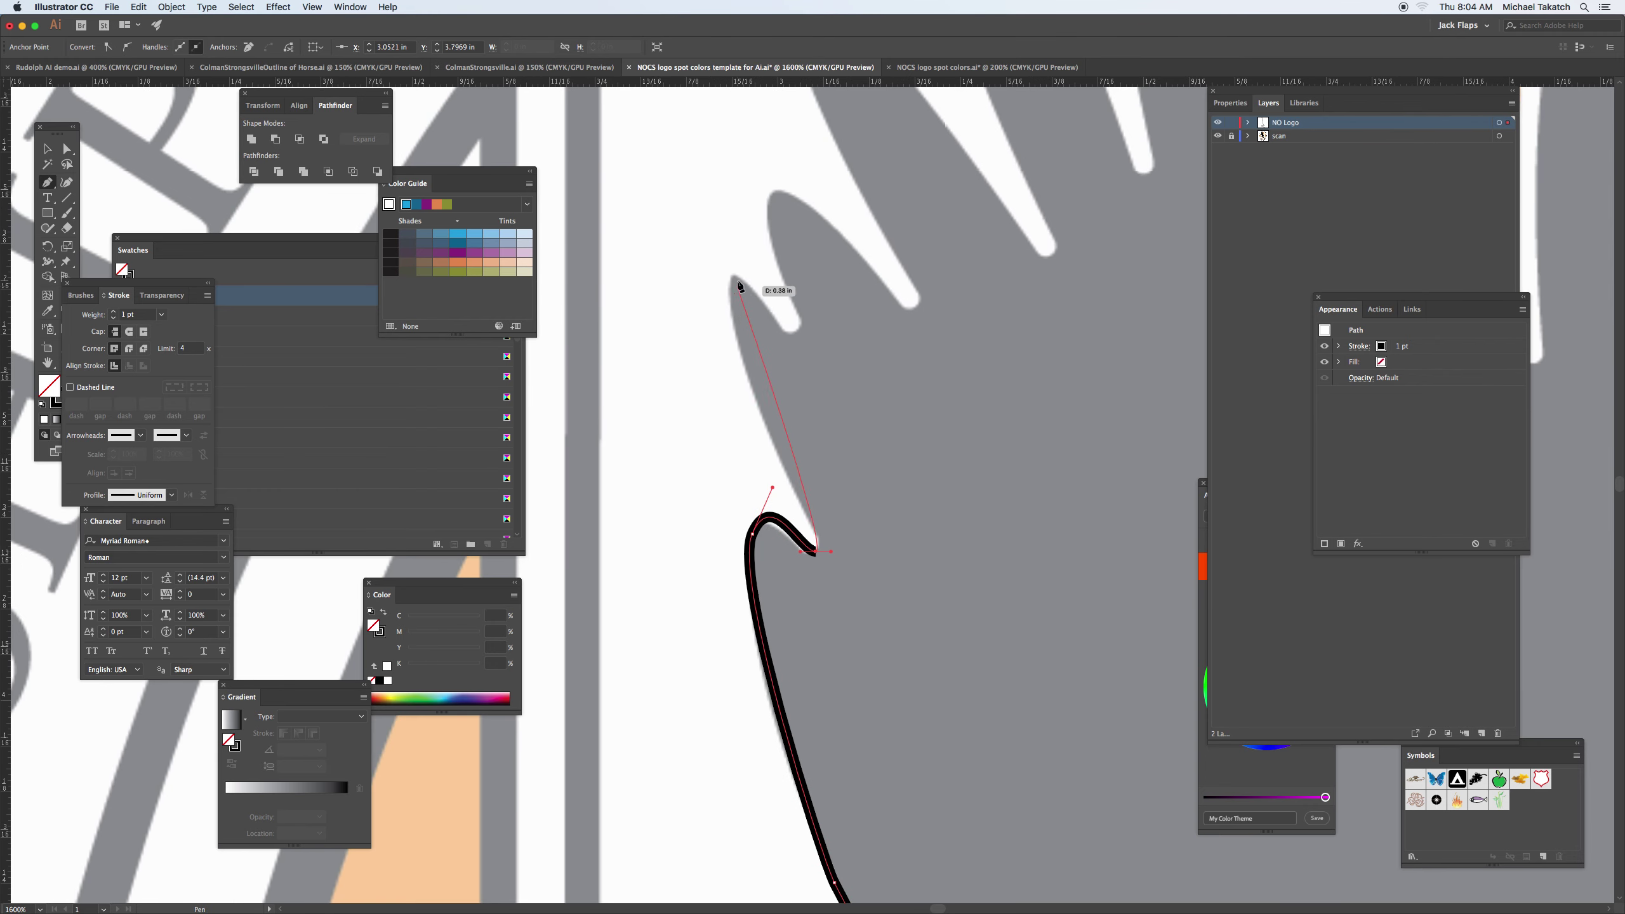
pyautogui.moveTo(733, 277); pyautogui.dragTo(738, 195)
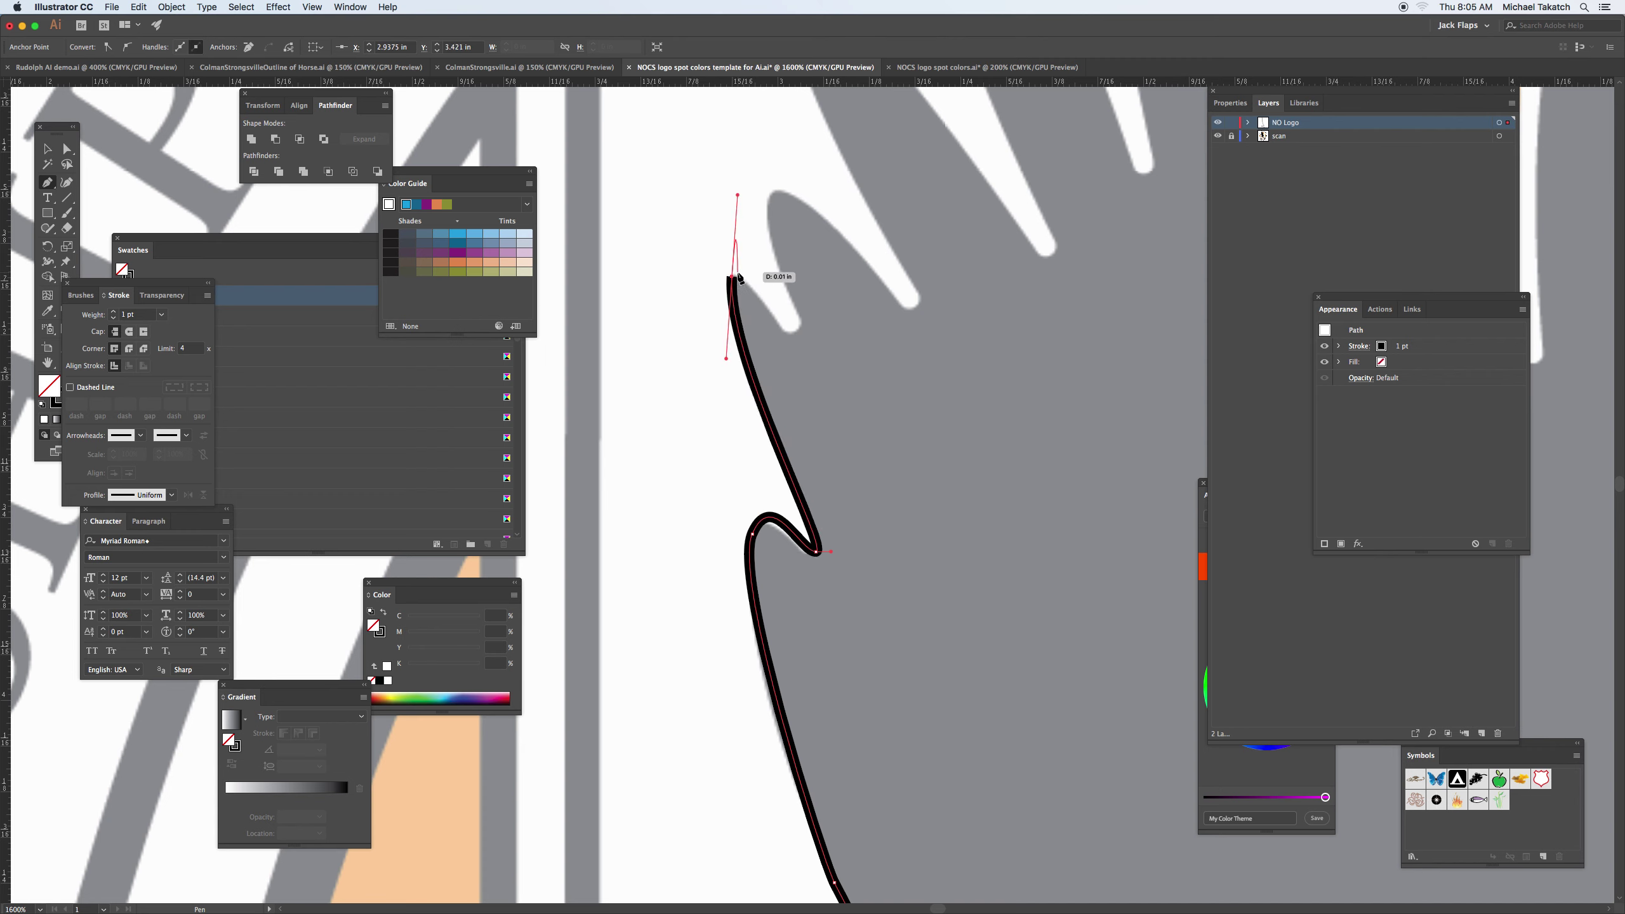
pyautogui.moveTo(781, 330); pyautogui.dragTo(801, 352)
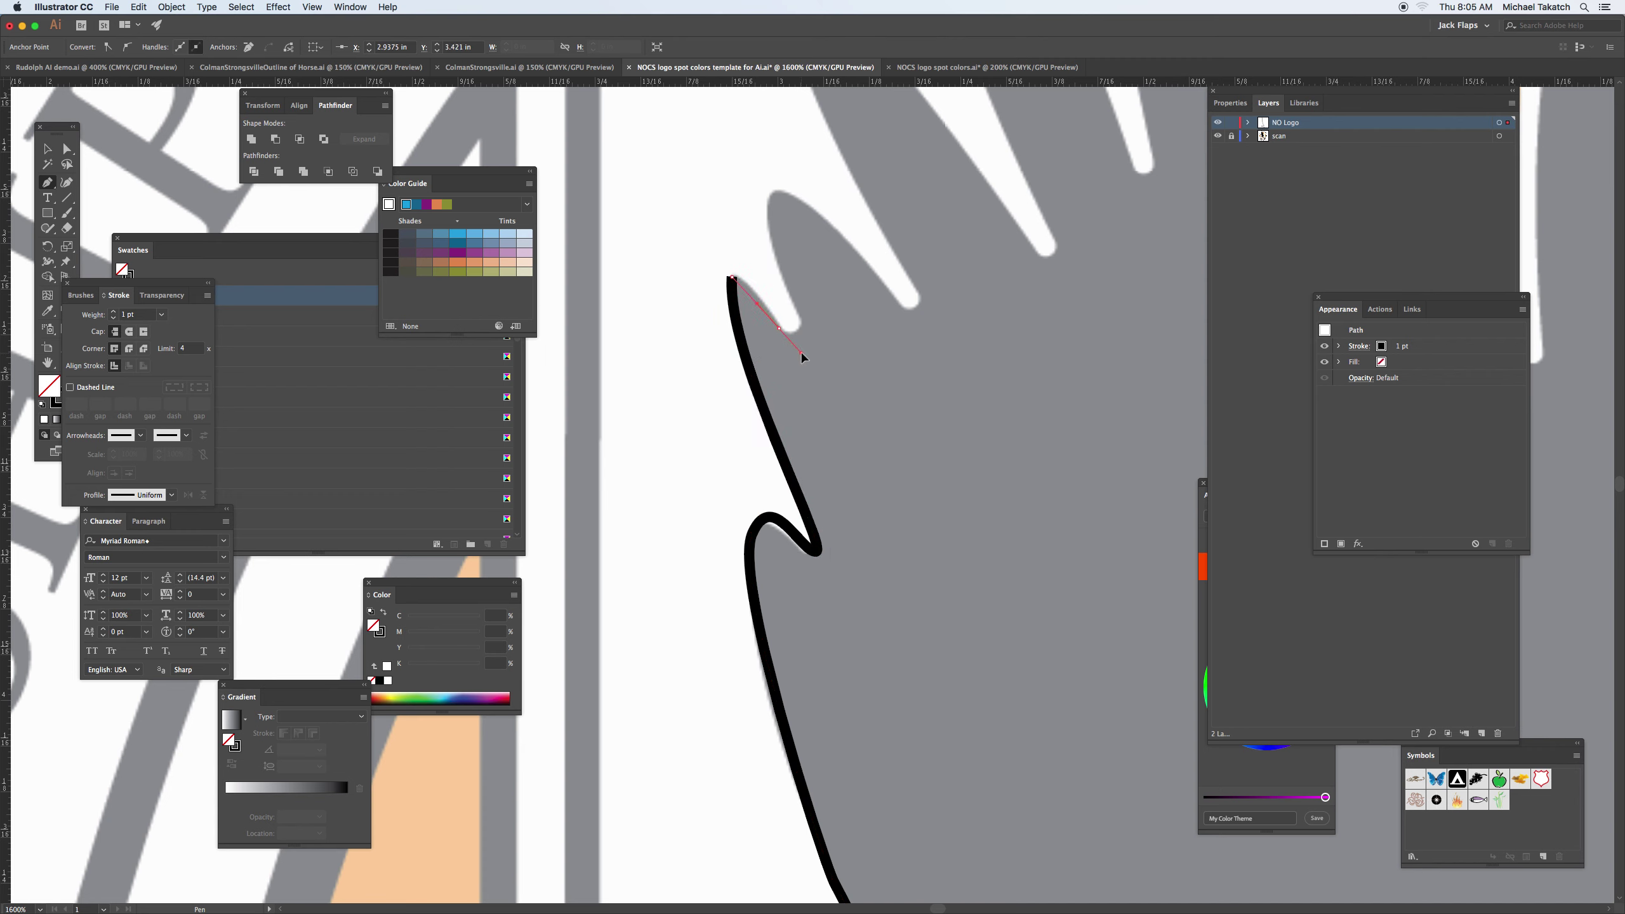
pyautogui.moveTo(782, 278); pyautogui.dragTo(791, 186)
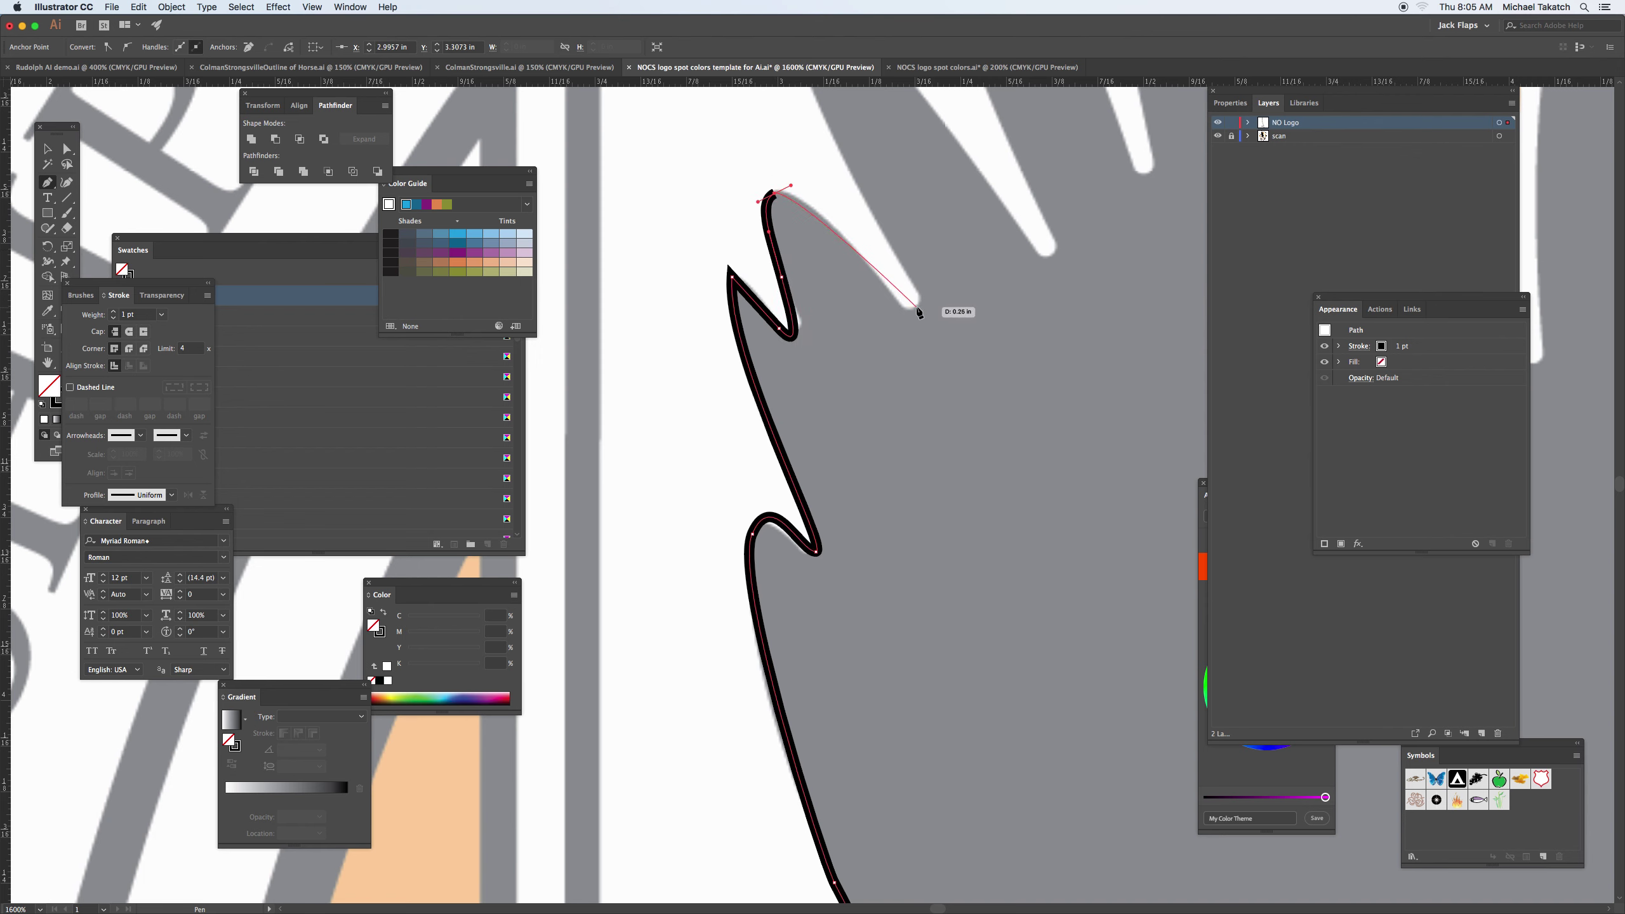
pyautogui.moveTo(918, 309); pyautogui.dragTo(936, 301)
# Trace around the first long wing feather, from its base over the tip and down to the next notch.
pyautogui.scroll(8, 882, 298)
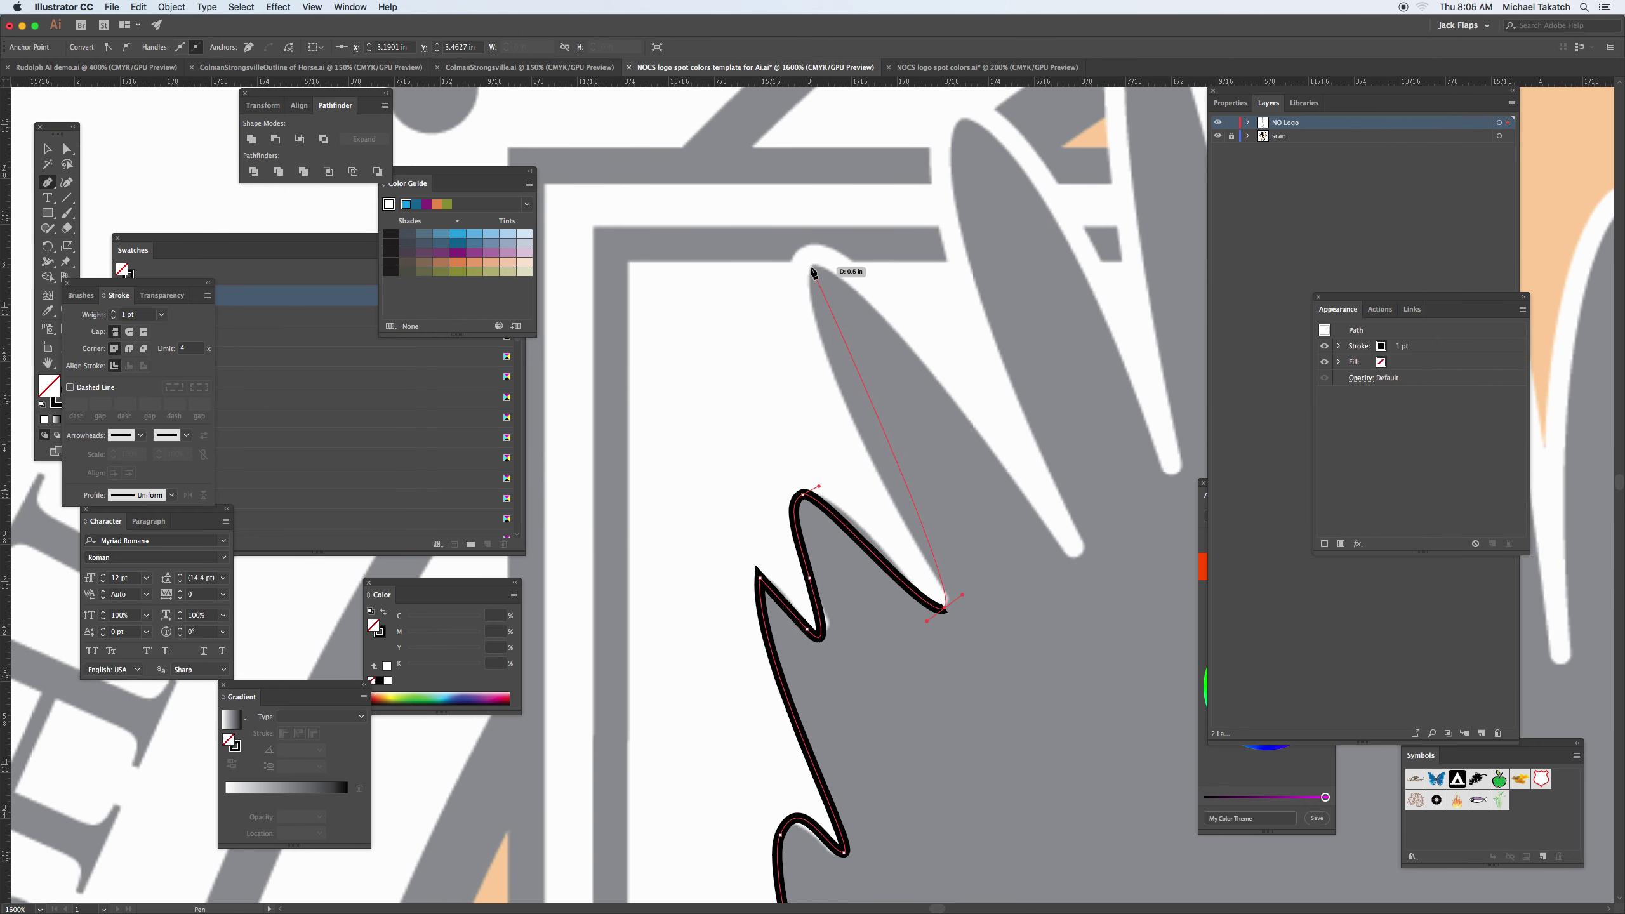
pyautogui.moveTo(842, 396); pyautogui.dragTo(823, 337)
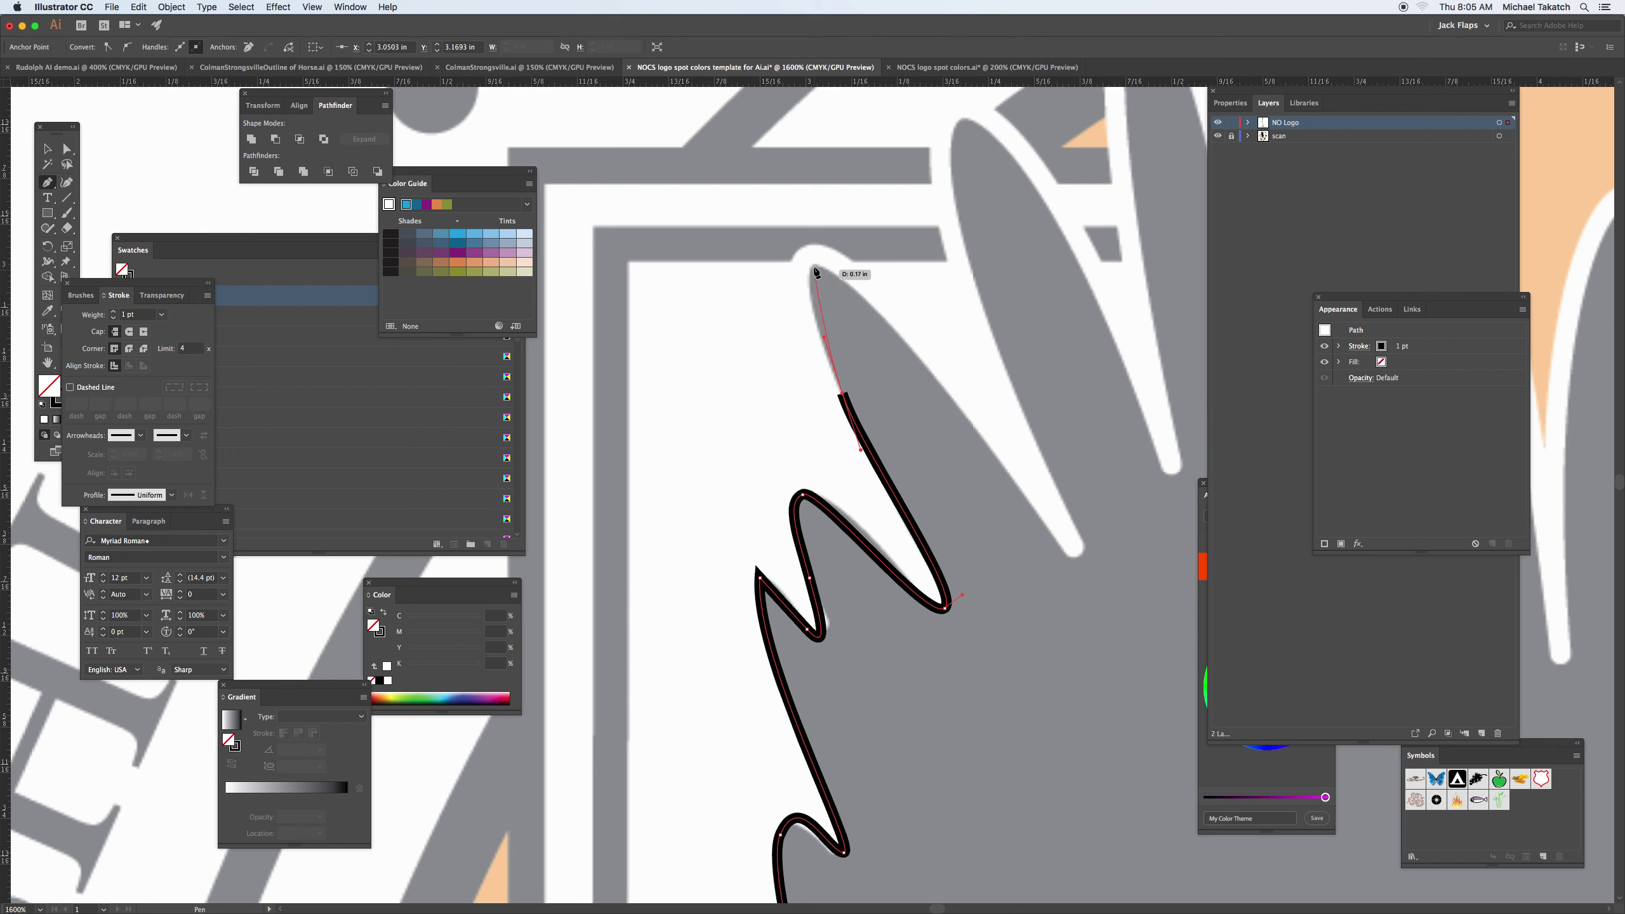
pyautogui.moveTo(823, 262); pyautogui.dragTo(822, 260)
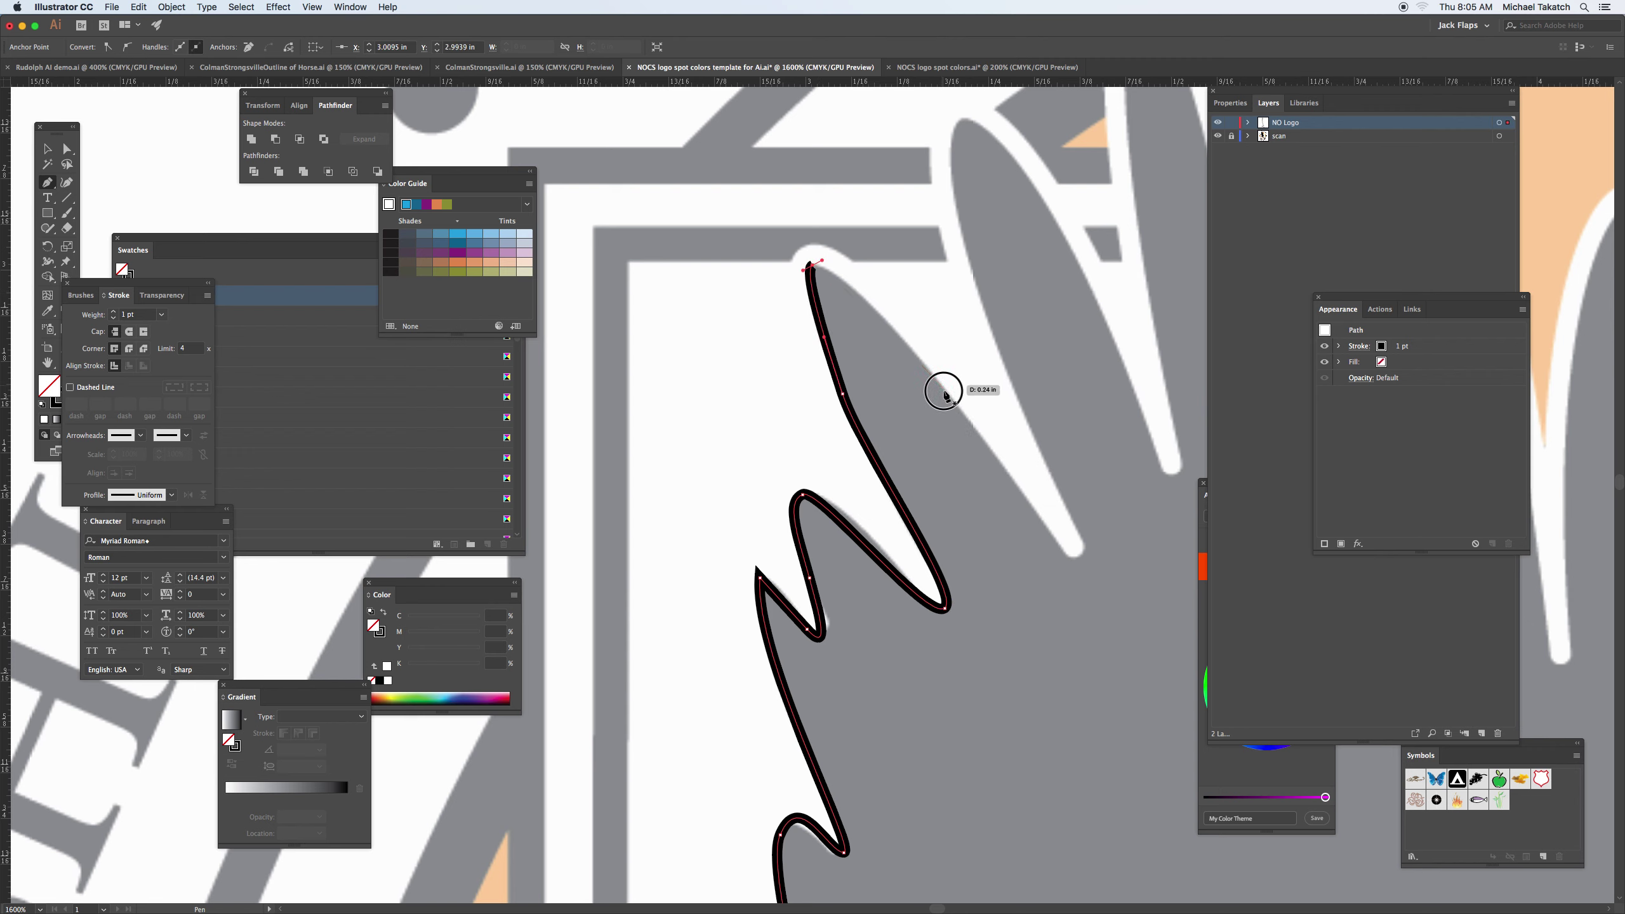
pyautogui.moveTo(940, 386); pyautogui.dragTo(967, 433)
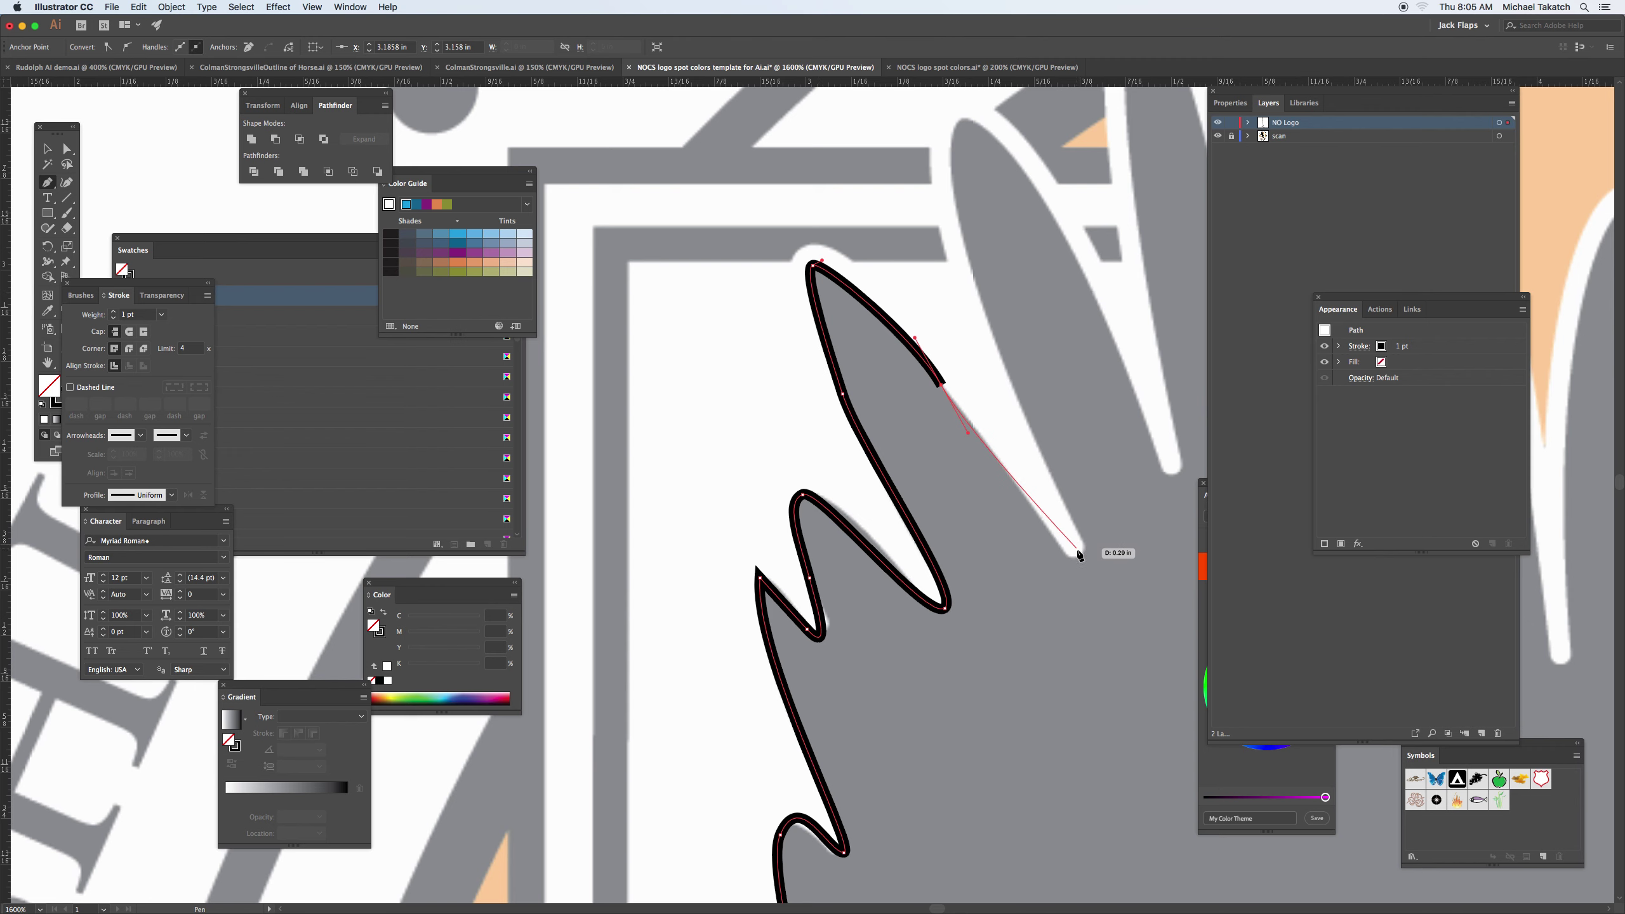
pyautogui.moveTo(1078, 559); pyautogui.dragTo(1091, 545)
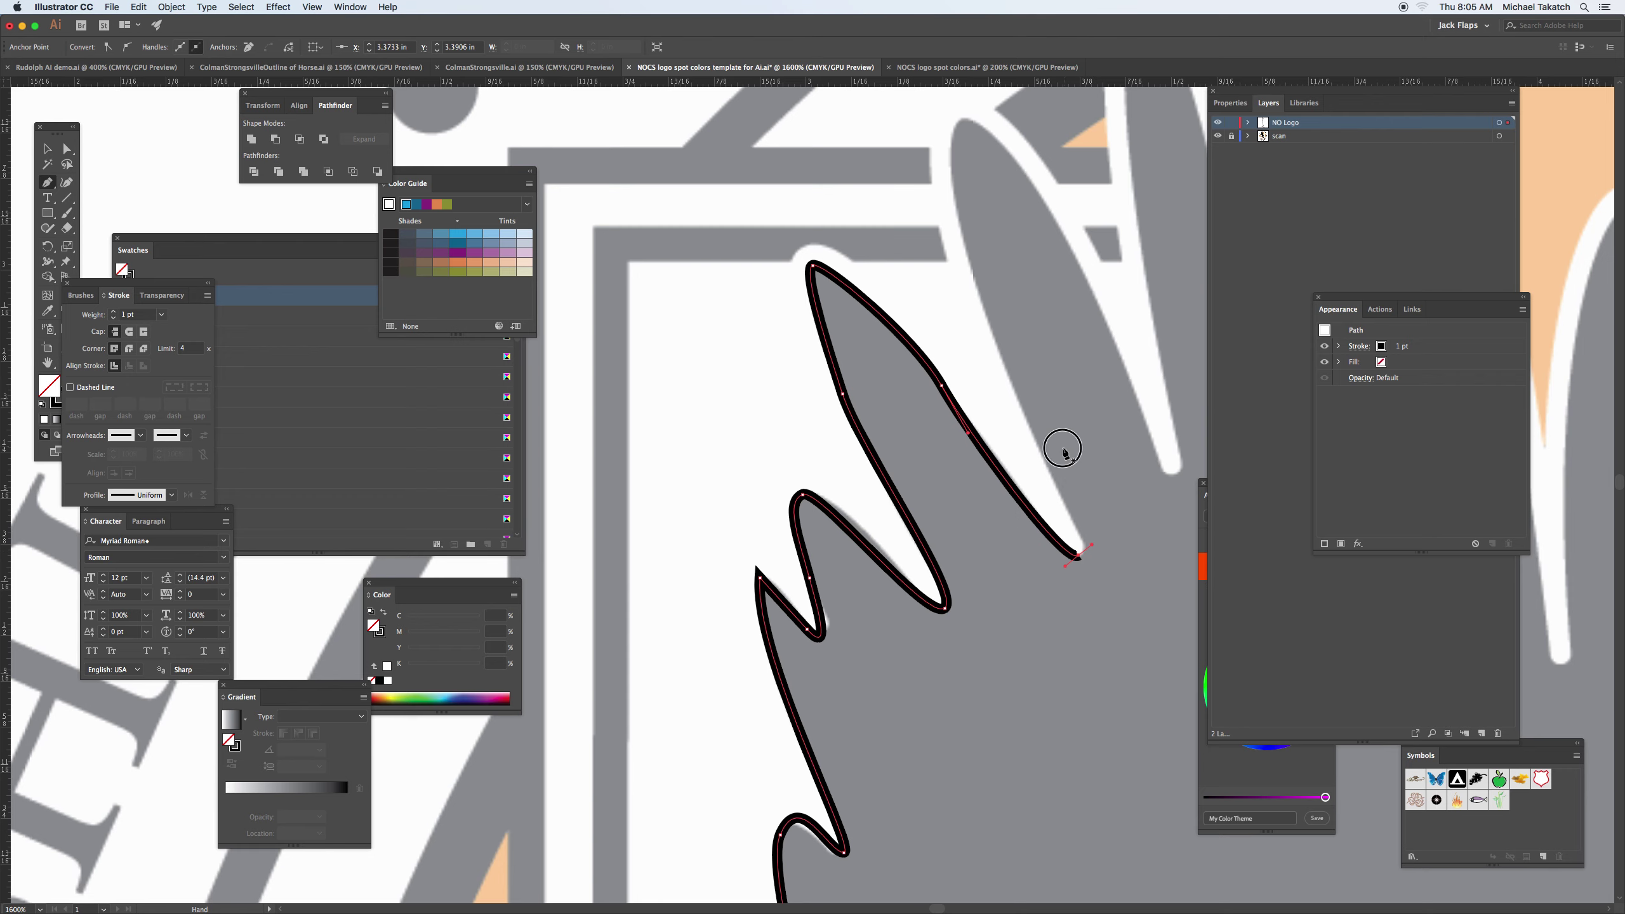
# Trace the second long wing feather with curved segments up one side, over the tip and down into the following notch.
pyautogui.moveTo(1062, 446); pyautogui.dragTo(897, 673)
pyautogui.moveTo(810, 527); pyautogui.dragTo(784, 456)
pyautogui.moveTo(790, 347); pyautogui.dragTo(805, 340)
pyautogui.moveTo(897, 467); pyautogui.dragTo(922, 522)
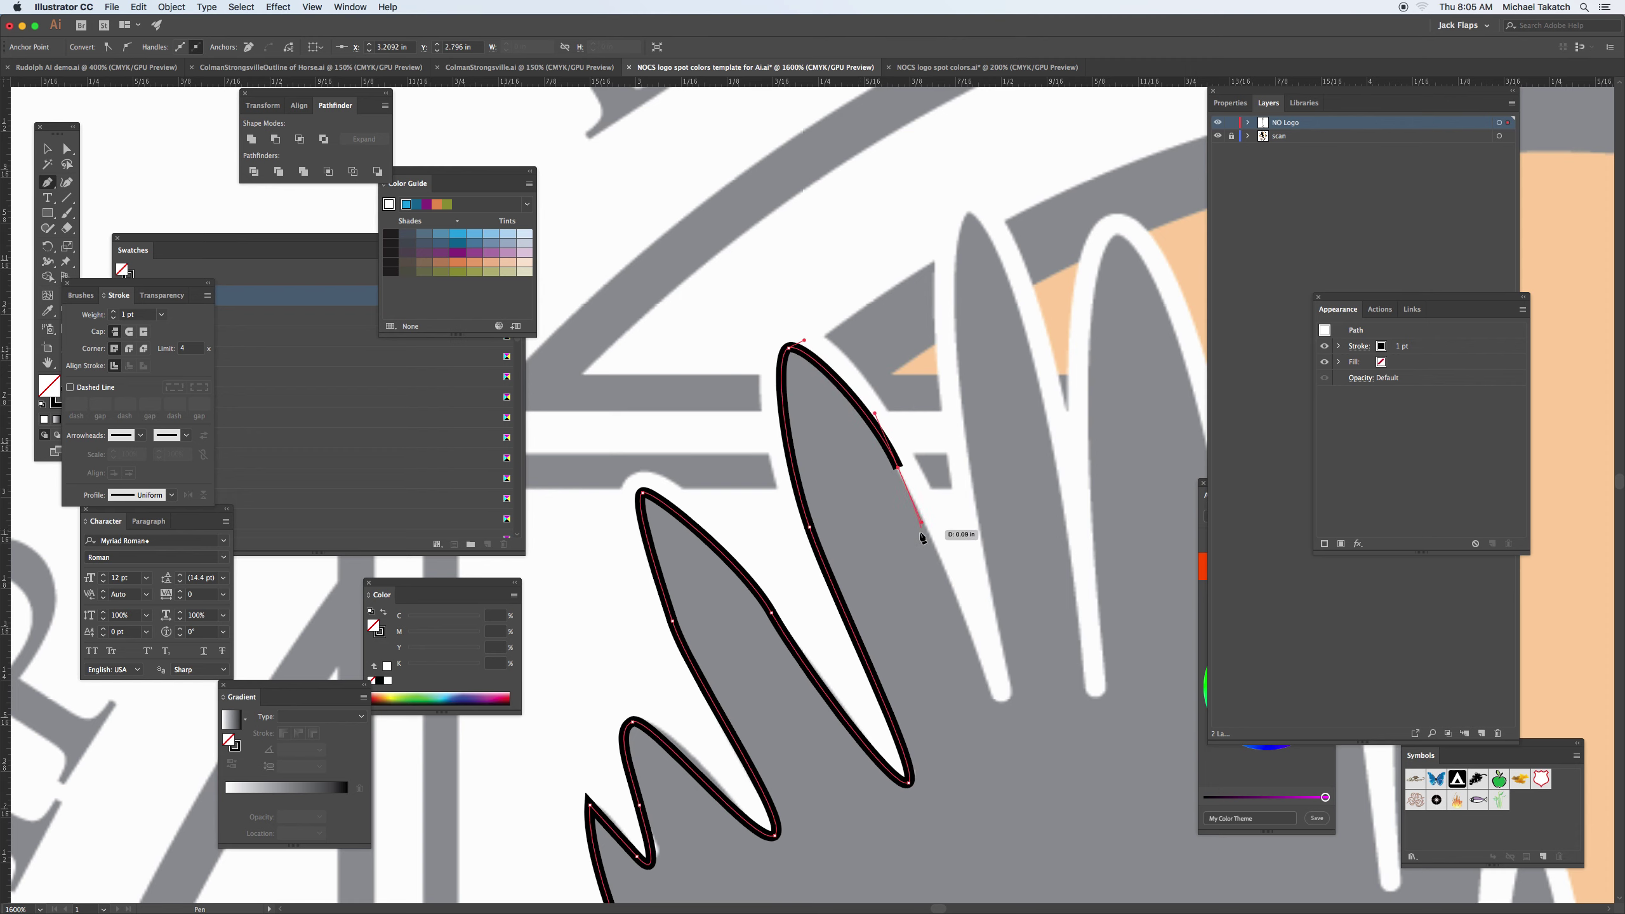
pyautogui.moveTo(1005, 701); pyautogui.dragTo(1028, 697)
# Outline the narrow third long feather, rounding its pointed tip and ending in the notch beyond it.
pyautogui.moveTo(958, 377); pyautogui.dragTo(956, 334)
pyautogui.moveTo(969, 213); pyautogui.dragTo(993, 210)
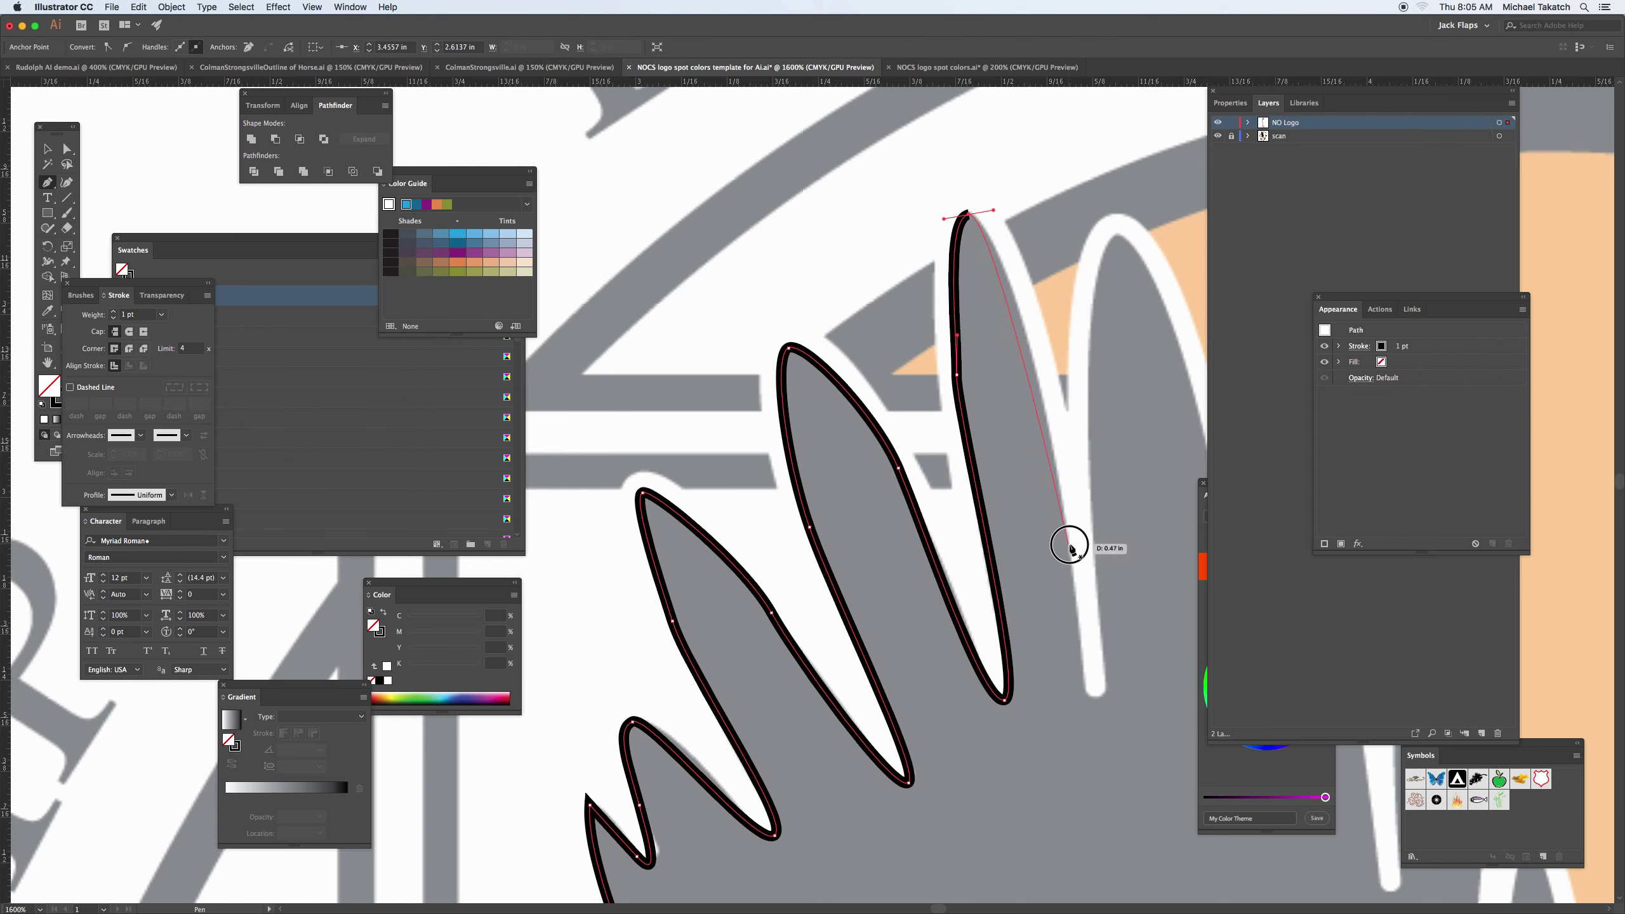
pyautogui.moveTo(1069, 545); pyautogui.dragTo(1113, 689)
# Outline the wider fourth long feather over its tip and curve the path around the rounded notch at its base.
pyautogui.moveTo(1115, 453); pyautogui.dragTo(1028, 640)
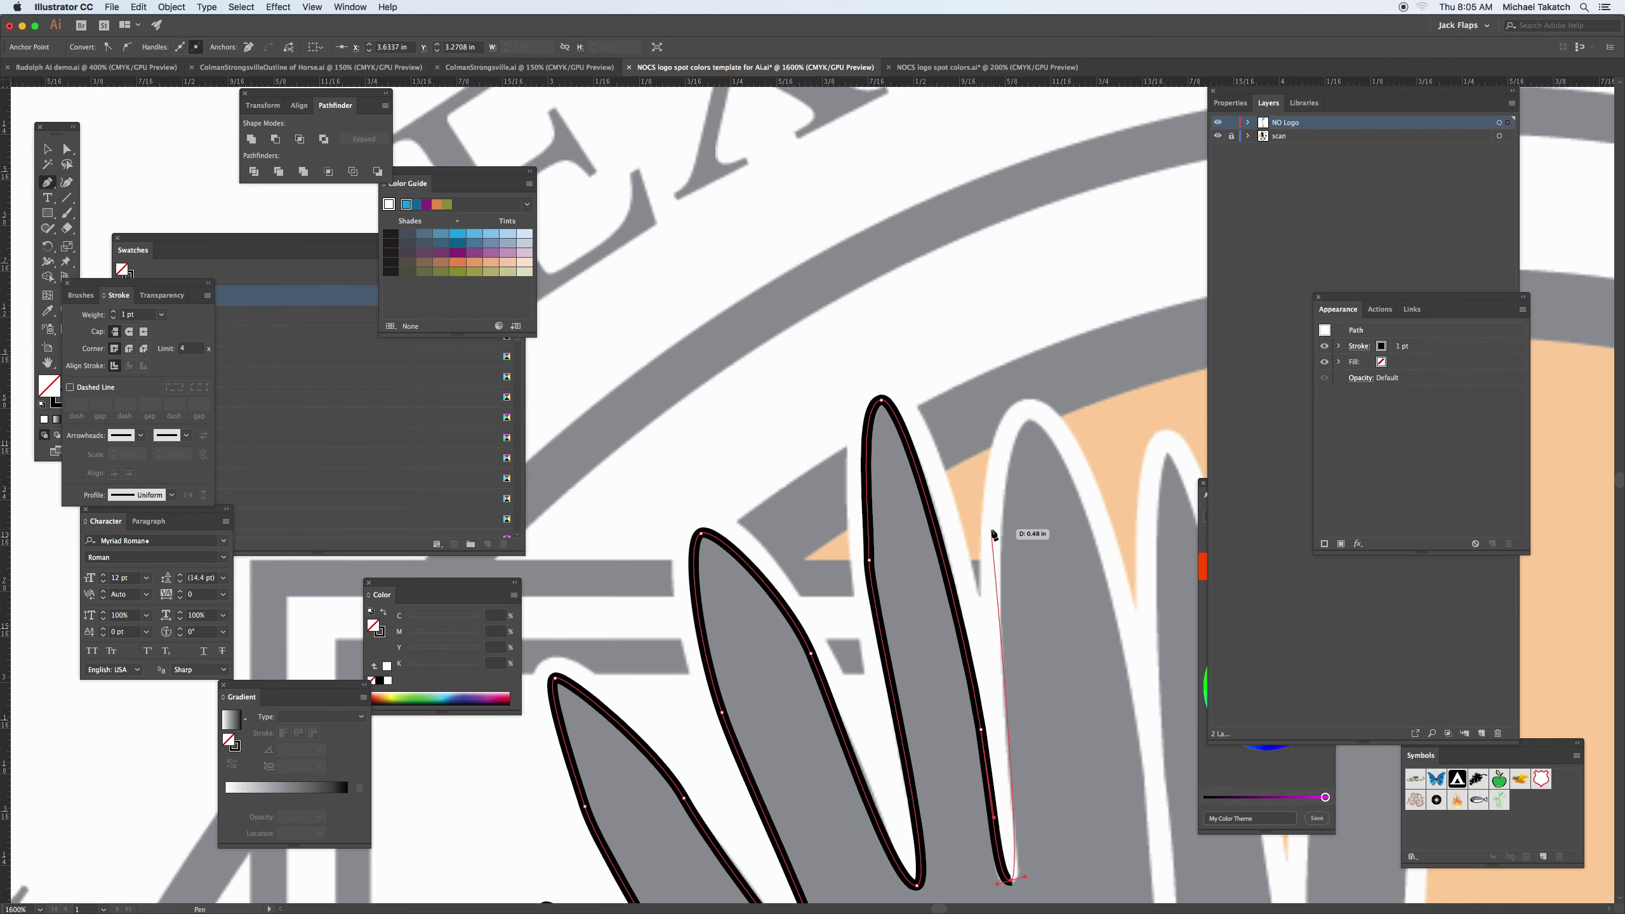
pyautogui.moveTo(1026, 423); pyautogui.dragTo(1089, 323)
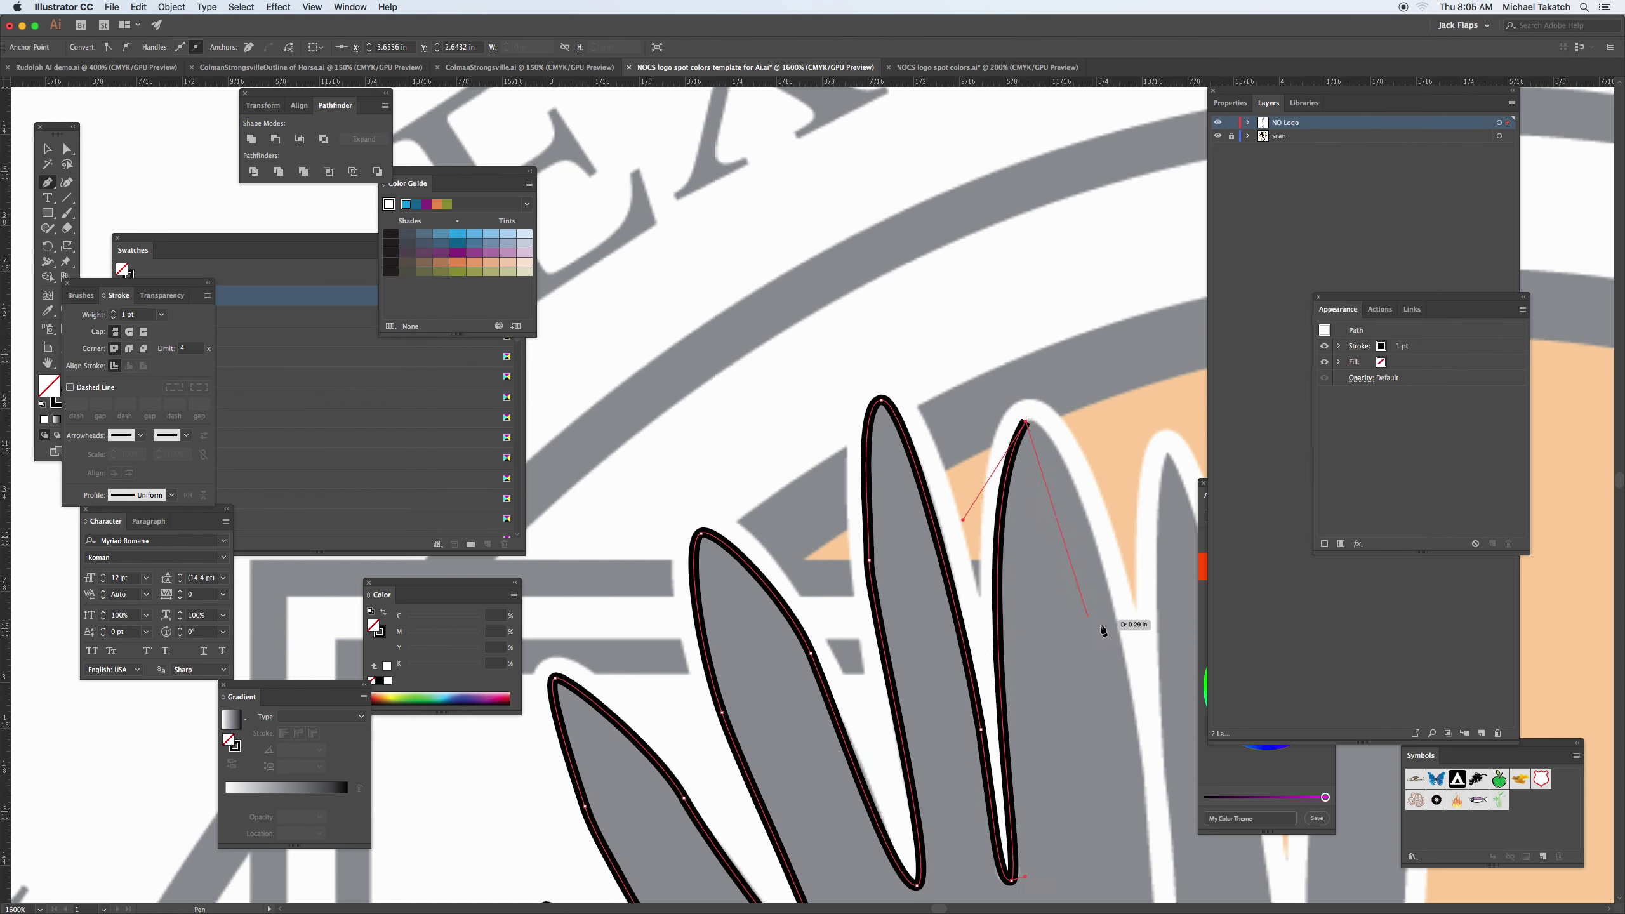
pyautogui.moveTo(1118, 635); pyautogui.dragTo(1005, 394)
pyautogui.moveTo(1033, 556); pyautogui.dragTo(1055, 516)
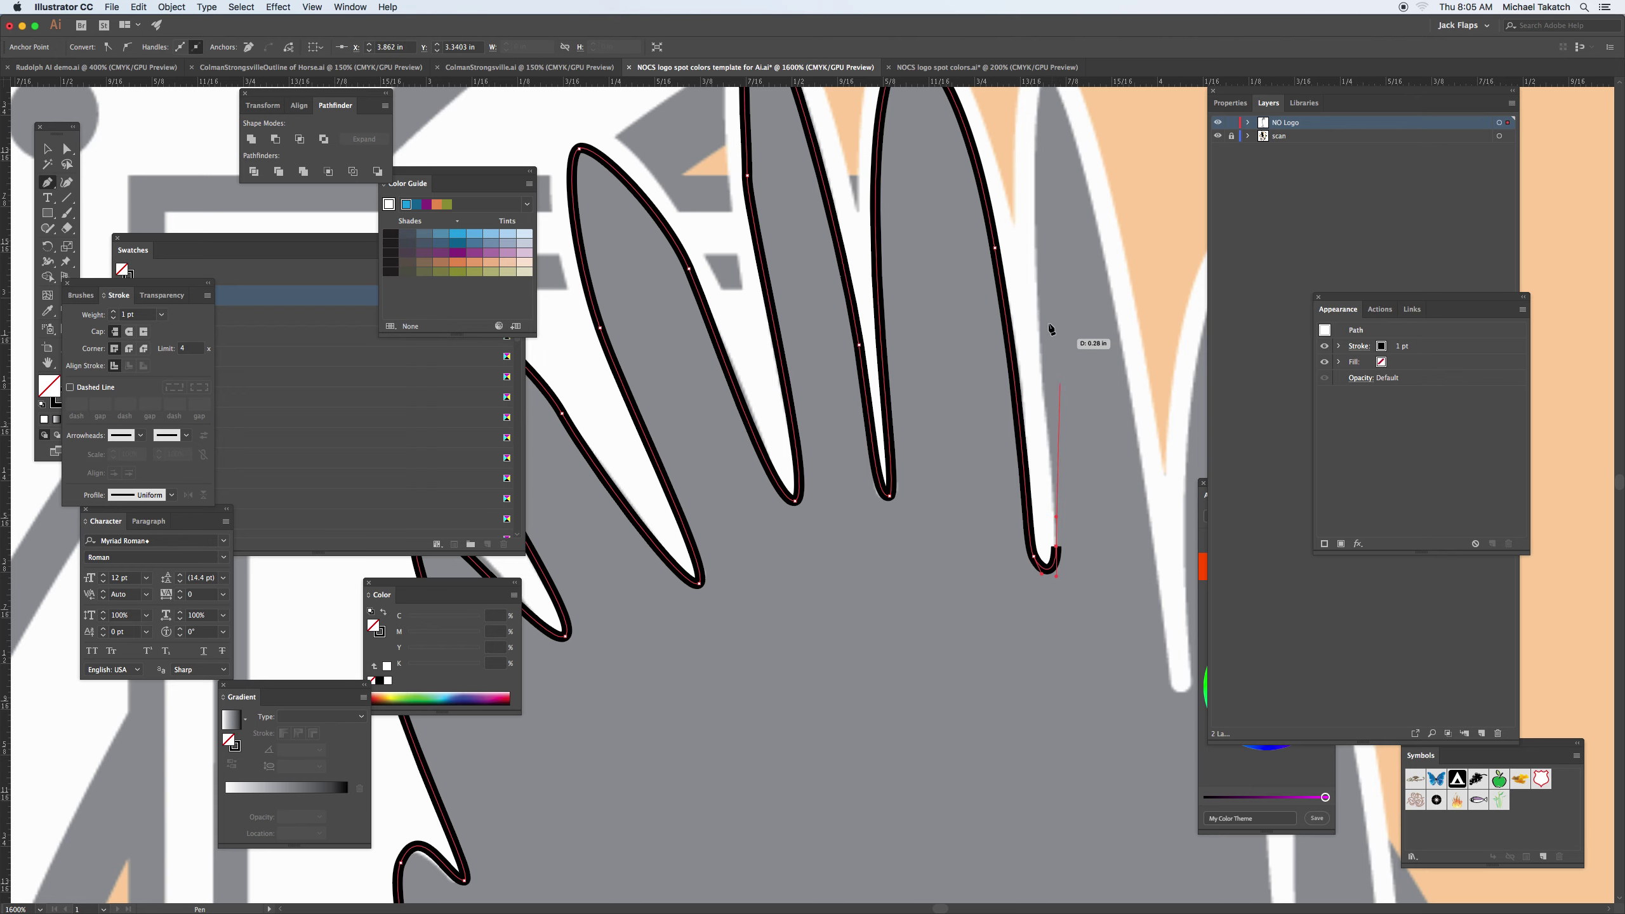
# Trace the fifth long feather up one side, over its pointed tip and down into the narrow notch beyond it.
pyautogui.moveTo(1042, 322); pyautogui.dragTo(1018, 530)
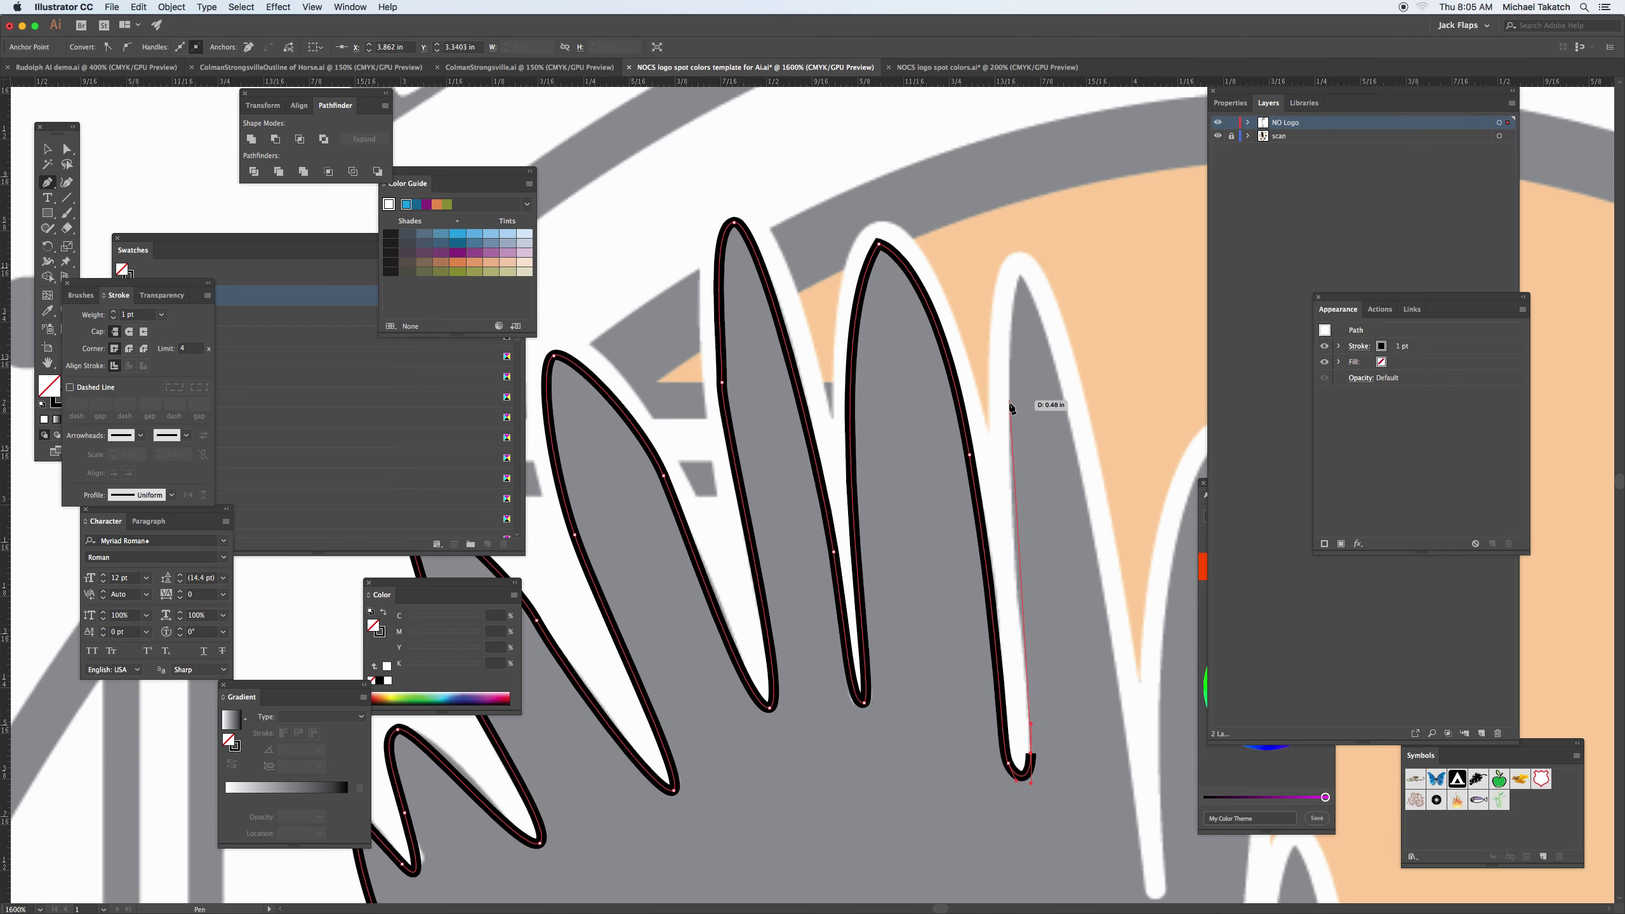
pyautogui.moveTo(1009, 404); pyautogui.dragTo(902, 226)
pyautogui.click(1022, 277)
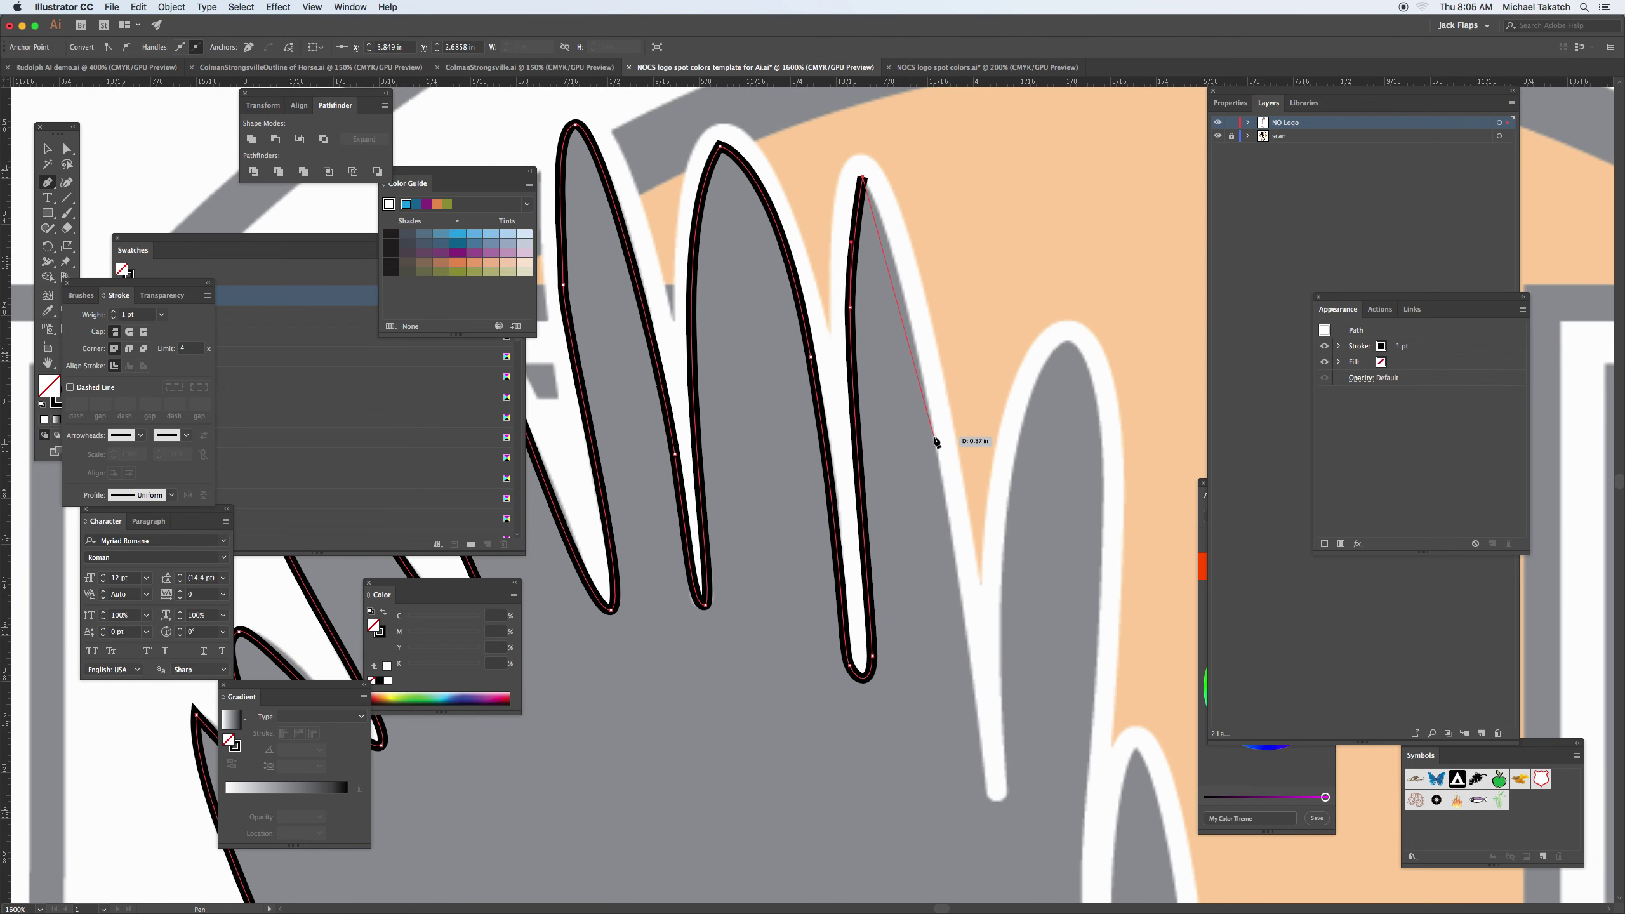
pyautogui.moveTo(935, 439); pyautogui.dragTo(958, 560)
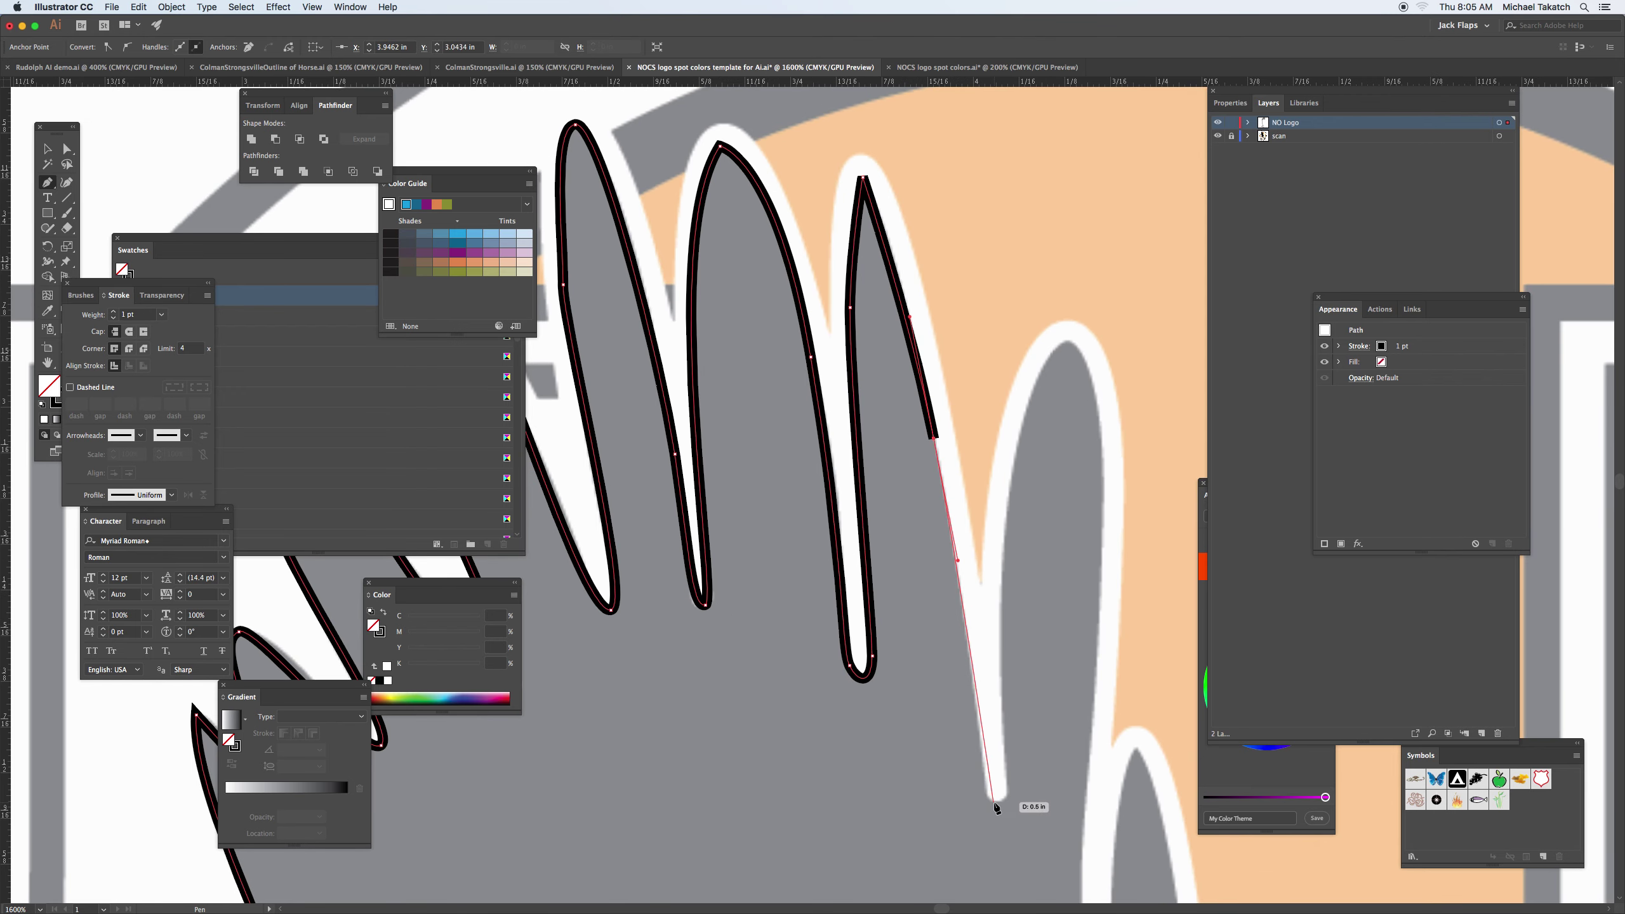
pyautogui.moveTo(997, 808); pyautogui.dragTo(1017, 799)
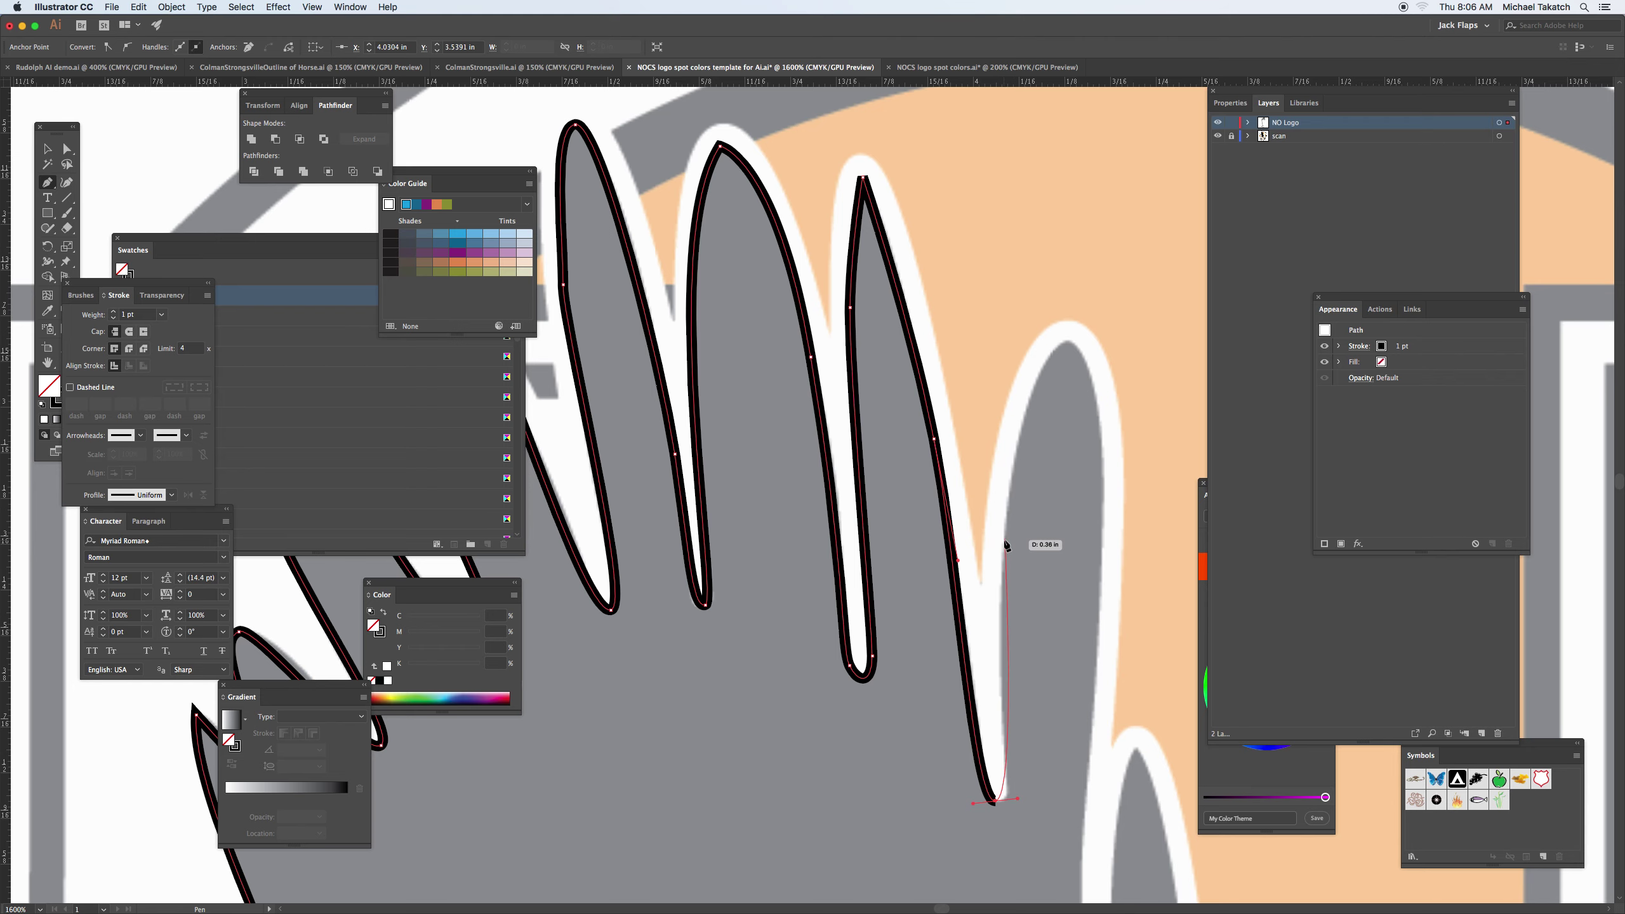
# Outline the sixth long feather with its broad rounded tip, continuing down its far side into the deep notch.
pyautogui.moveTo(1005, 541); pyautogui.dragTo(1017, 439)
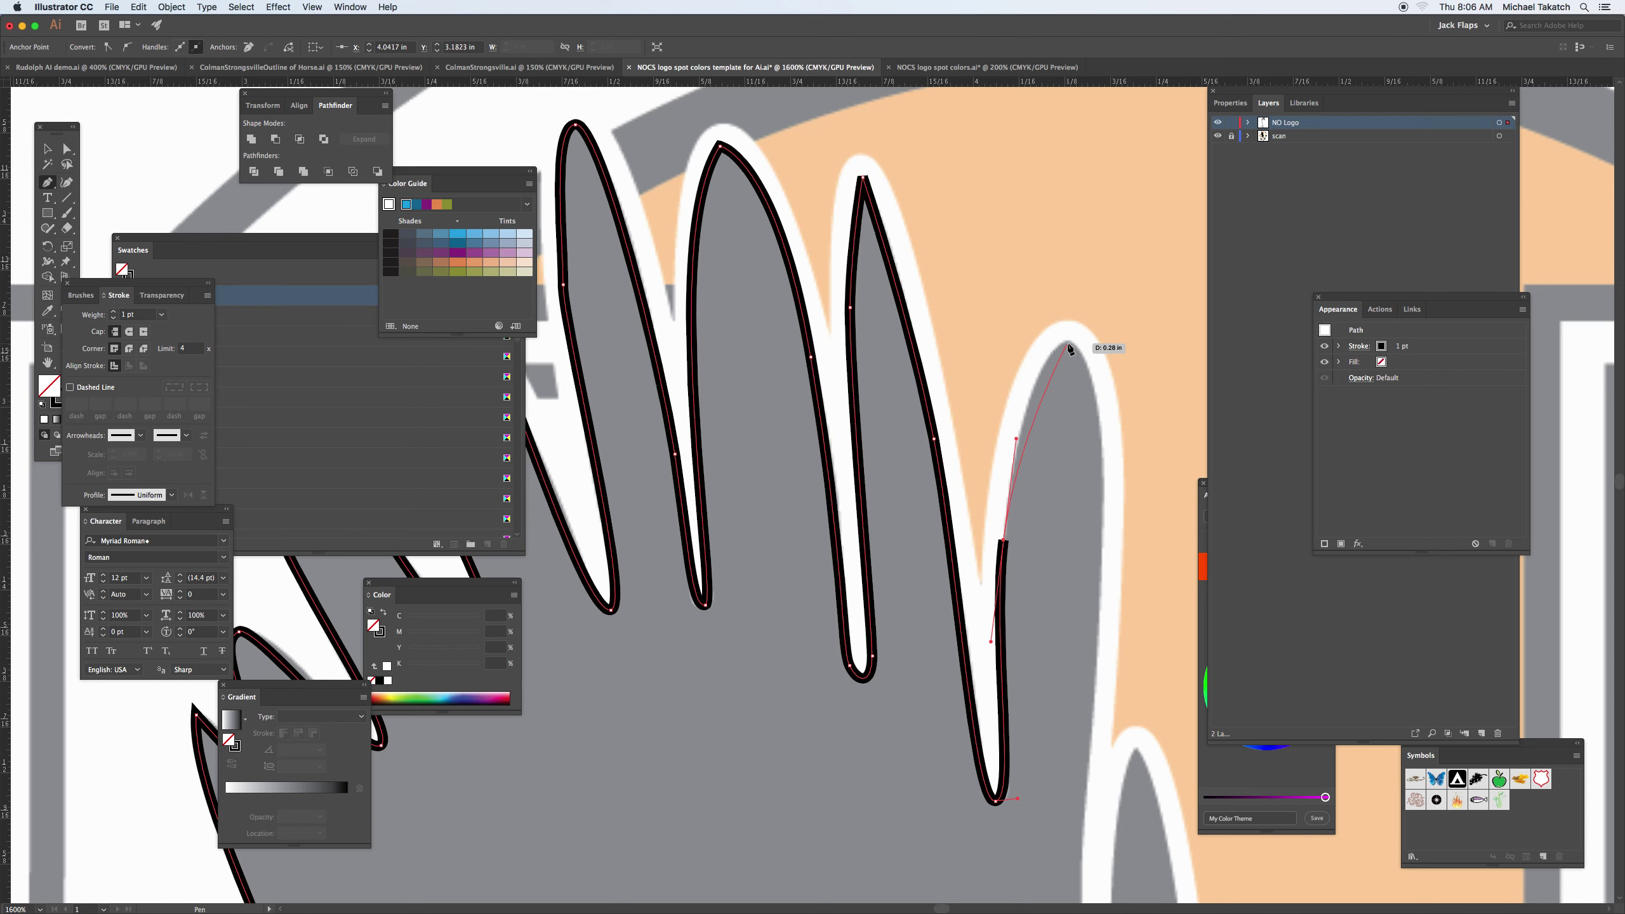
pyautogui.moveTo(1067, 345); pyautogui.dragTo(1092, 345)
pyautogui.moveTo(1125, 521); pyautogui.dragTo(952, 171)
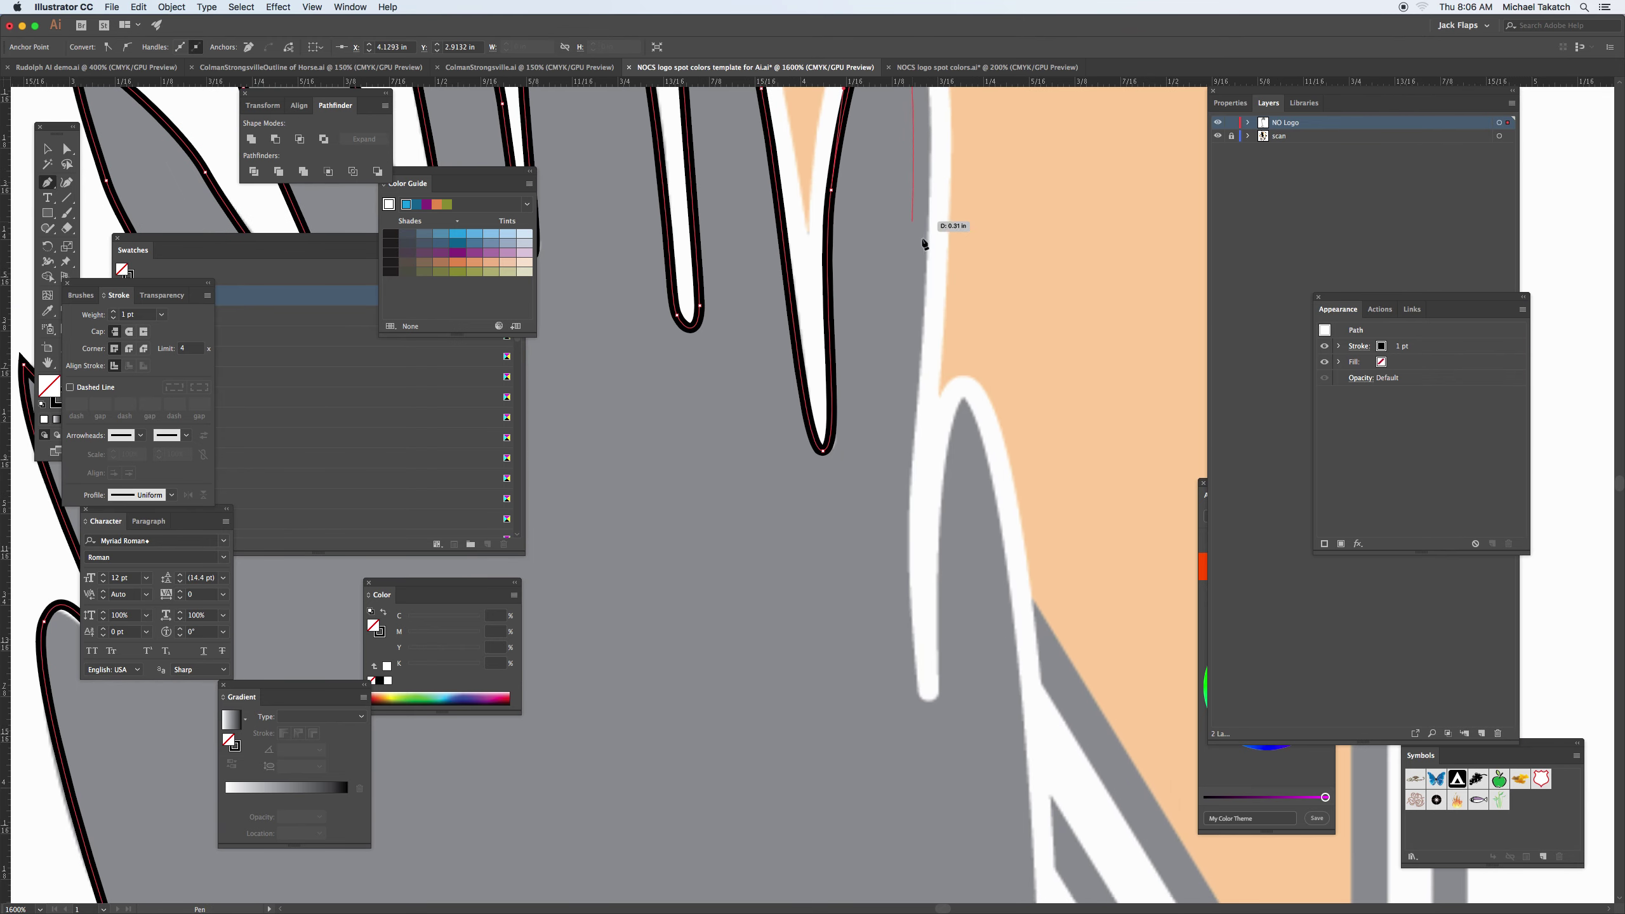
pyautogui.moveTo(926, 269); pyautogui.dragTo(912, 392)
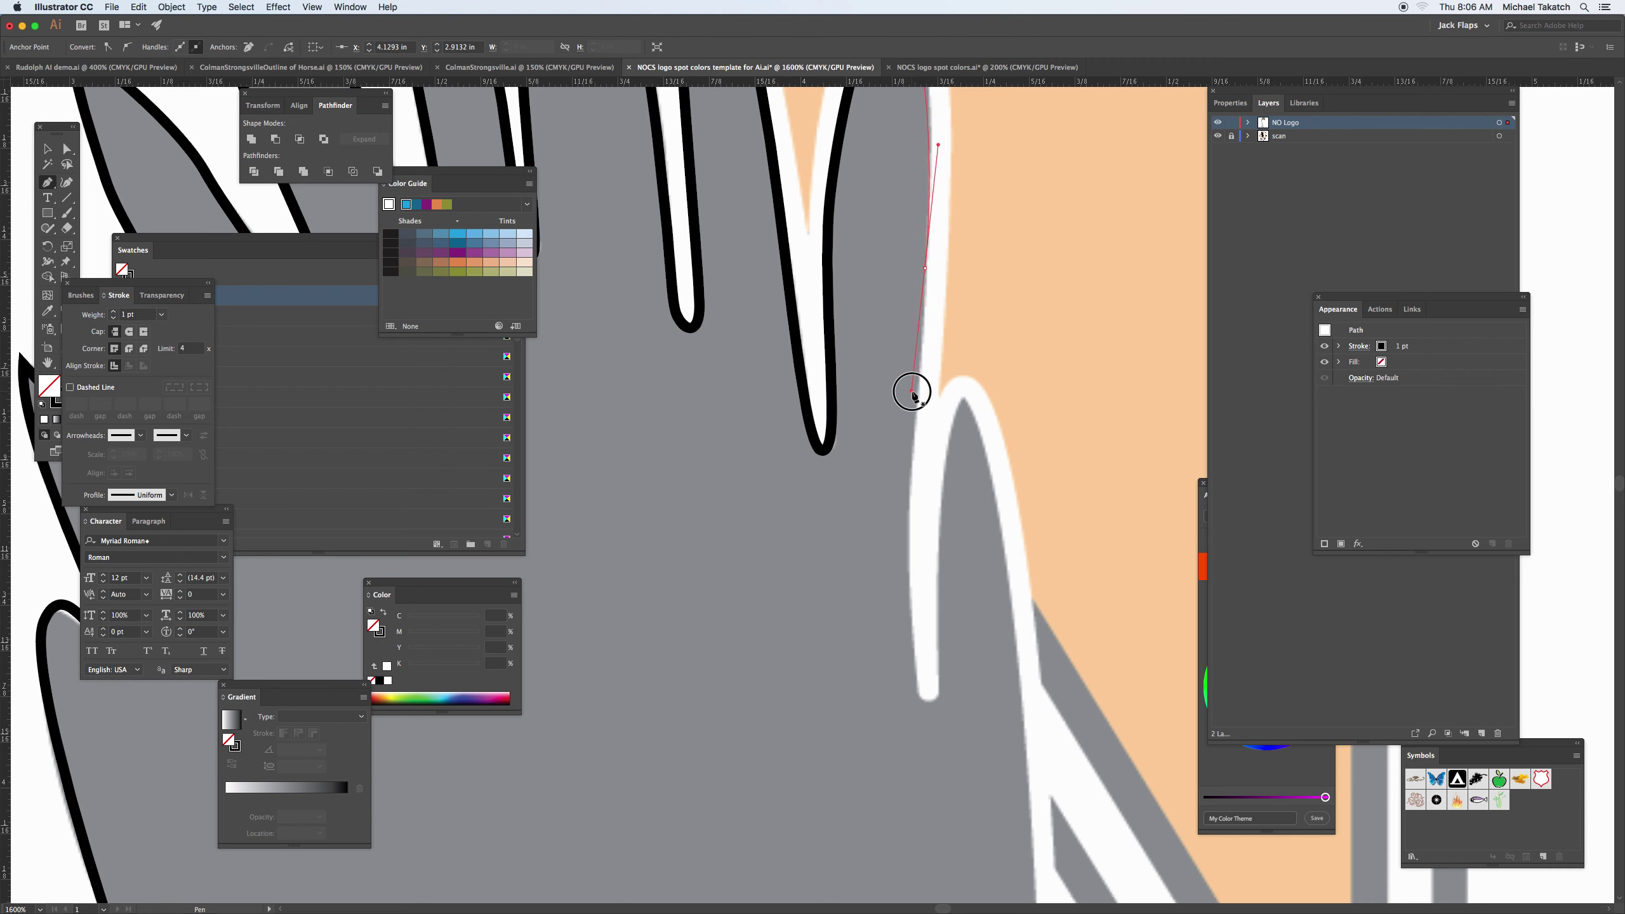
pyautogui.moveTo(932, 697); pyautogui.dragTo(951, 694)
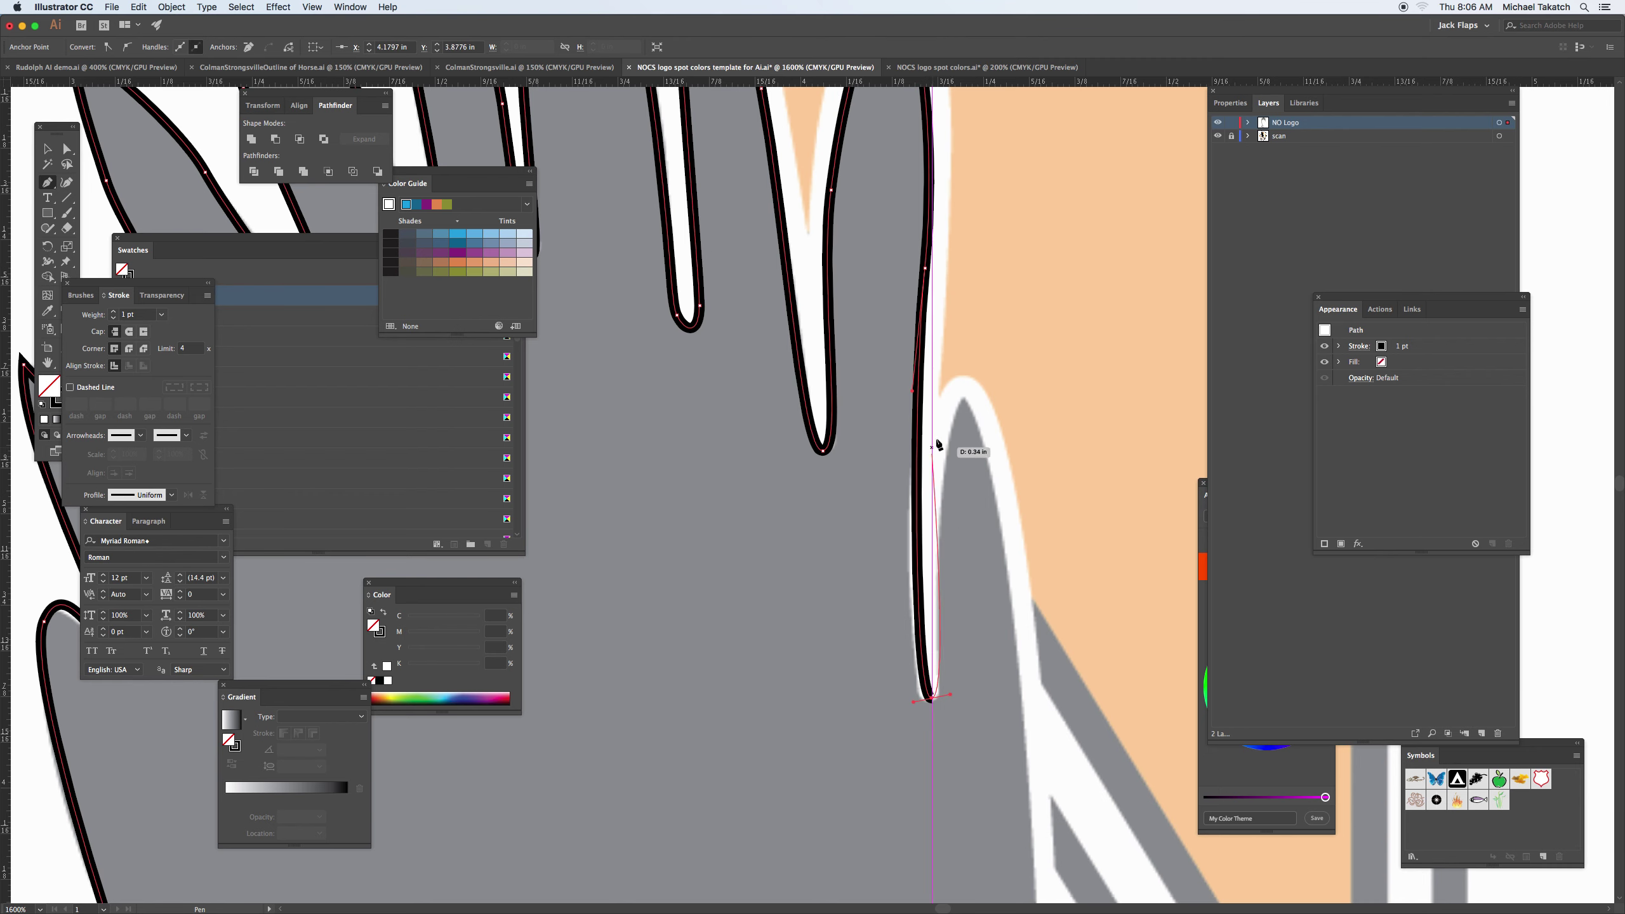
# Trace over the last short feather's tip and down the wing's long leading edge to the point at the back of the neck.
pyautogui.moveTo(964, 403); pyautogui.dragTo(981, 398)
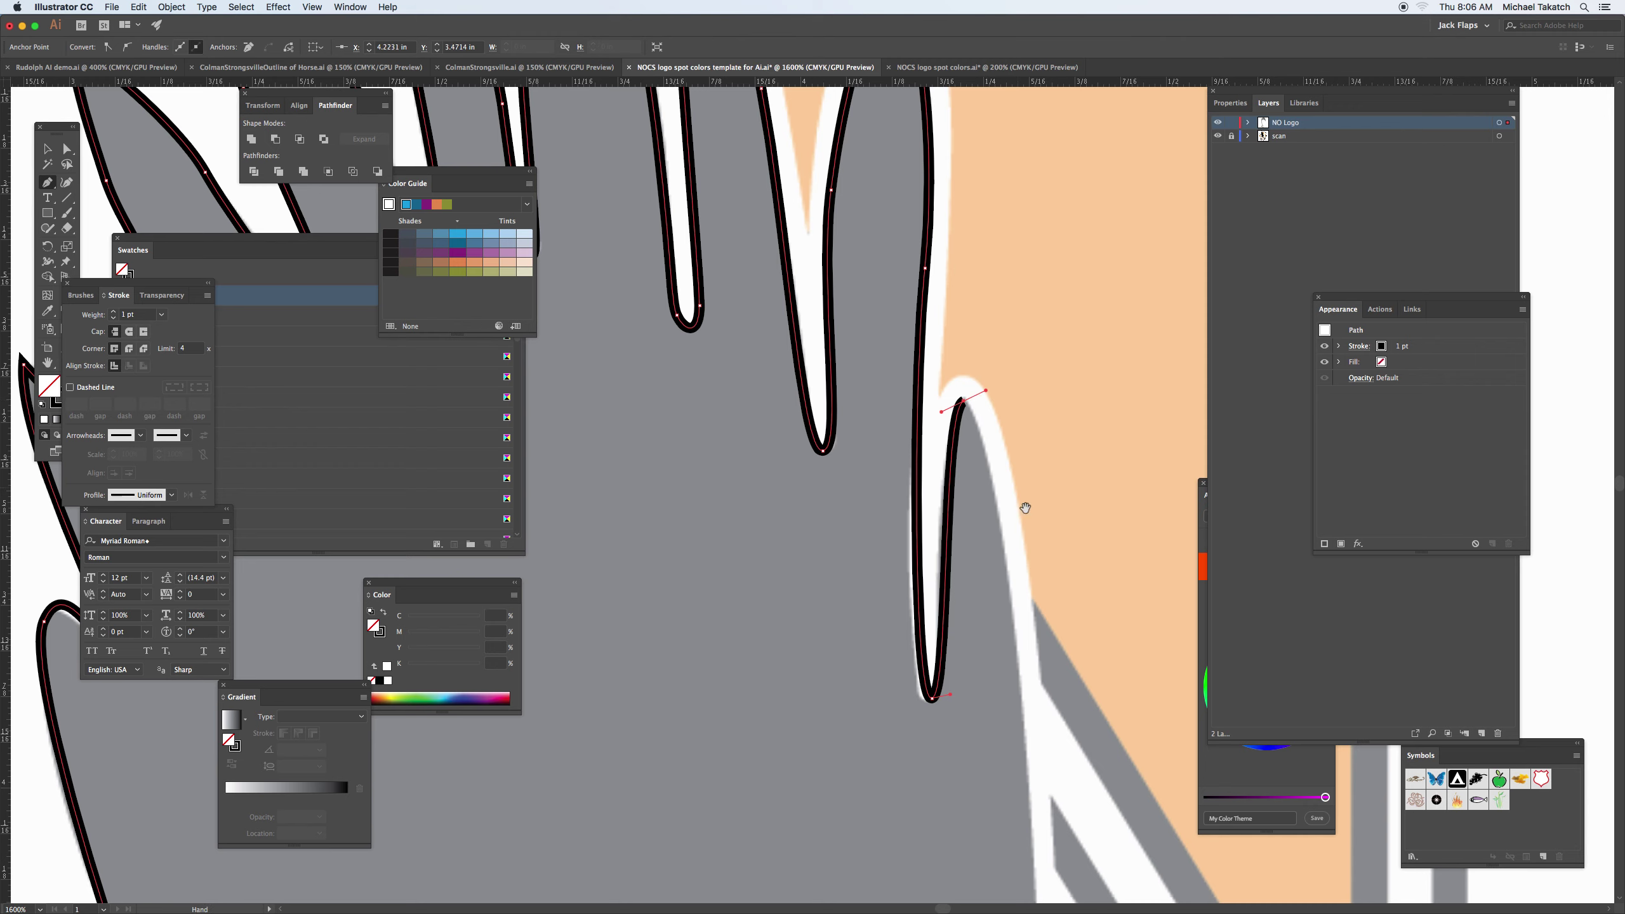
pyautogui.scroll(-5, 929, 247)
pyautogui.press('super+minus')
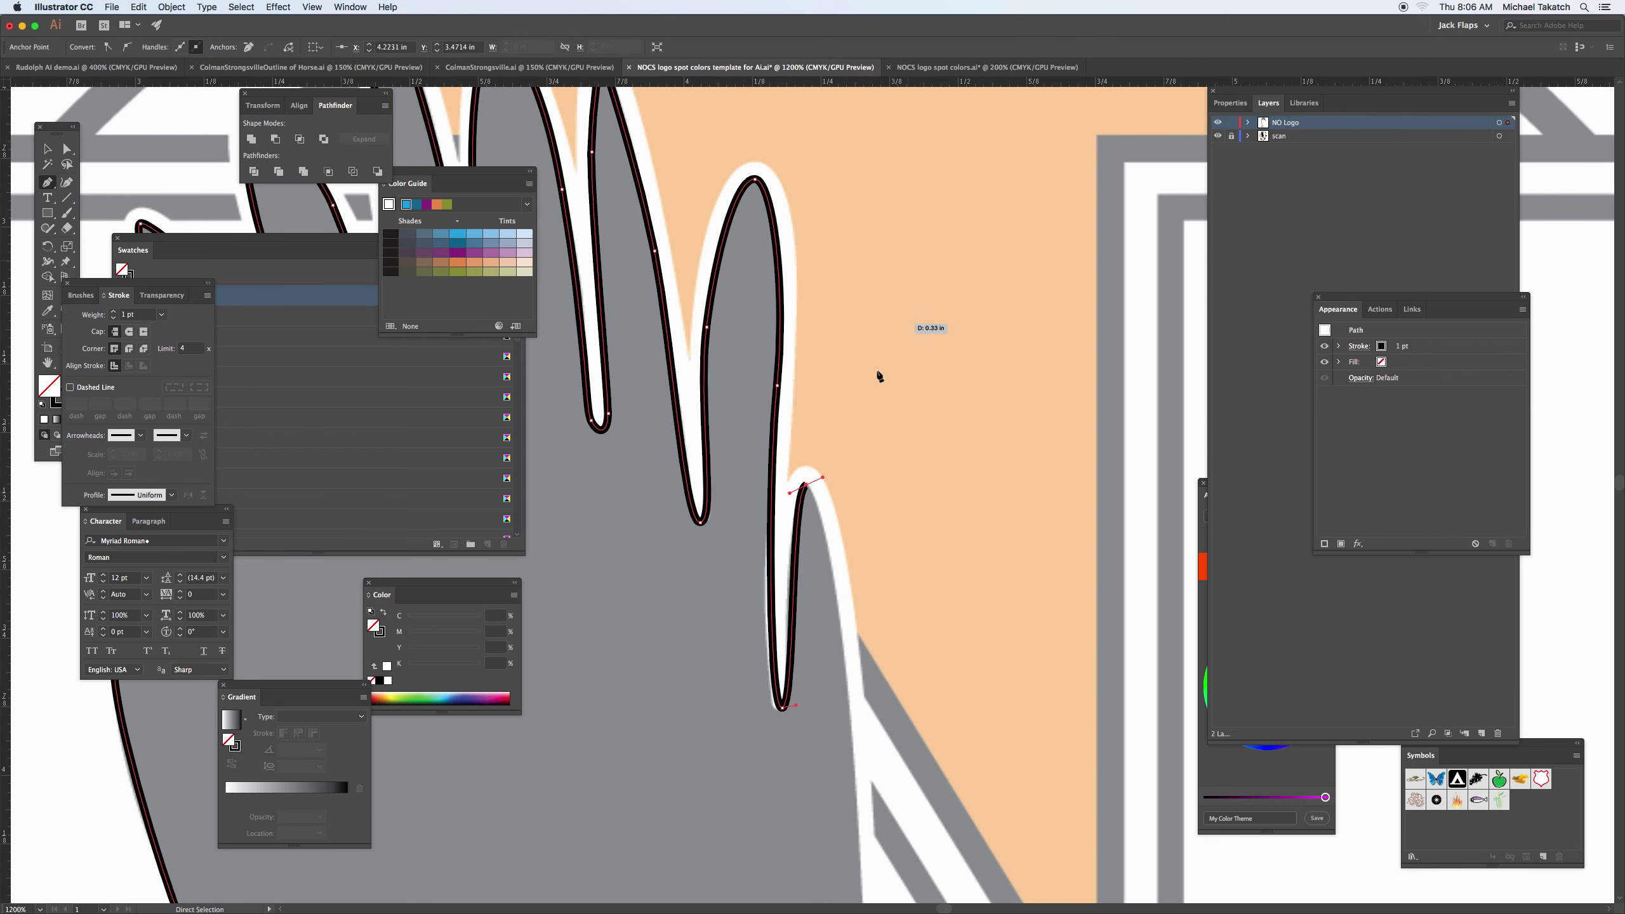
pyautogui.moveTo(823, 624); pyautogui.dragTo(806, 452)
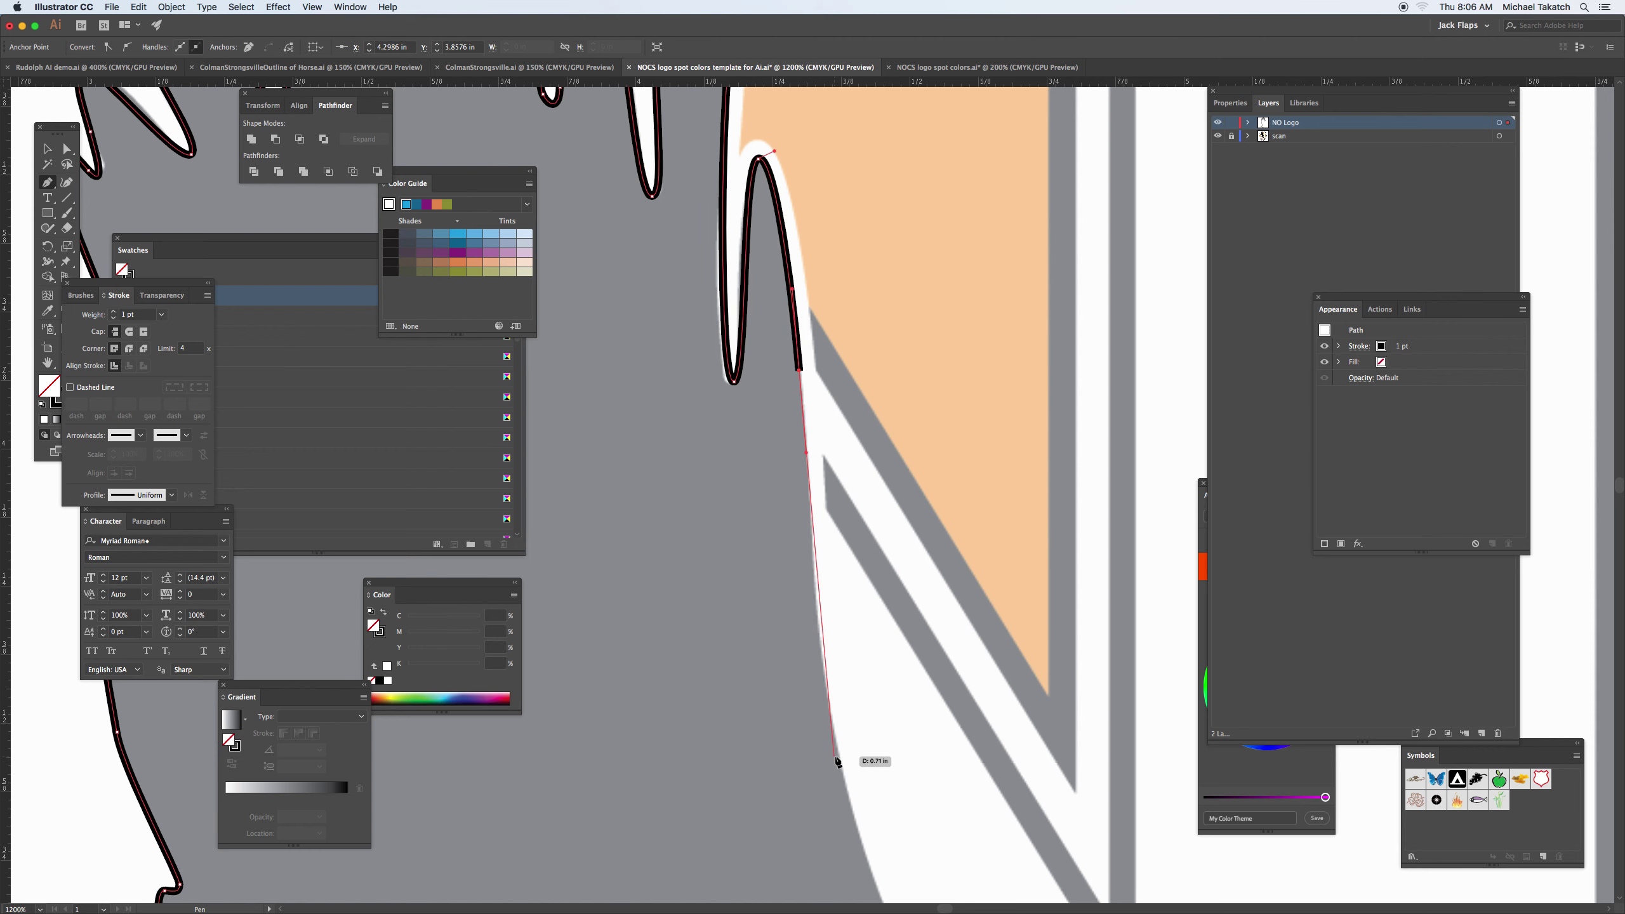
pyautogui.moveTo(836, 754); pyautogui.dragTo(765, 349)
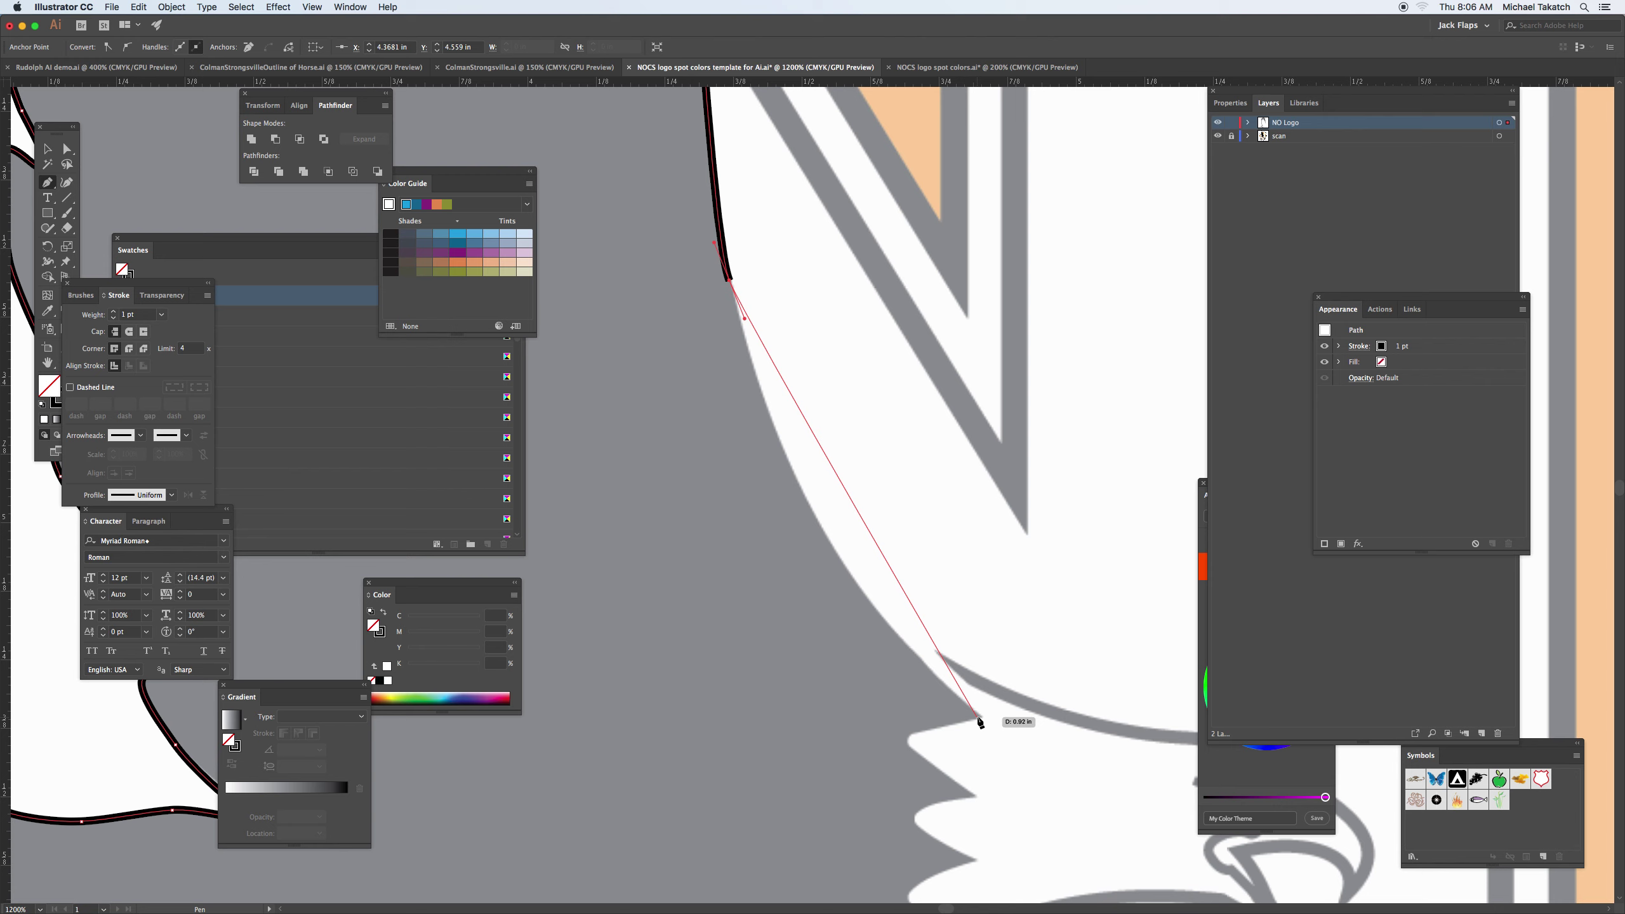
pyautogui.moveTo(979, 718); pyautogui.dragTo(1140, 797)
pyautogui.moveTo(986, 722); pyautogui.dragTo(926, 491)
# Outline the jagged neck feathers below the head, alternating corner points with small curves down to the breast.
pyautogui.click(855, 492)
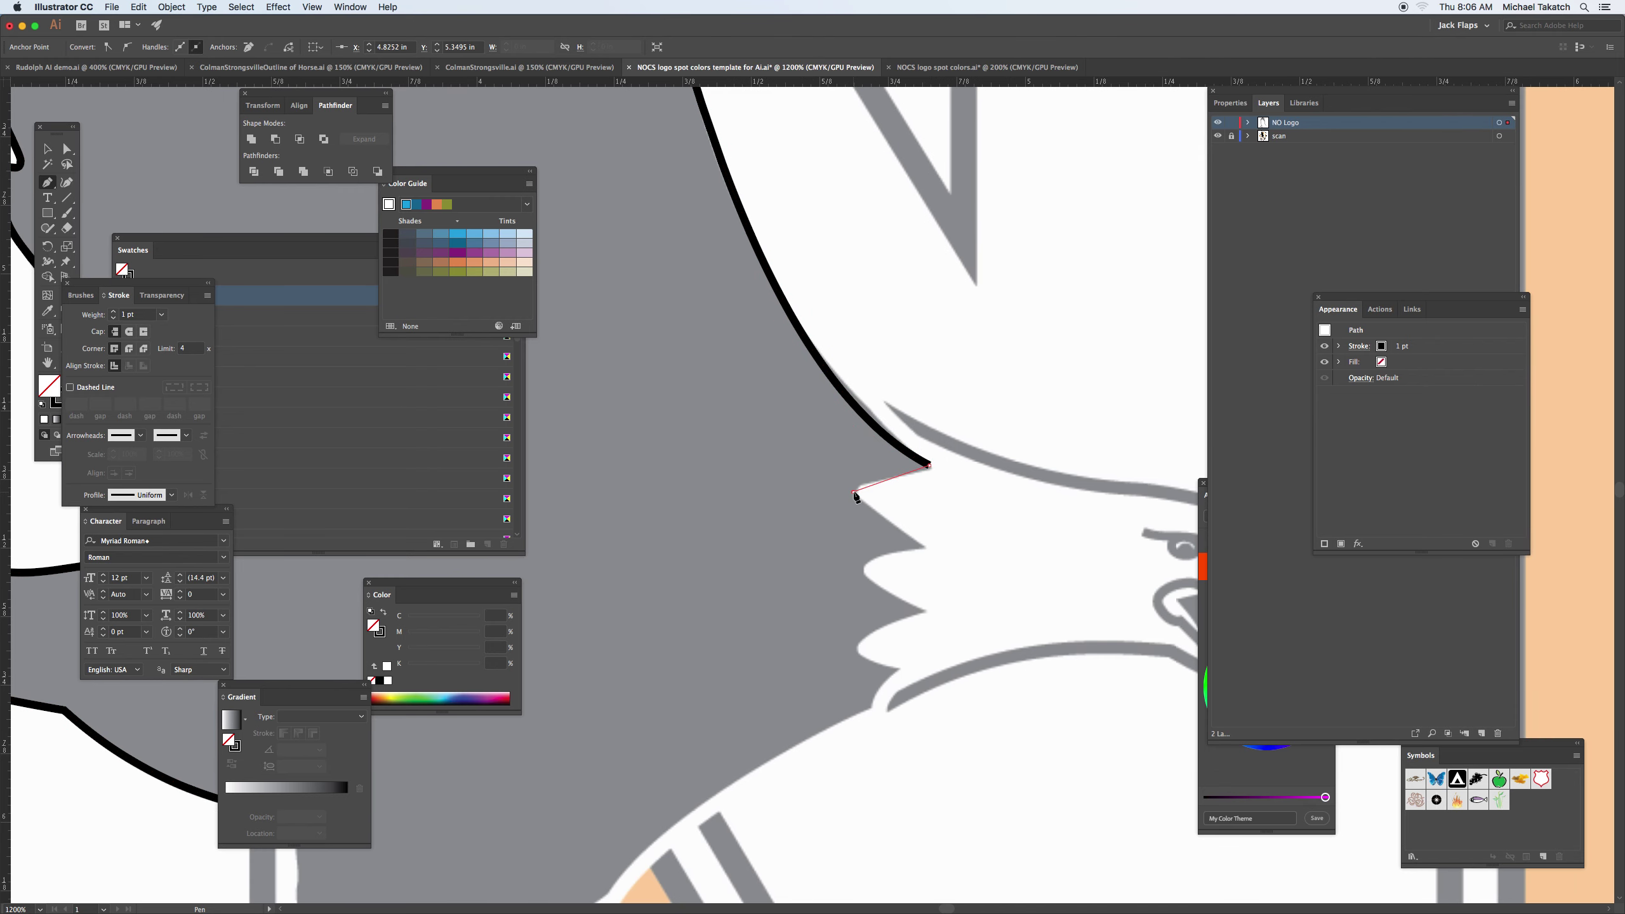
pyautogui.click(925, 548)
pyautogui.moveTo(863, 570); pyautogui.dragTo(862, 587)
pyautogui.click(927, 612)
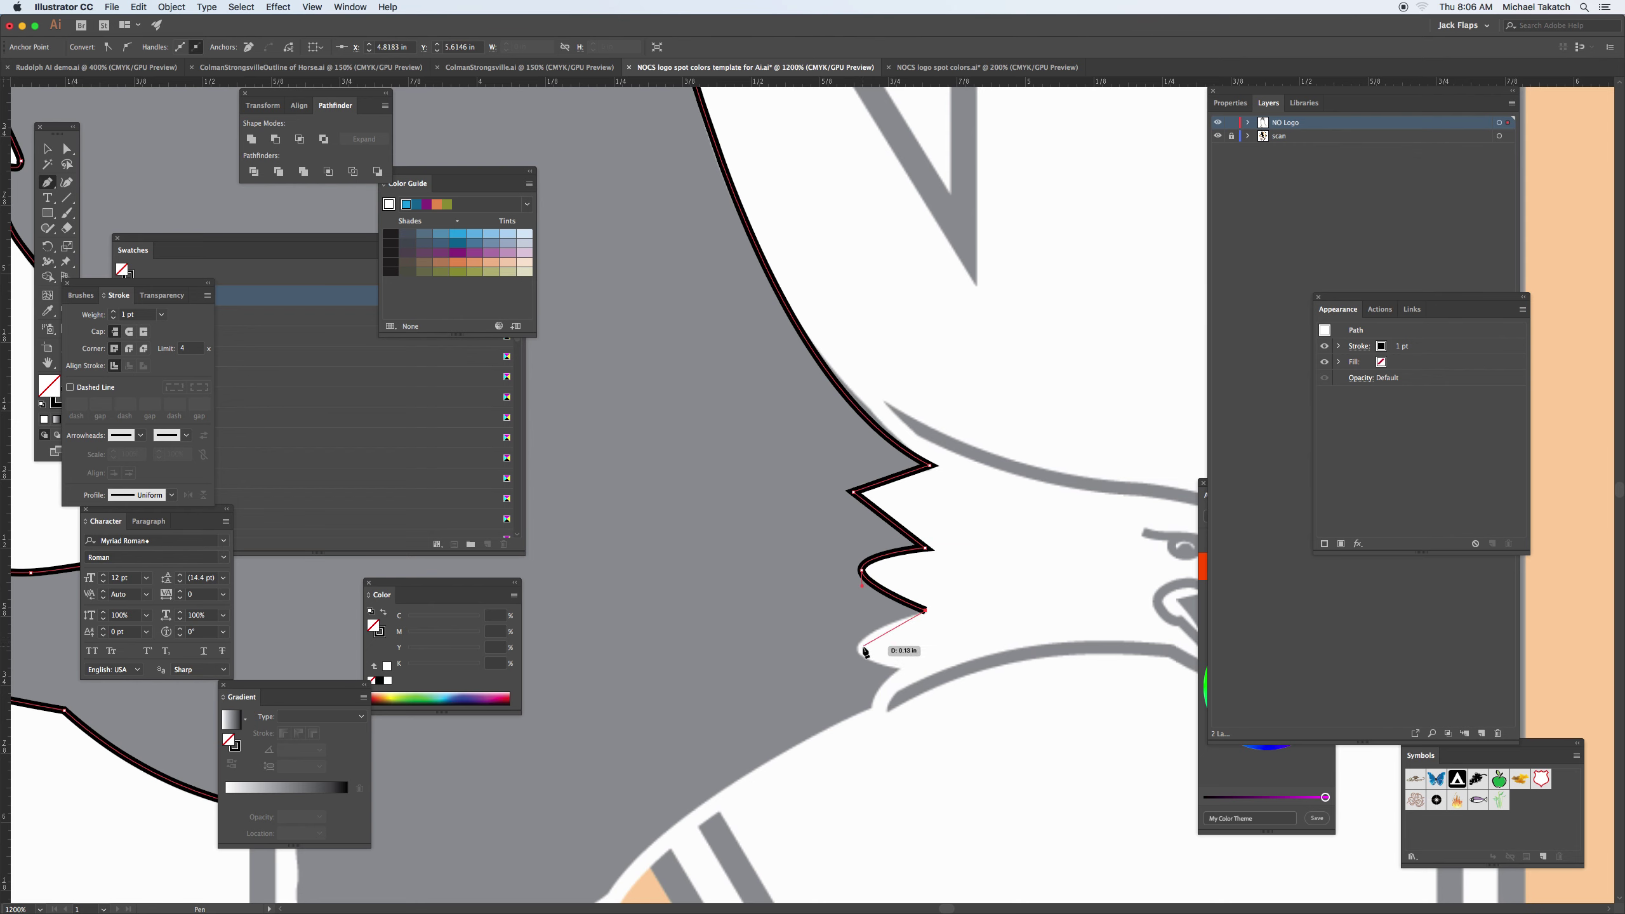
pyautogui.moveTo(861, 652); pyautogui.dragTo(980, 355)
pyautogui.click(901, 667)
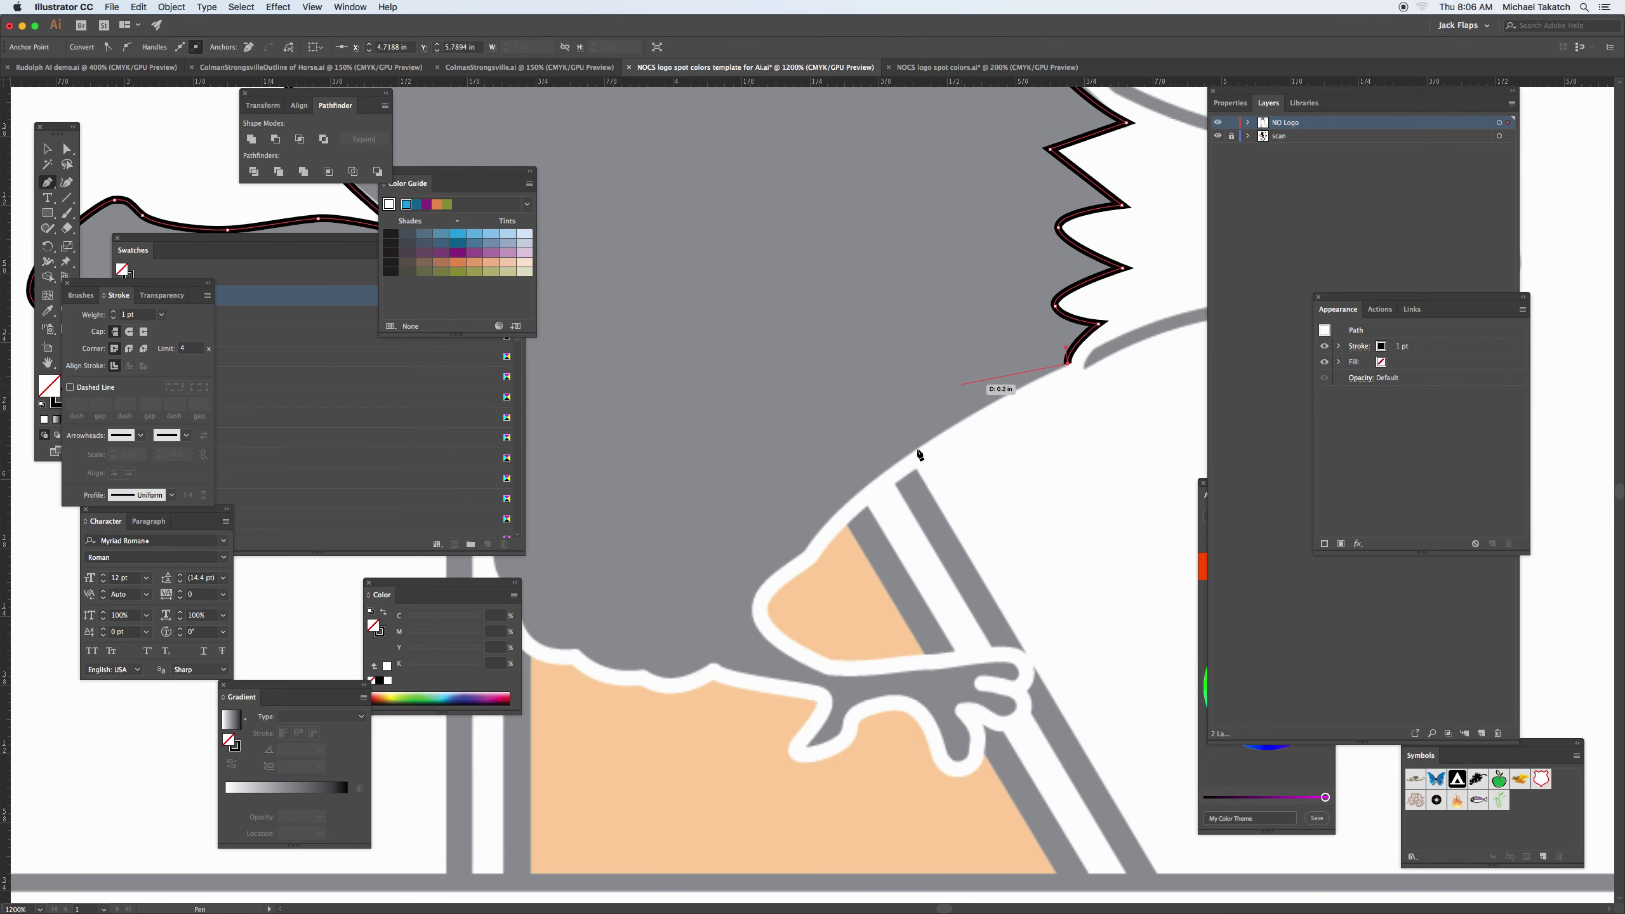
# Trace the breast edge down from the neck and curve the path around the front of the leg.
pyautogui.moveTo(805, 551); pyautogui.dragTo(753, 632)
pyautogui.click(803, 549)
pyautogui.moveTo(829, 675); pyautogui.dragTo(866, 685)
# Trace along the top of the foot and around the front toes to the tip of the lowest toe.
pyautogui.press('super+equal')
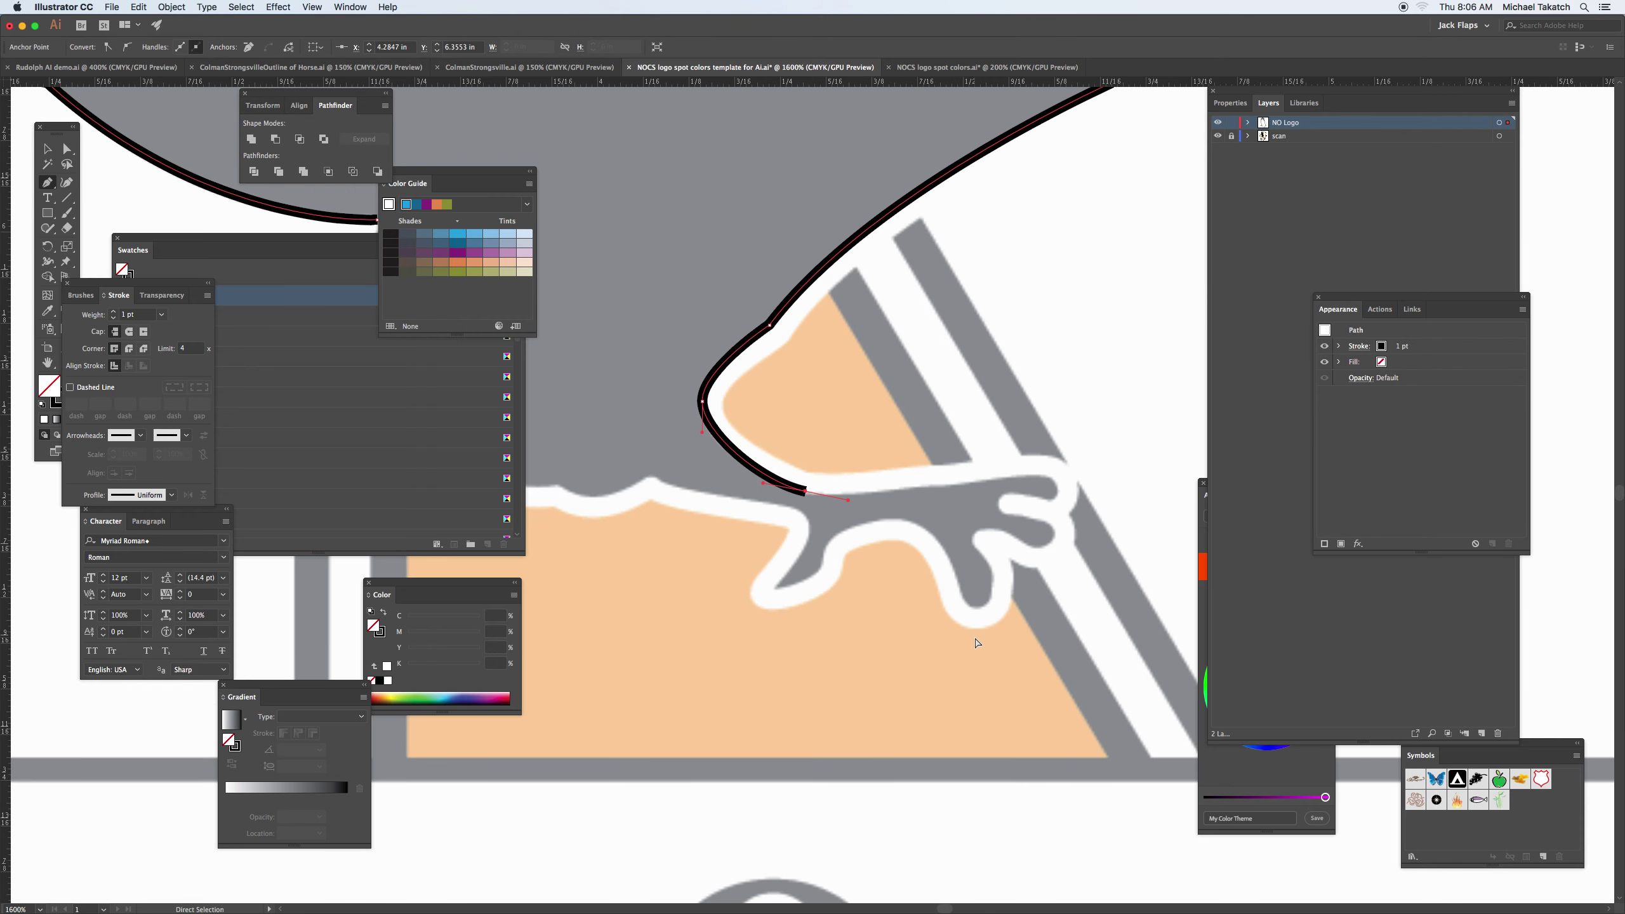
pyautogui.press('super+equal')
pyautogui.moveTo(992, 568); pyautogui.dragTo(909, 530)
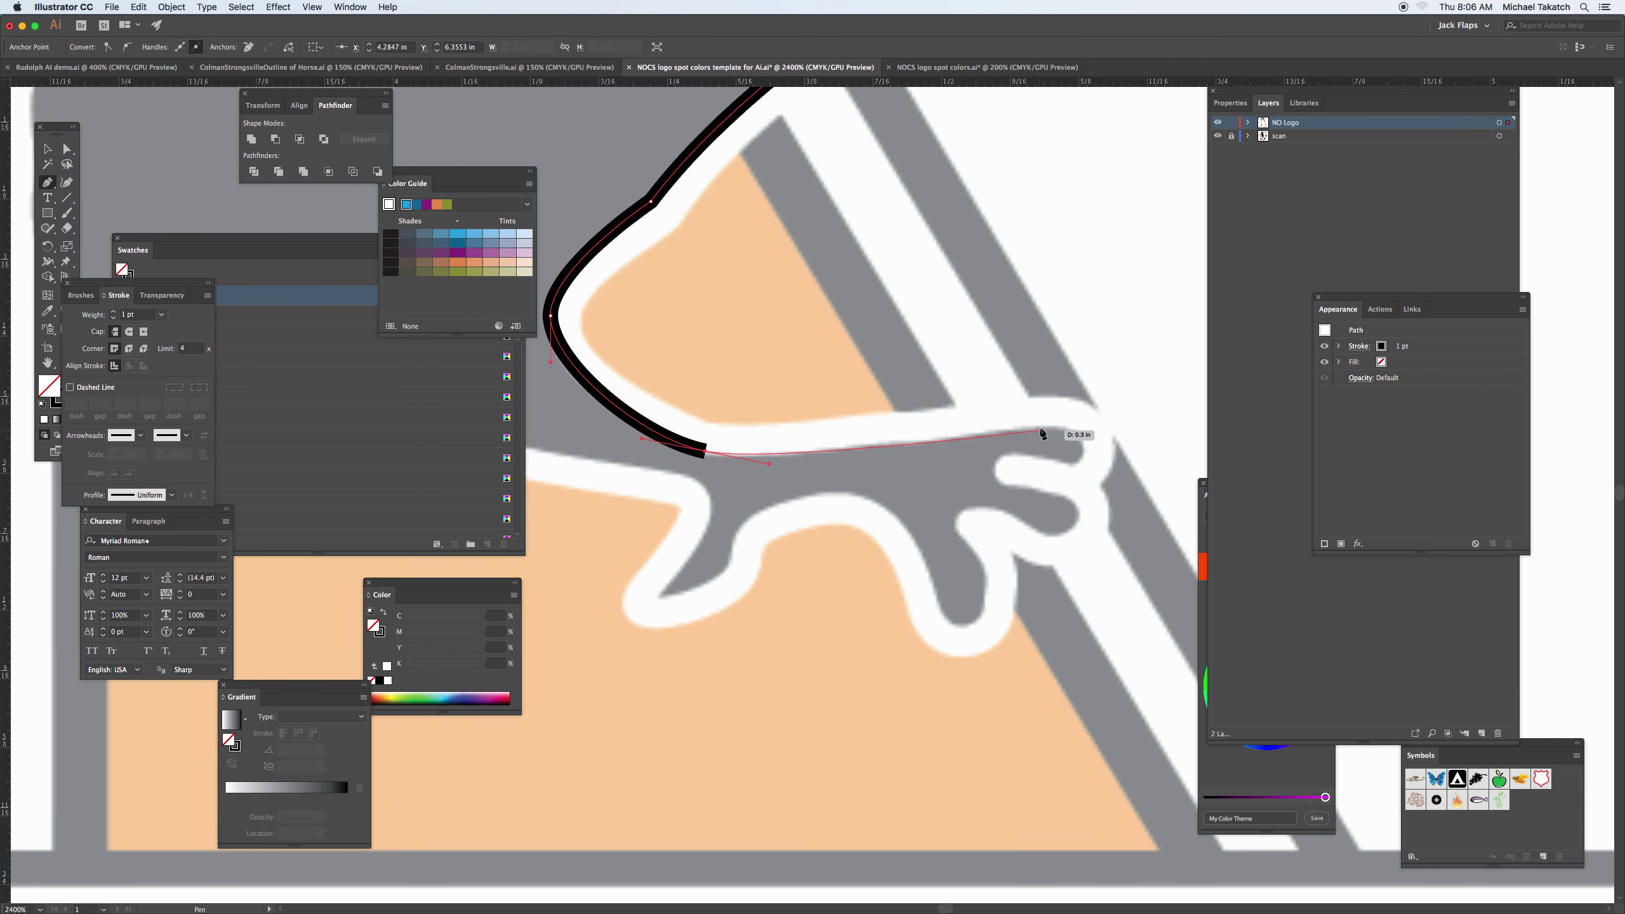
pyautogui.moveTo(1038, 424); pyautogui.dragTo(954, 629)
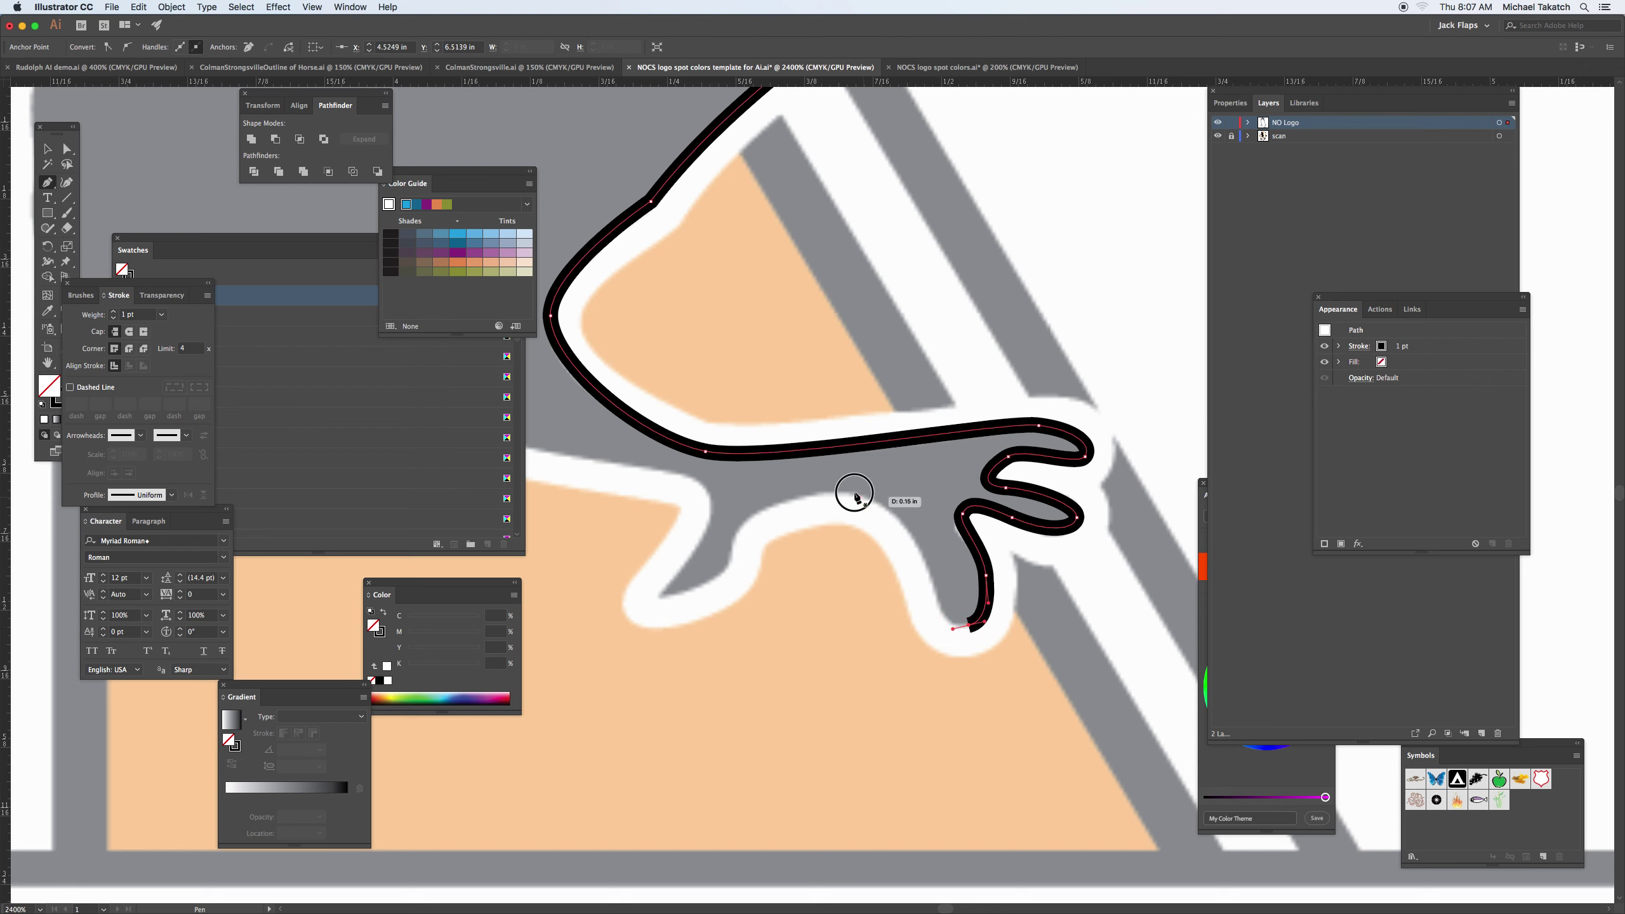
# Curve the path under the foot and out to a sharp corner at the rear toe's tip.
pyautogui.moveTo(861, 496); pyautogui.dragTo(813, 489)
pyautogui.moveTo(740, 530); pyautogui.dragTo(738, 556)
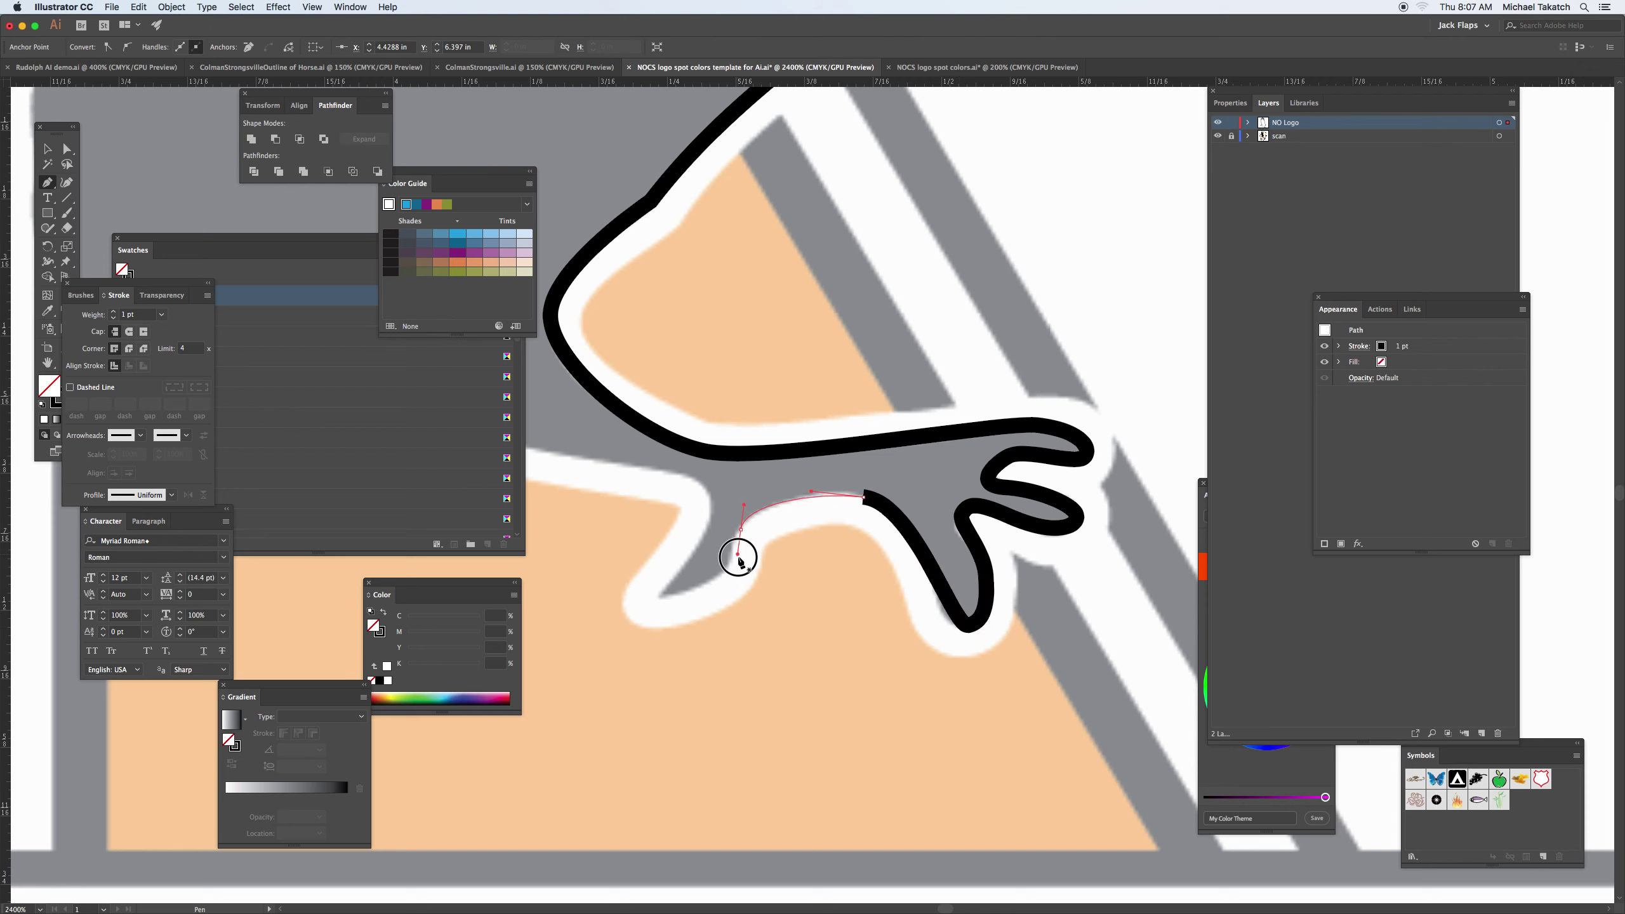
pyautogui.moveTo(663, 600); pyautogui.dragTo(633, 608)
pyautogui.click(664, 598)
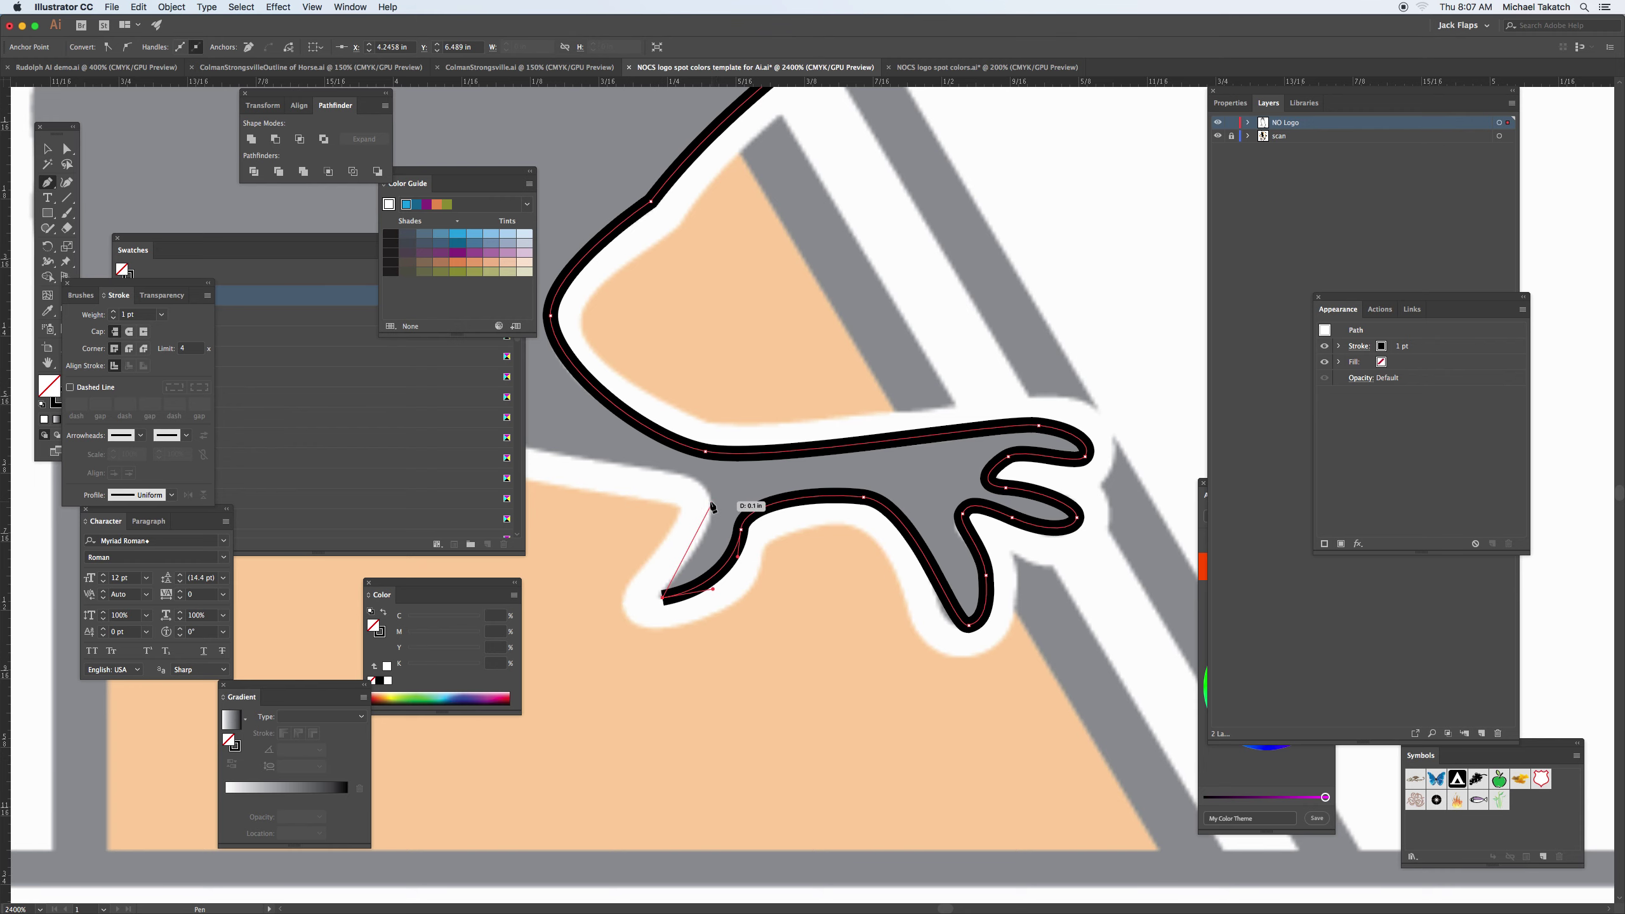
# Trace the back of the leg and the scalloped feather edge along the underside of the thigh.
pyautogui.moveTo(689, 482)
pyautogui.mouseDown()
pyautogui.moveTo(923, 505)
pyautogui.moveTo(867, 478)
pyautogui.mouseUp()
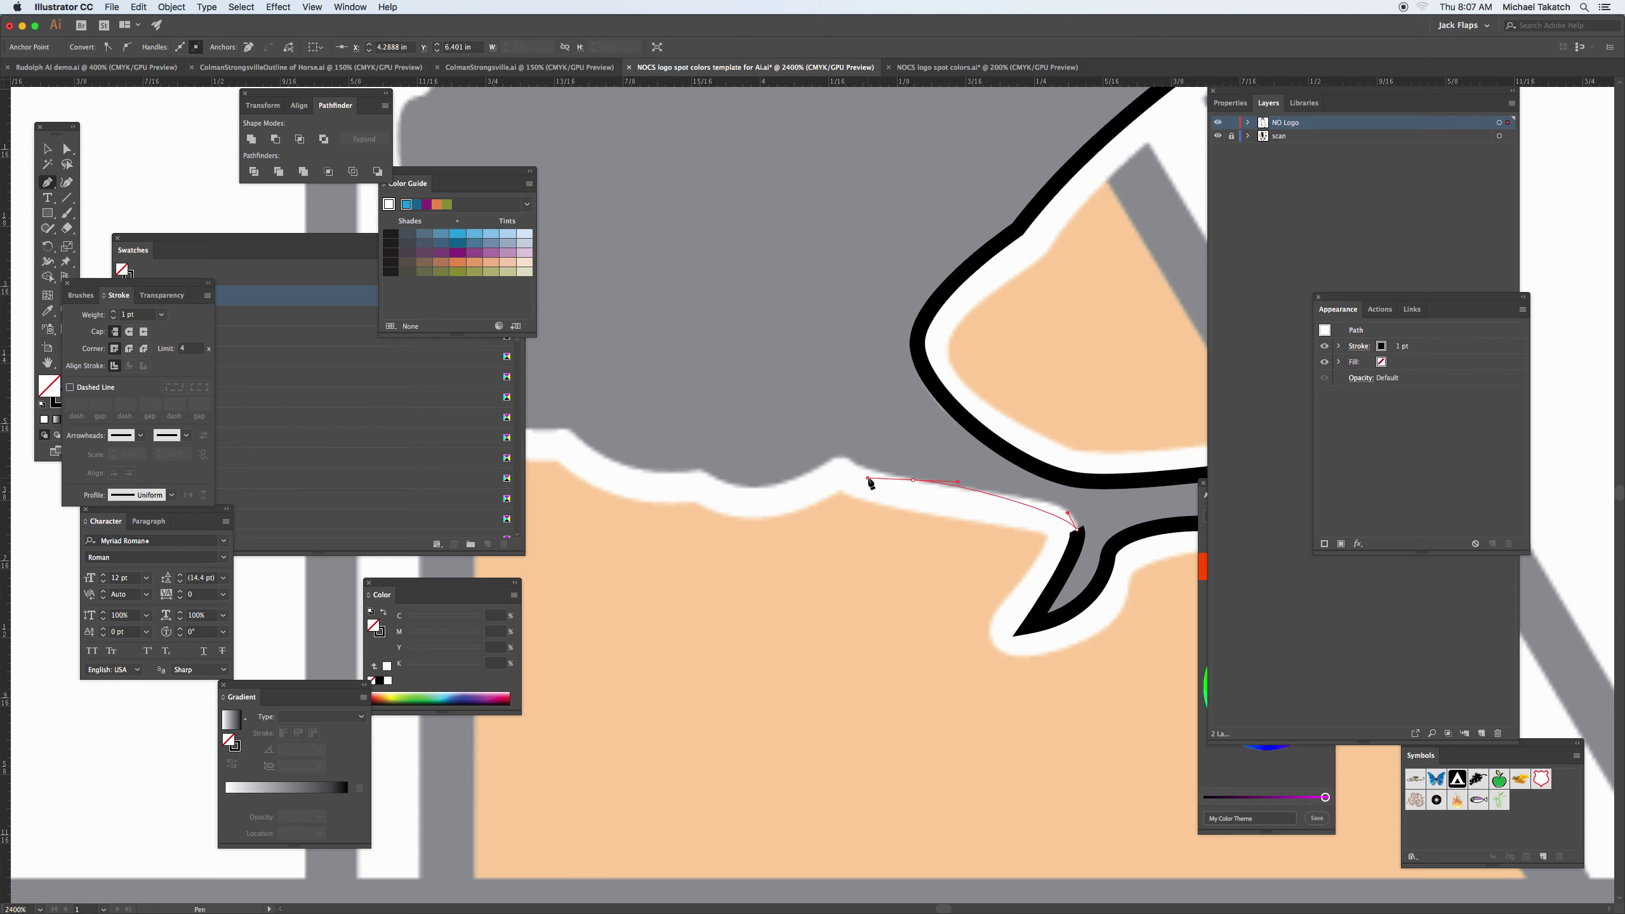
pyautogui.click(842, 460)
pyautogui.hscroll(-5, 845, 471)
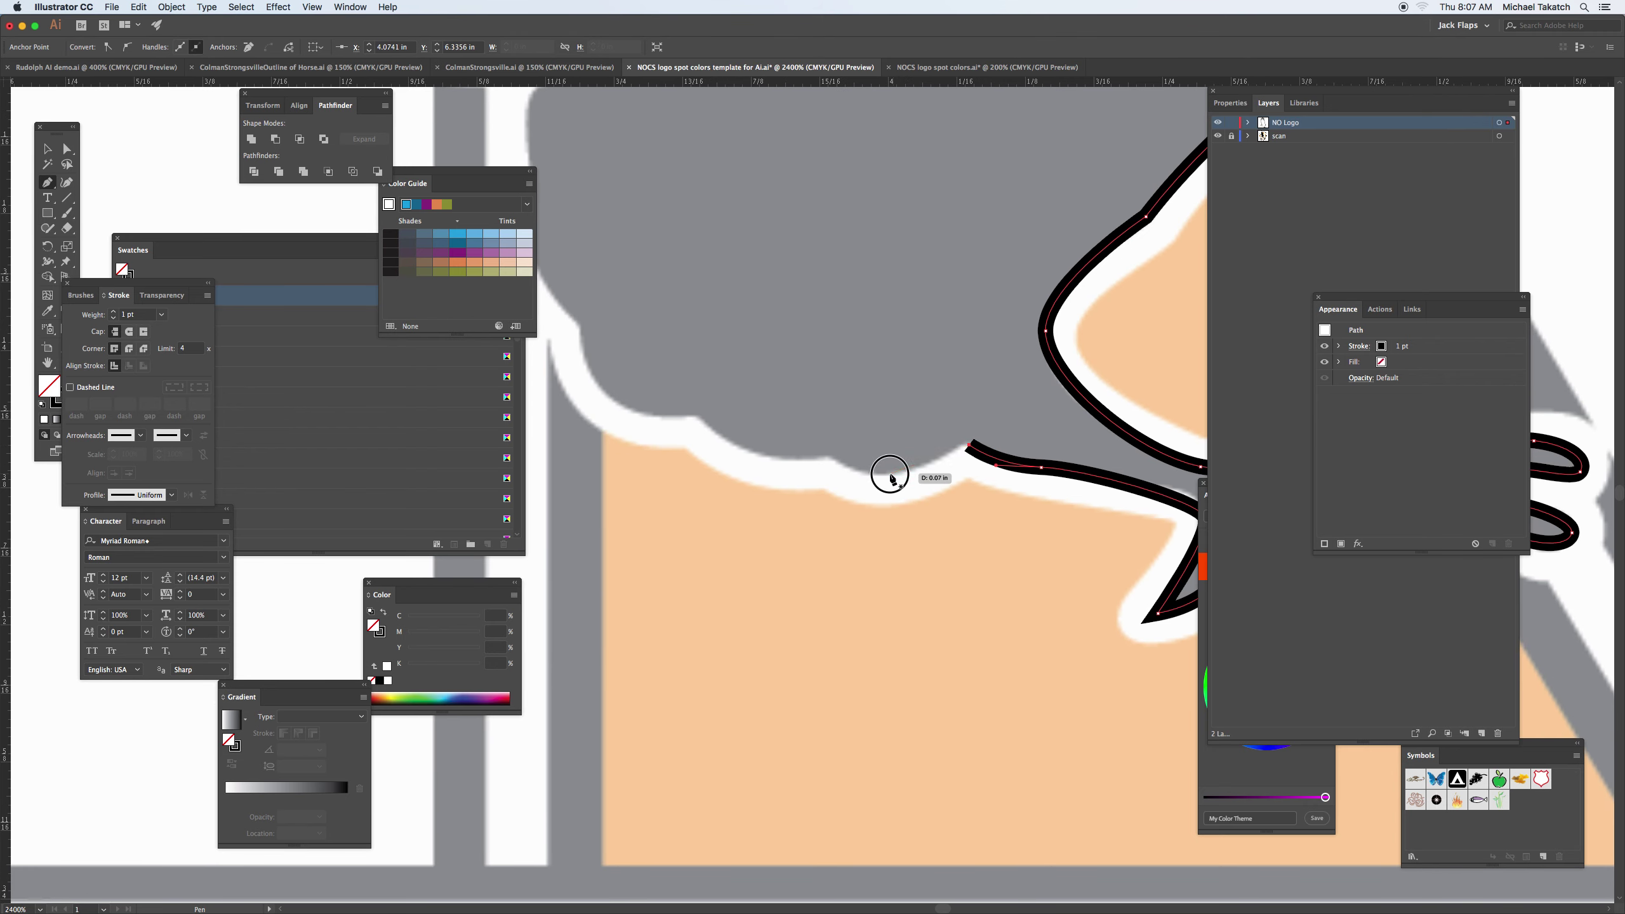
pyautogui.moveTo(891, 477); pyautogui.dragTo(725, 452)
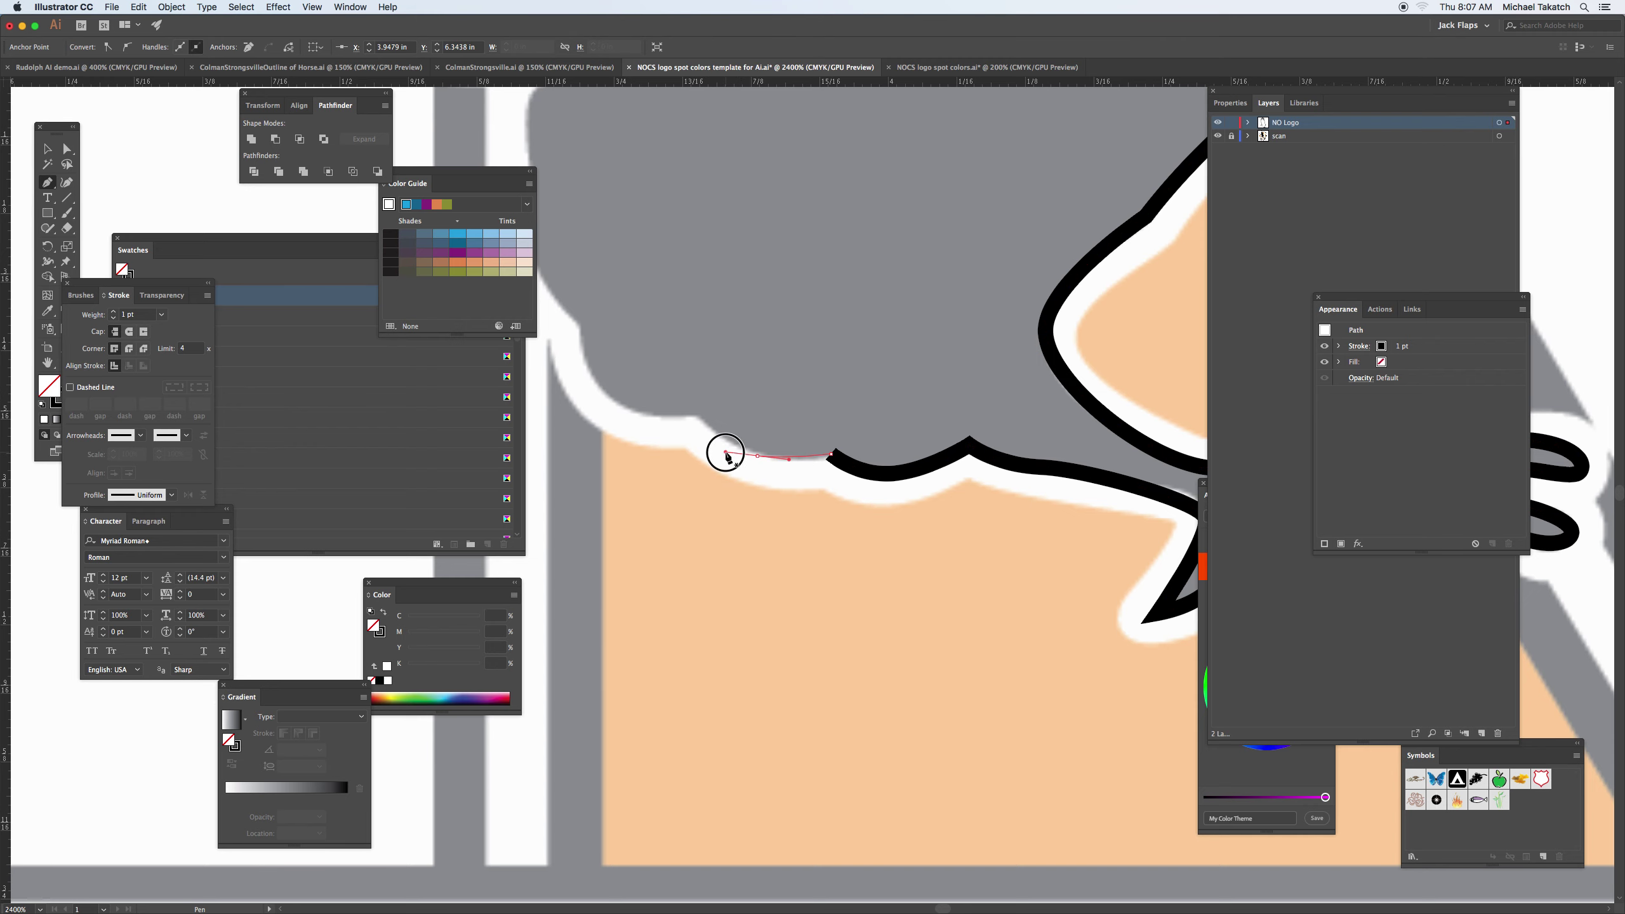
pyautogui.moveTo(657, 399)
pyautogui.mouseDown()
pyautogui.moveTo(815, 531)
pyautogui.moveTo(761, 533)
pyautogui.moveTo(739, 508)
pyautogui.mouseUp()
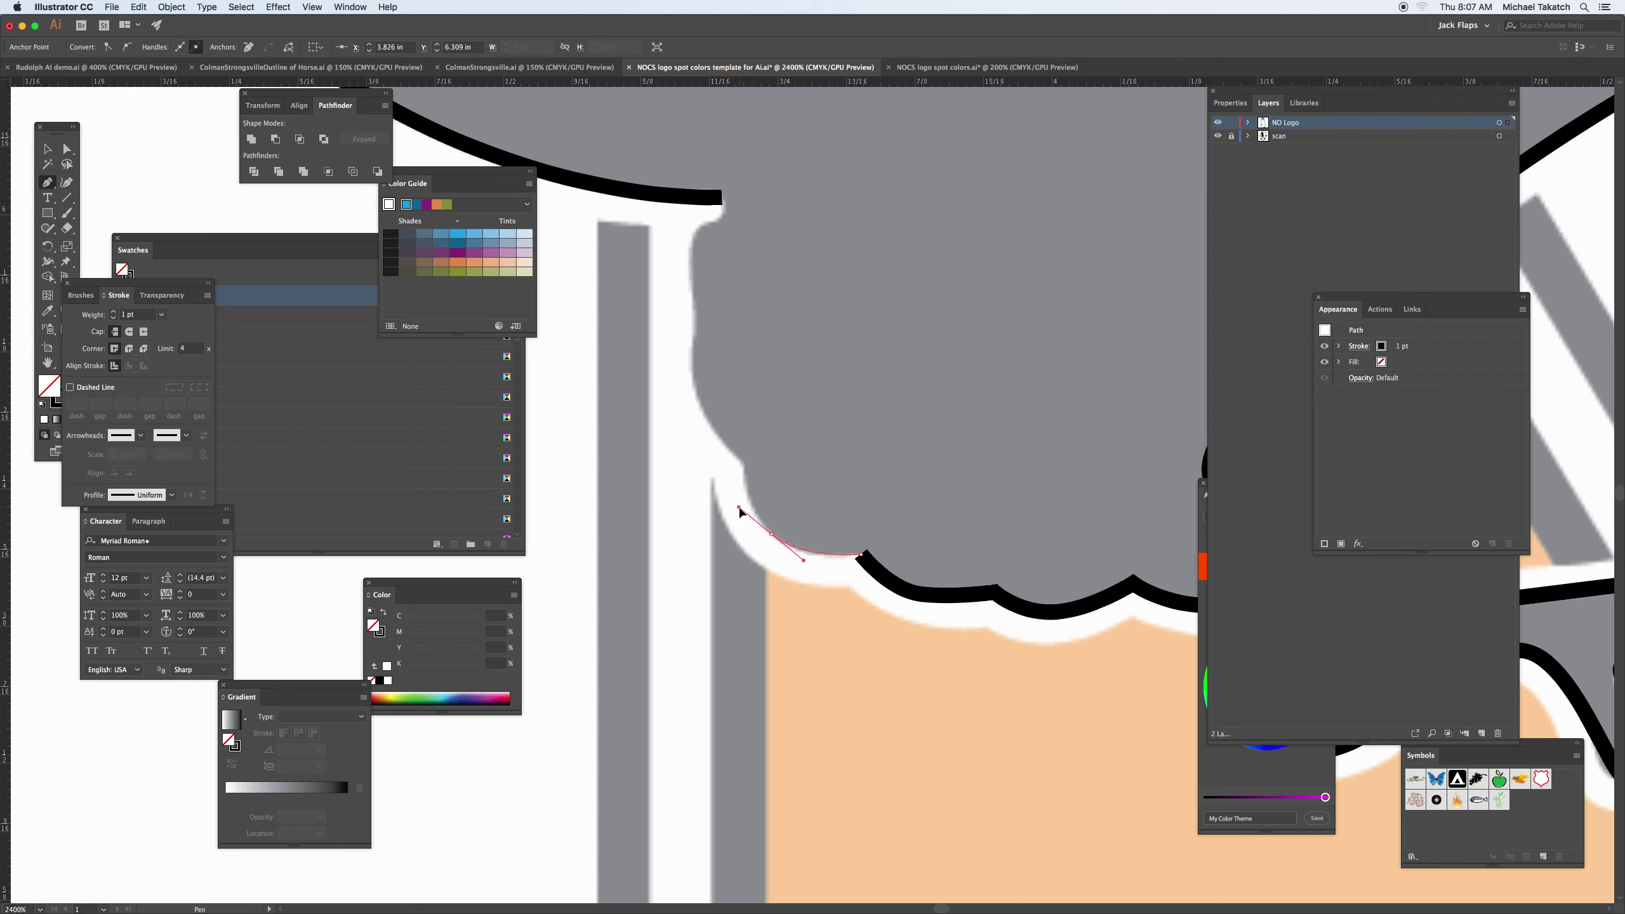
# Trace the remaining scallops up the rear of the thigh and close the silhouette at the tail's base.
pyautogui.click(747, 464)
pyautogui.moveTo(692, 398); pyautogui.dragTo(689, 372)
pyautogui.click(695, 335)
pyautogui.moveTo(697, 227); pyautogui.dragTo(722, 181)
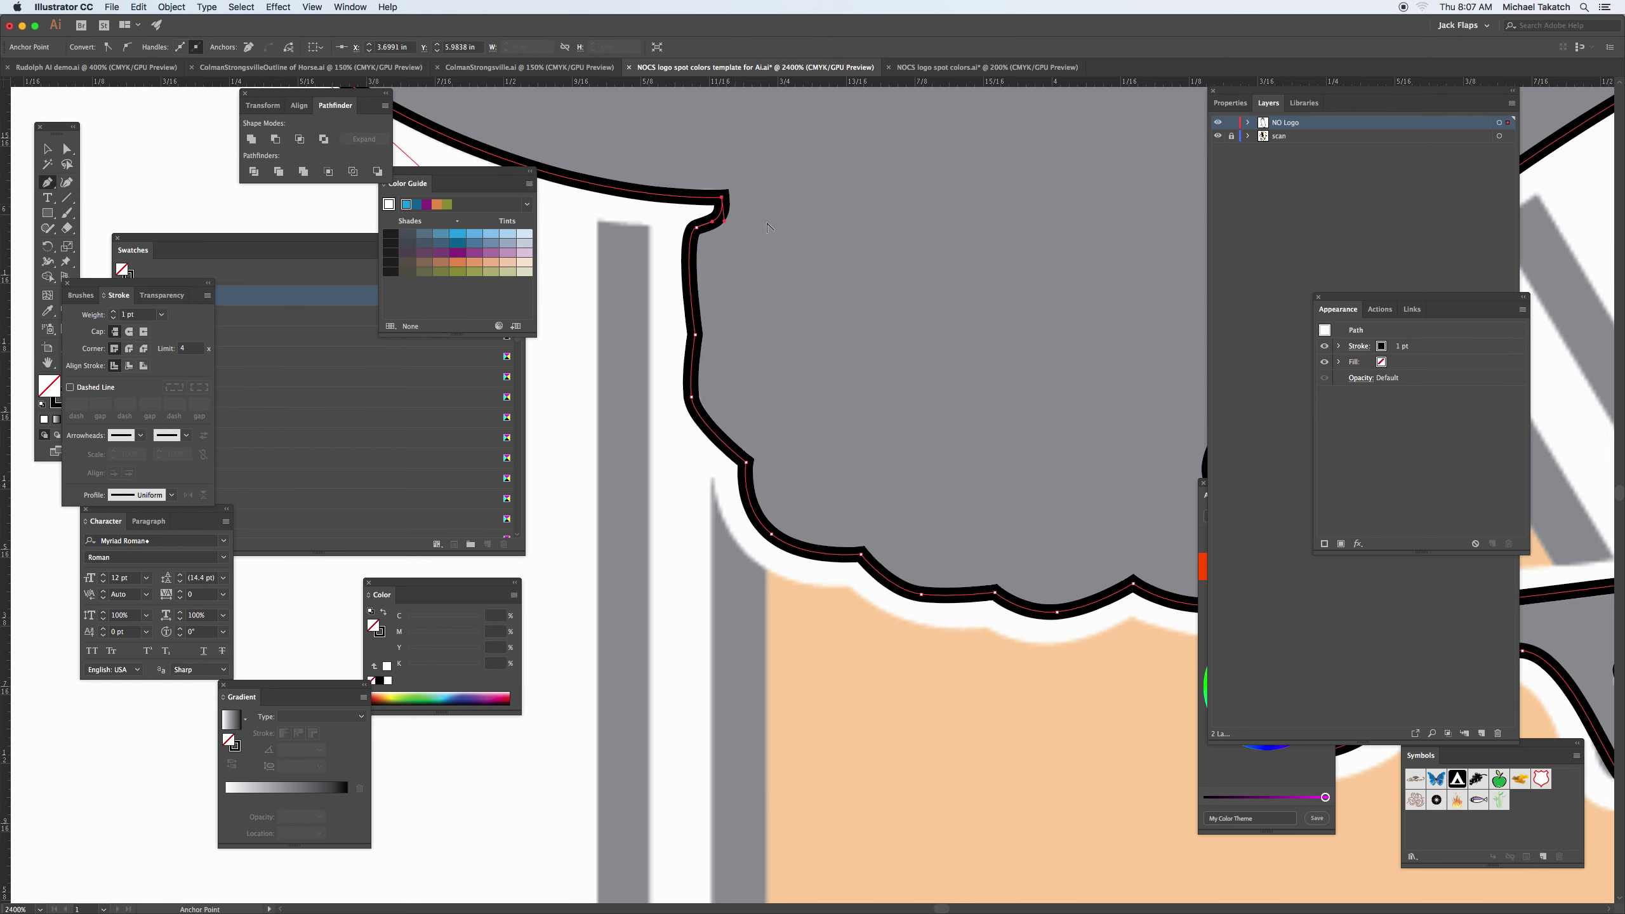
# Swap the finished silhouette's stroke and fill so the body is solid black without an outline.
pyautogui.press('super+minus')
pyautogui.press('super+minus')
pyautogui.press('super+minus')
pyautogui.press('super+minus')
pyautogui.press('super+minus')
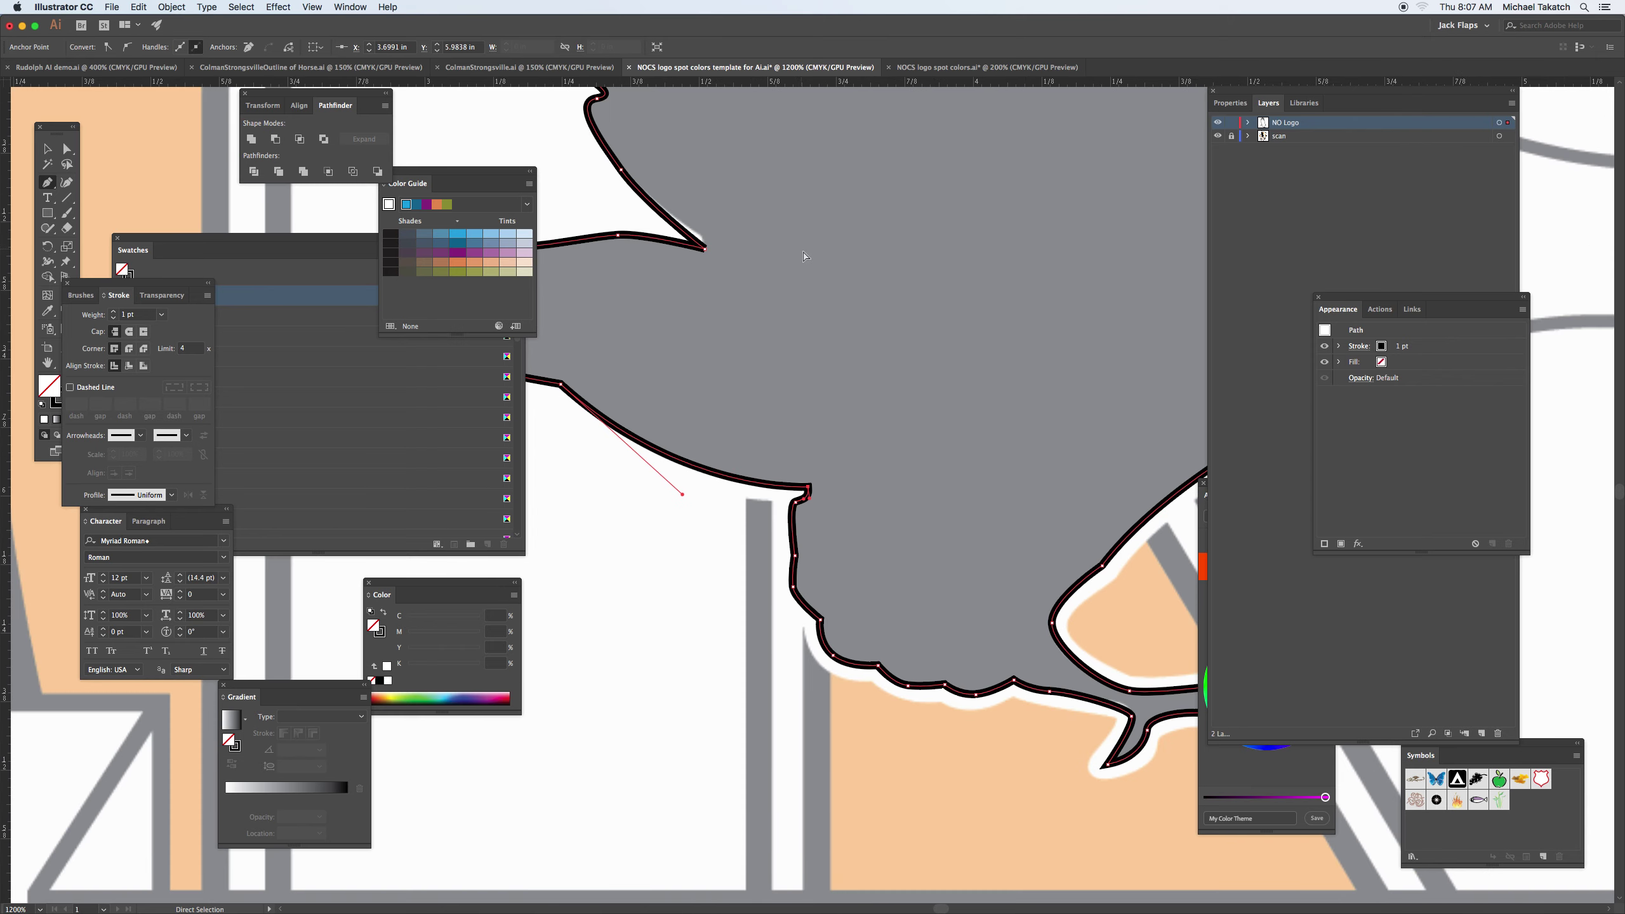
pyautogui.press('super+minus')
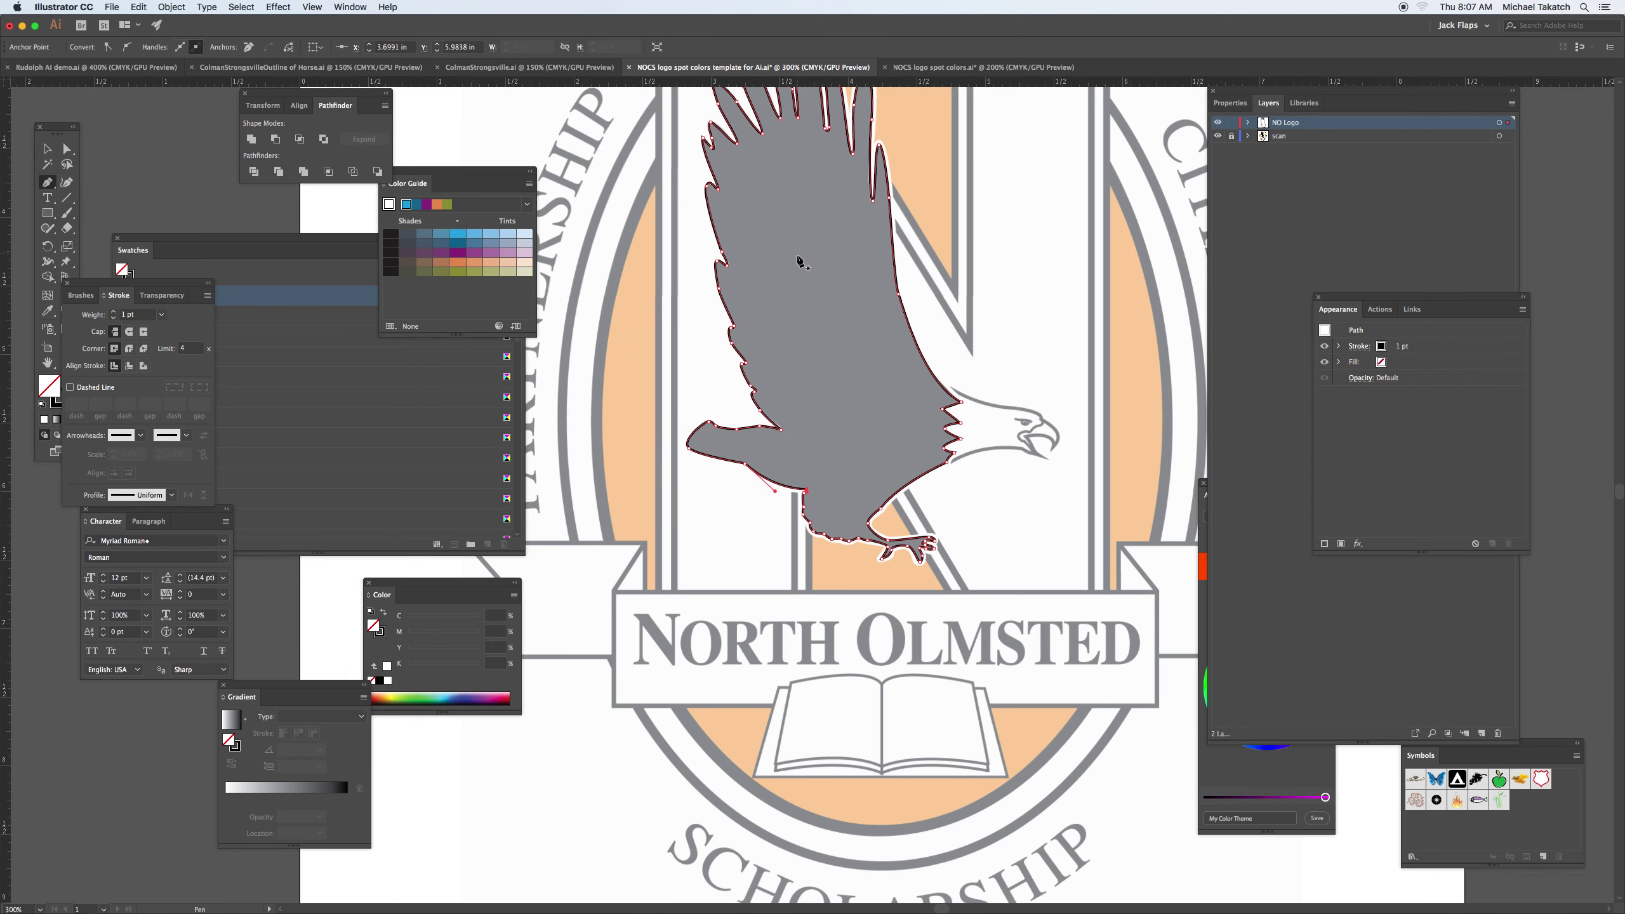
pyautogui.hotkey('shift', 'x')
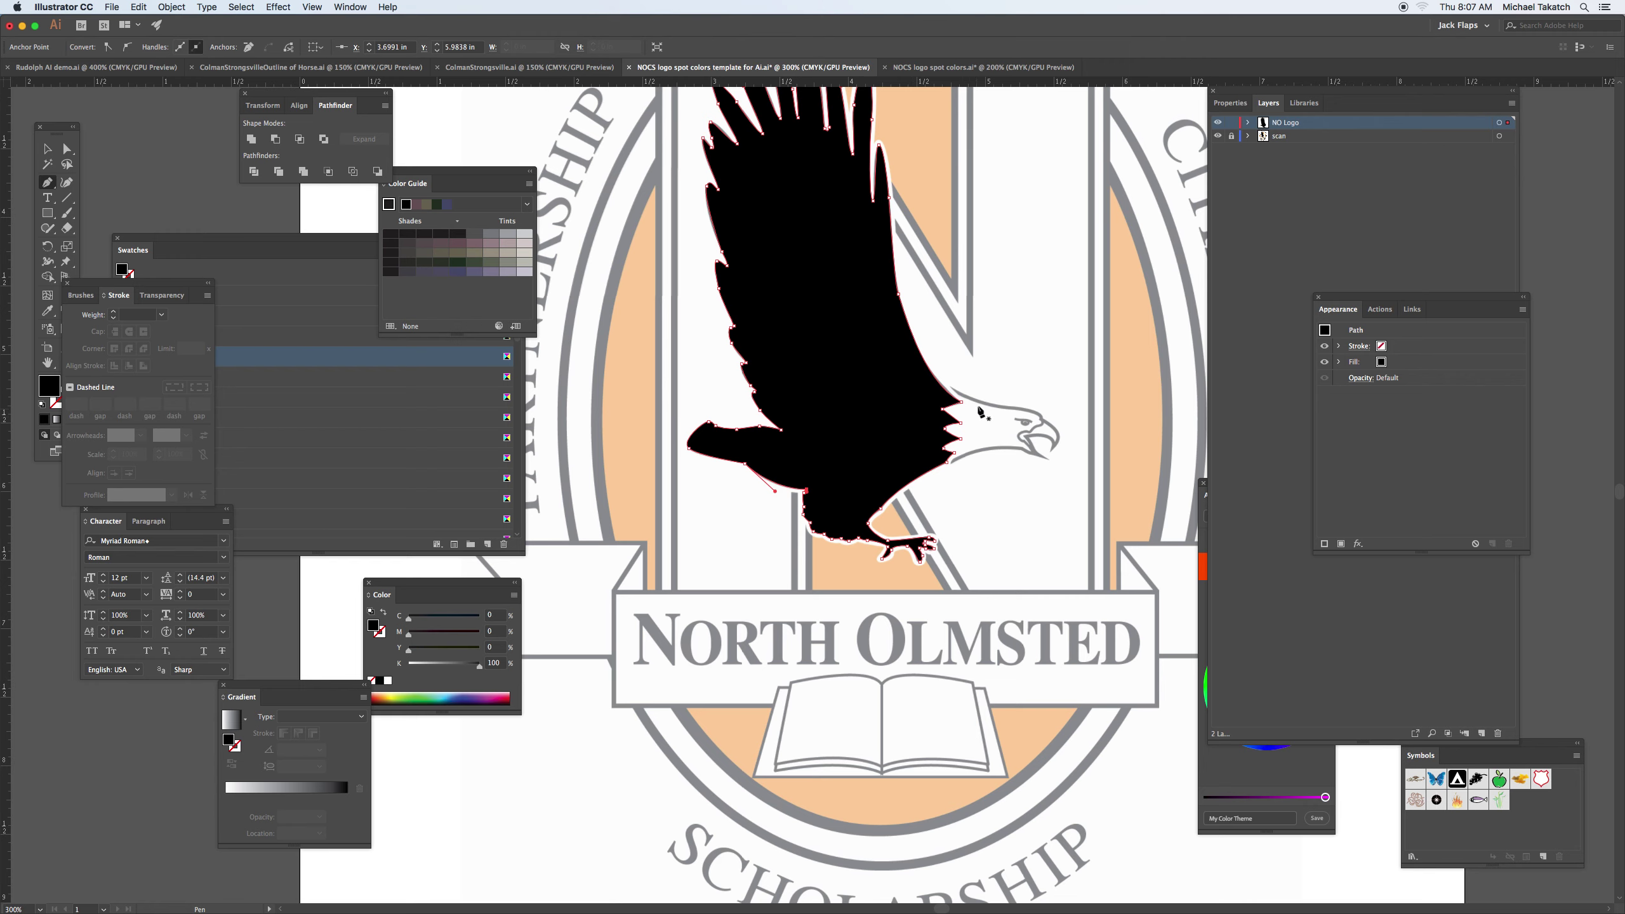
# Trace the head line from the nape over the brow and around the mouth corner, using a black stroke and no fill.
pyautogui.click(952, 388)
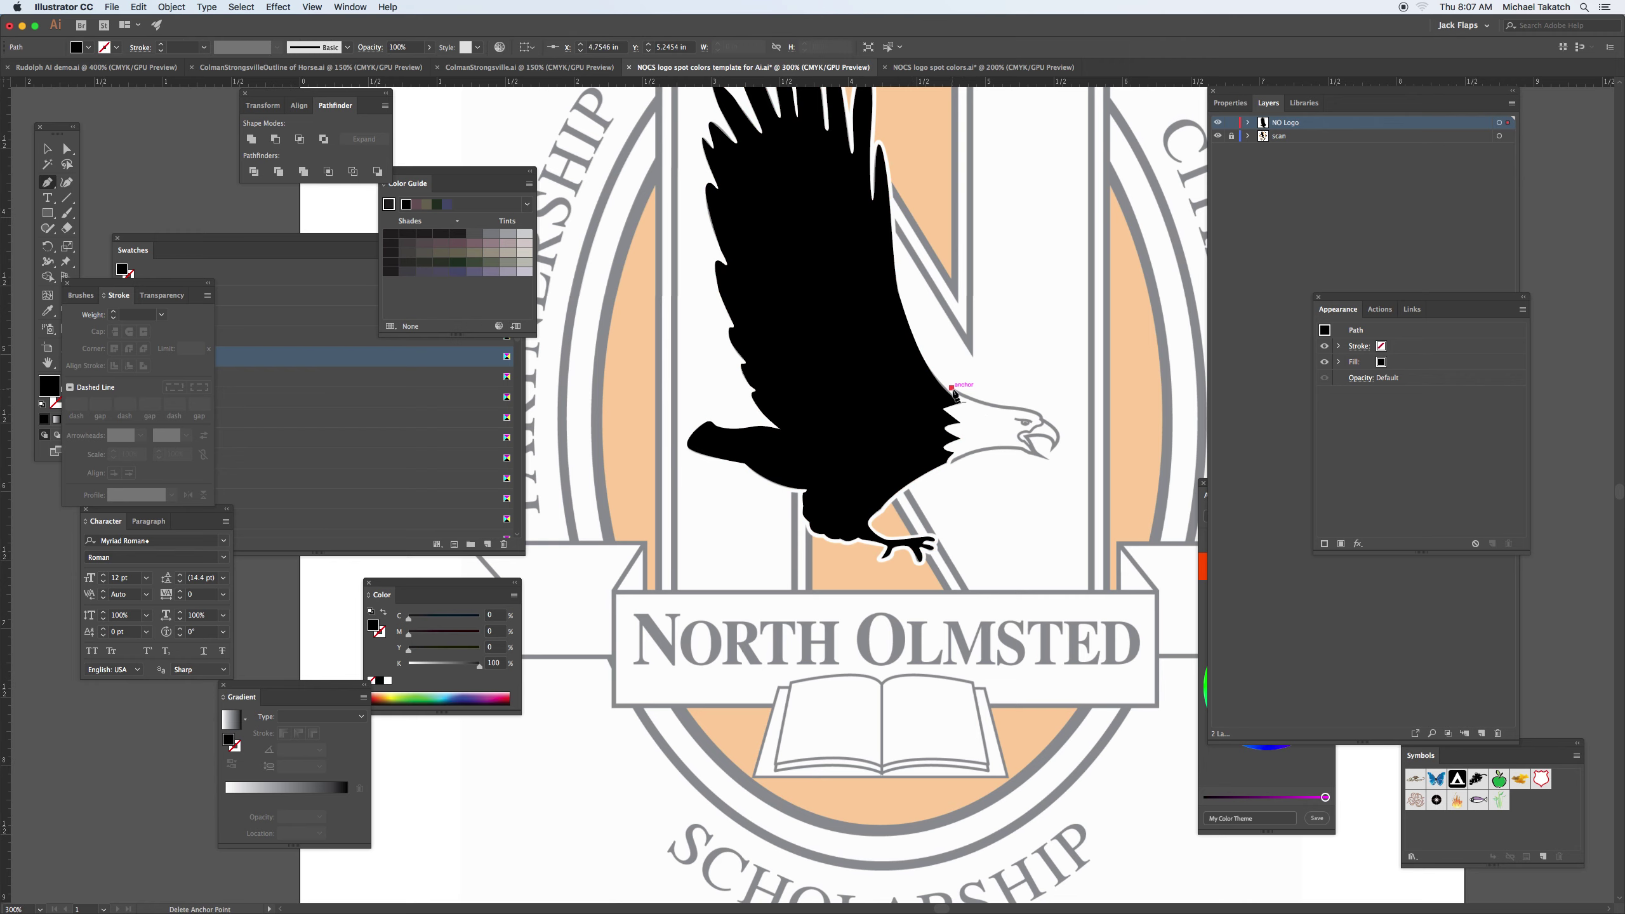
pyautogui.press('super+equal')
pyautogui.press('super+equal')
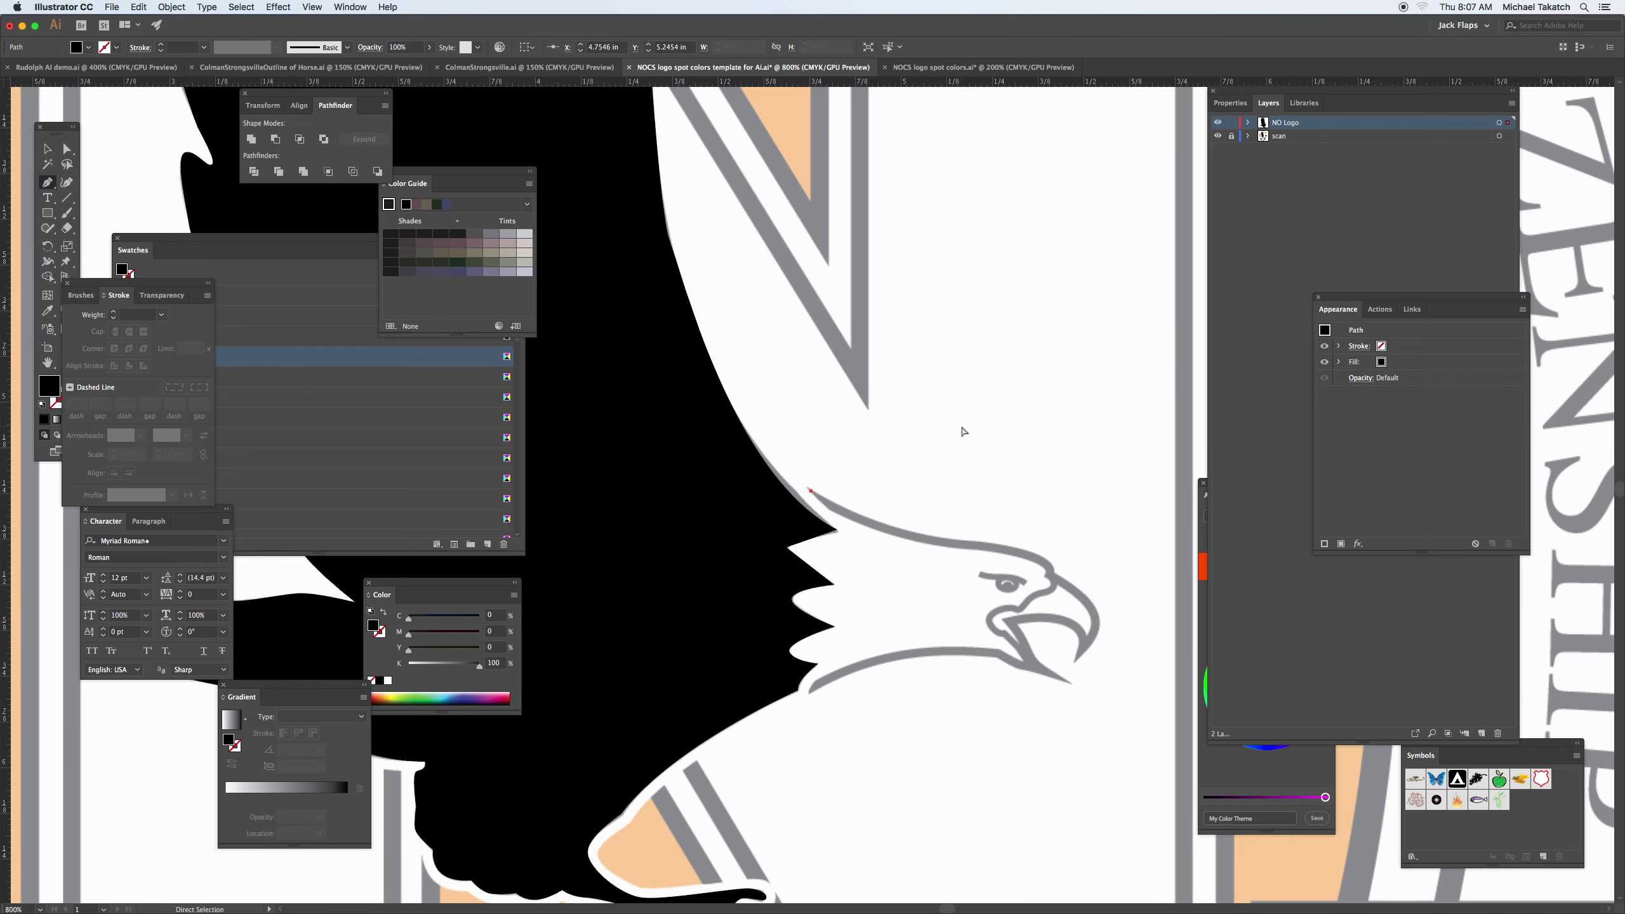
pyautogui.press('super+equal')
pyautogui.press('super+equal')
pyautogui.moveTo(1049, 546); pyautogui.dragTo(920, 434)
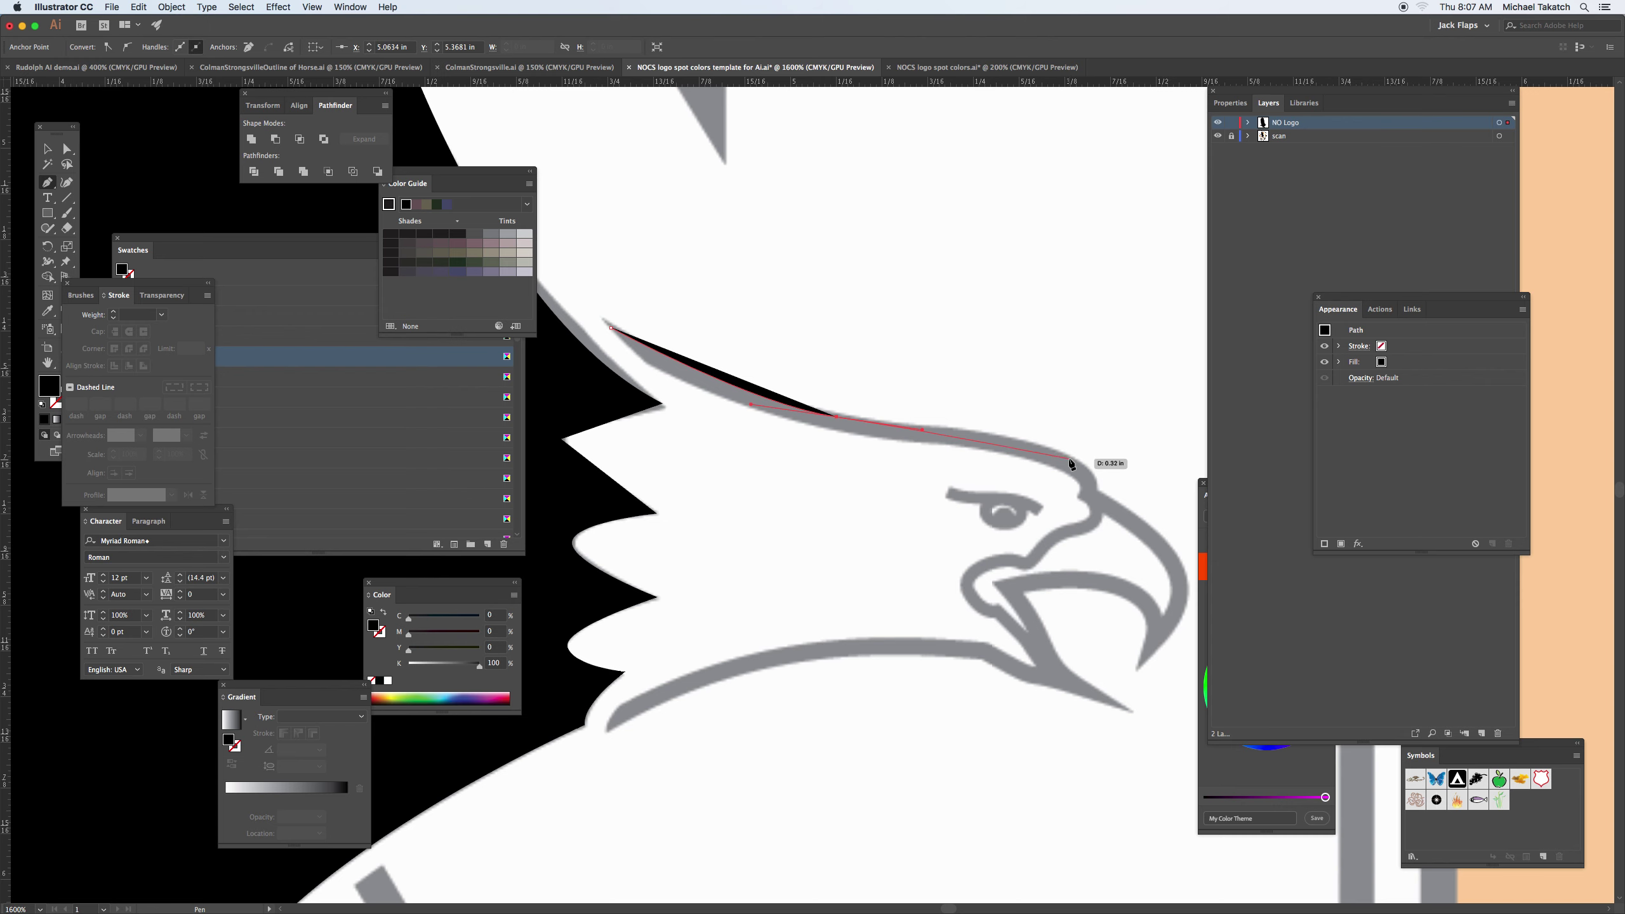
pyautogui.moveTo(1069, 459)
pyautogui.mouseDown()
pyautogui.moveTo(1096, 476)
pyautogui.moveTo(1081, 530)
pyautogui.moveTo(945, 576)
pyautogui.moveTo(1002, 606)
pyautogui.moveTo(1042, 675)
pyautogui.mouseUp()
pyautogui.hotkey('shift', 'x')
pyautogui.click(1033, 570)
pyautogui.moveTo(1041, 674); pyautogui.dragTo(1043, 655)
pyautogui.press('super+z')
pyautogui.press('super+z')
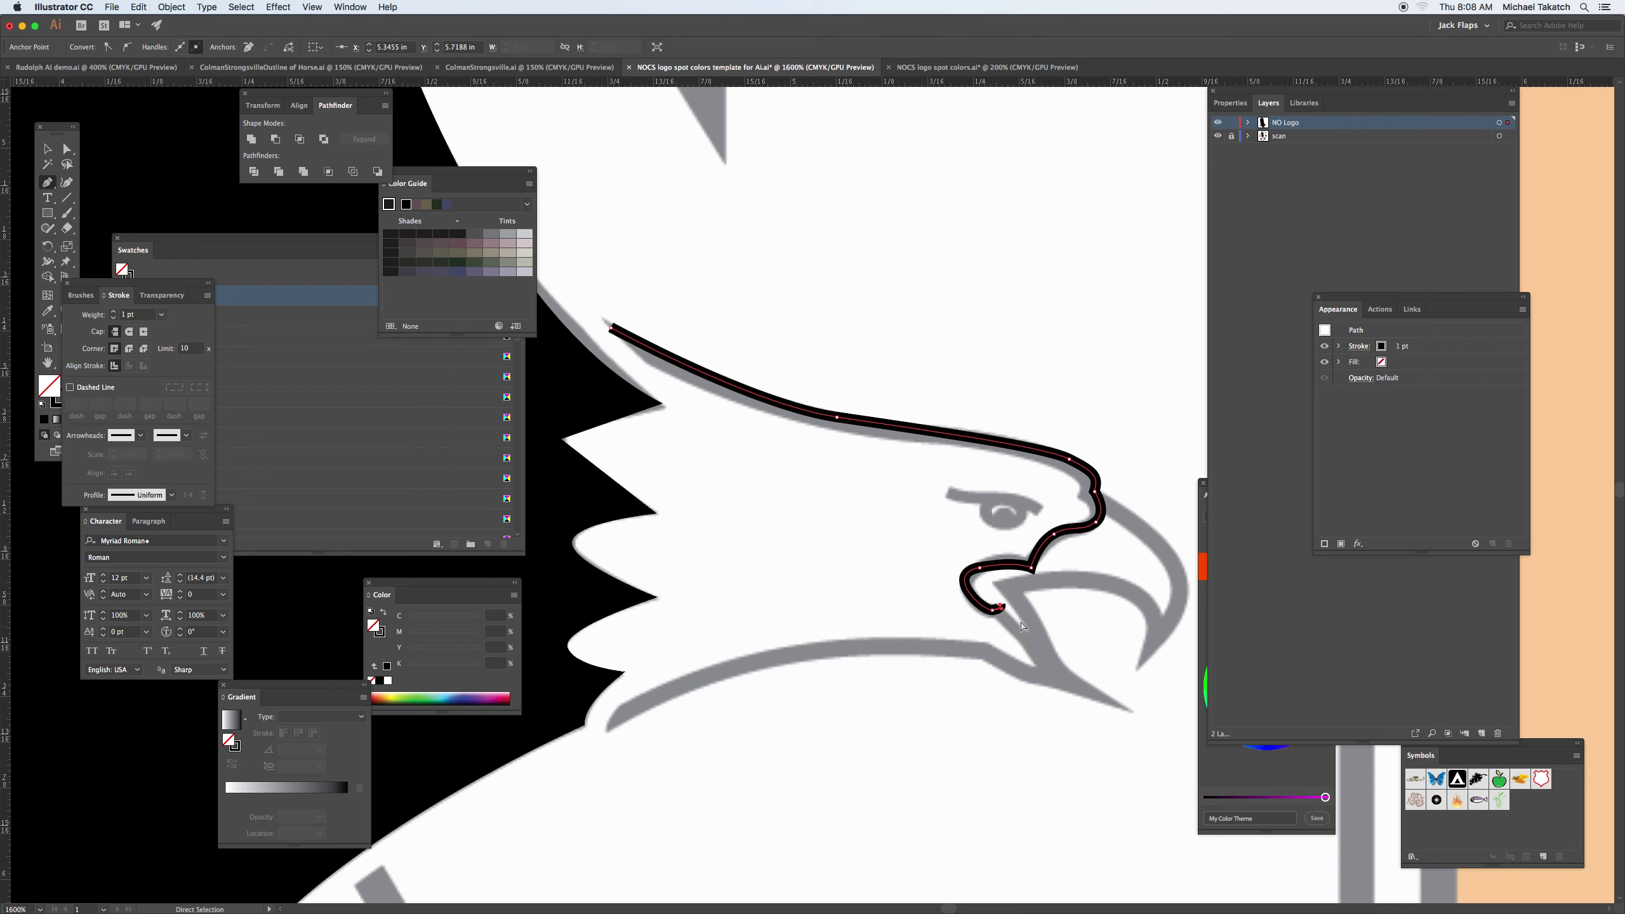
# Extend the head line straight from the mouth corner down to the throat and end the path there.
pyautogui.moveTo(1005, 616); pyautogui.dragTo(1005, 615)
pyautogui.moveTo(1047, 672); pyautogui.dragTo(1047, 633)
pyautogui.keyDown('super'); pyautogui.click(1049, 626); pyautogui.keyUp('super')
# Trace the beak with the Pen tool: from the brow around the hooked upper beak, back to the mouth corner and down to the lower beak's tip.
pyautogui.click(1100, 499)
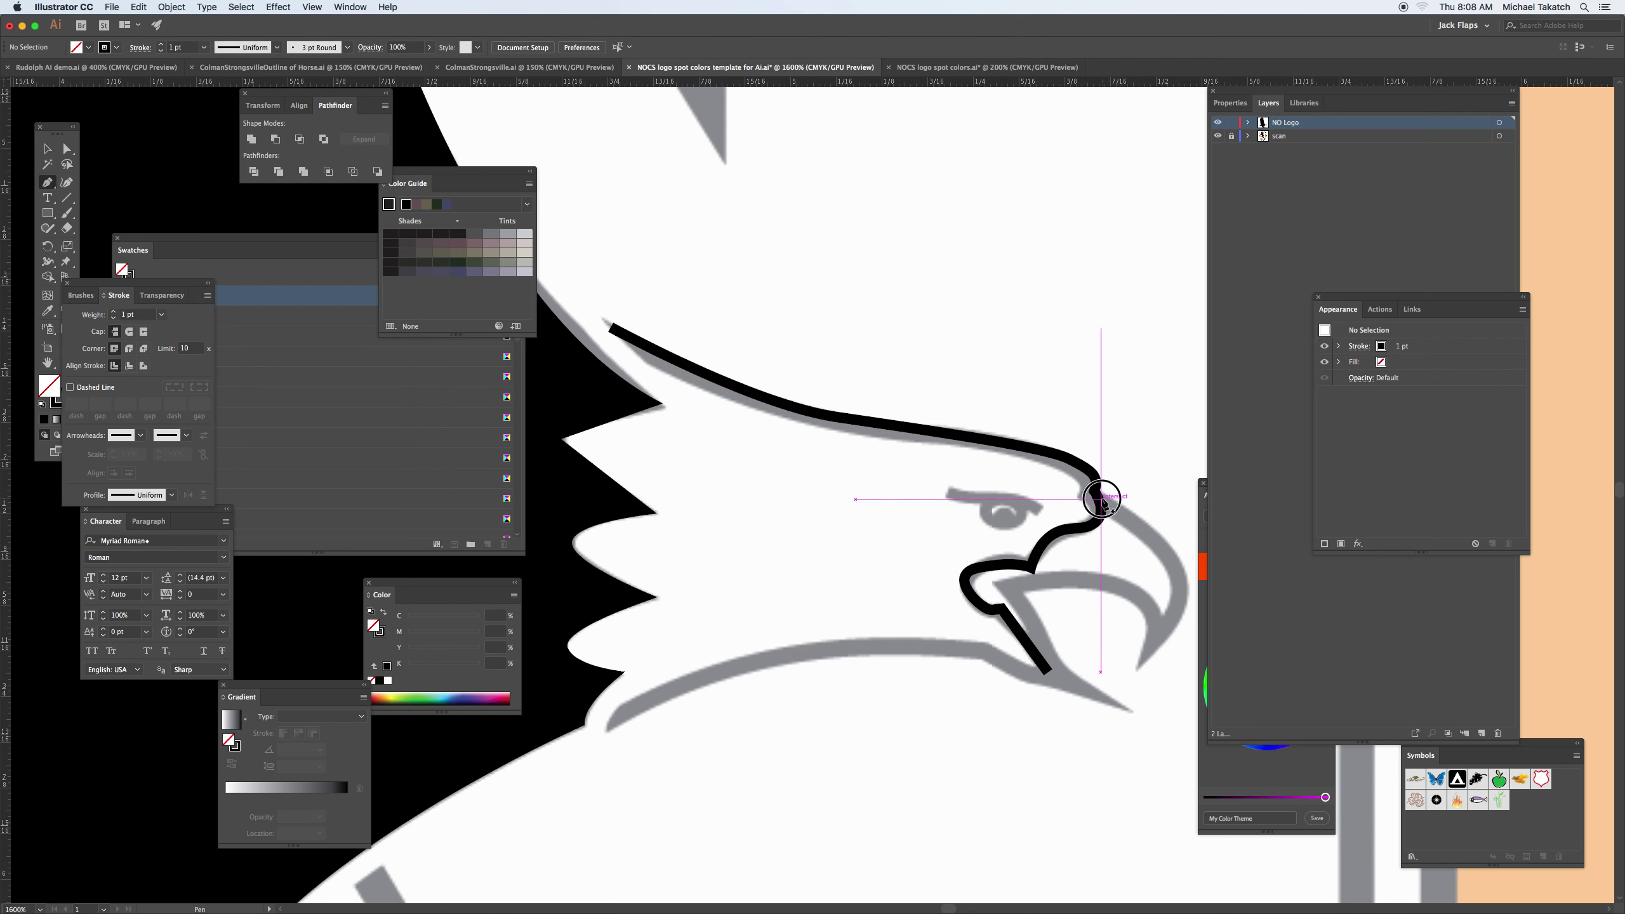
pyautogui.moveTo(1182, 580); pyautogui.dragTo(1049, 583)
pyautogui.click(1008, 589)
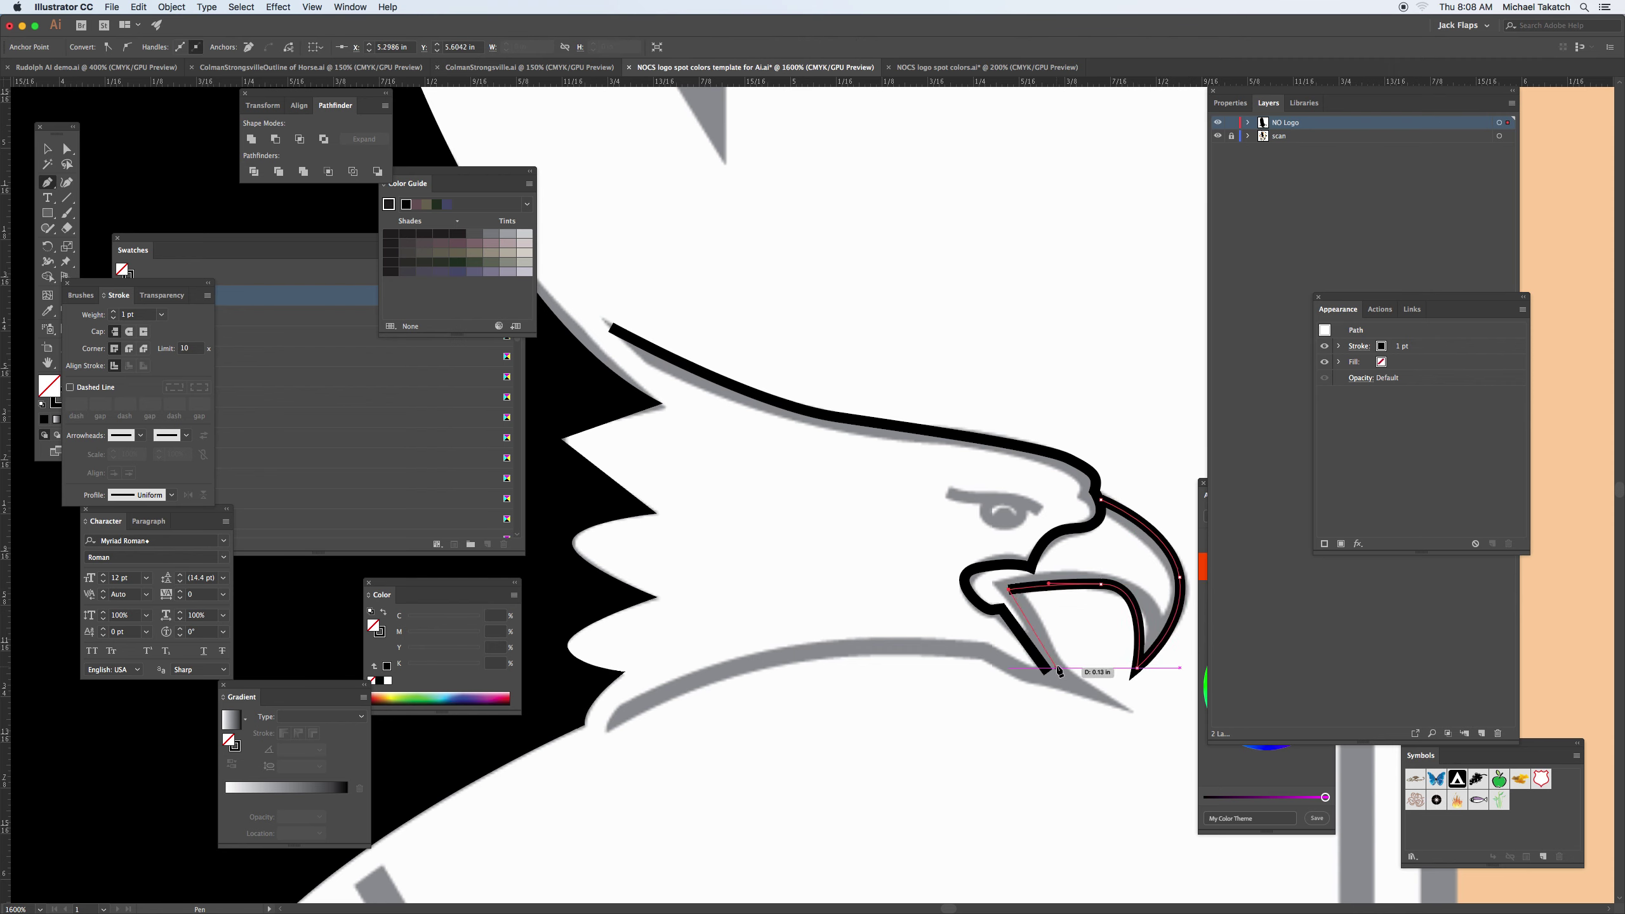
pyautogui.moveTo(1057, 660); pyautogui.dragTo(1075, 692)
pyautogui.moveTo(1132, 713); pyautogui.dragTo(1117, 711)
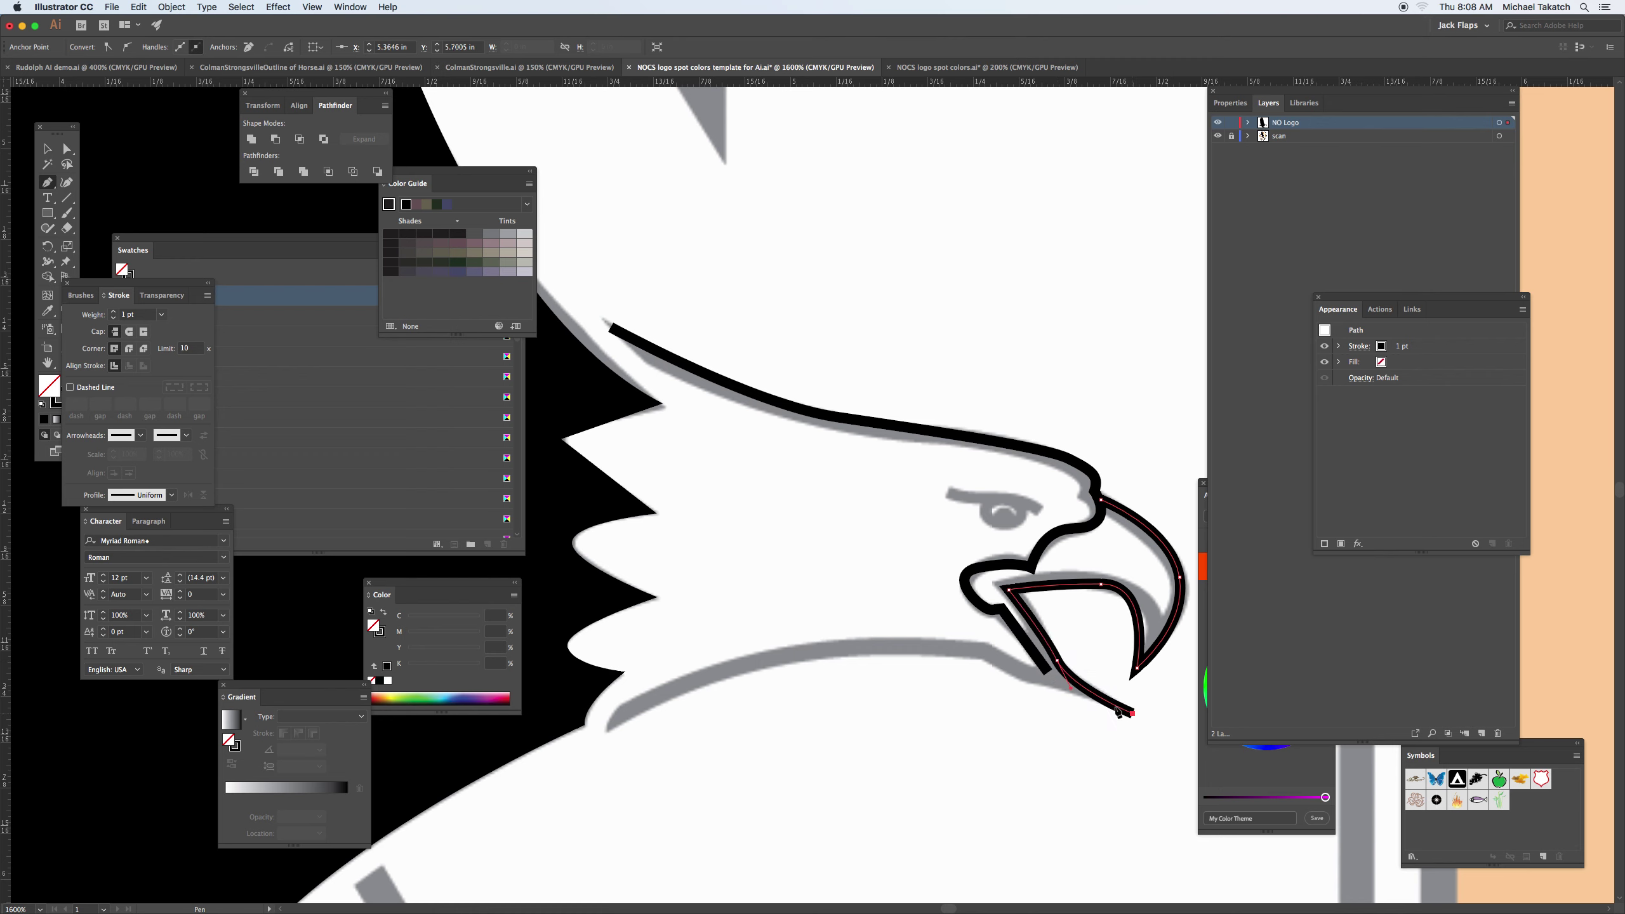
# Continue the path from the lower beak's tip along the underside of the jaw and throat to the neck's base, and end it there.
pyautogui.moveTo(1018, 676); pyautogui.dragTo(997, 671)
pyautogui.click(983, 645)
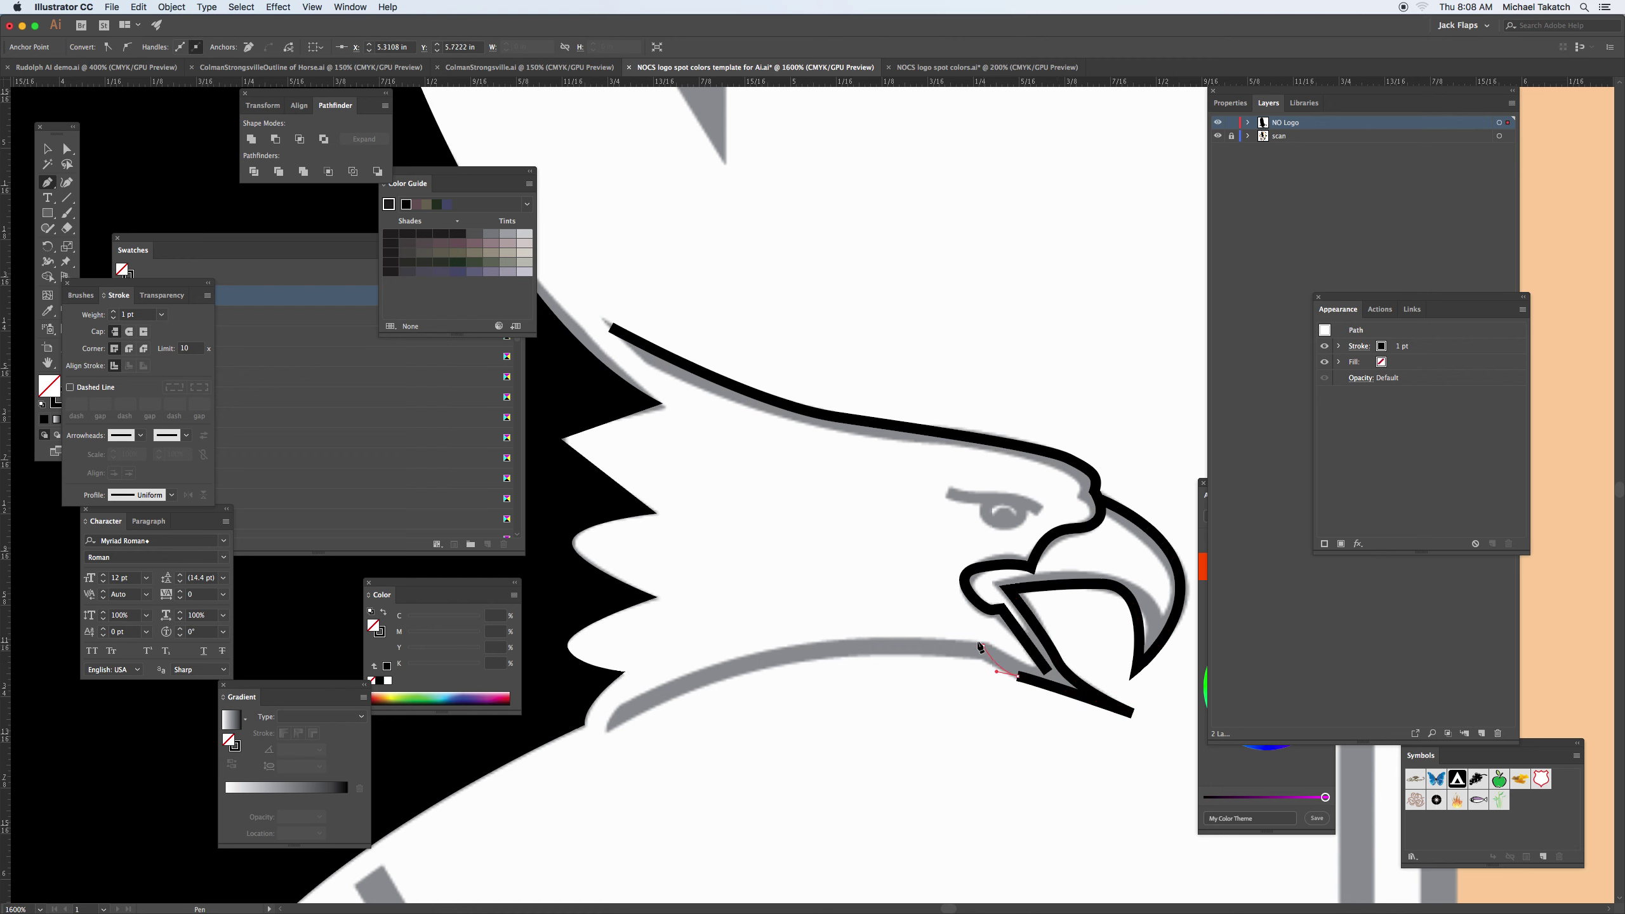
pyautogui.moveTo(700, 677); pyautogui.dragTo(477, 821)
pyautogui.keyDown('super'); pyautogui.click(791, 592); pyautogui.keyUp('super')
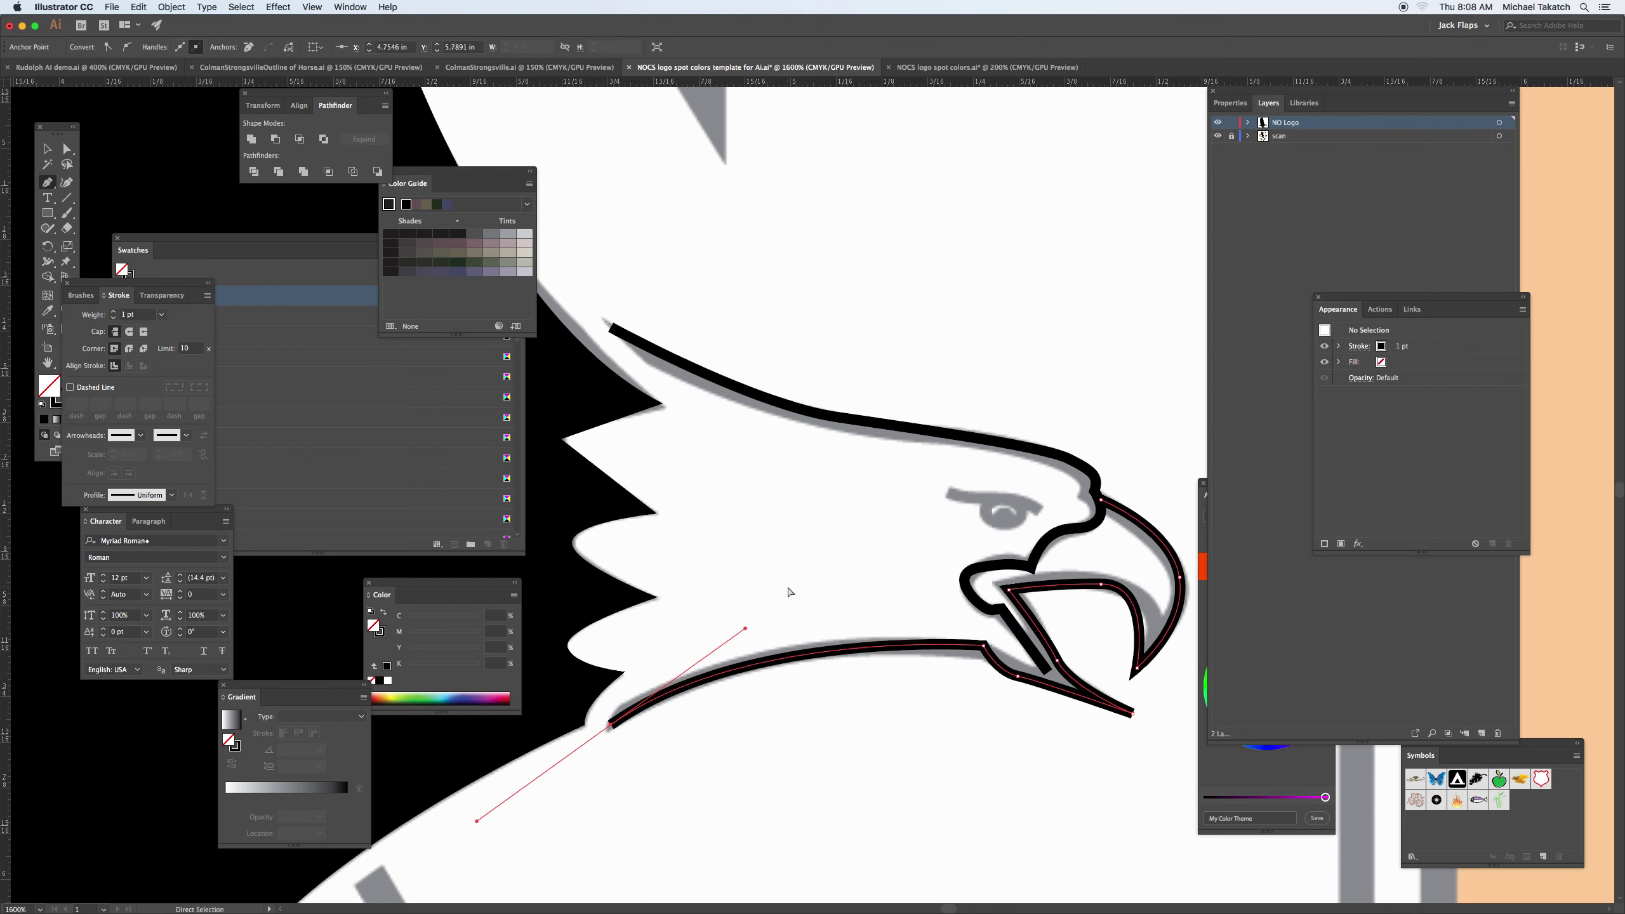
# Trace the eyebrow as a separate open curve sweeping over the eye to its front corner.
pyautogui.click(949, 482)
pyautogui.moveTo(1001, 497); pyautogui.dragTo(1048, 522)
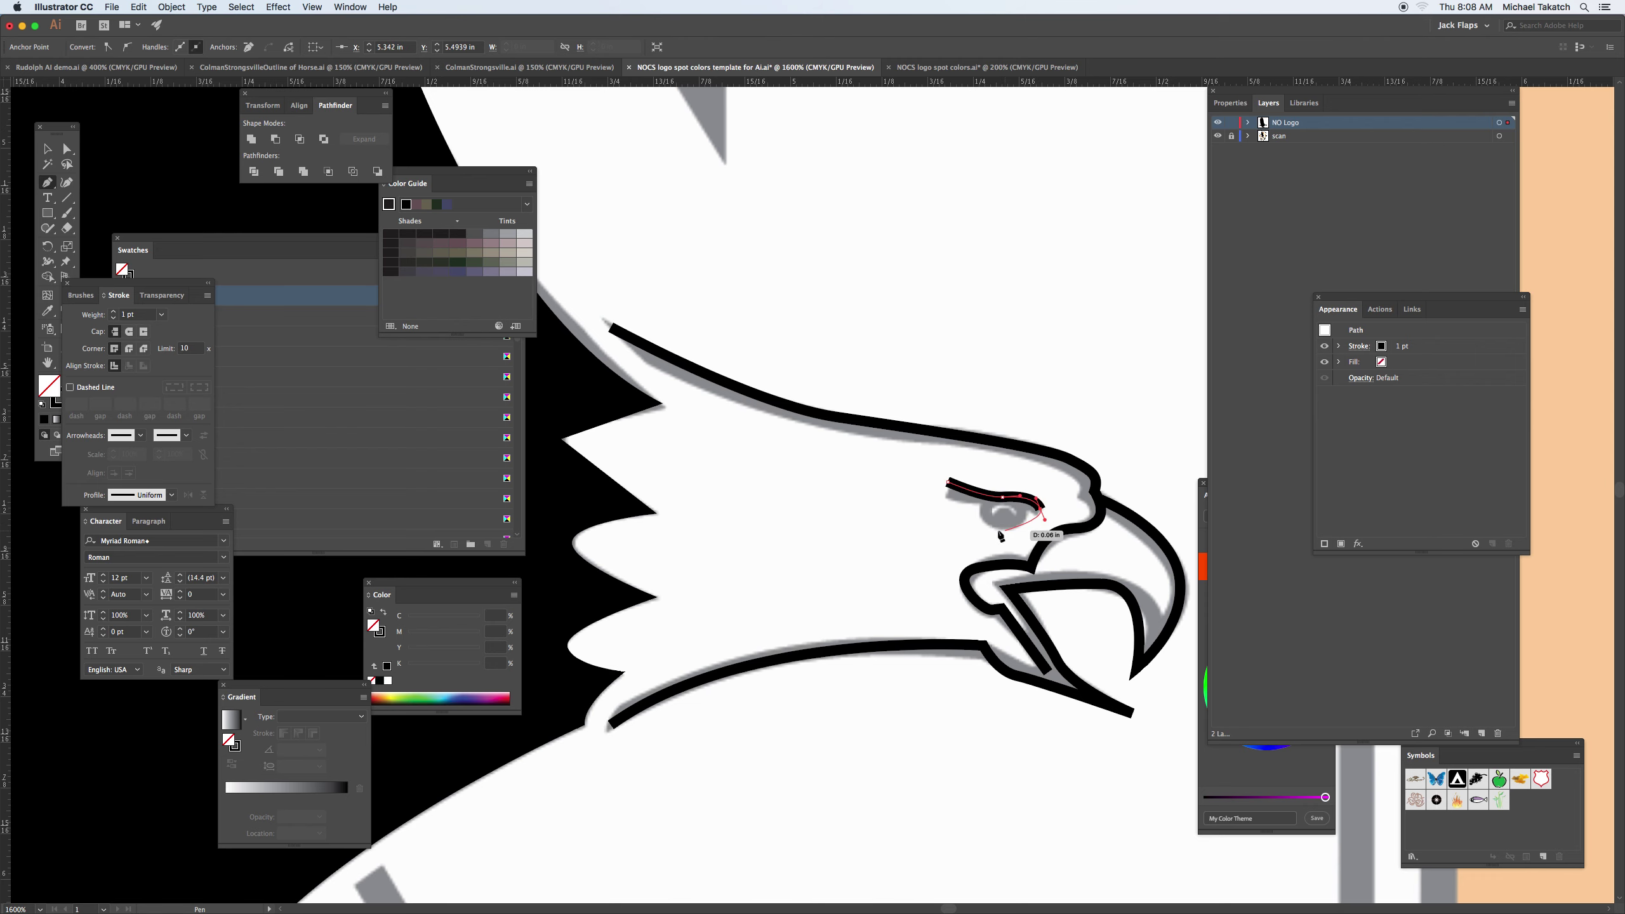
pyautogui.keyDown('super'); pyautogui.click(998, 530); pyautogui.keyUp('super')
# Draw the eye as a closed oval under the brow, plus a smaller pupil inside it with a black fill and no stroke.
pyautogui.press('super+=')
pyautogui.press('super+=')
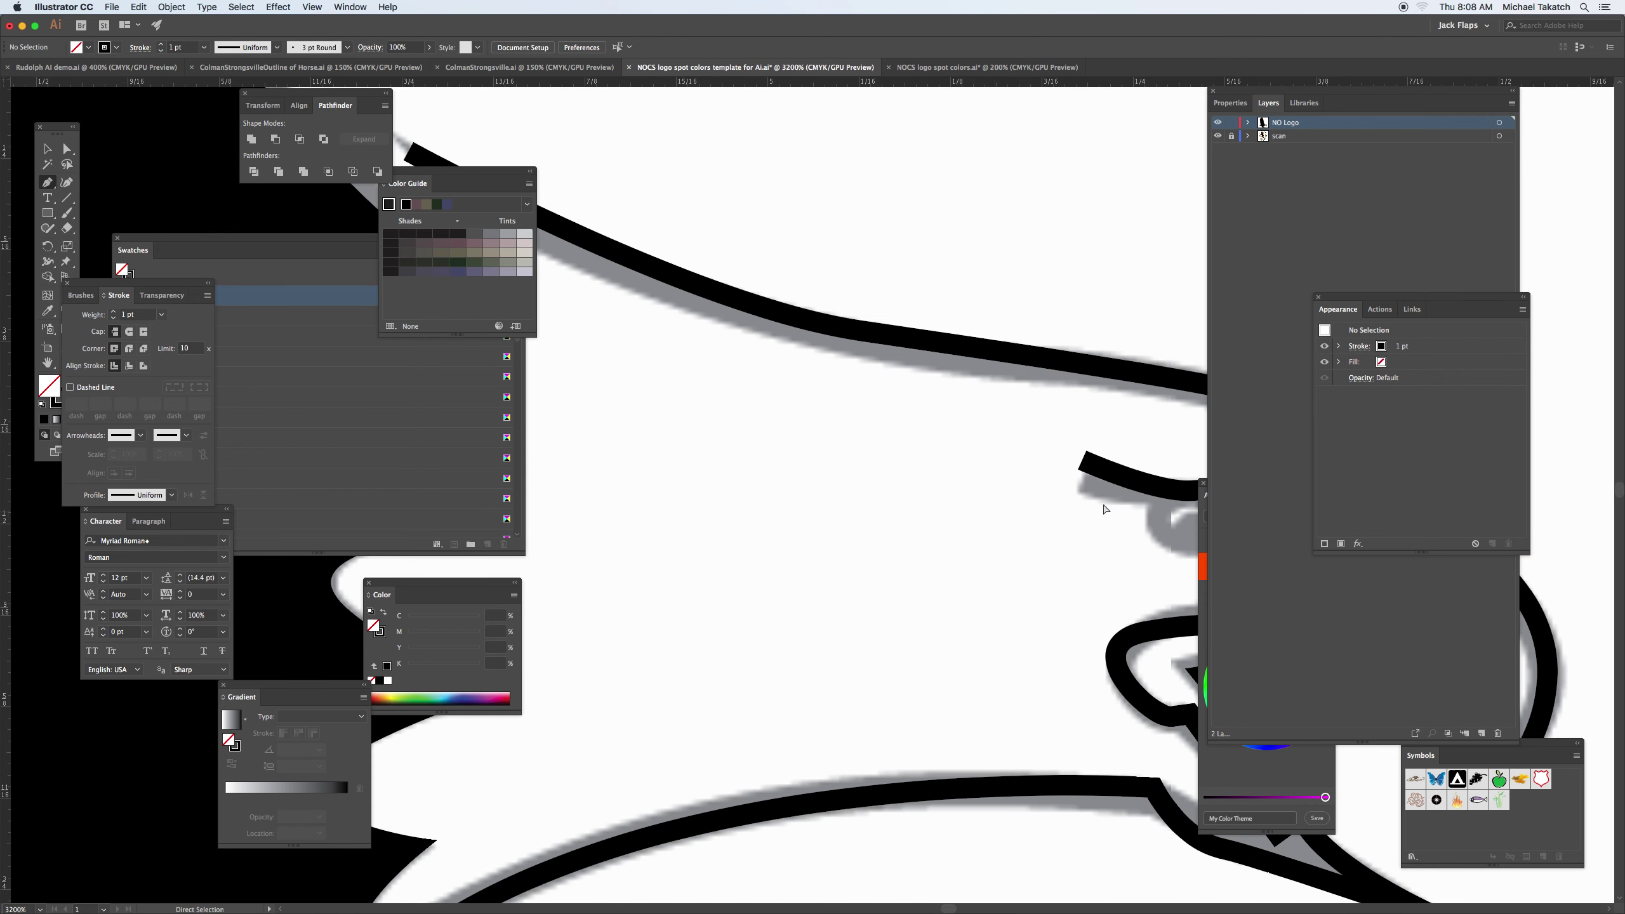
pyautogui.press('space')
pyautogui.moveTo(1146, 506); pyautogui.dragTo(892, 481)
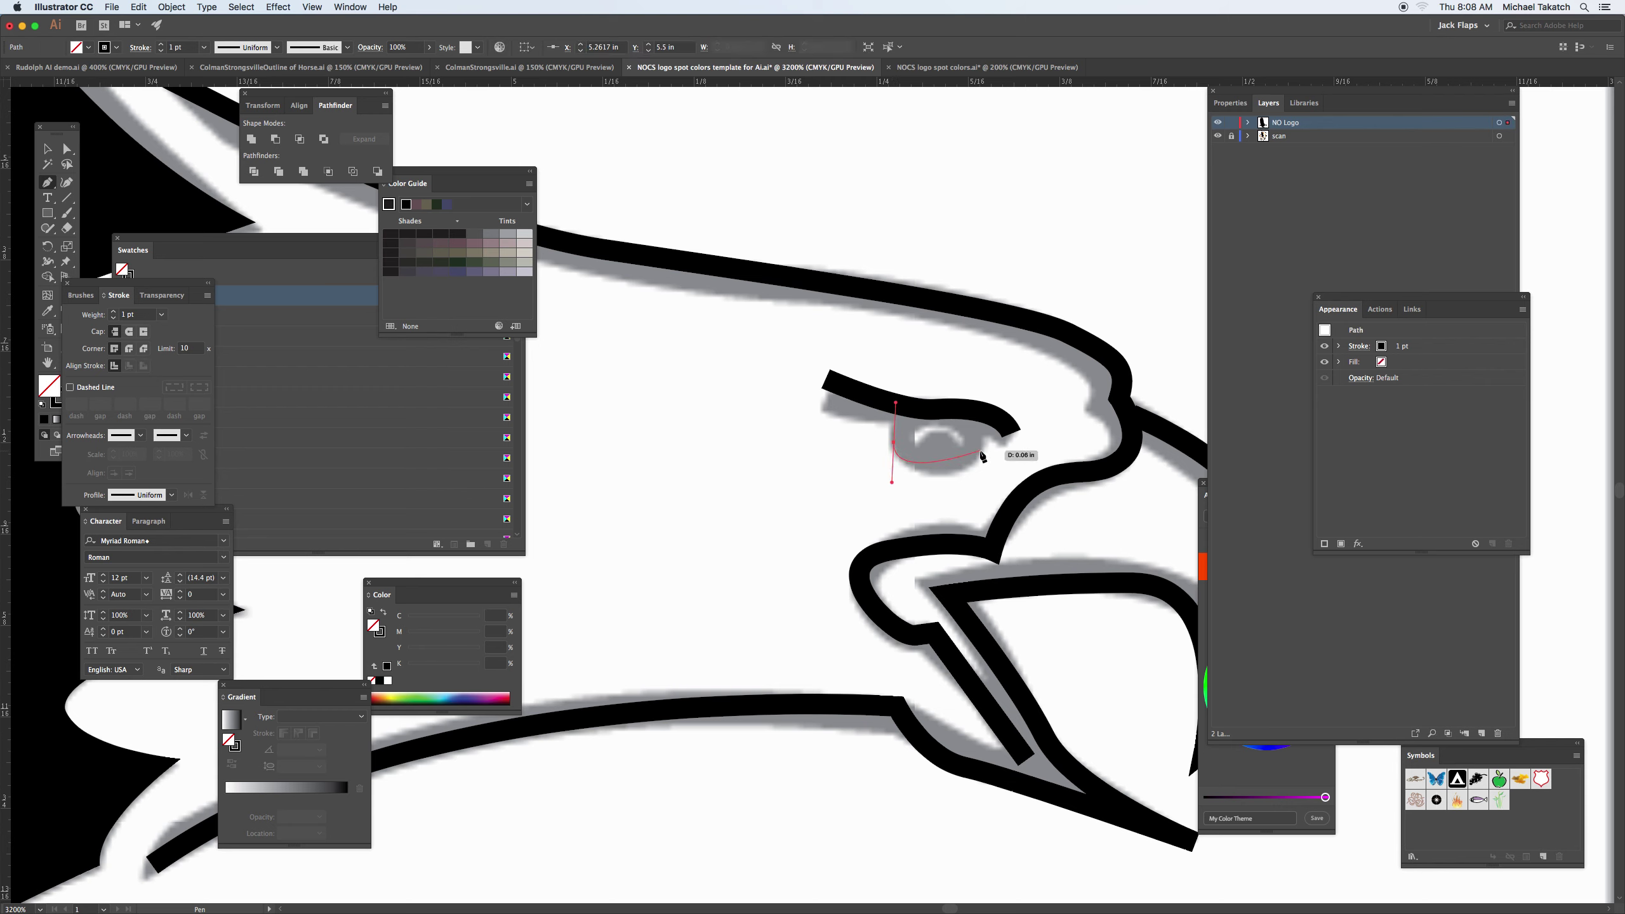
pyautogui.moveTo(980, 452); pyautogui.dragTo(989, 414)
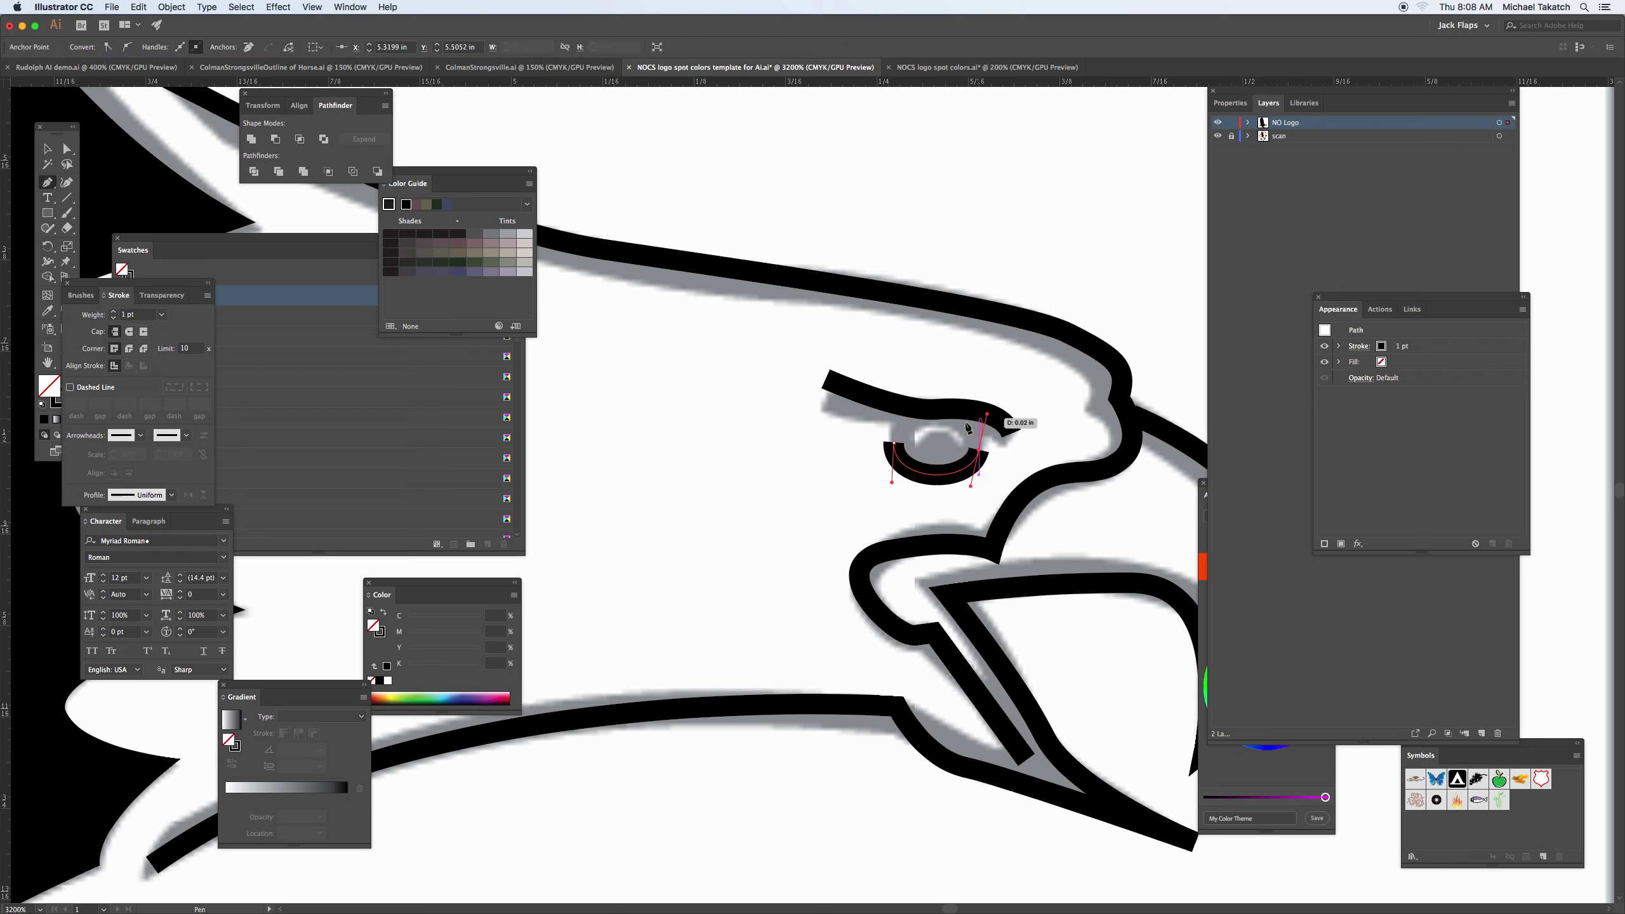
pyautogui.moveTo(895, 442); pyautogui.dragTo(882, 480)
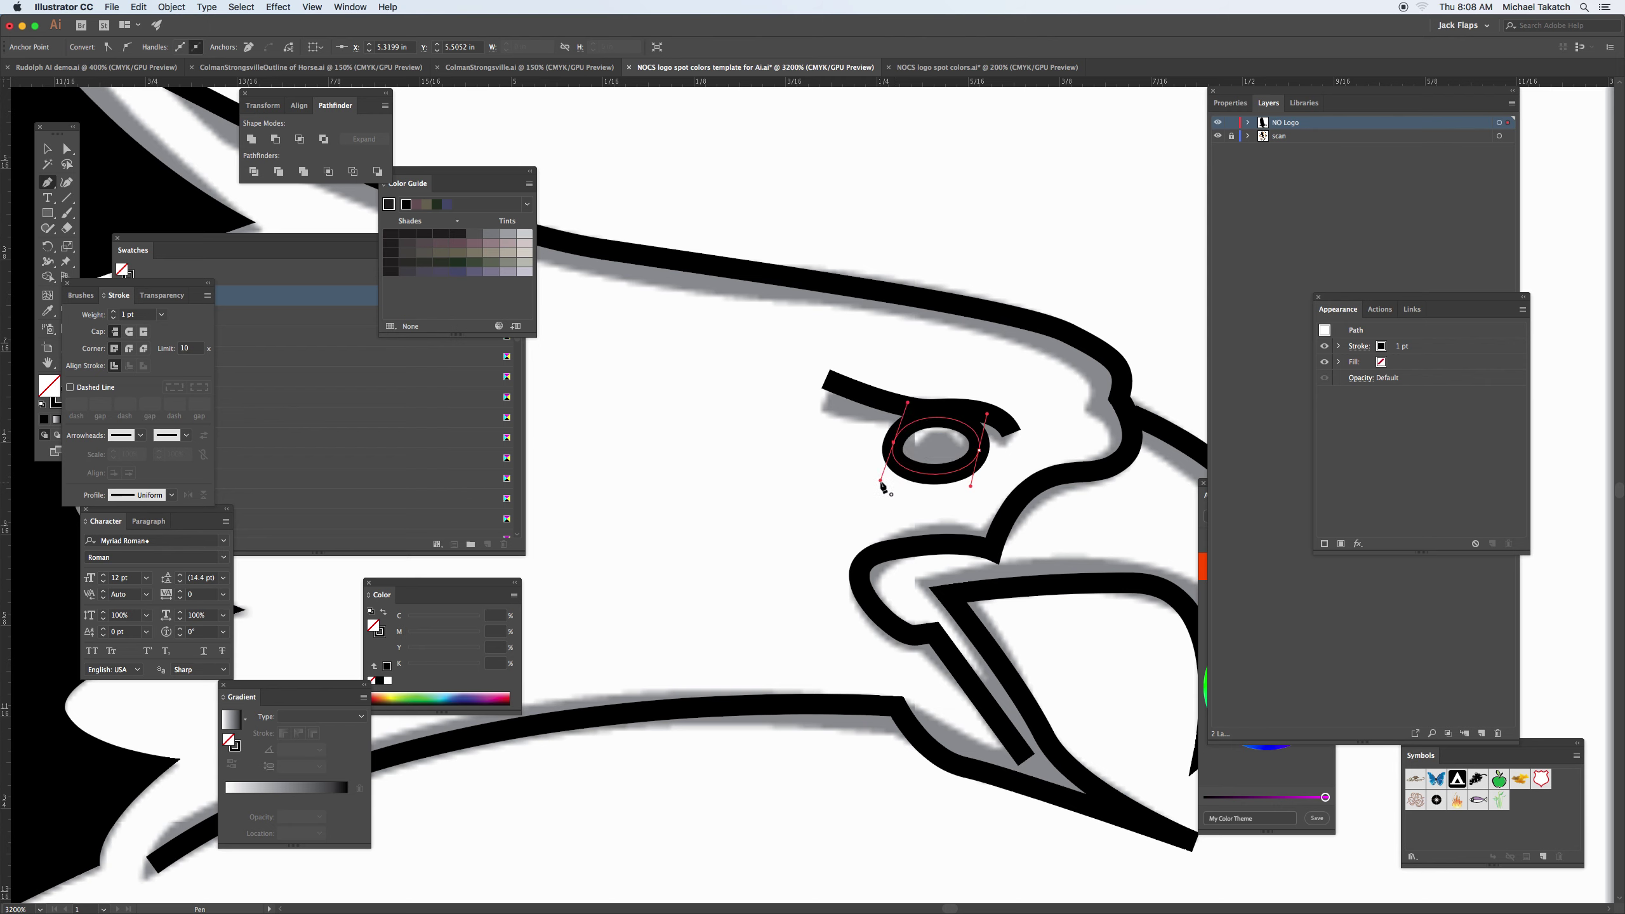
pyautogui.keyDown('super'); pyautogui.click(920, 470); pyautogui.keyUp('super')
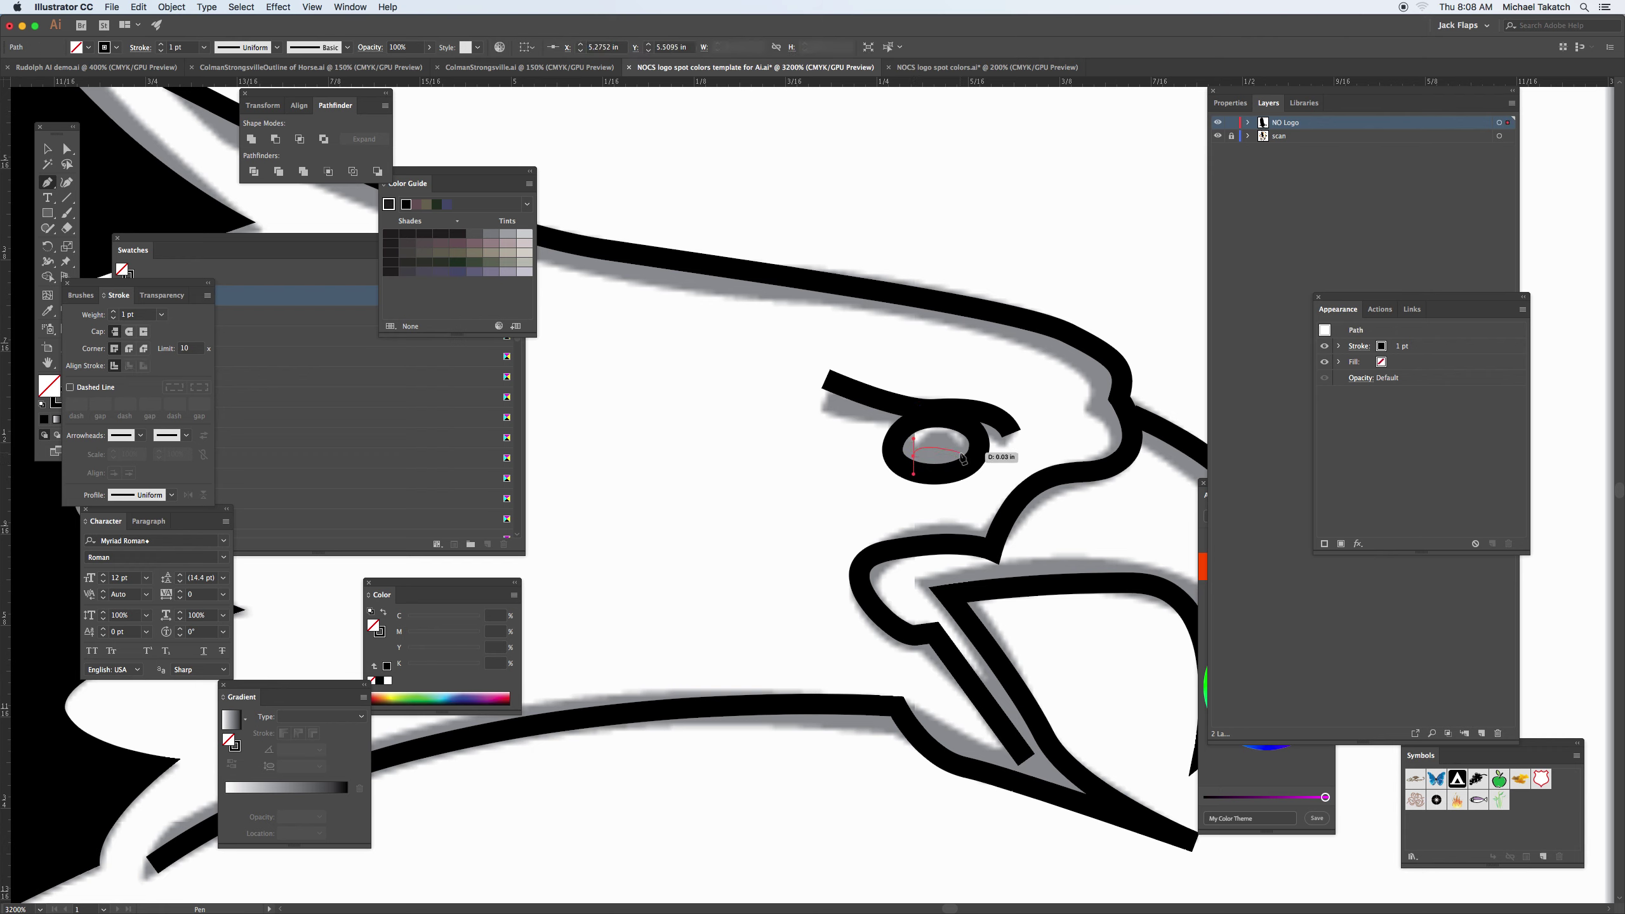
pyautogui.moveTo(961, 453)
pyautogui.mouseDown()
pyautogui.moveTo(964, 477)
pyautogui.moveTo(915, 470)
pyautogui.moveTo(916, 443)
pyautogui.mouseUp()
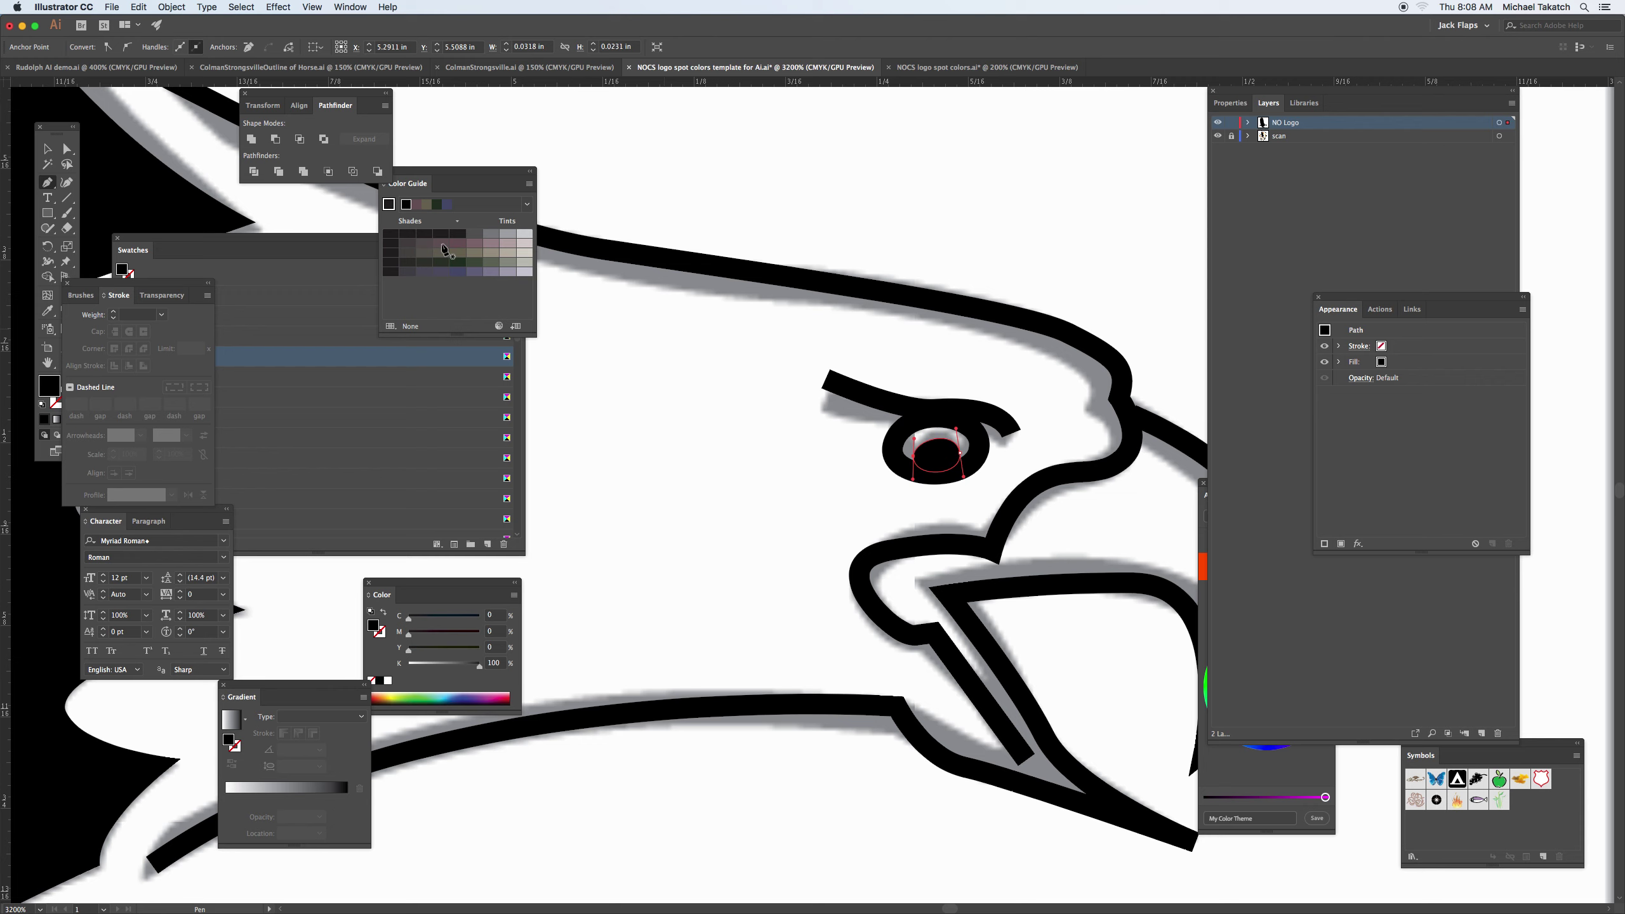
# Apply Width Profile 1 to all stroked paths of the head, leaving out the filled pupil.
pyautogui.click(47, 149)
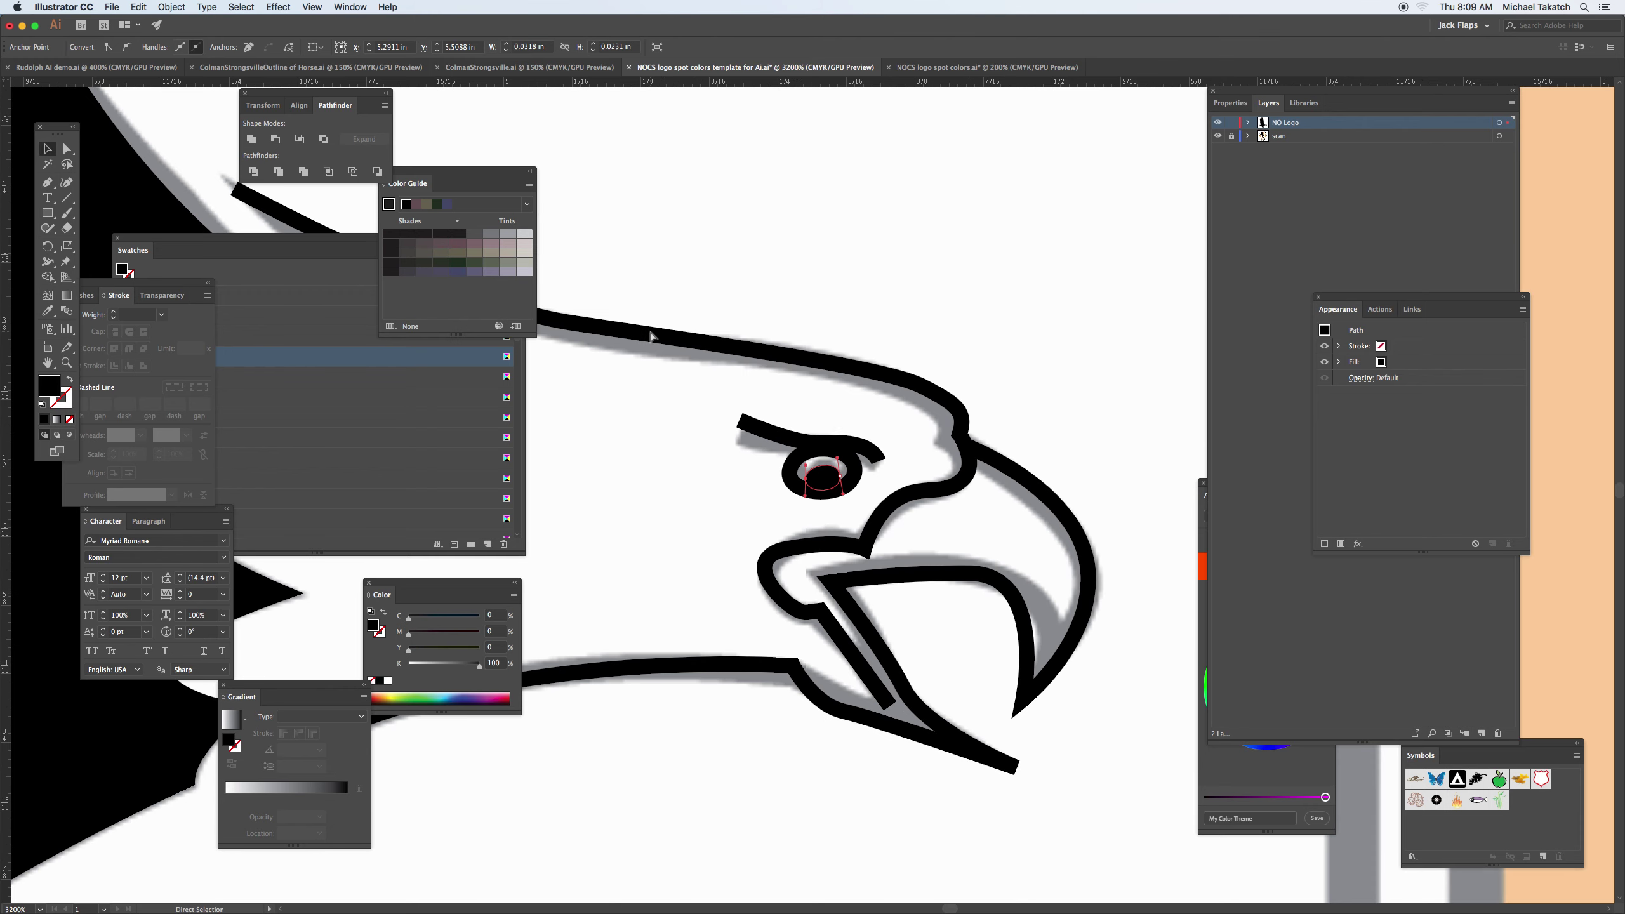
pyautogui.press('super+minus')
pyautogui.press('super+minus')
pyautogui.press('super+minus')
pyautogui.moveTo(671, 413); pyautogui.dragTo(1038, 648)
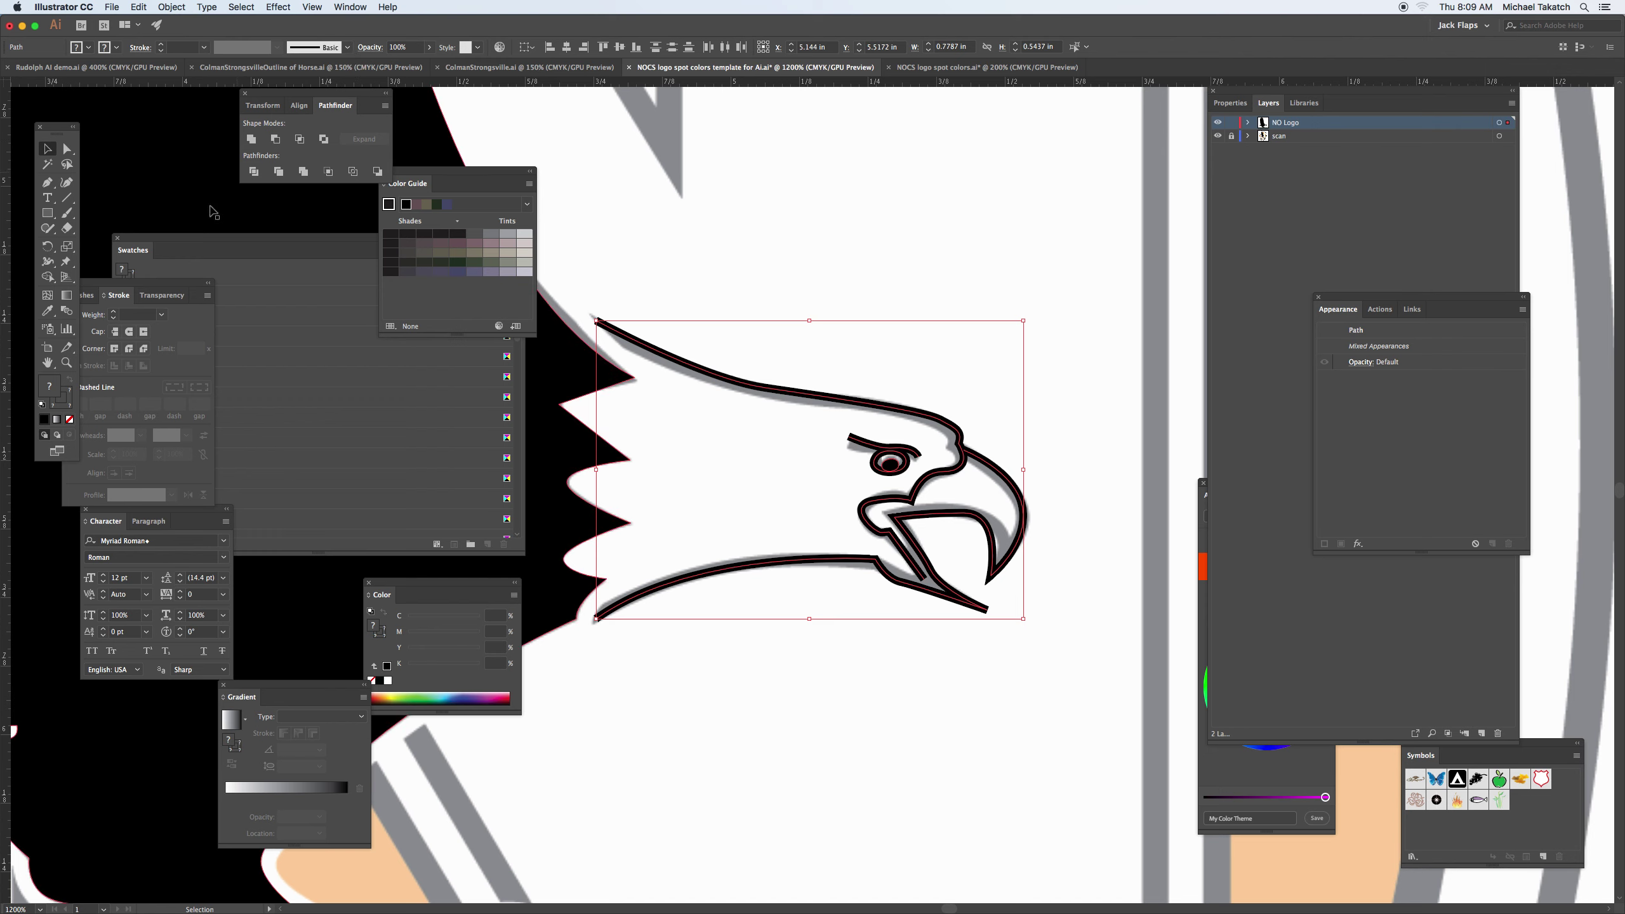
pyautogui.click(129, 298)
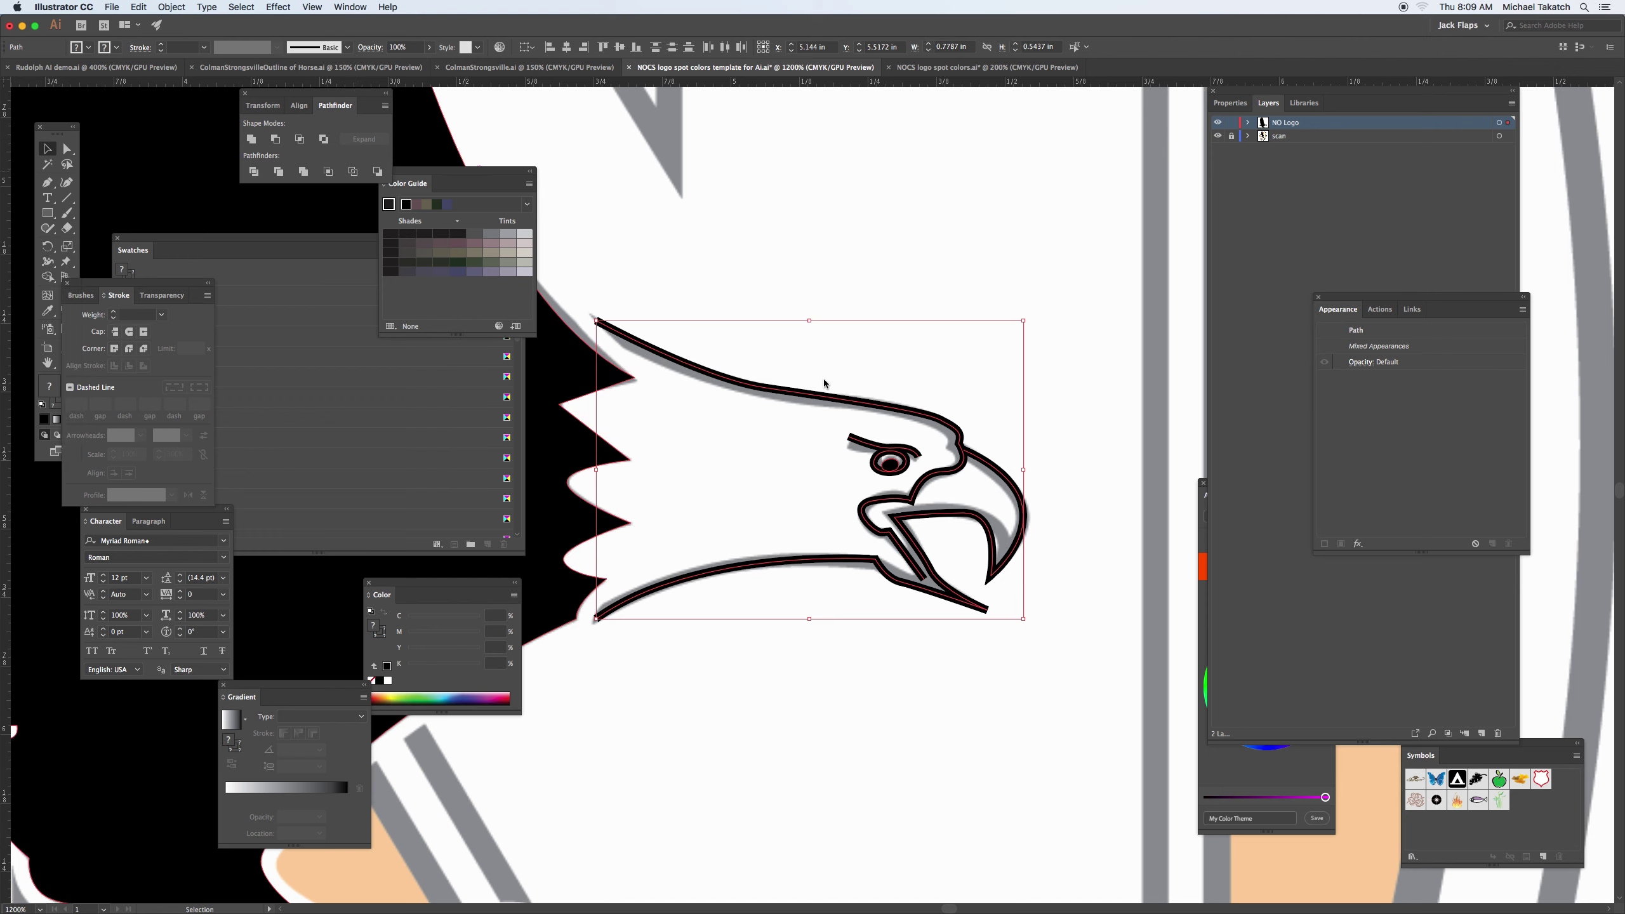
pyautogui.click(850, 371)
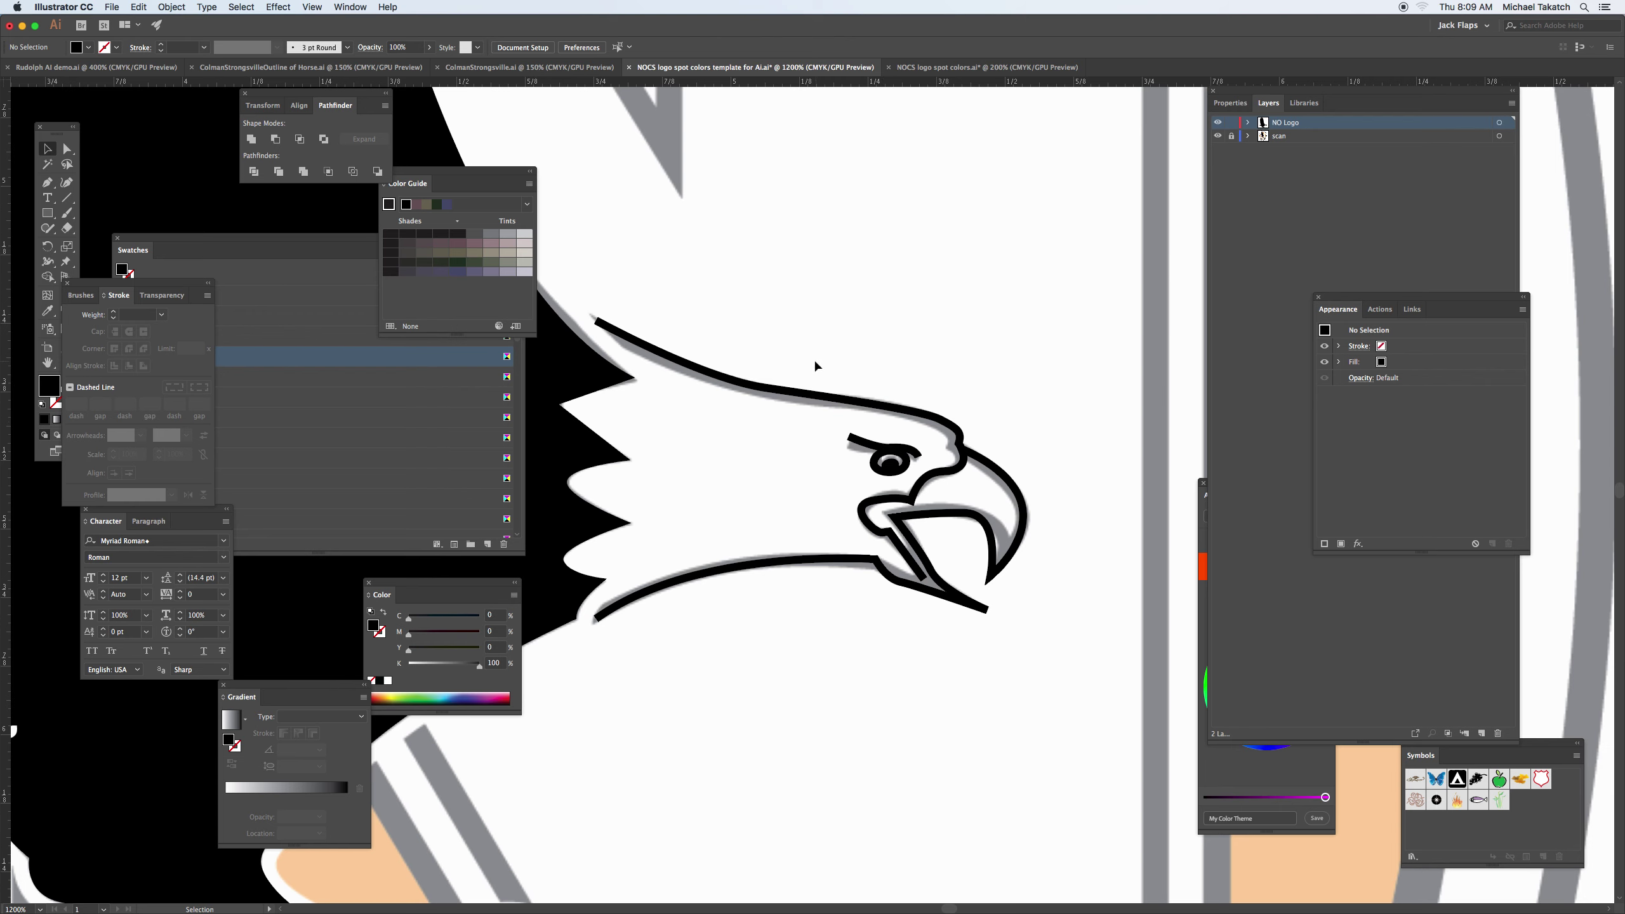
pyautogui.moveTo(815, 367); pyautogui.dragTo(942, 627)
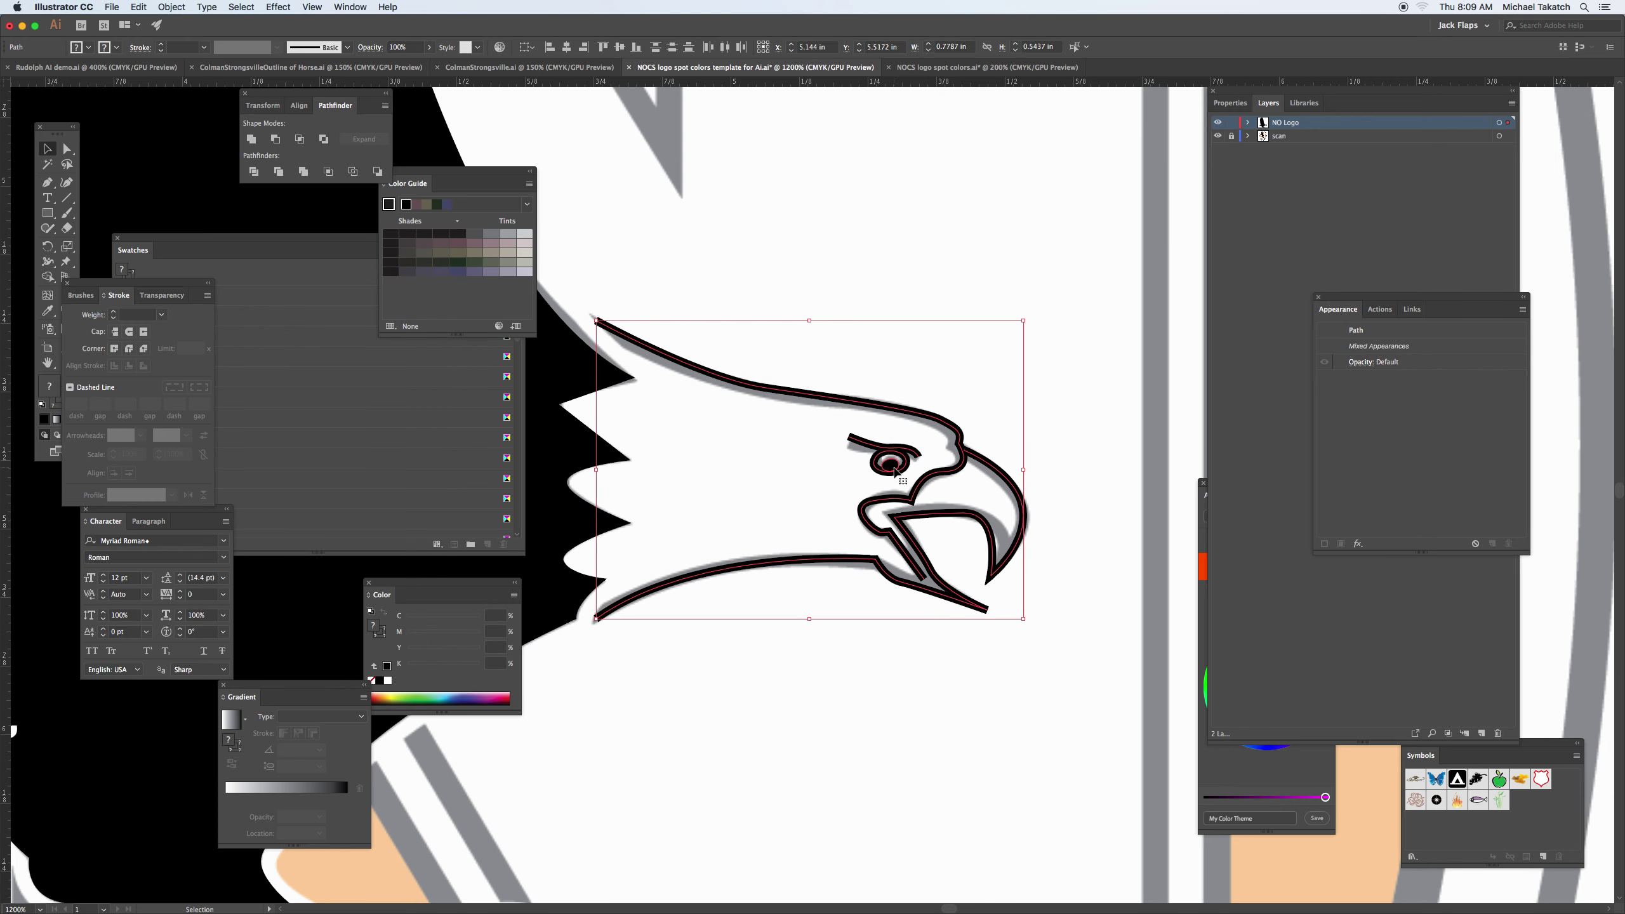
pyautogui.keyDown('shift'); pyautogui.click(895, 471); pyautogui.keyUp('shift')
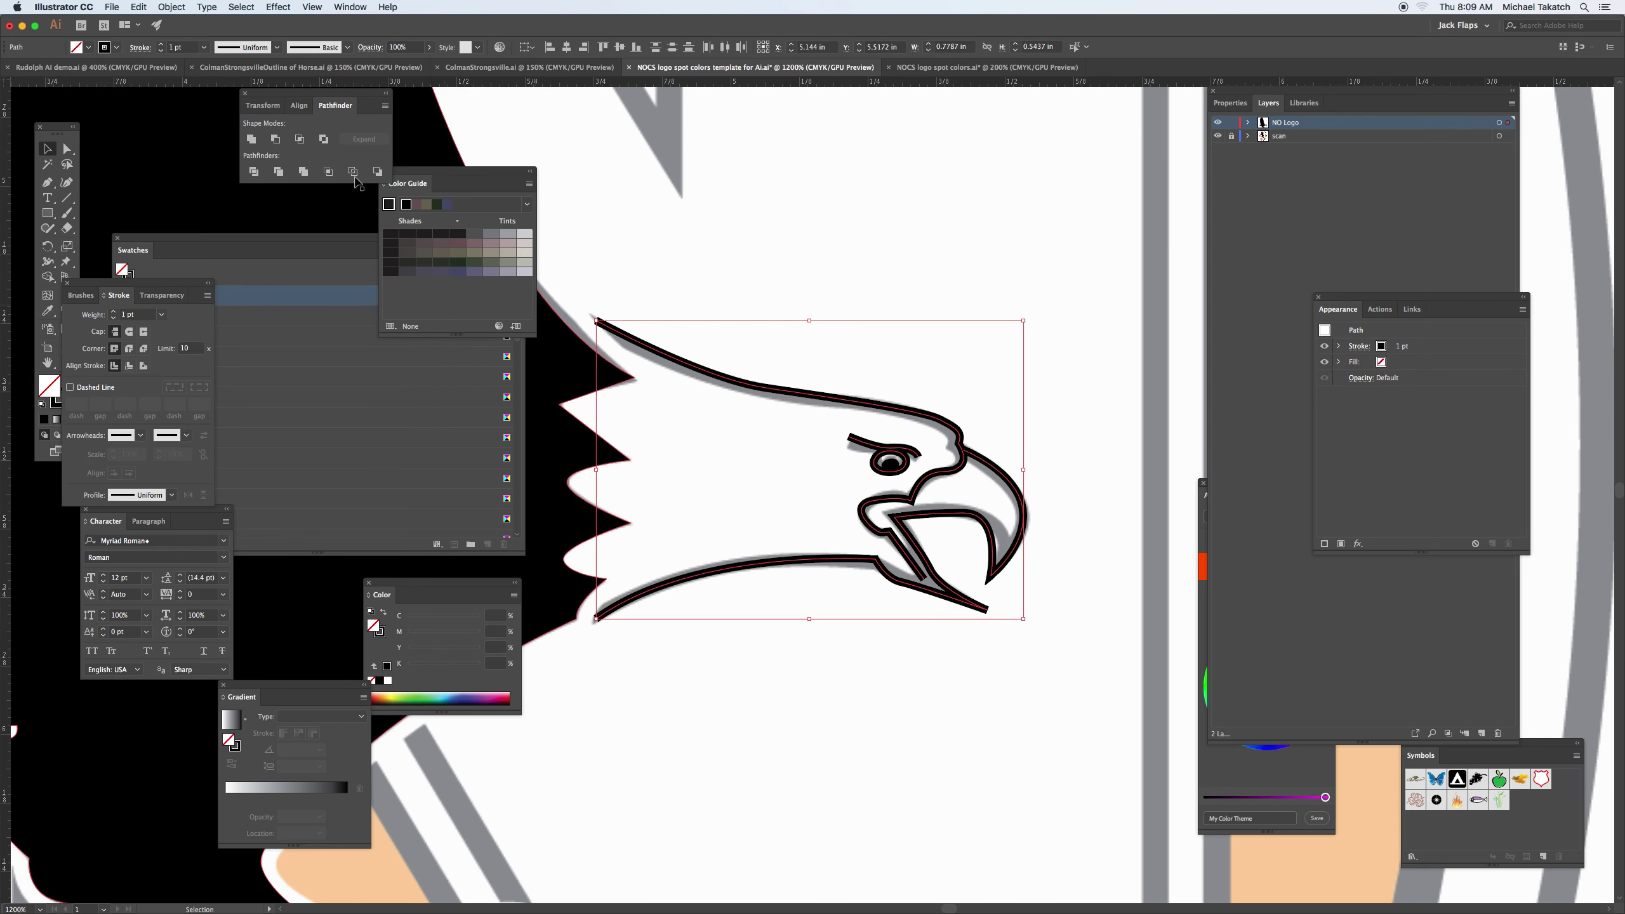
pyautogui.click(265, 52)
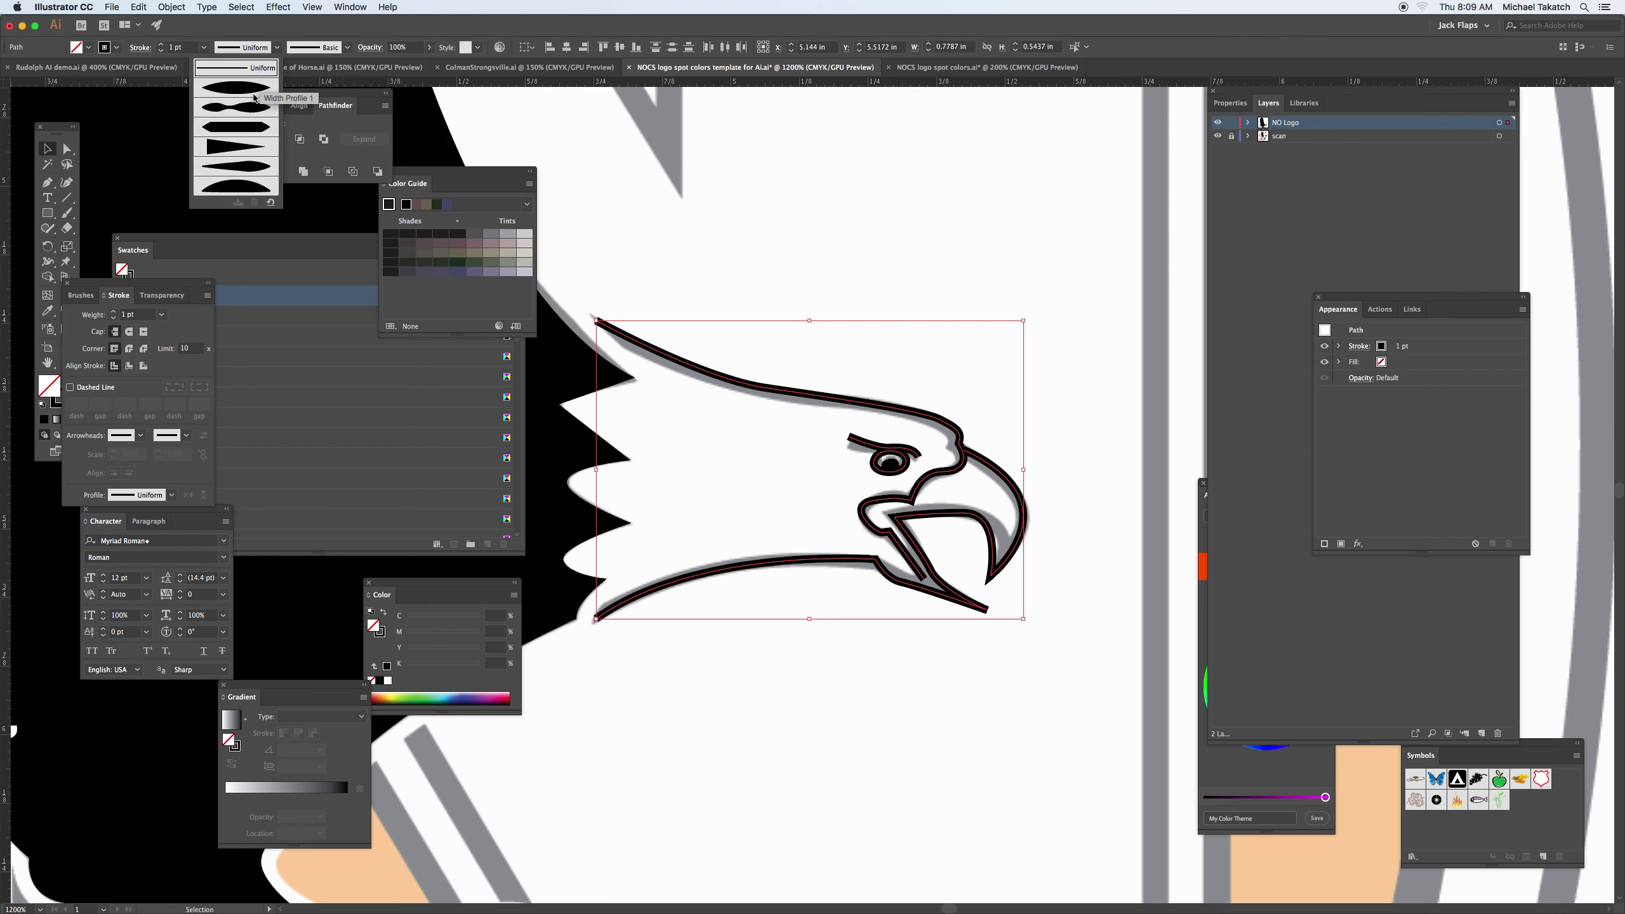
pyautogui.click(251, 166)
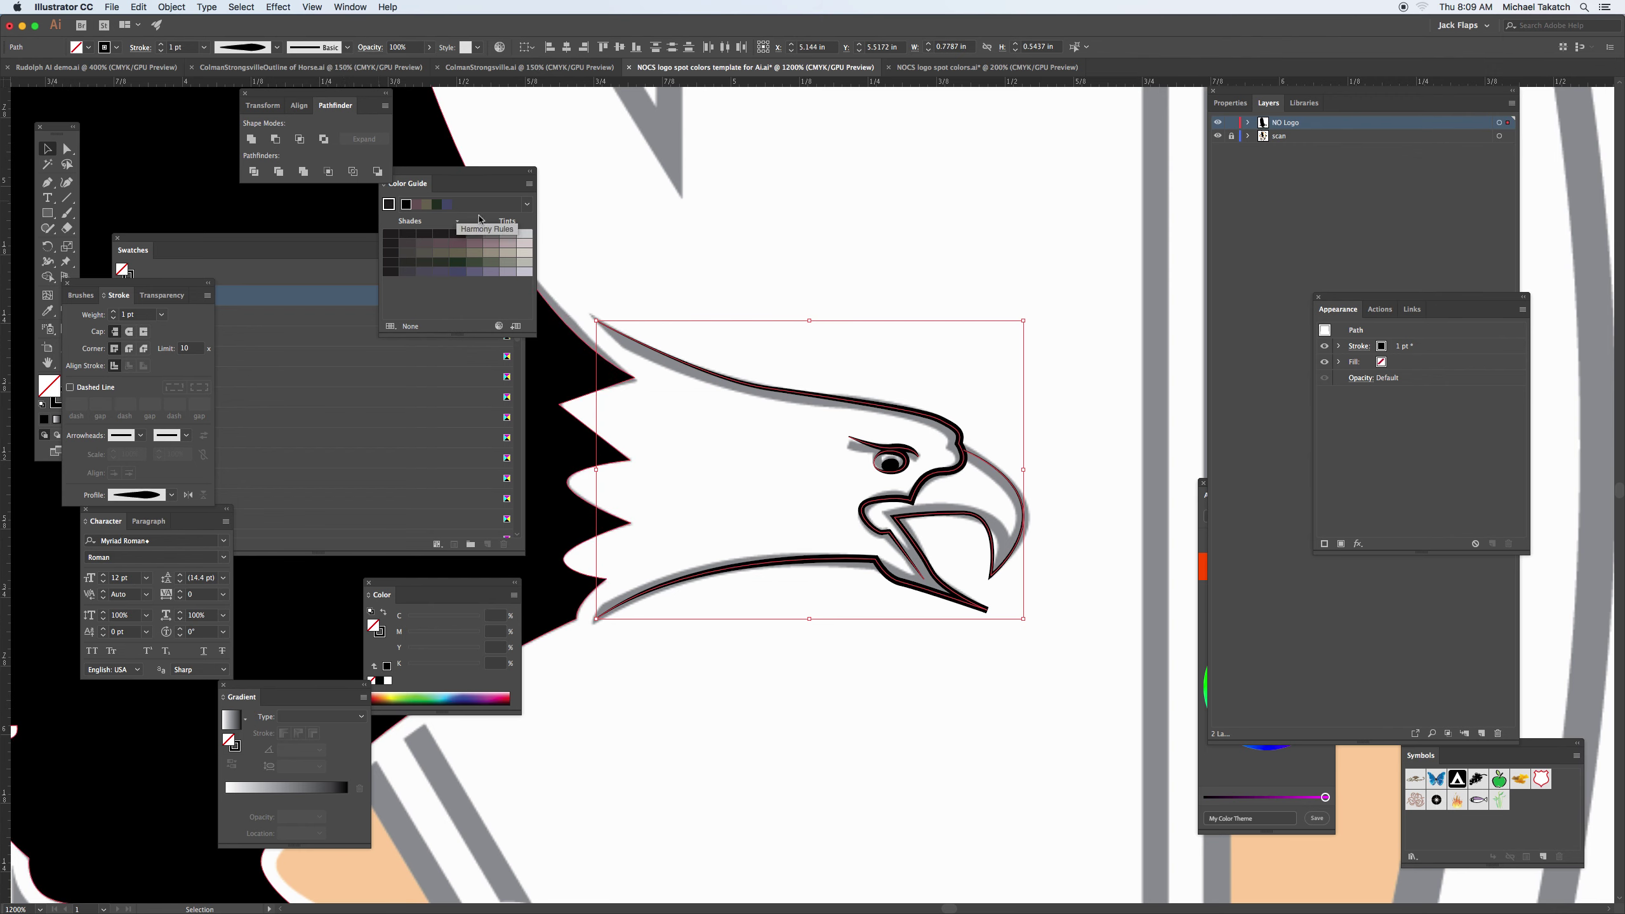
pyautogui.click(567, 208)
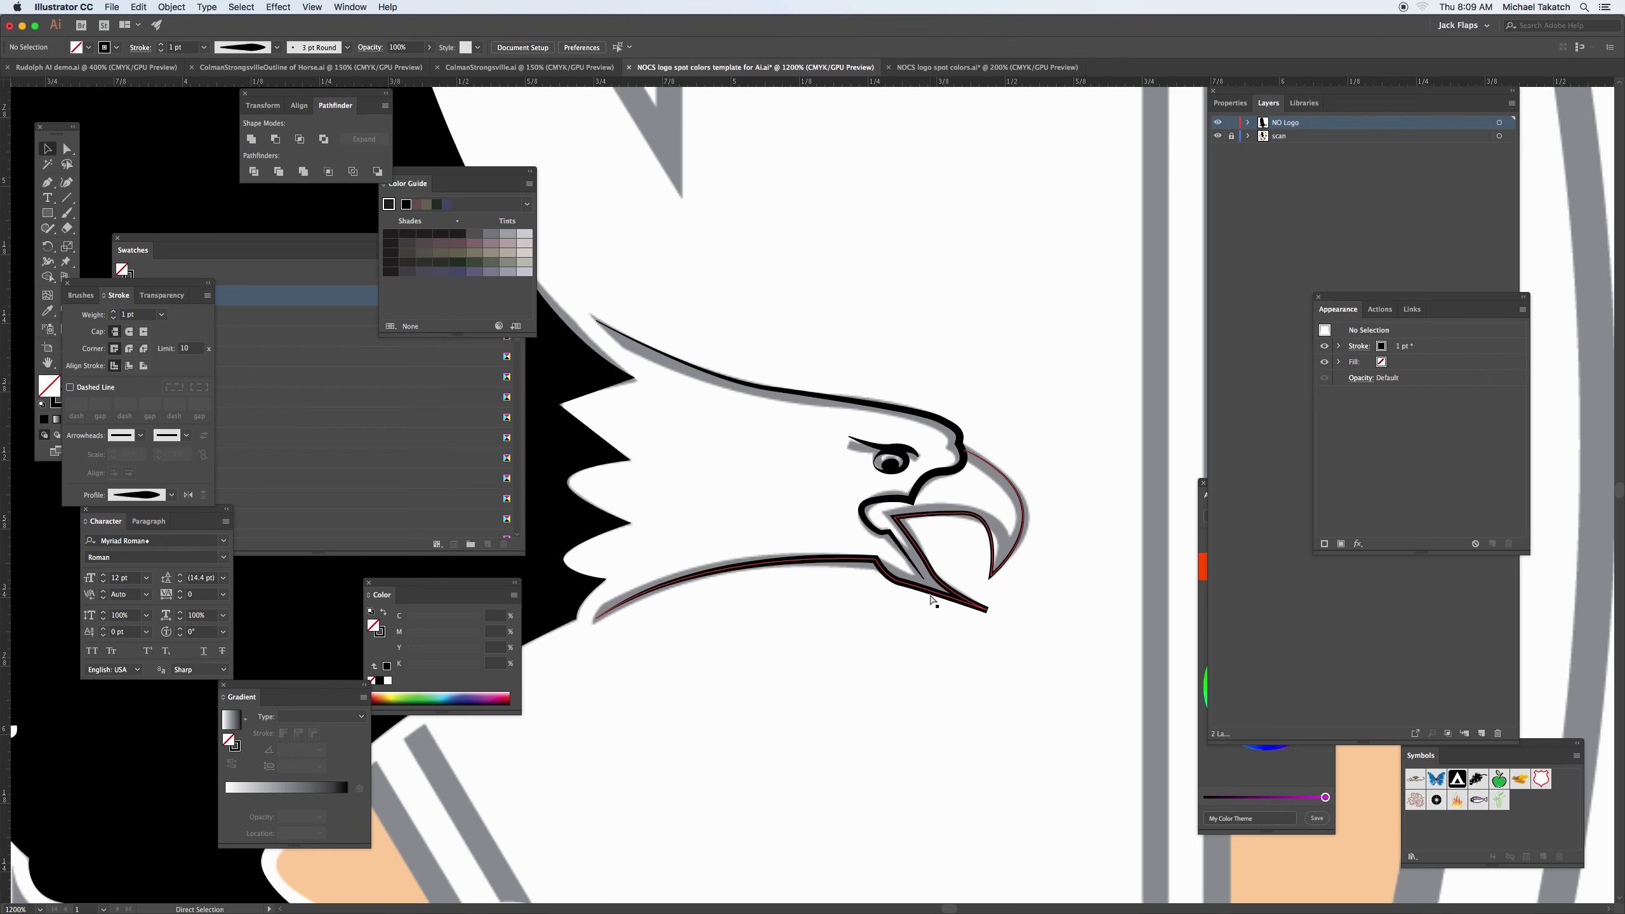
# Thicken the strokes with the Width tool at the middle of the crown line, on the throat line and along the lower jaw.
pyautogui.press('super+equal')
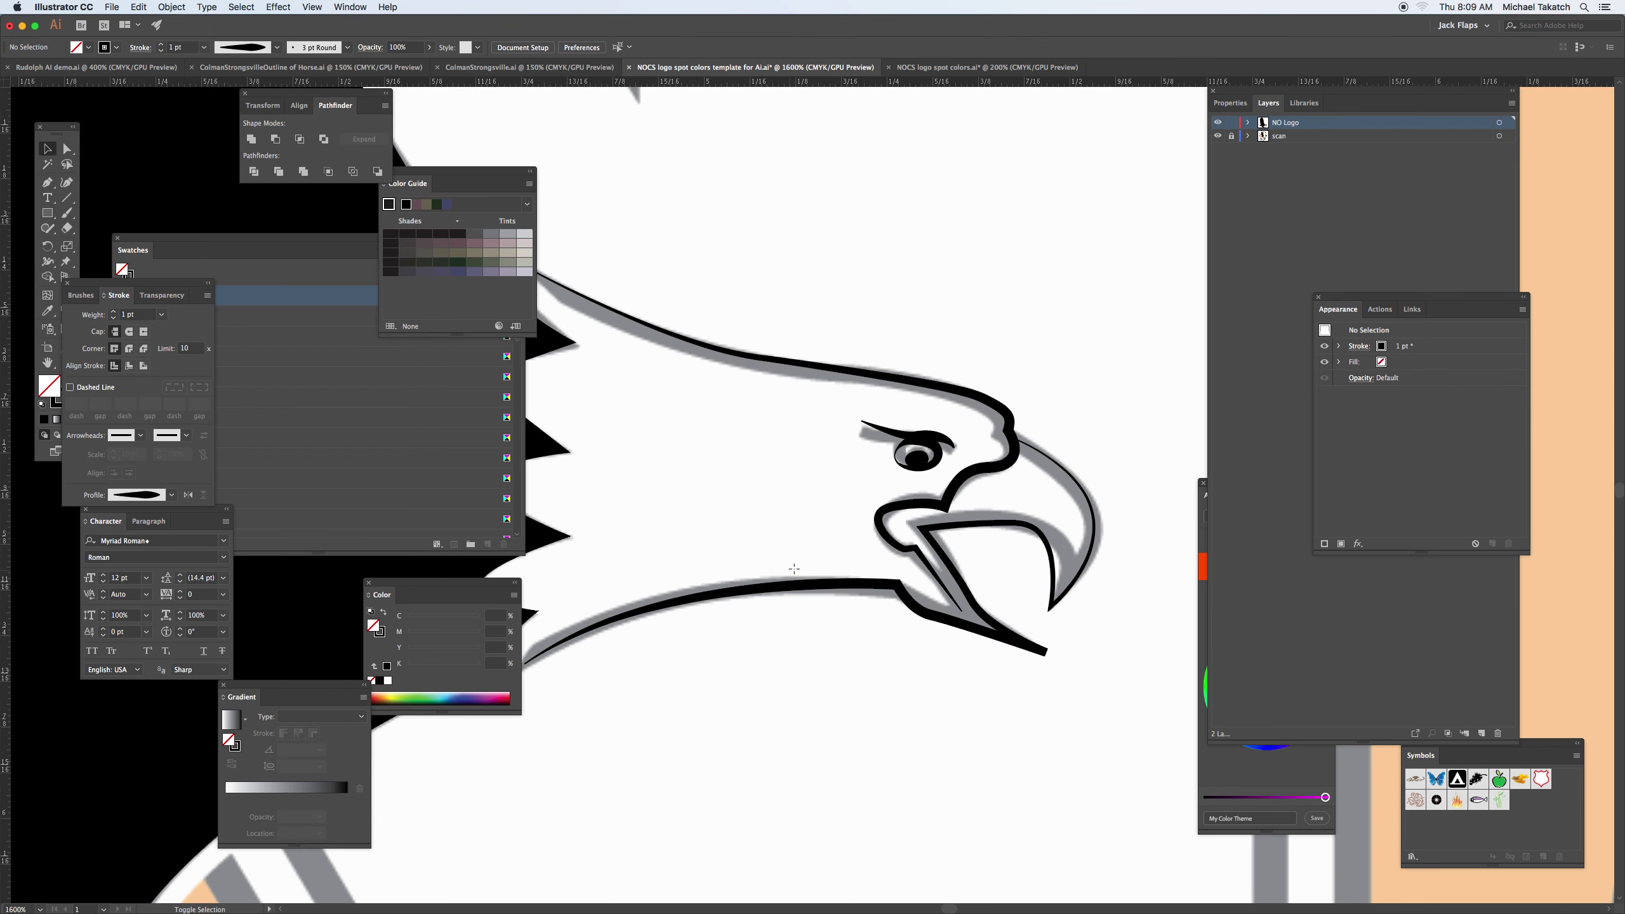
pyautogui.hotkey('shift', 'w')
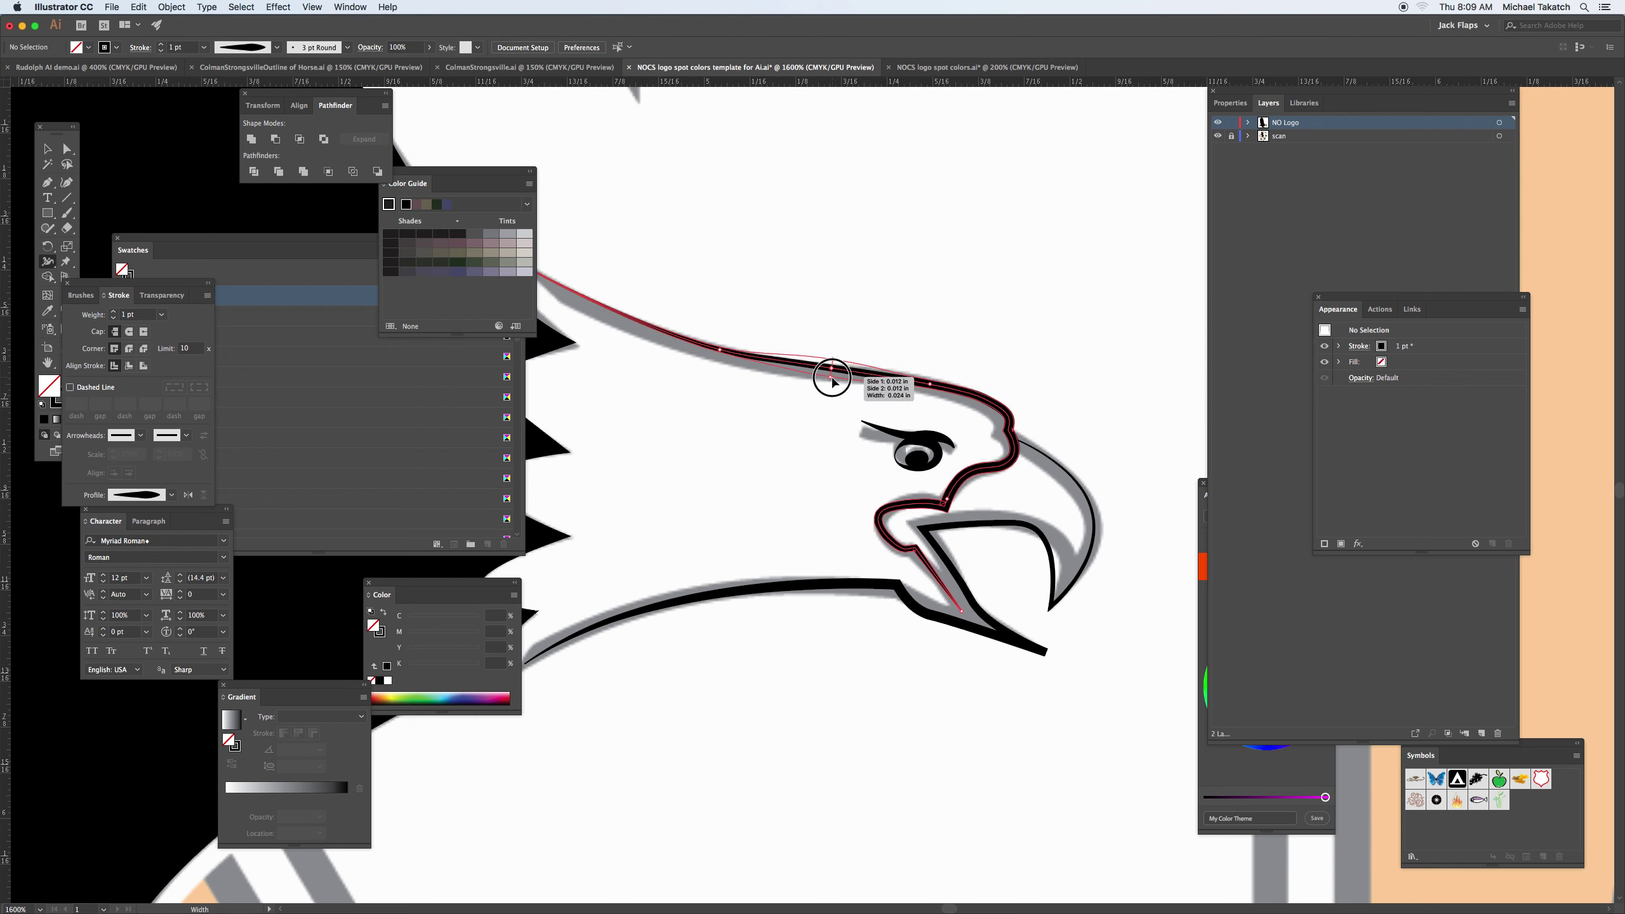
pyautogui.moveTo(832, 379); pyautogui.dragTo(833, 379)
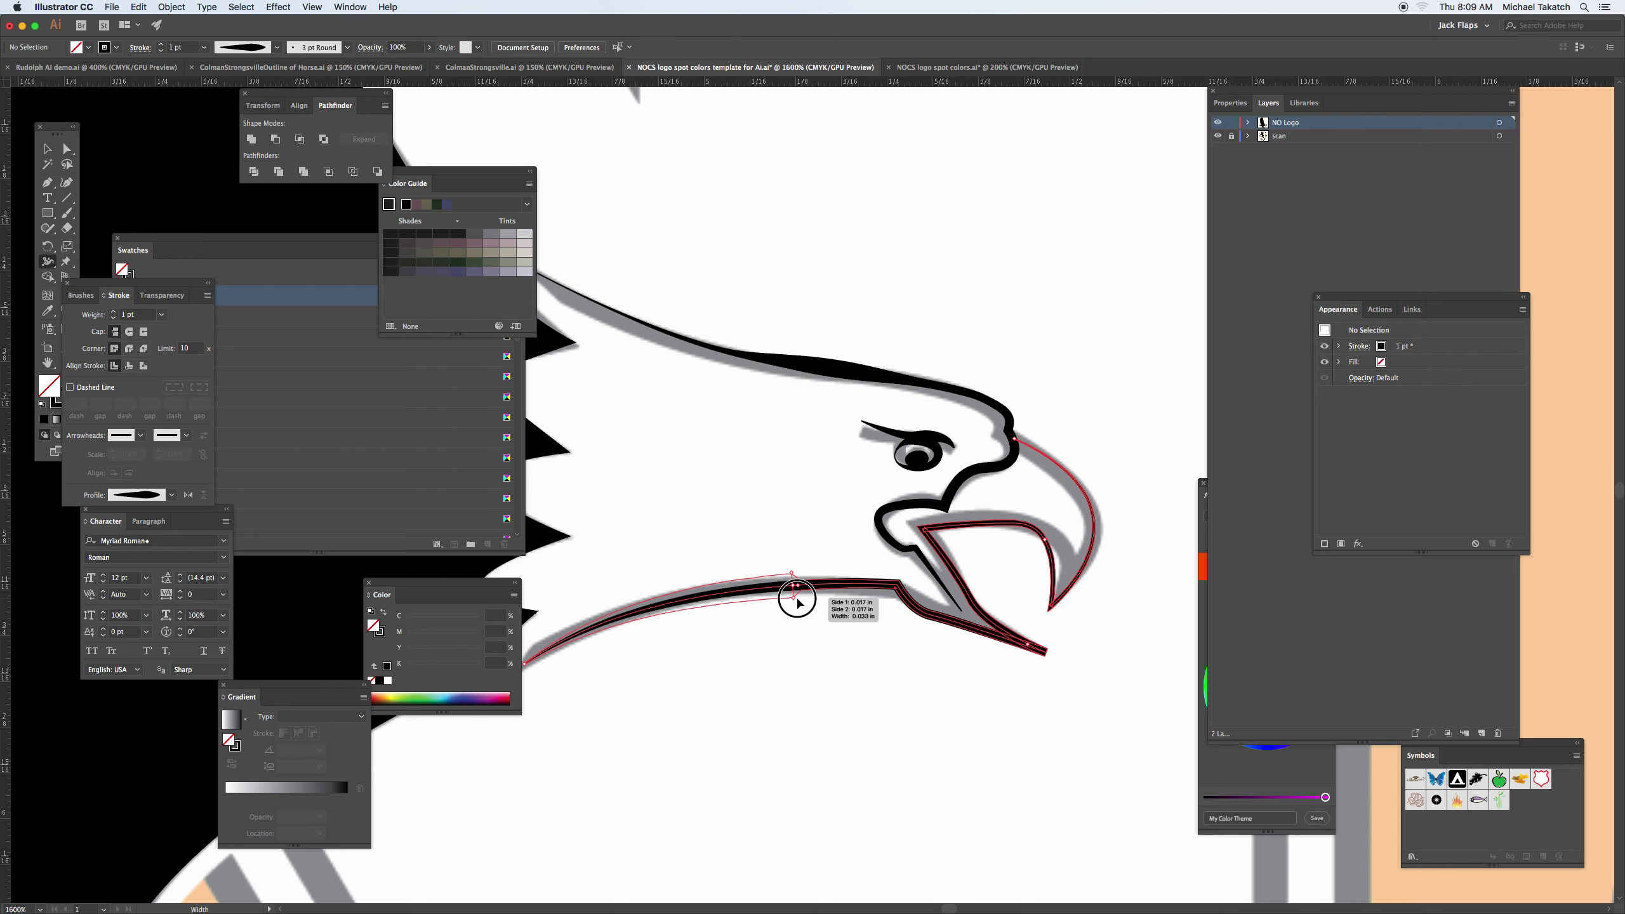
pyautogui.moveTo(797, 601); pyautogui.dragTo(798, 602)
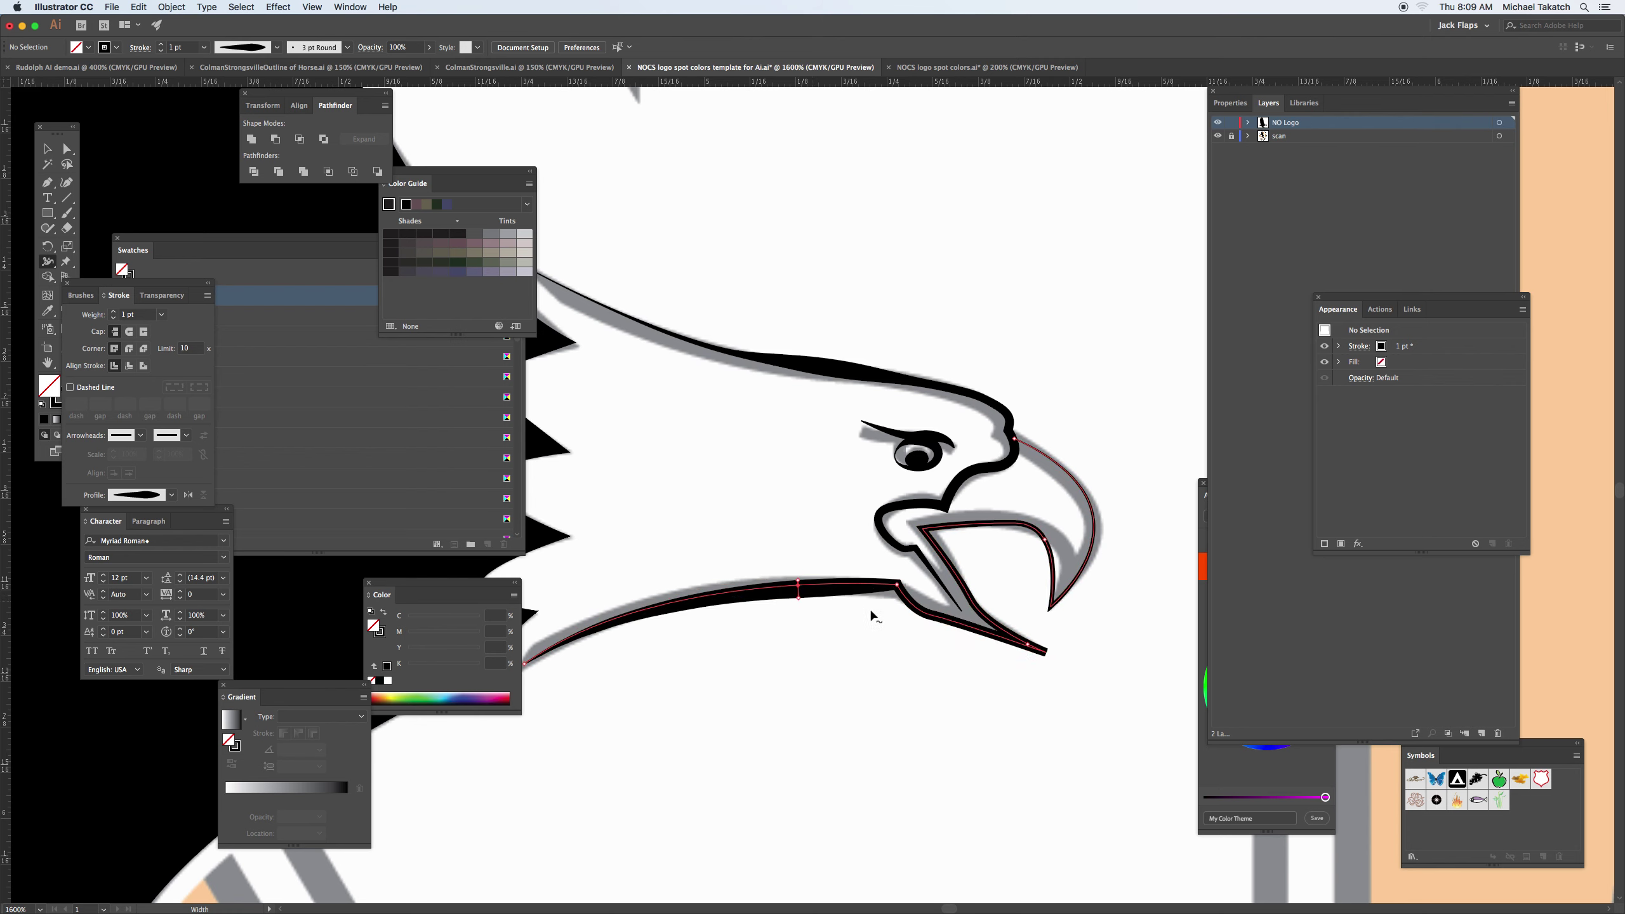
pyautogui.moveTo(953, 632); pyautogui.dragTo(953, 637)
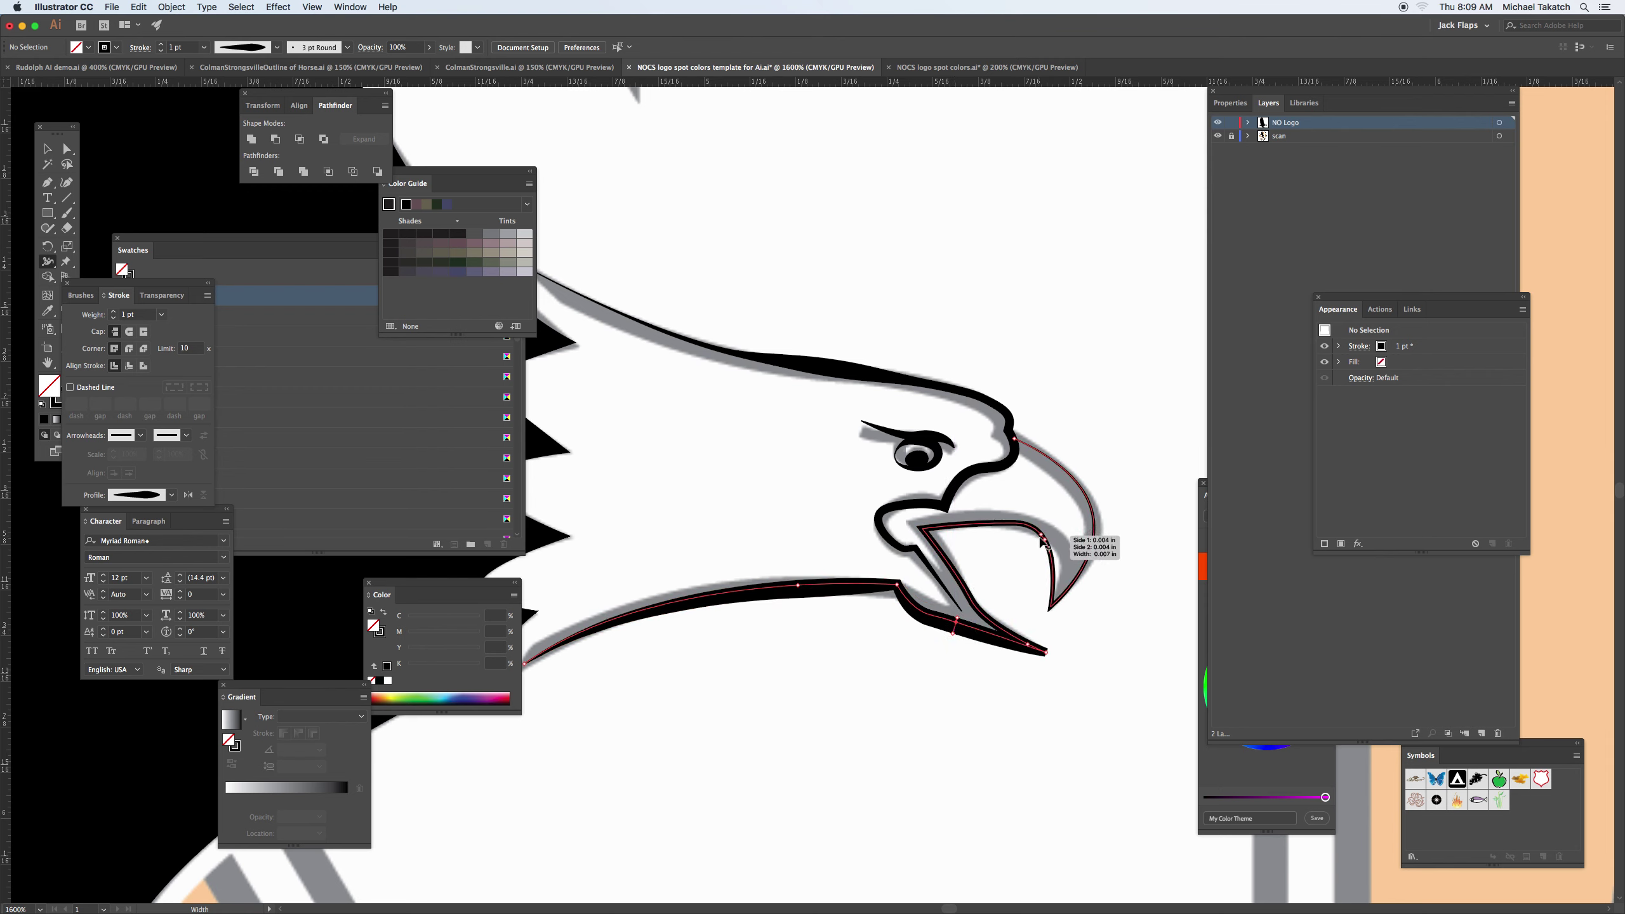
# Widen the strokes at the upper beak's inner curve, above the eye and at the beak's root, and check the linework with the scan layer briefly hidden.
pyautogui.moveTo(1043, 543); pyautogui.dragTo(1035, 552)
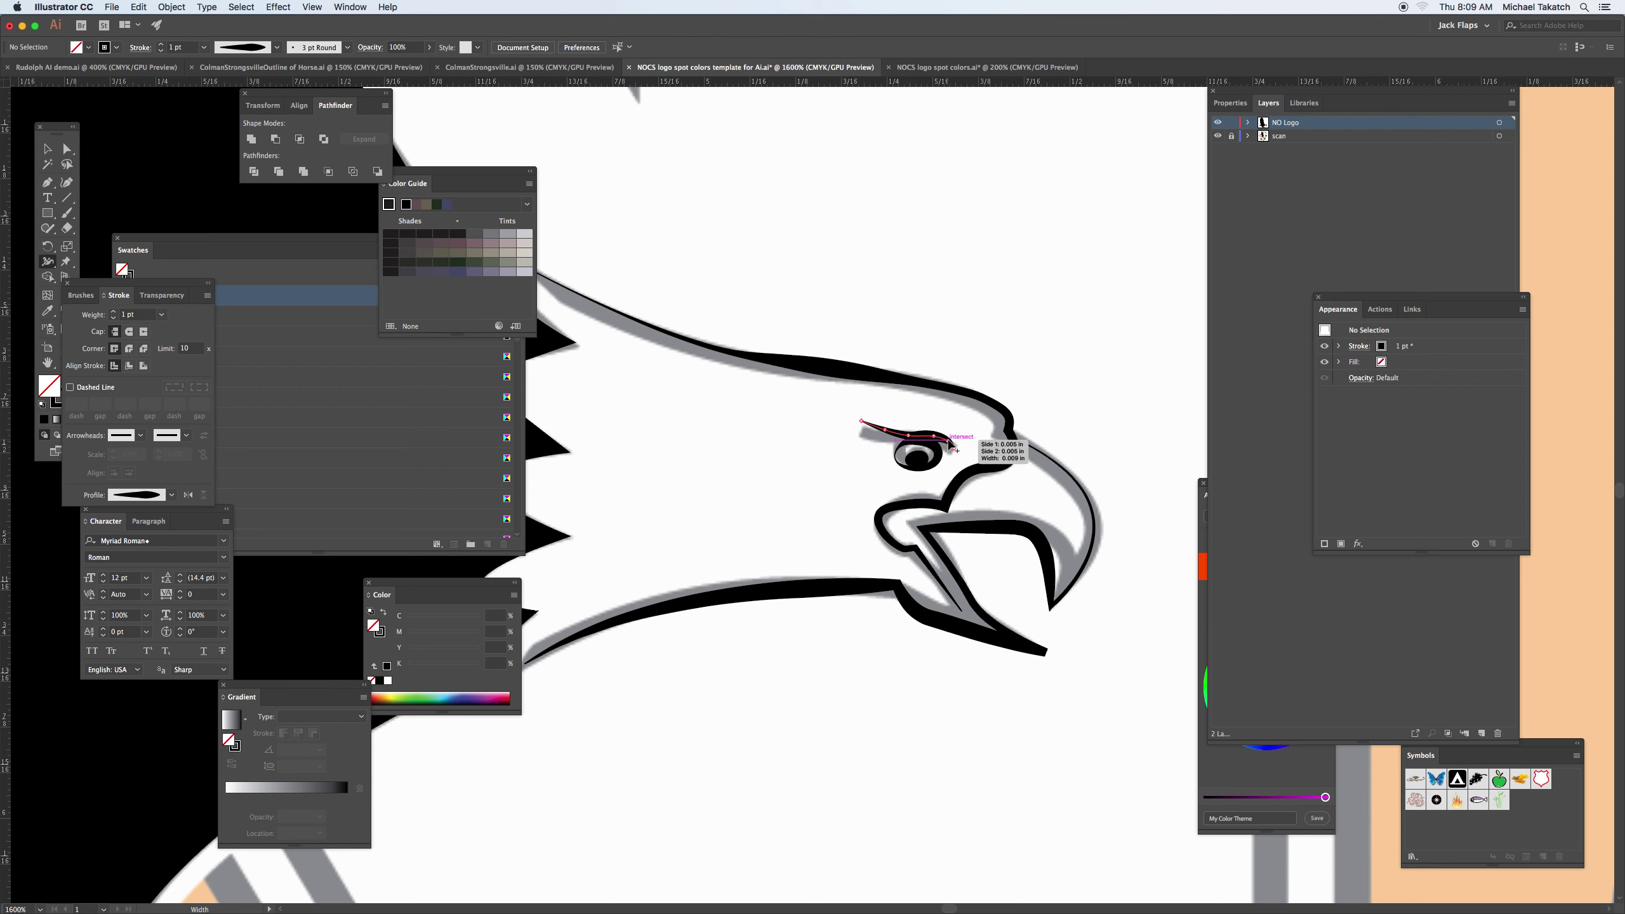
pyautogui.moveTo(936, 442); pyautogui.dragTo(937, 429)
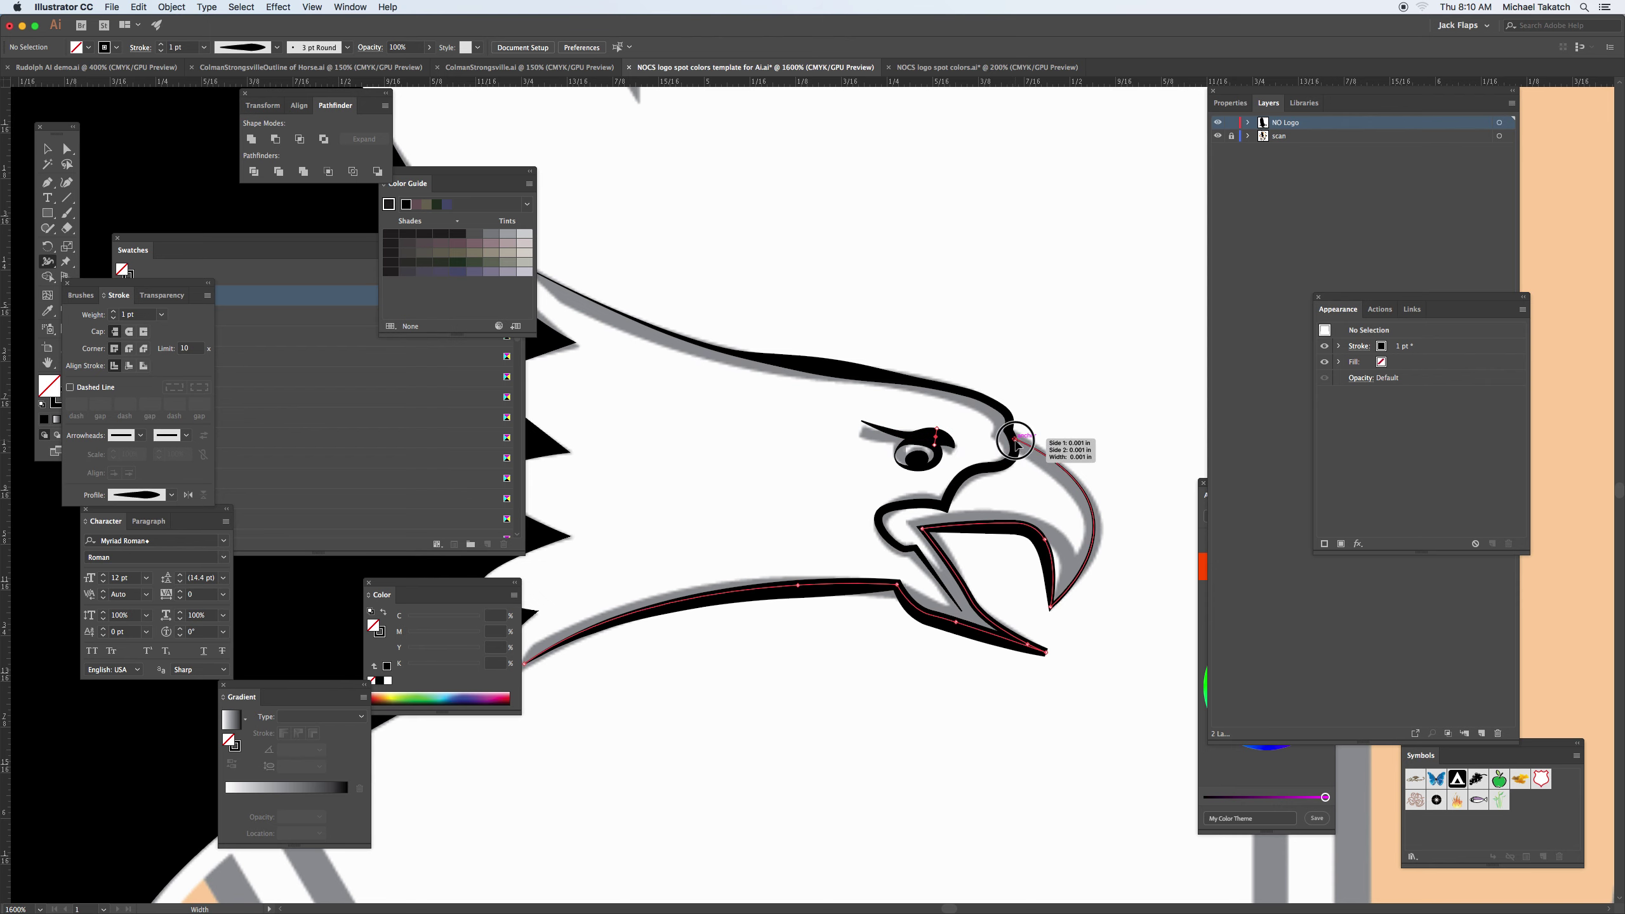
pyautogui.moveTo(1015, 443); pyautogui.dragTo(1012, 450)
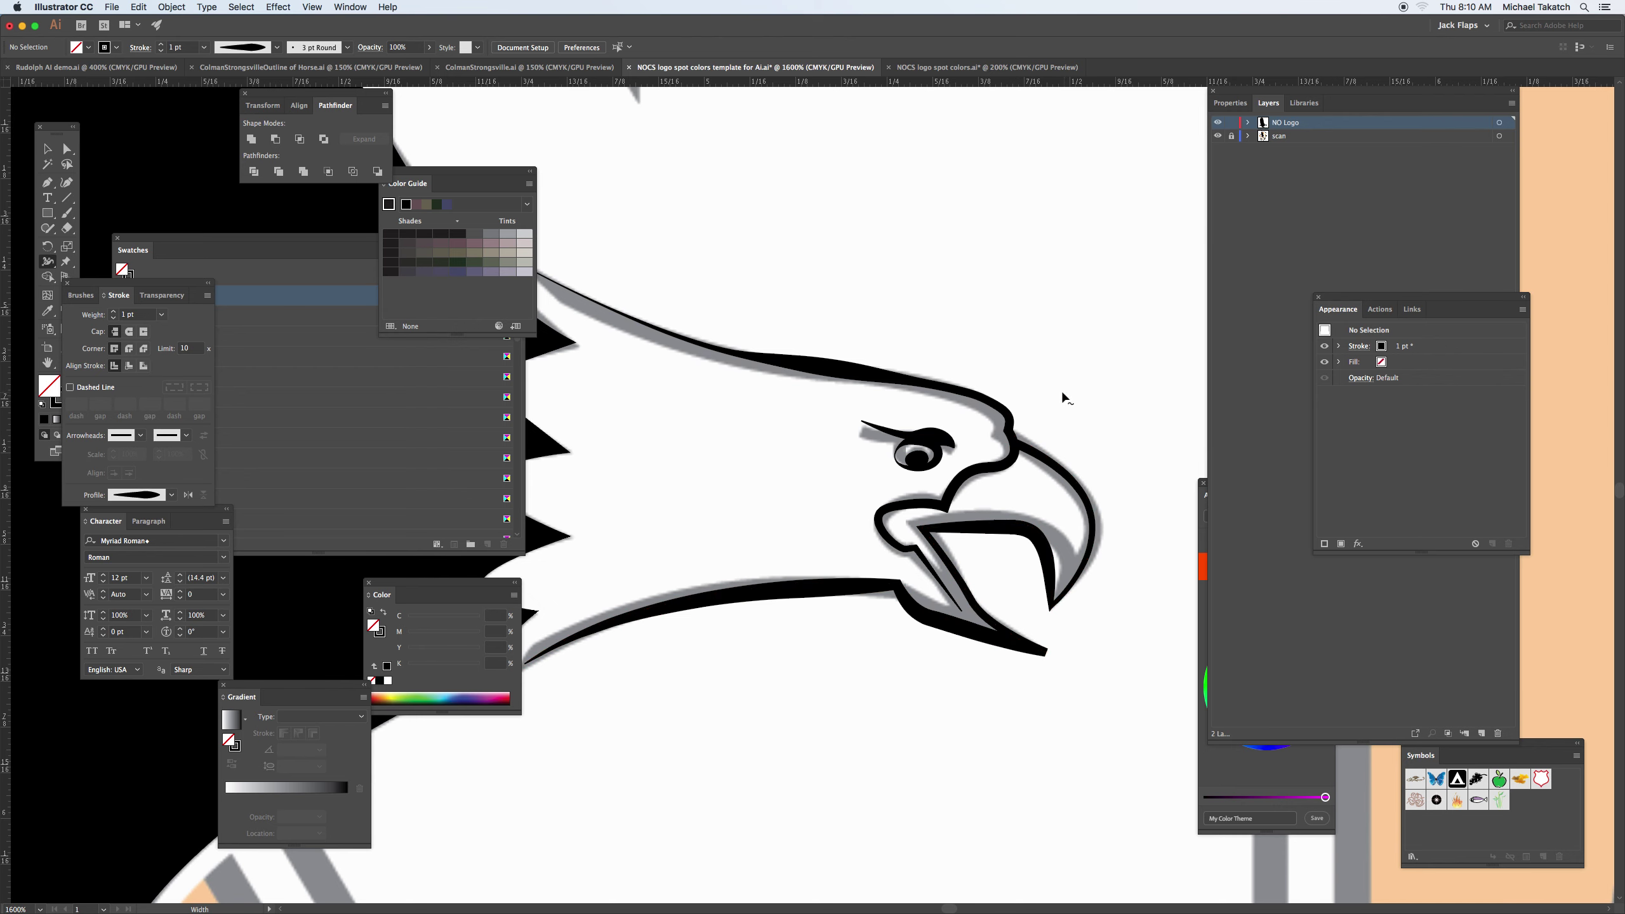
pyautogui.click(1218, 136)
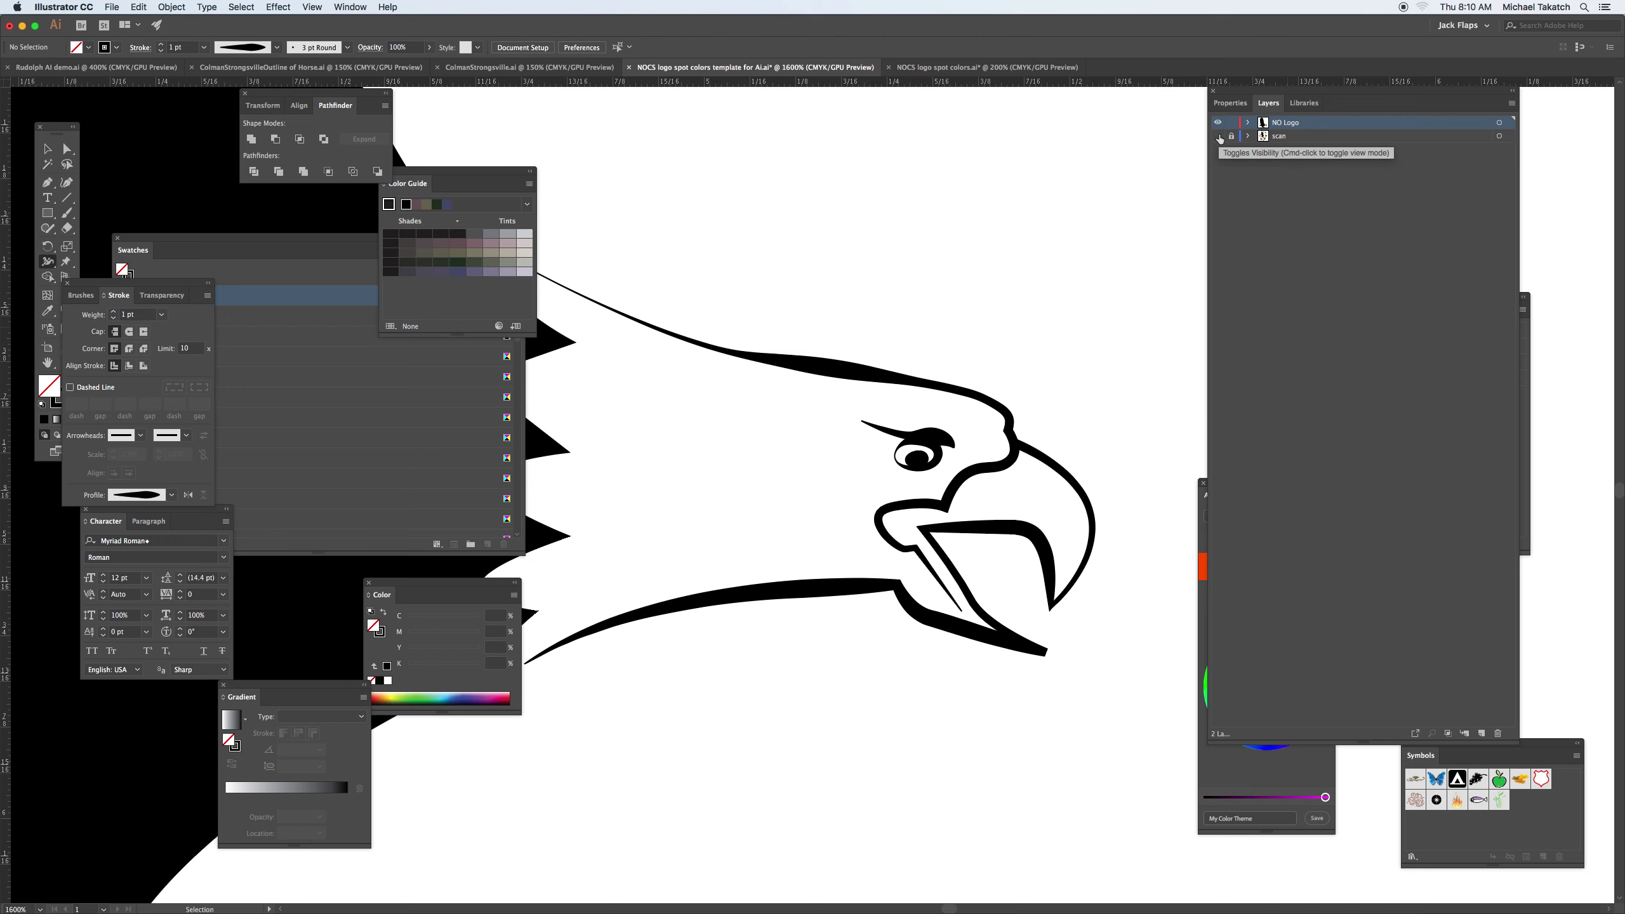
pyautogui.click(1219, 136)
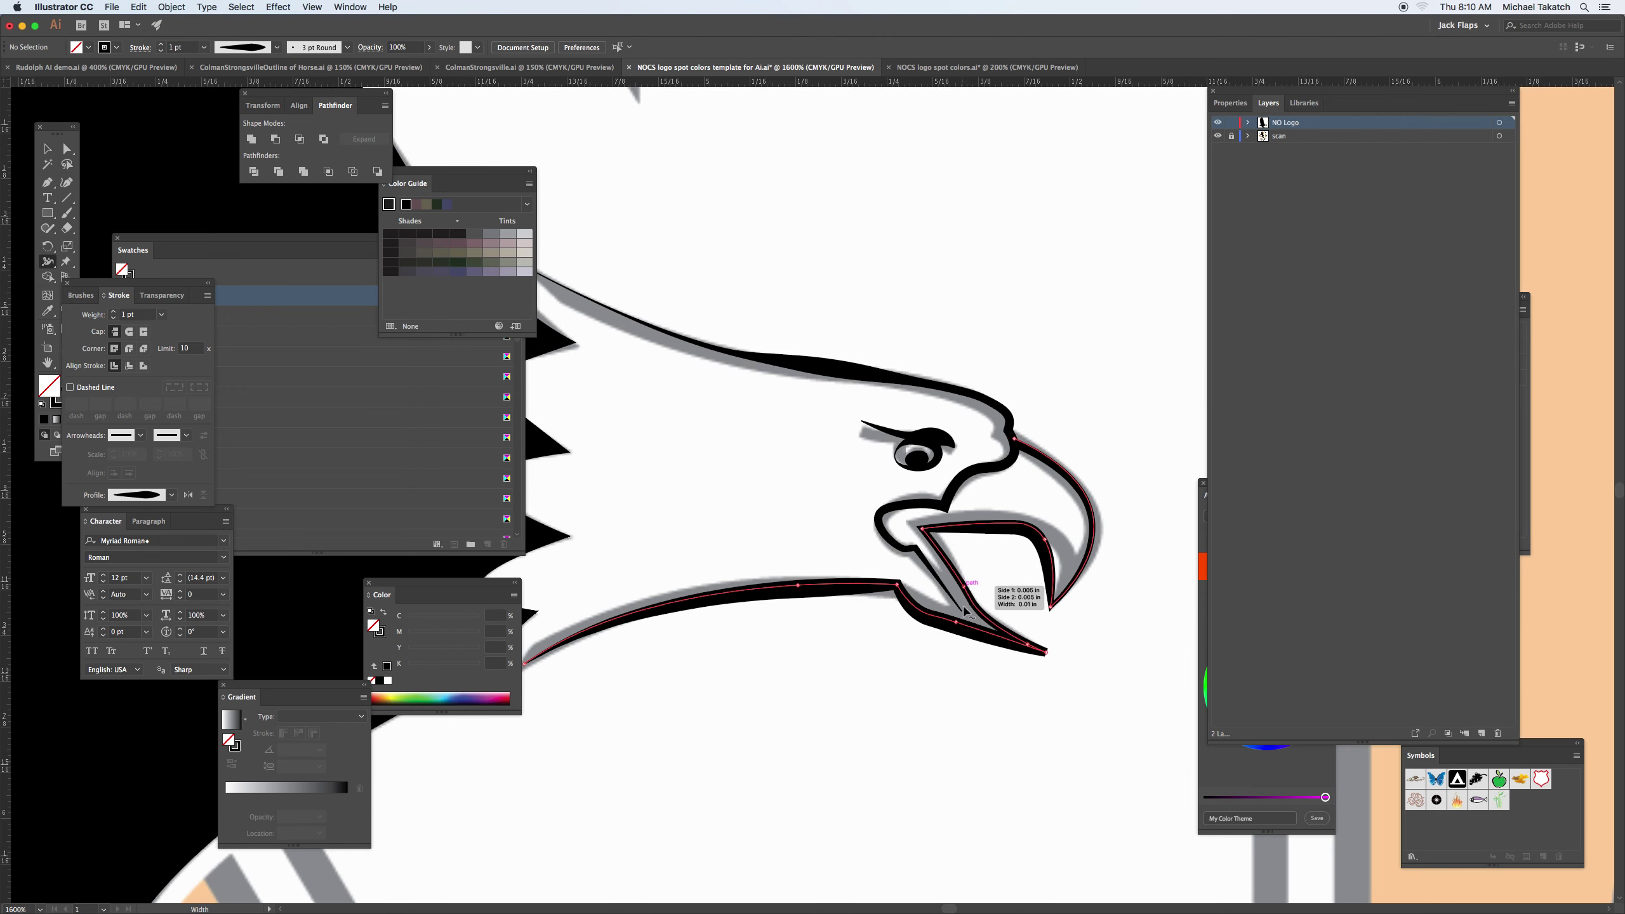
# Move the head line's lower end point down onto the jaw line and adjust the jaw's stroke width at that junction.
pyautogui.press('a')
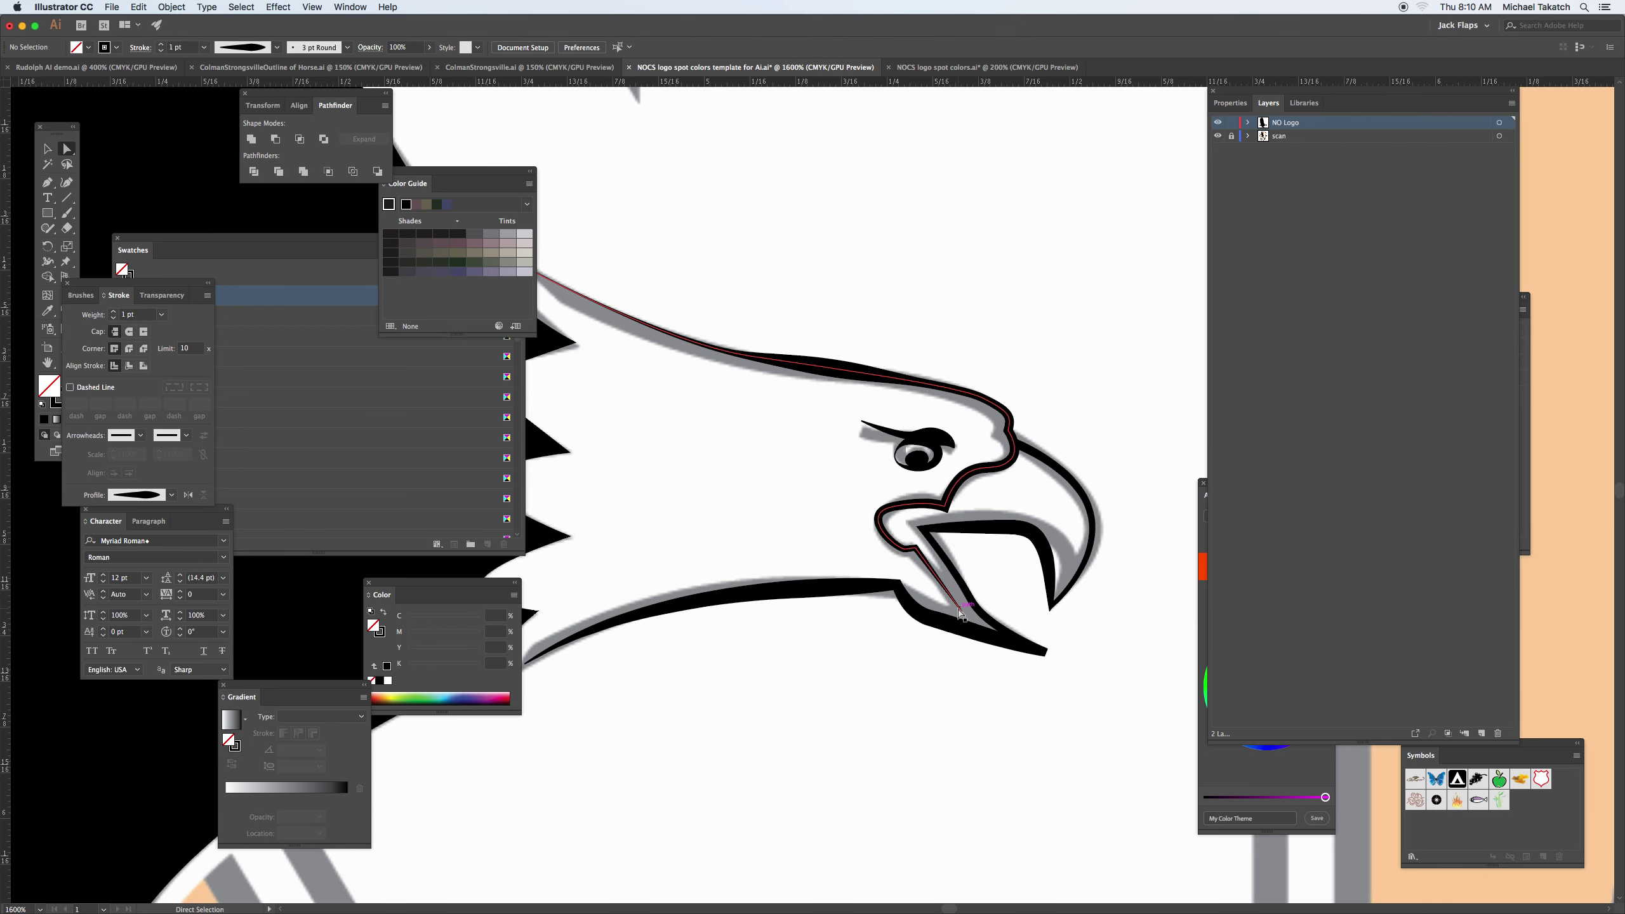
pyautogui.click(967, 617)
pyautogui.click(964, 614)
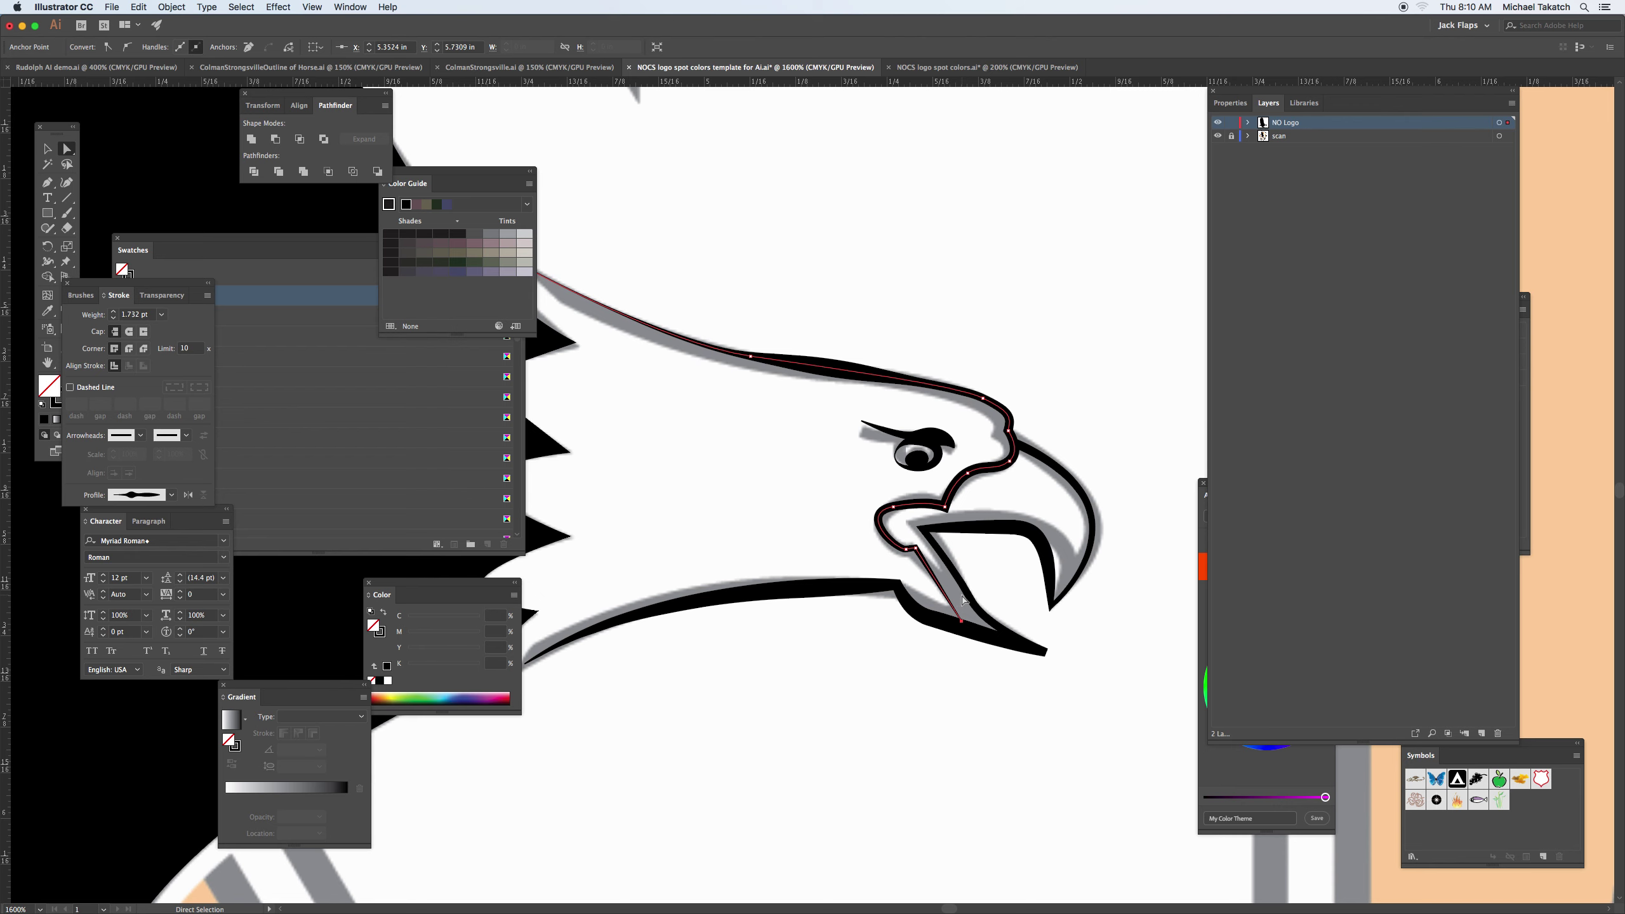
pyautogui.hotkey('shift', 'w')
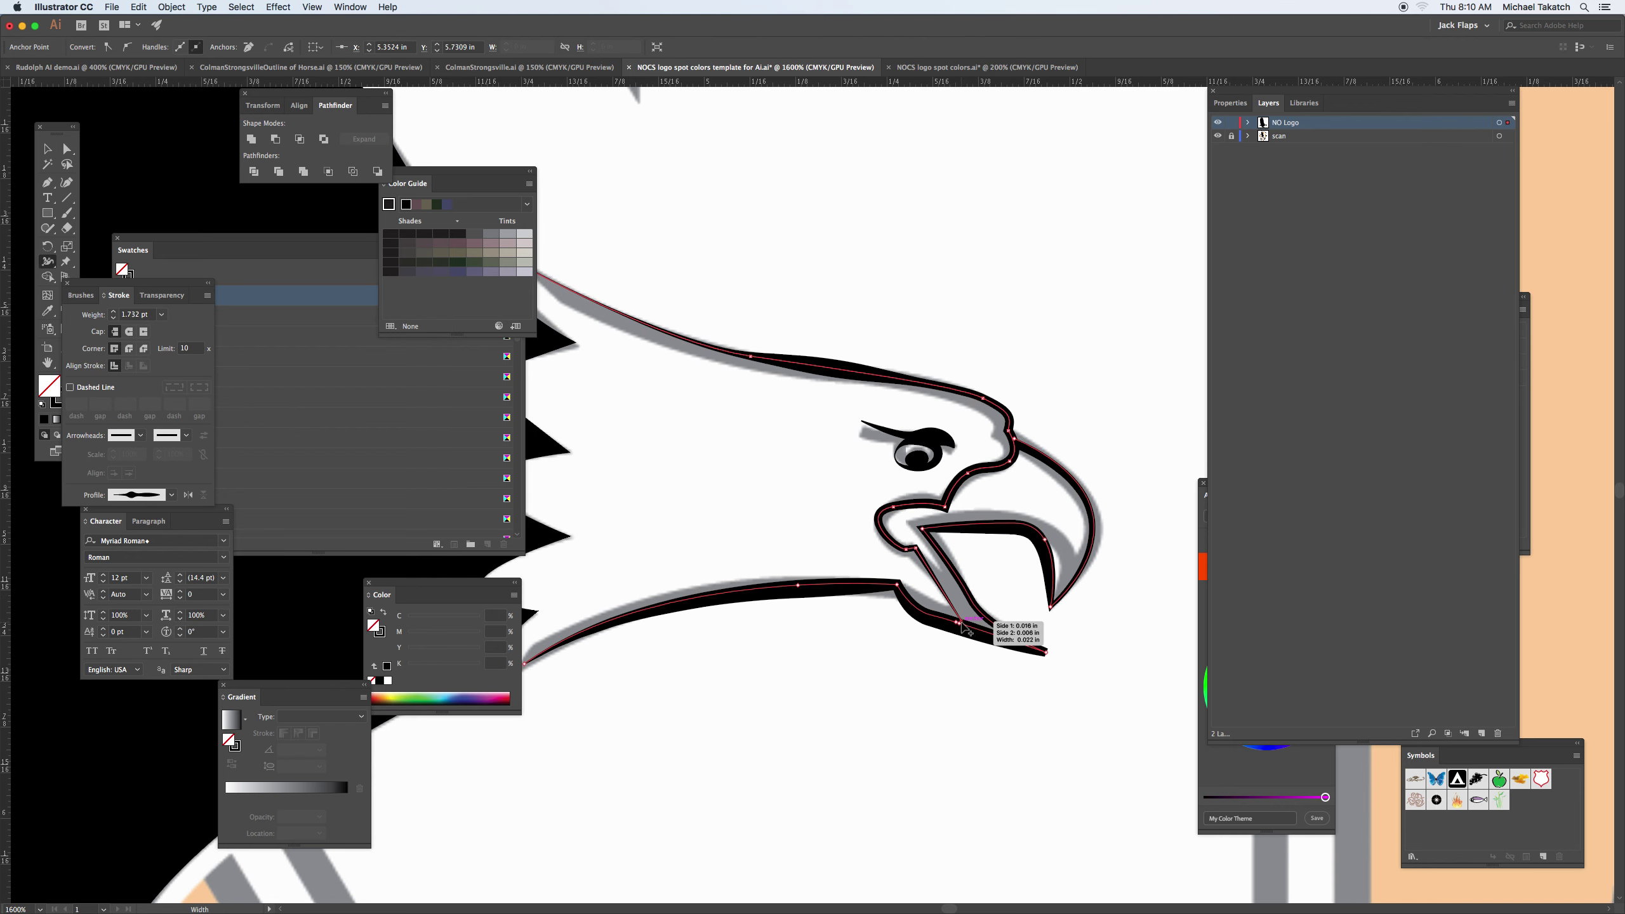
pyautogui.moveTo(966, 630); pyautogui.dragTo(968, 623)
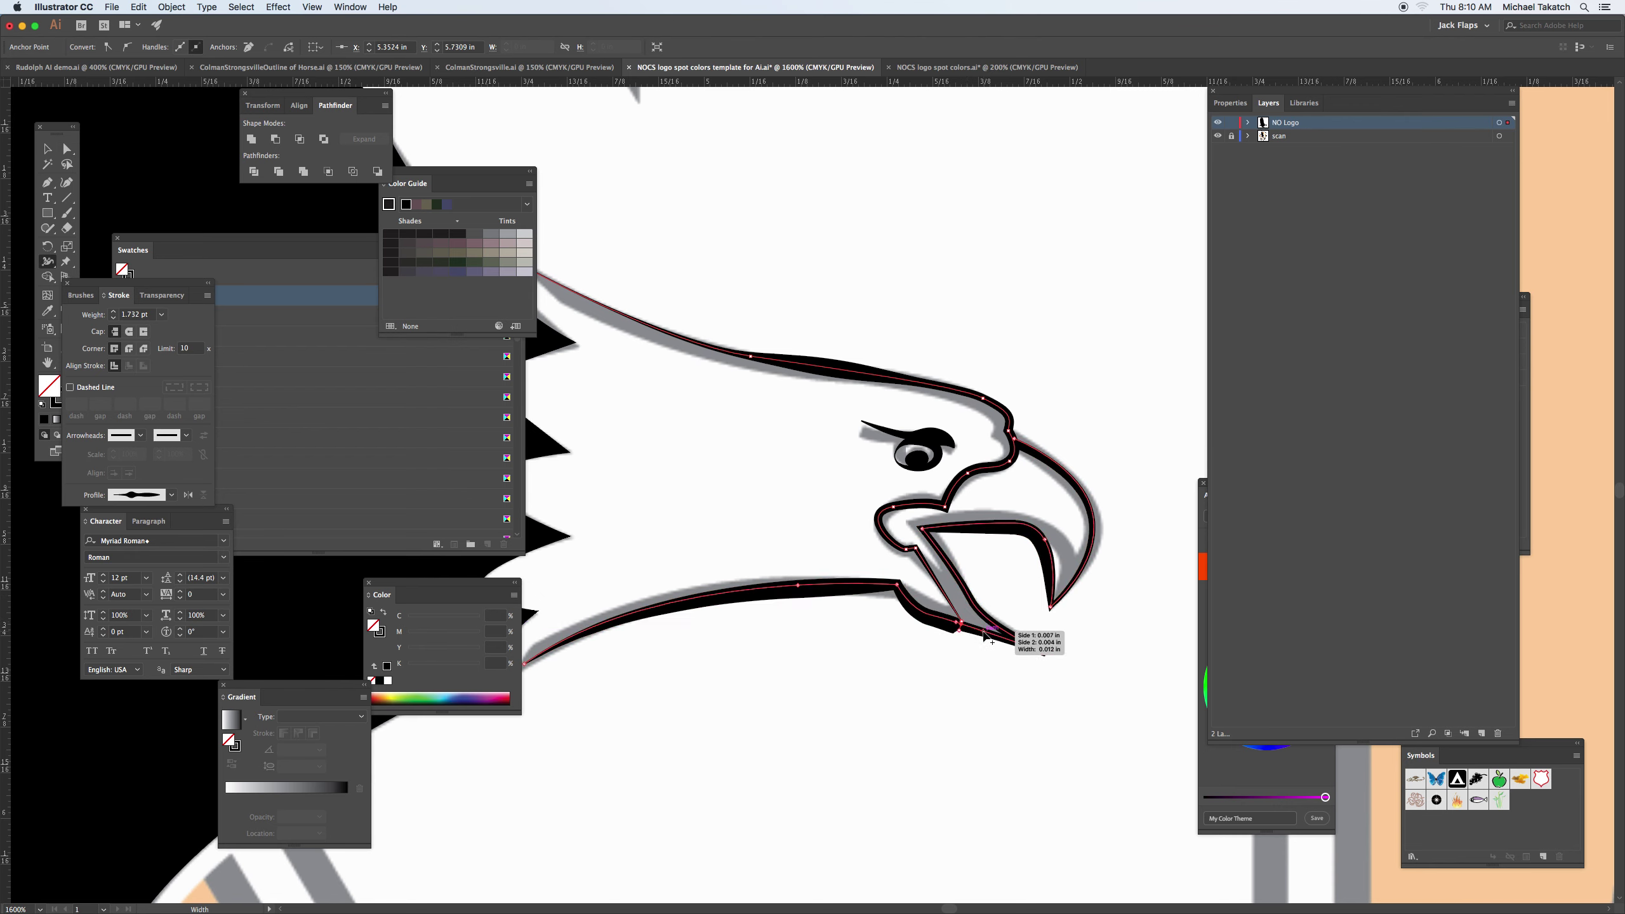
# Undo the last stroke width adjustment where the head line's lower end meets the jaw.
pyautogui.press('super+z')
pyautogui.press('super+plus')
pyautogui.press('super+plus')
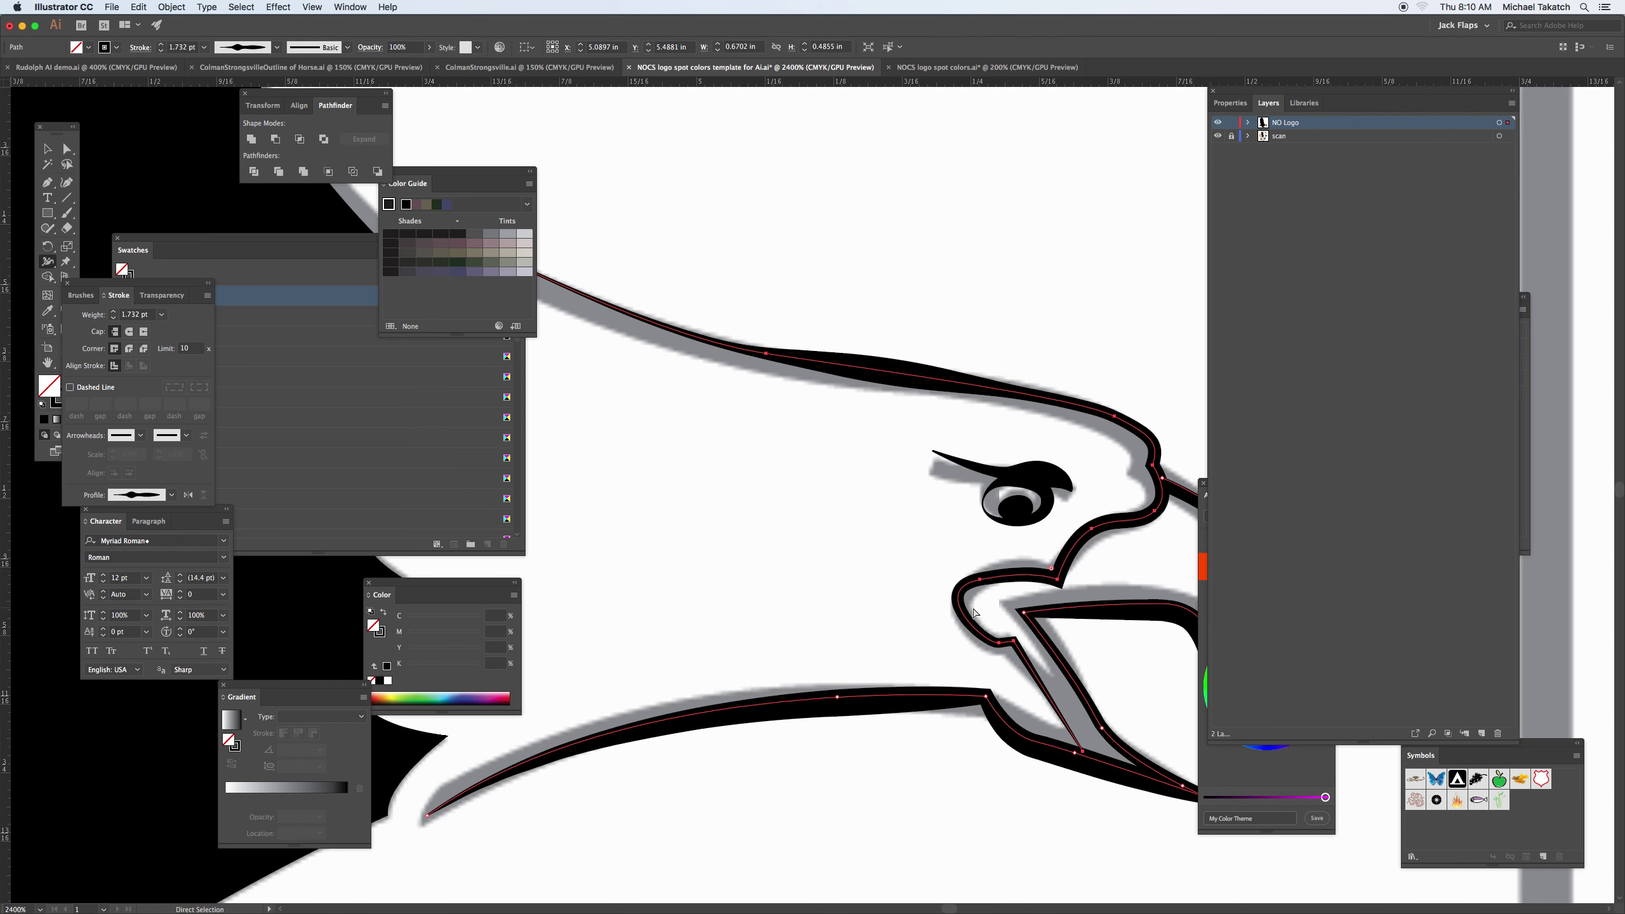
pyautogui.moveTo(998, 670); pyautogui.dragTo(813, 553)
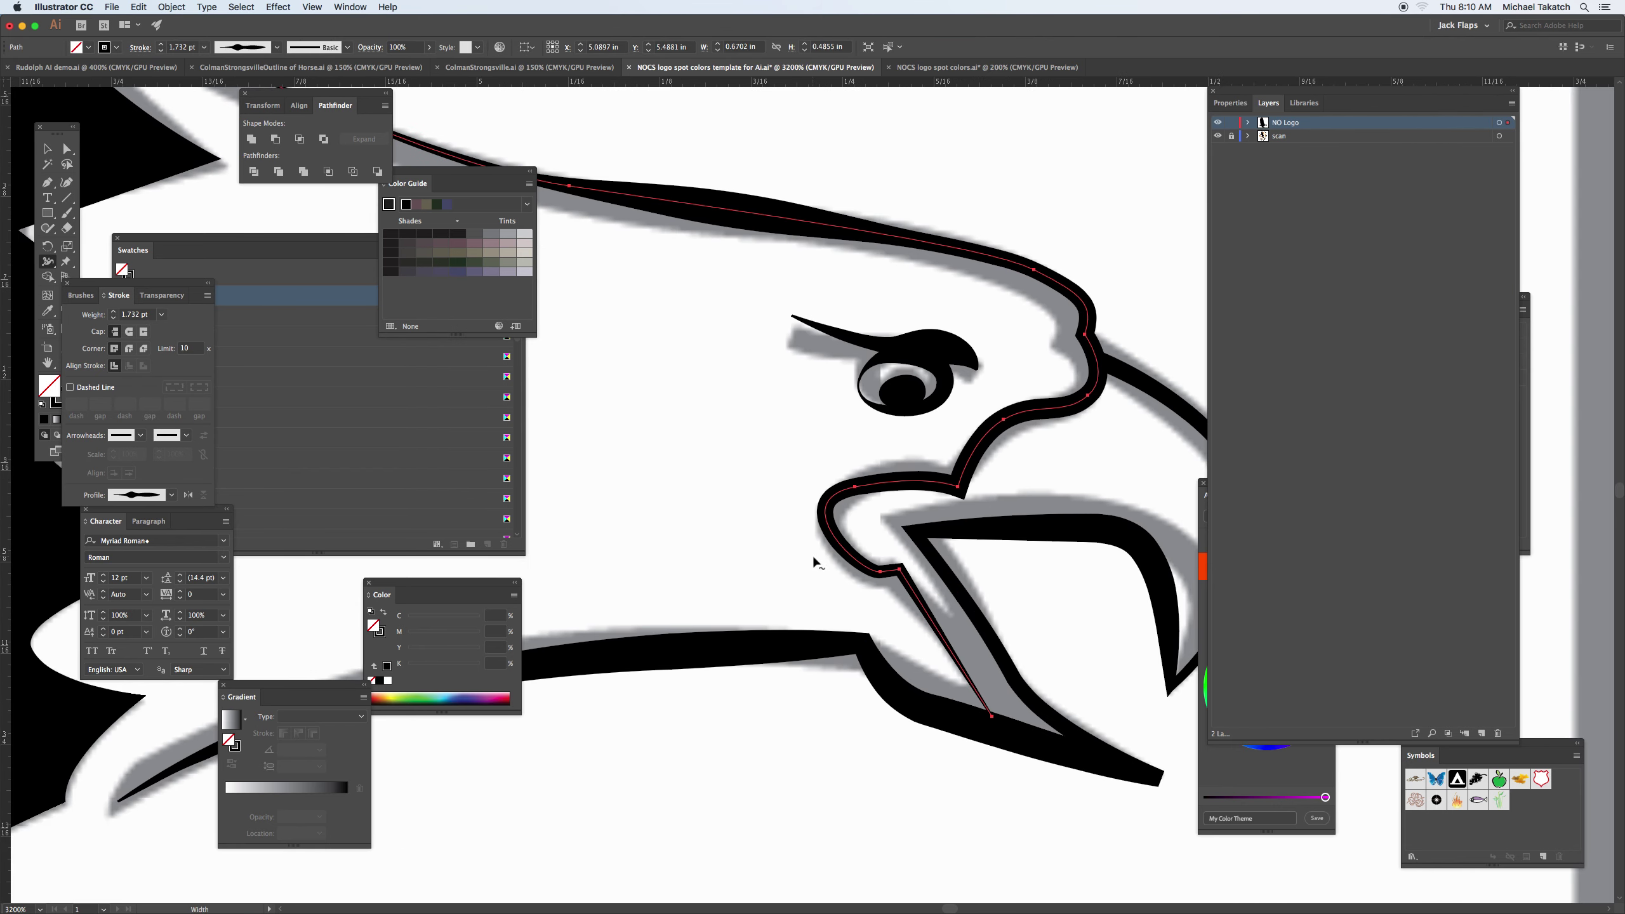
# Try to adjust the jaw's stroke width with the Width tool at the head line's lower end point, and undo the change.
pyautogui.press('a')
pyautogui.click(787, 554)
pyautogui.click(899, 571)
pyautogui.click(993, 717)
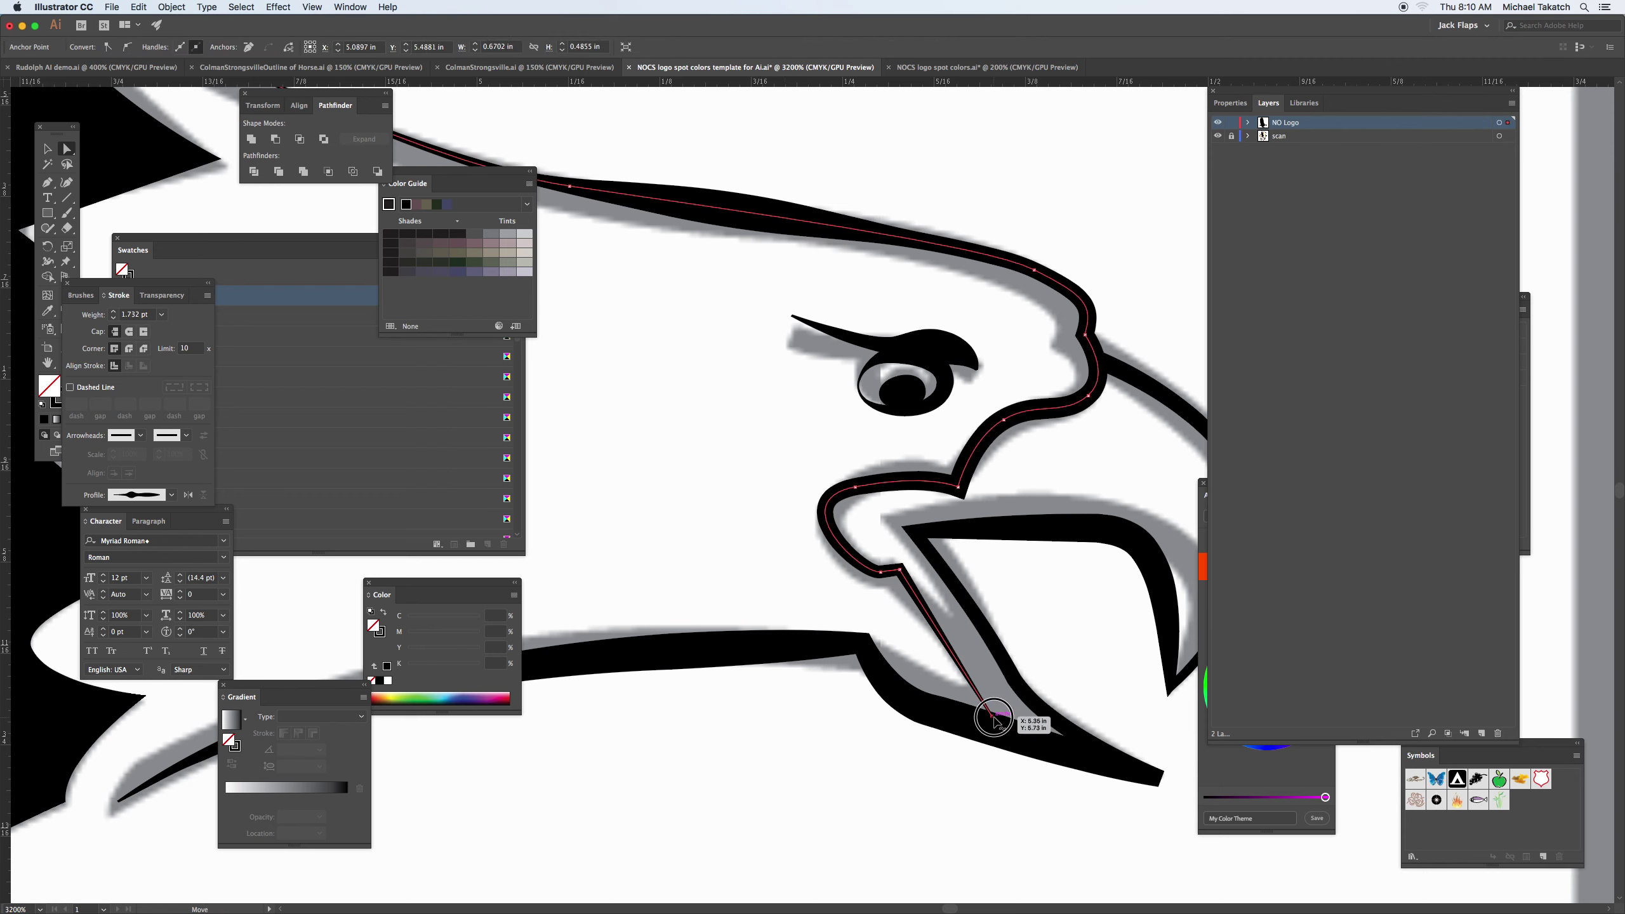
pyautogui.click(993, 717)
pyautogui.hotkey('shift', 'w')
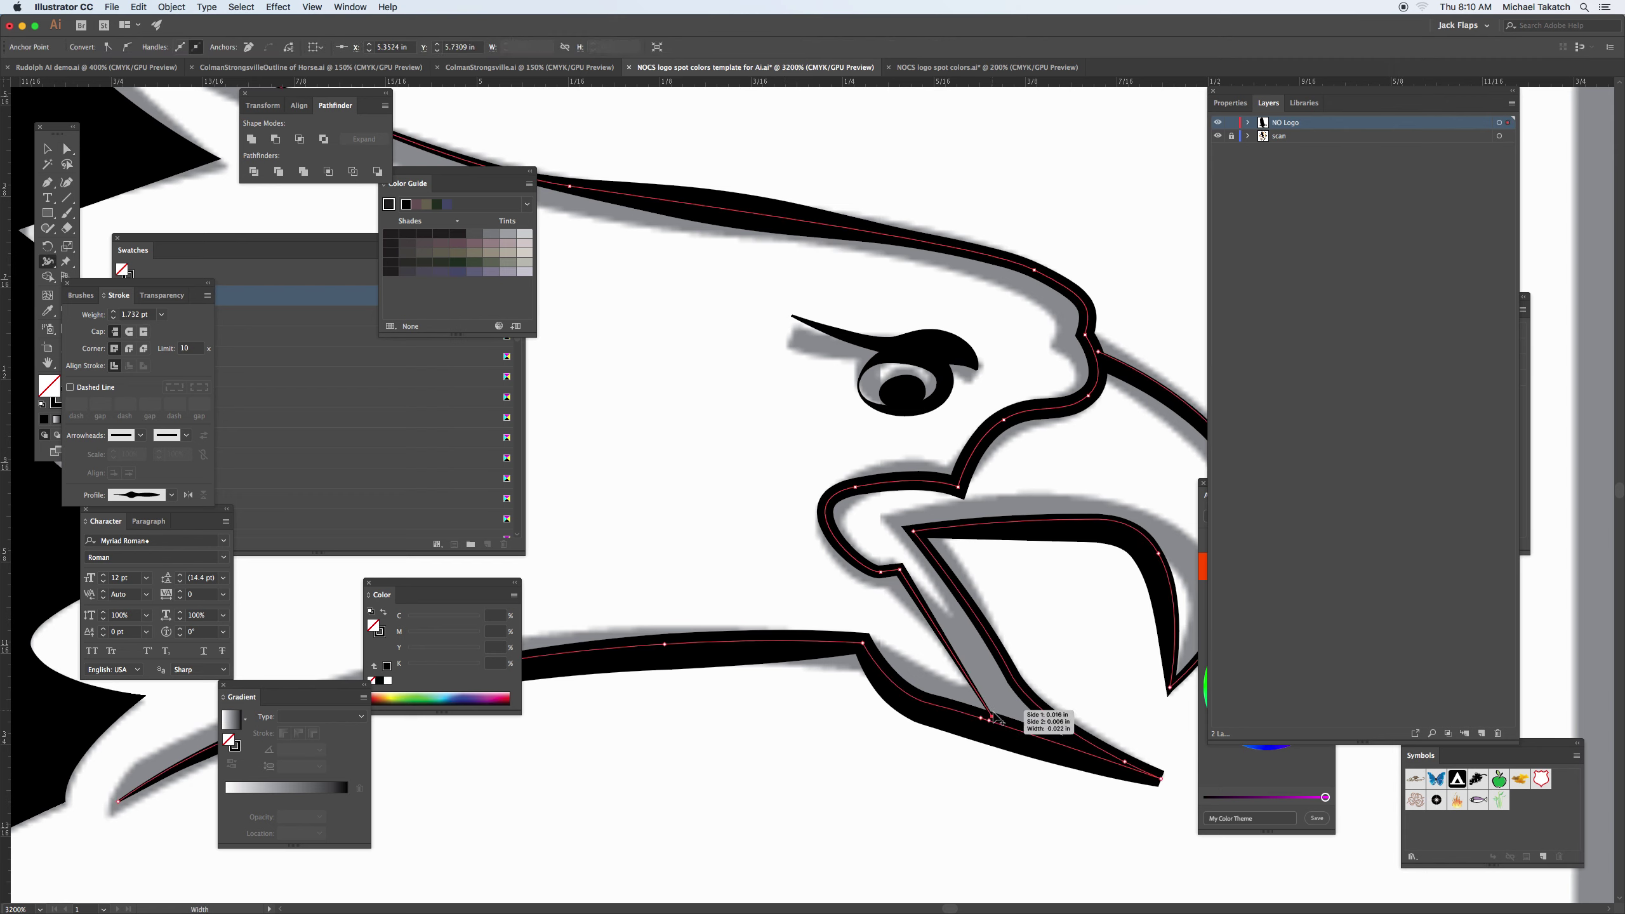
pyautogui.click(996, 713)
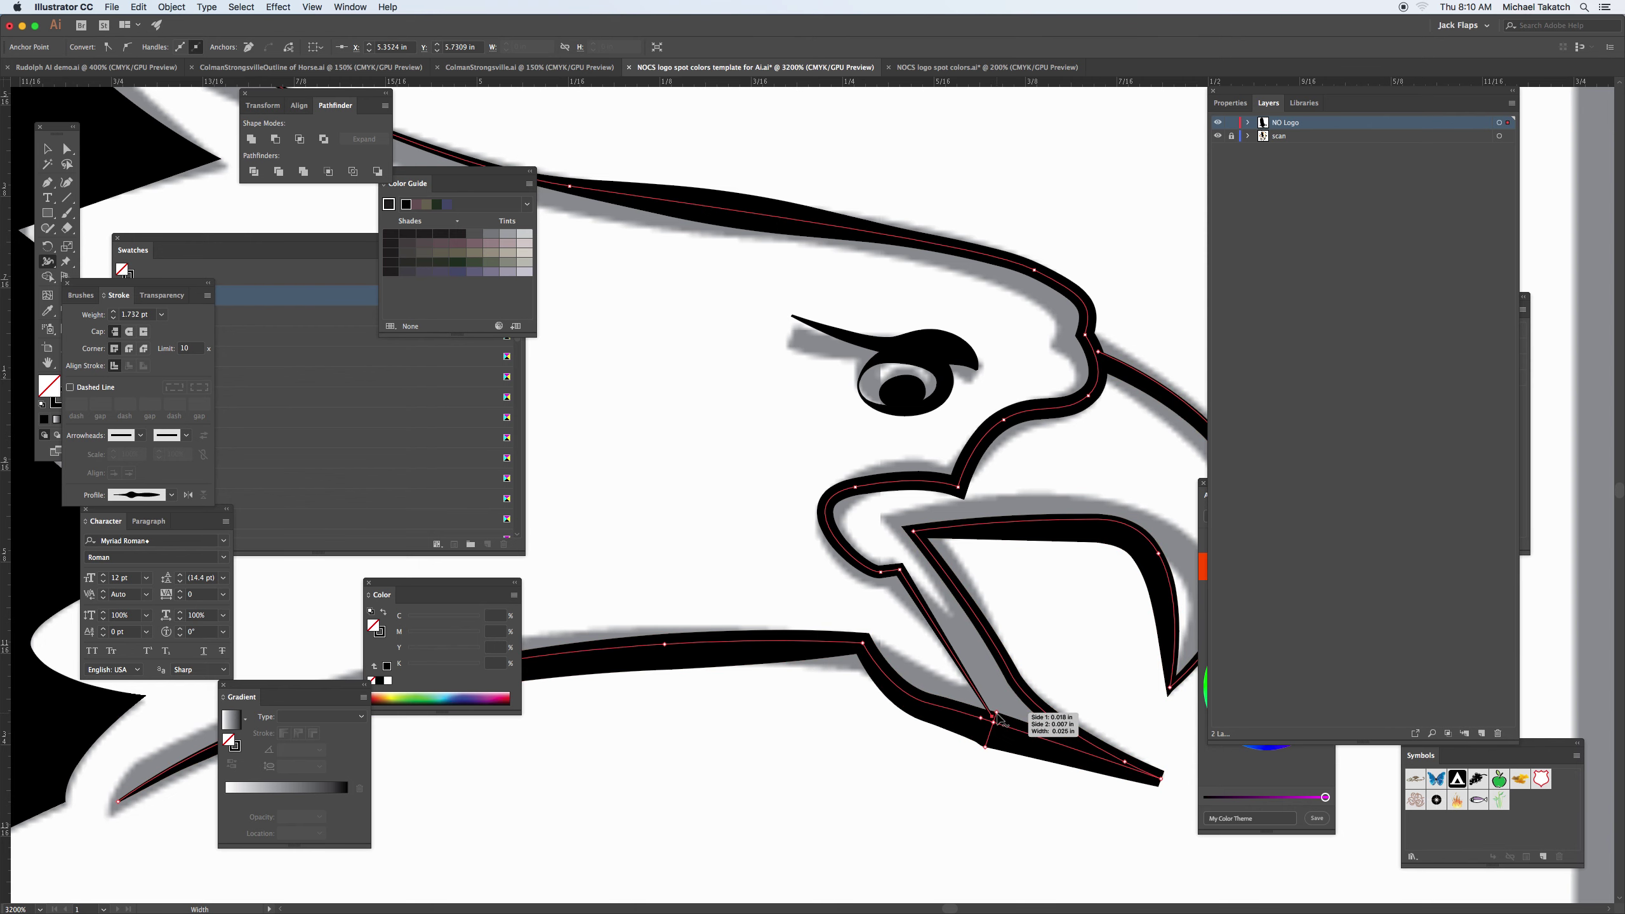
pyautogui.press('super+z')
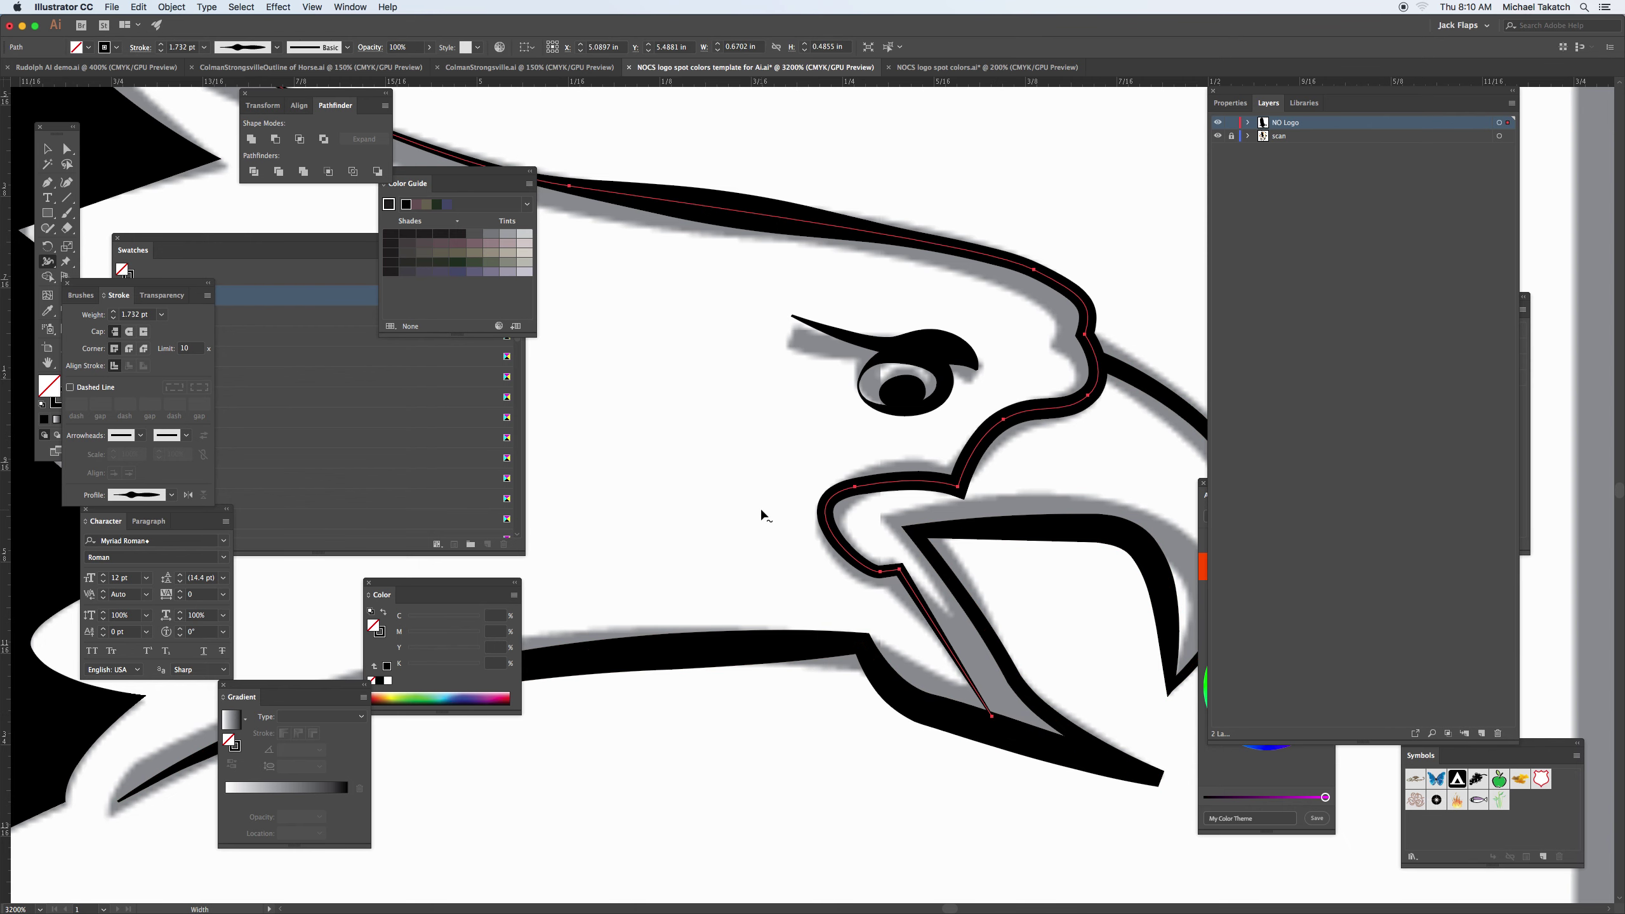
# Deselect the head line and examine the traced eagle in the context of the whole logo.
pyautogui.press('v')
pyautogui.click(760, 511)
pyautogui.press('super+minus')
pyautogui.press('super+minus')
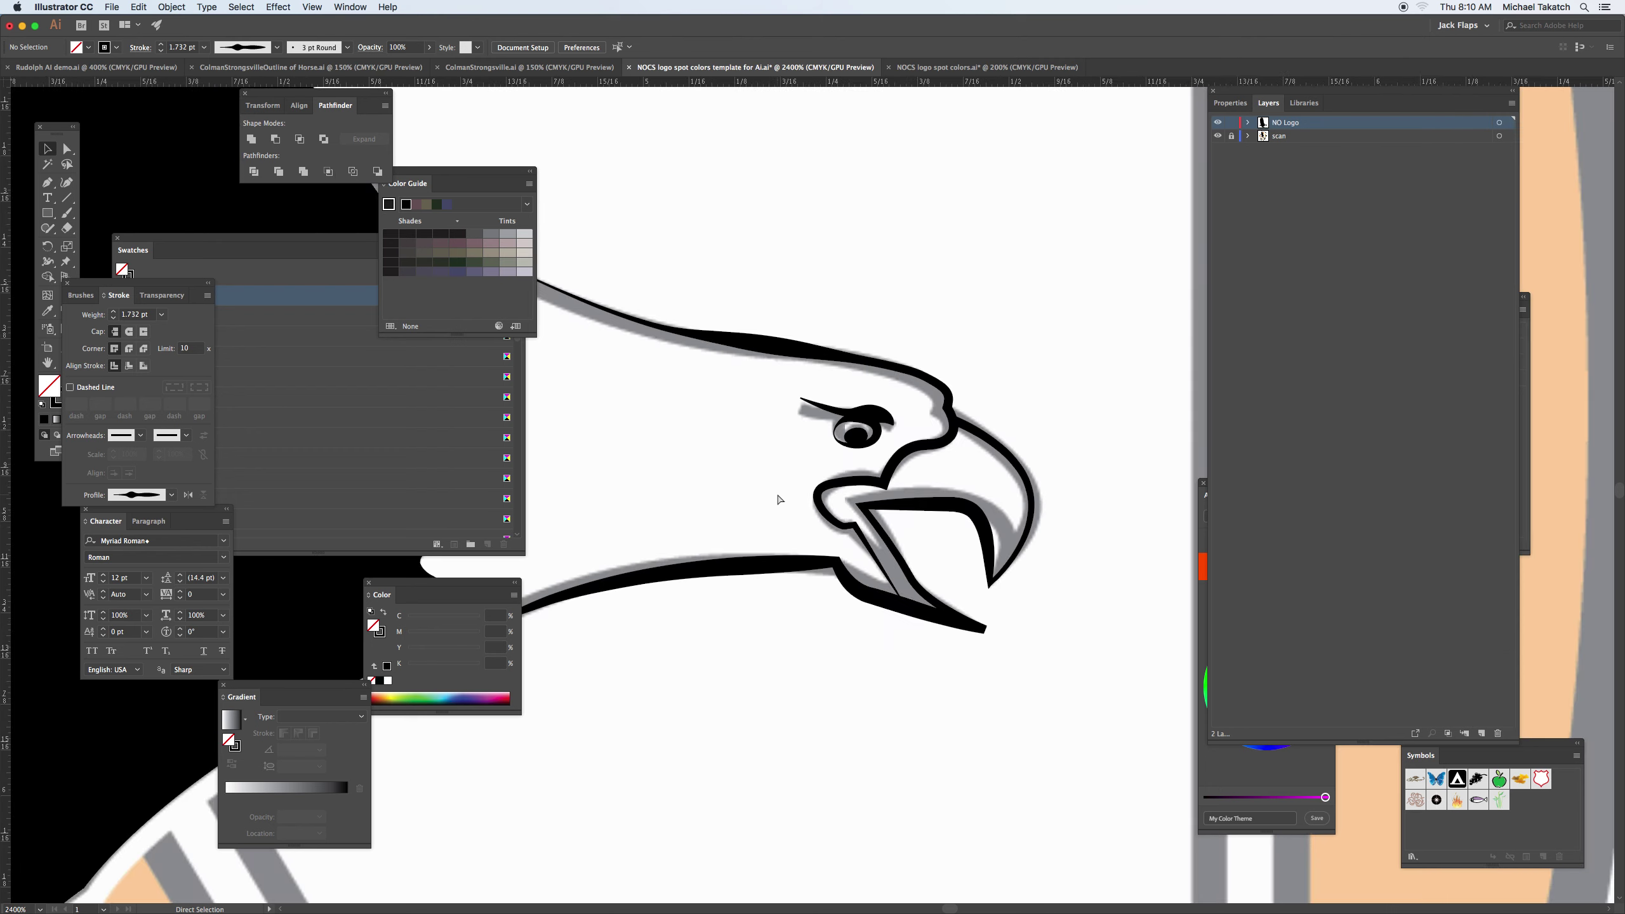
pyautogui.press('super+minus')
pyautogui.press('super+minus')
pyautogui.press('super+minus')
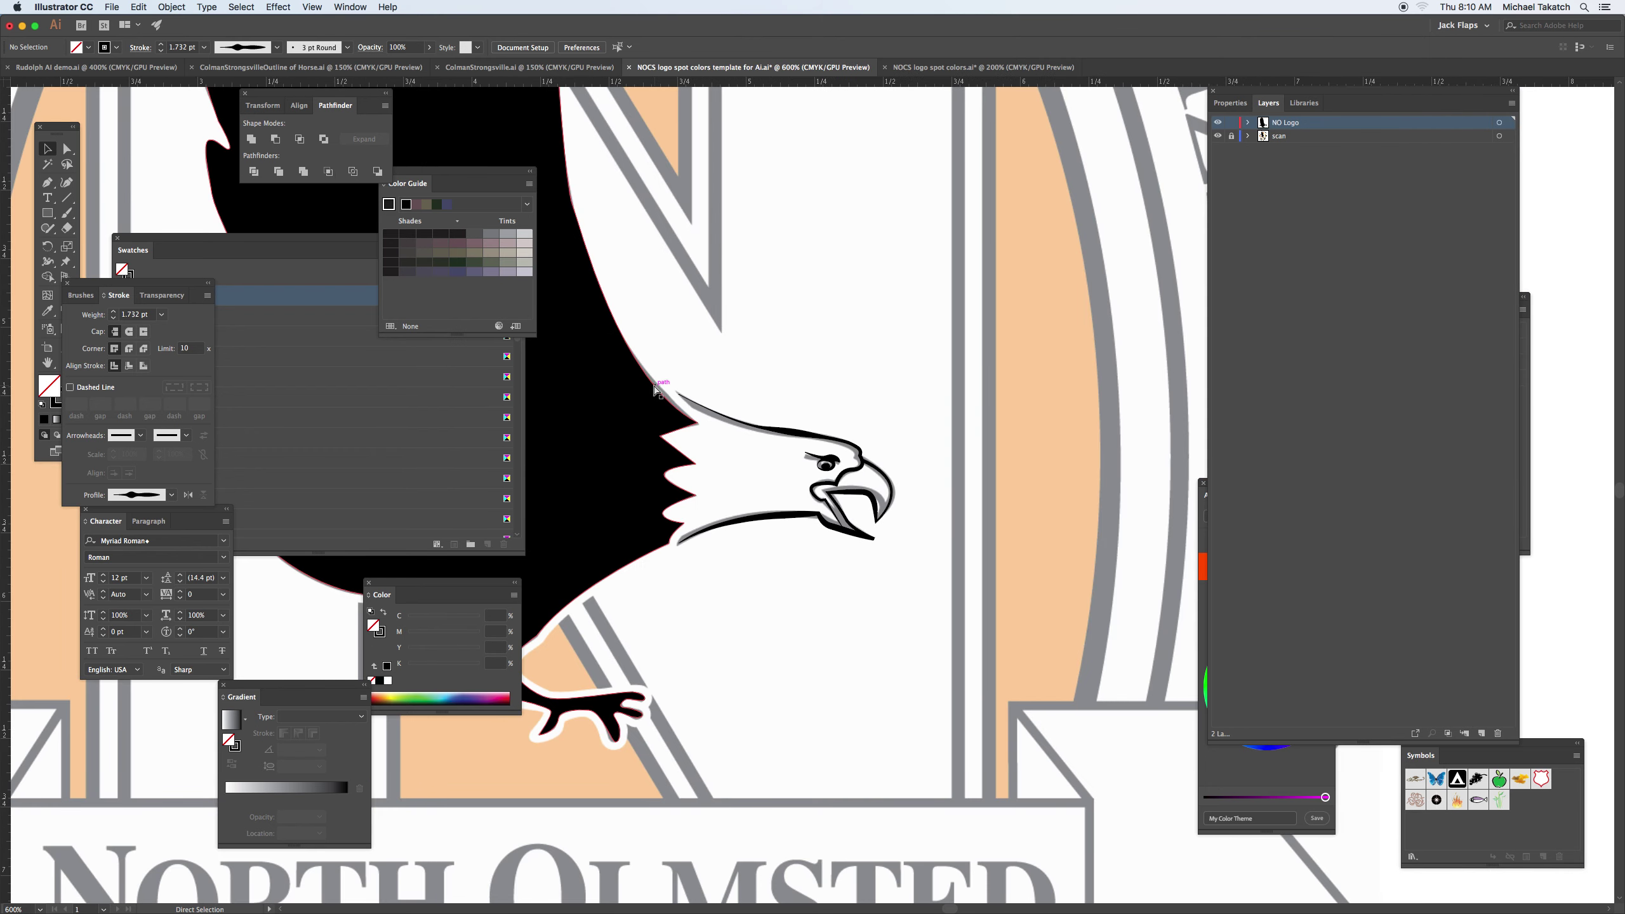
pyautogui.press('super+minus')
pyautogui.press('super+minus')
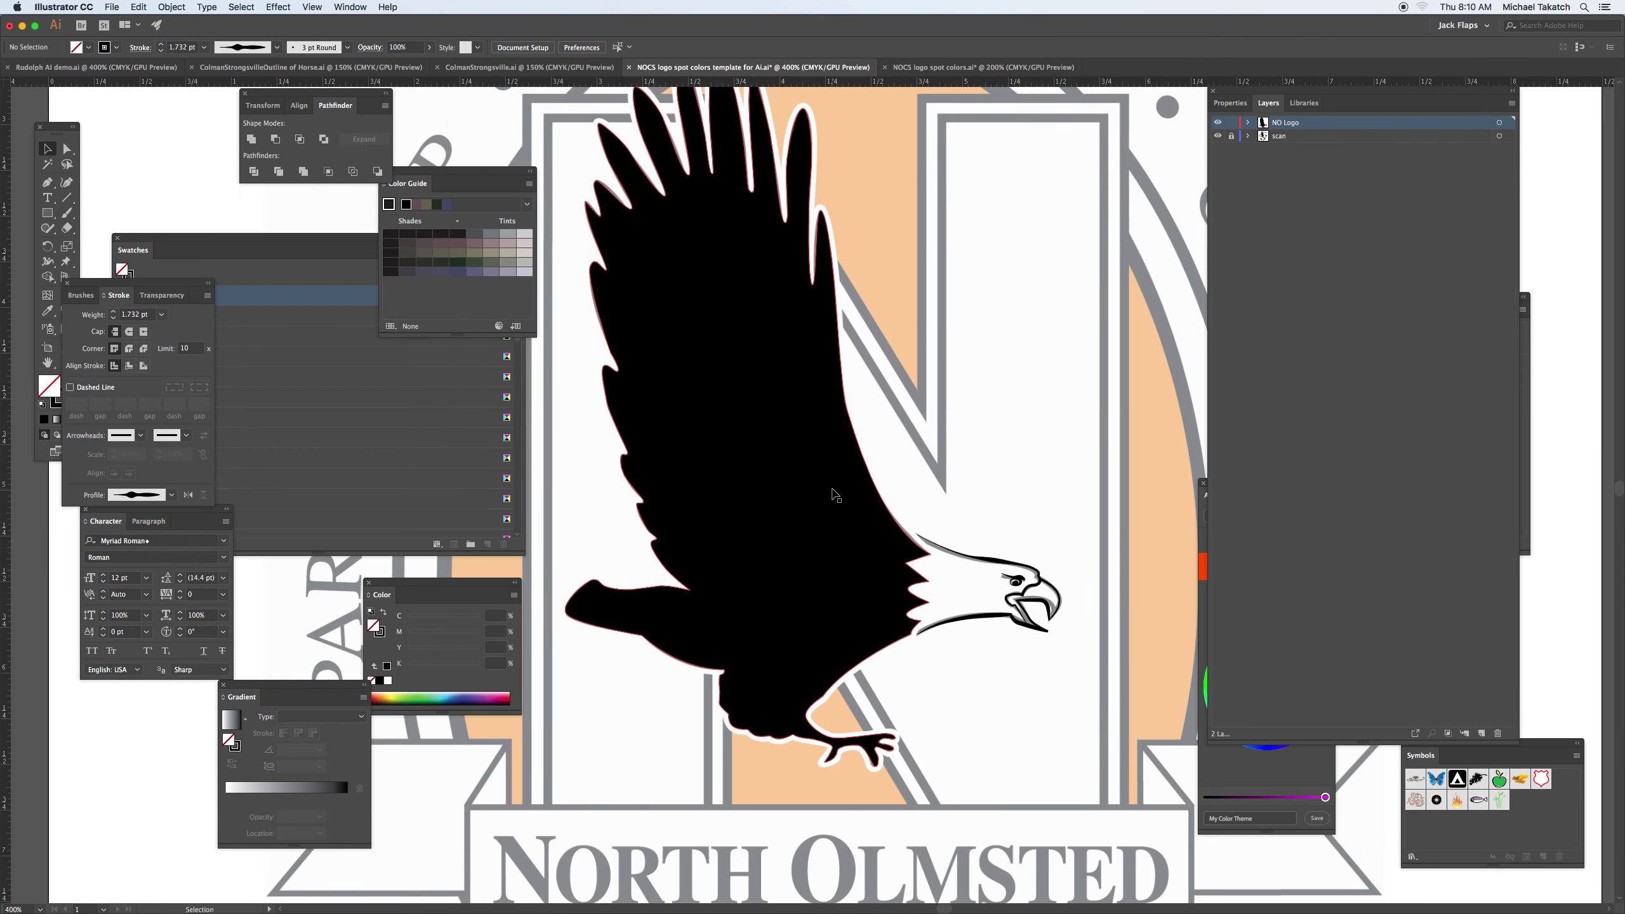
pyautogui.press('v')
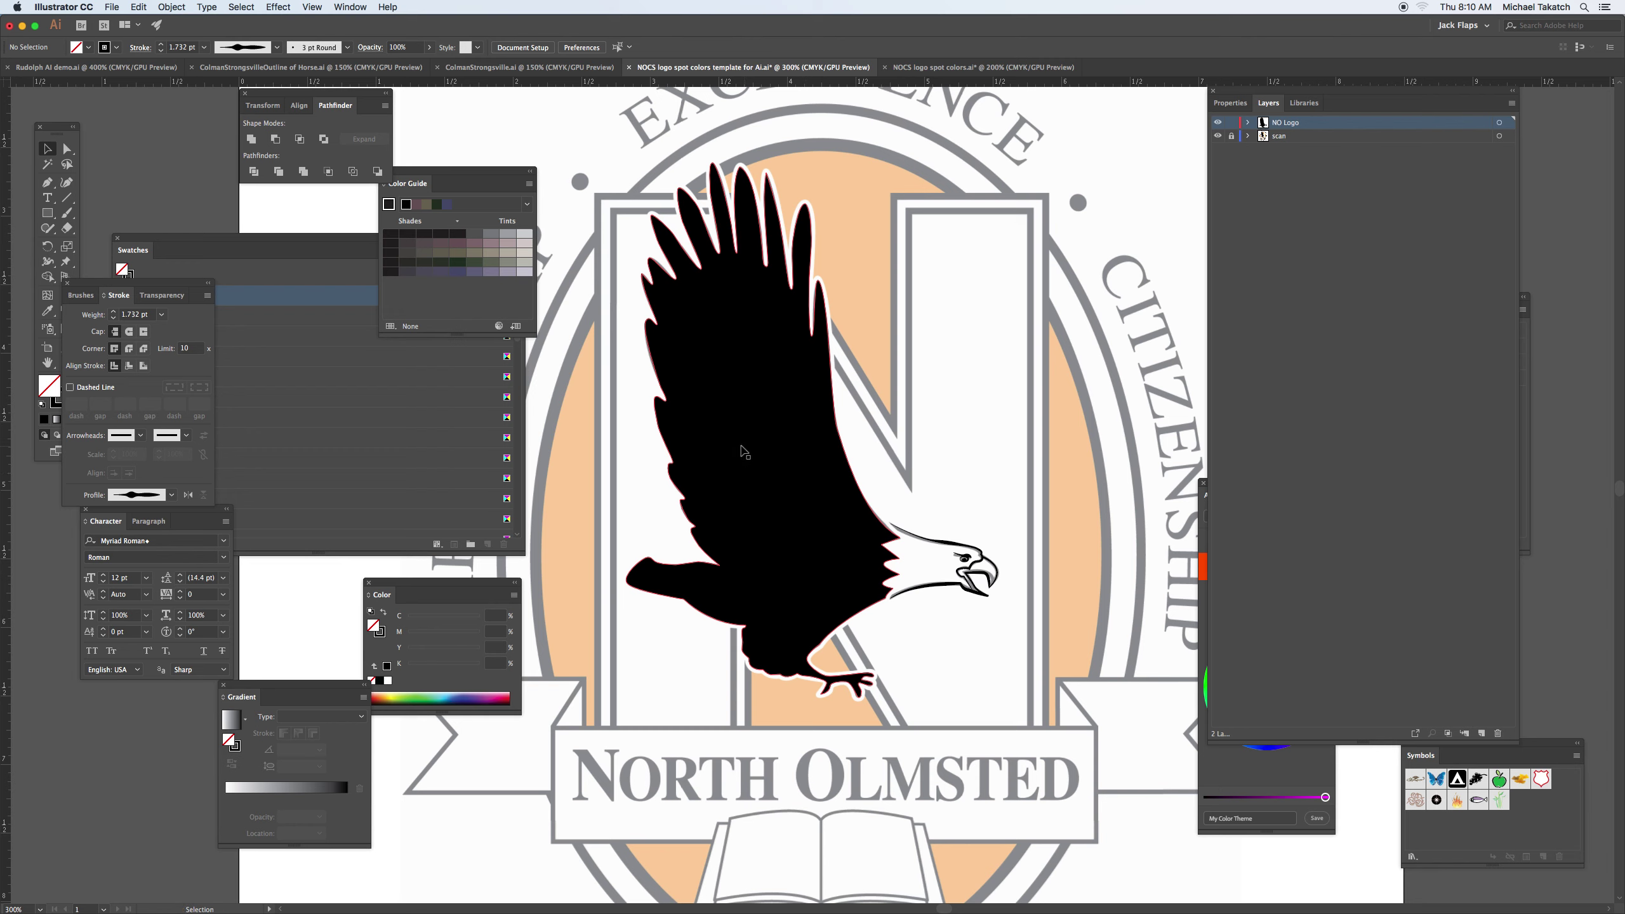
# Give the eagle's black body a white 1 pt stroke aligned to the outside of its path.
pyautogui.click(734, 449)
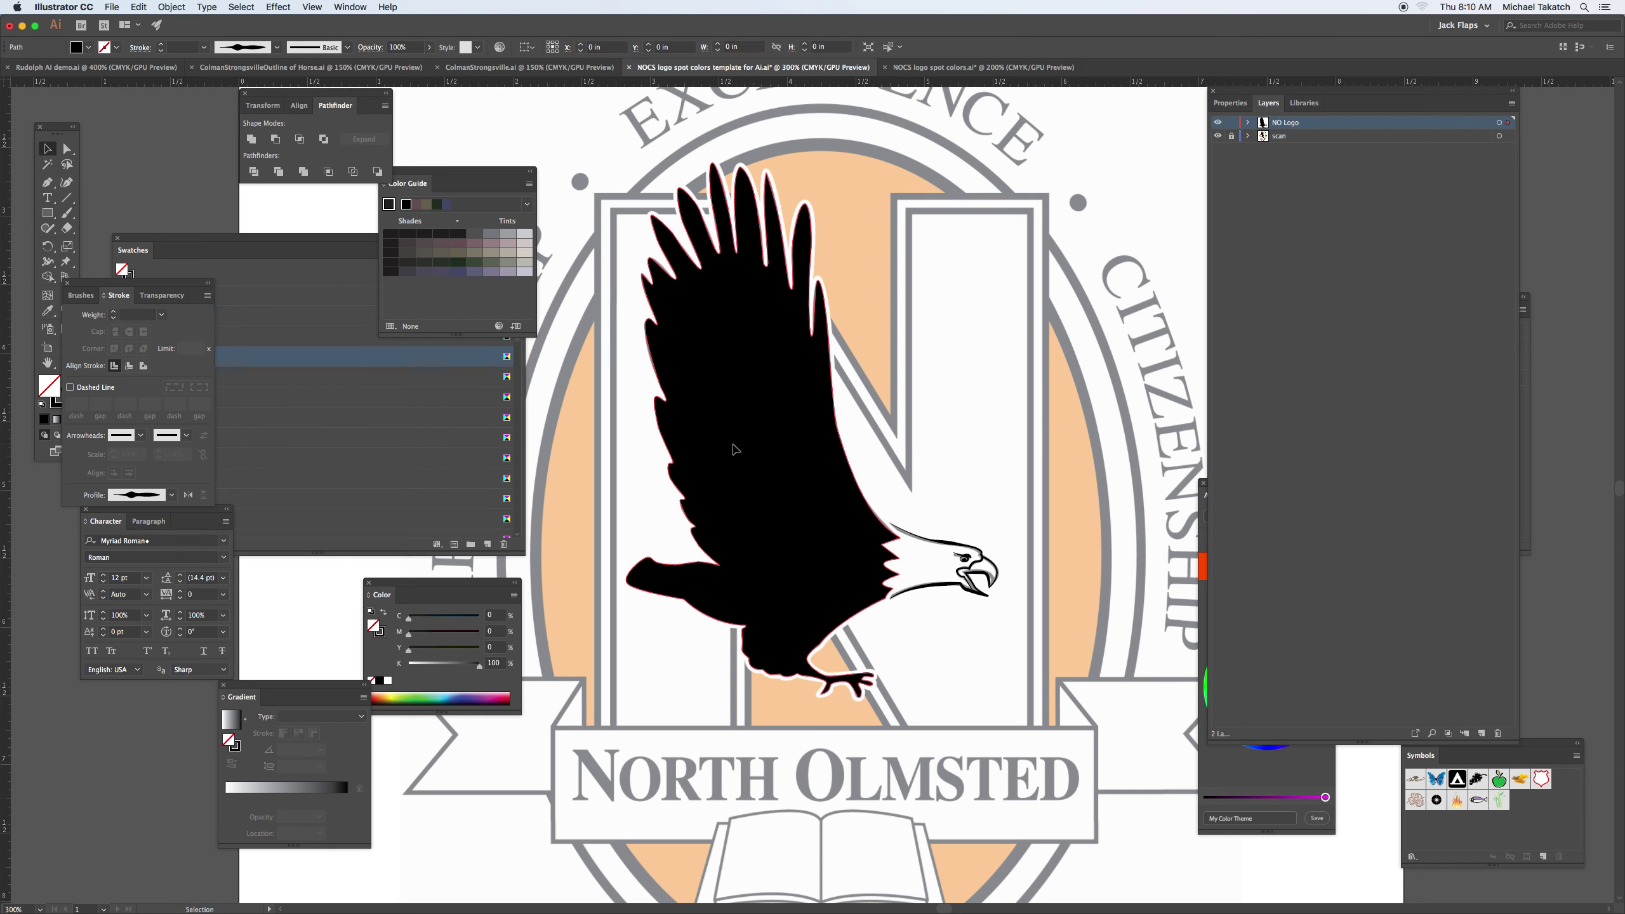
pyautogui.click(57, 404)
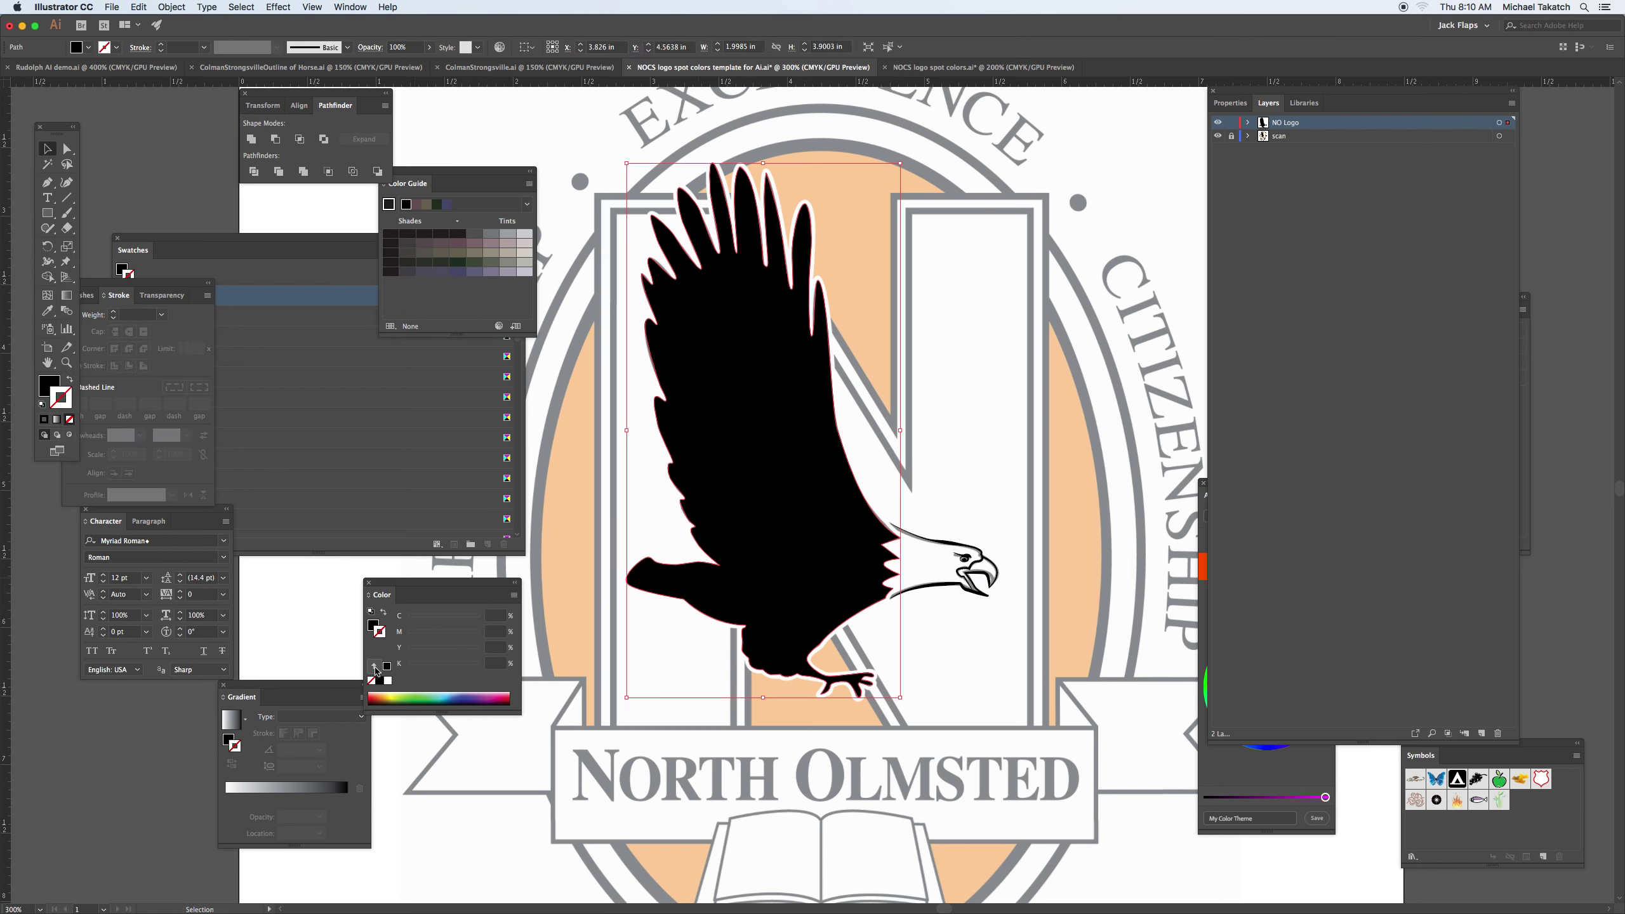
pyautogui.click(388, 682)
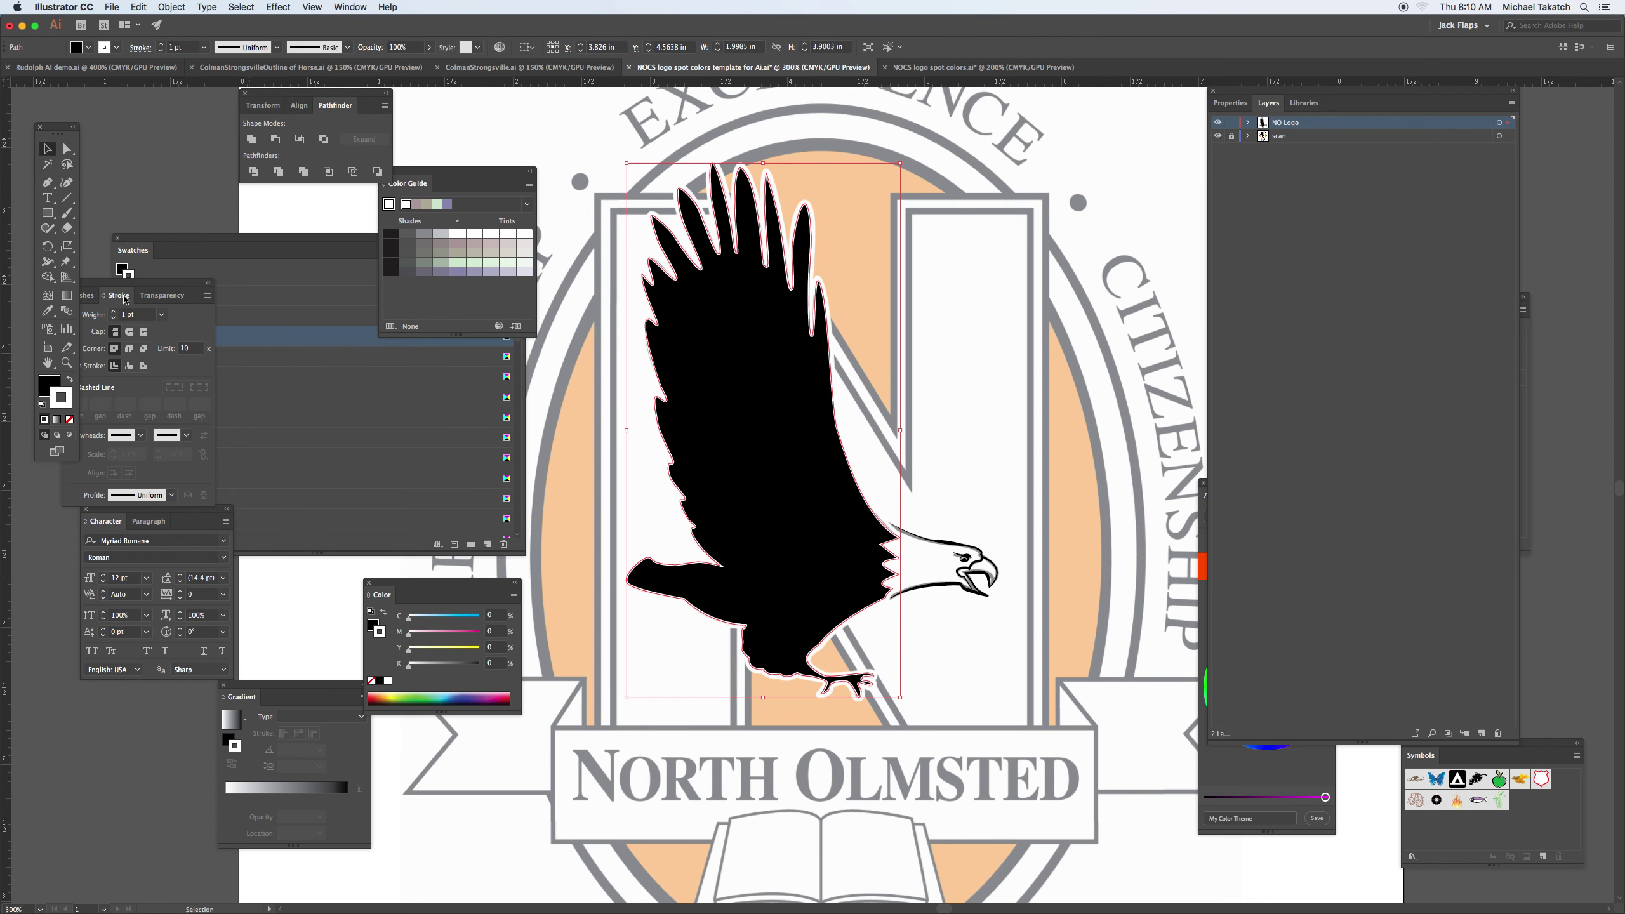
pyautogui.click(143, 366)
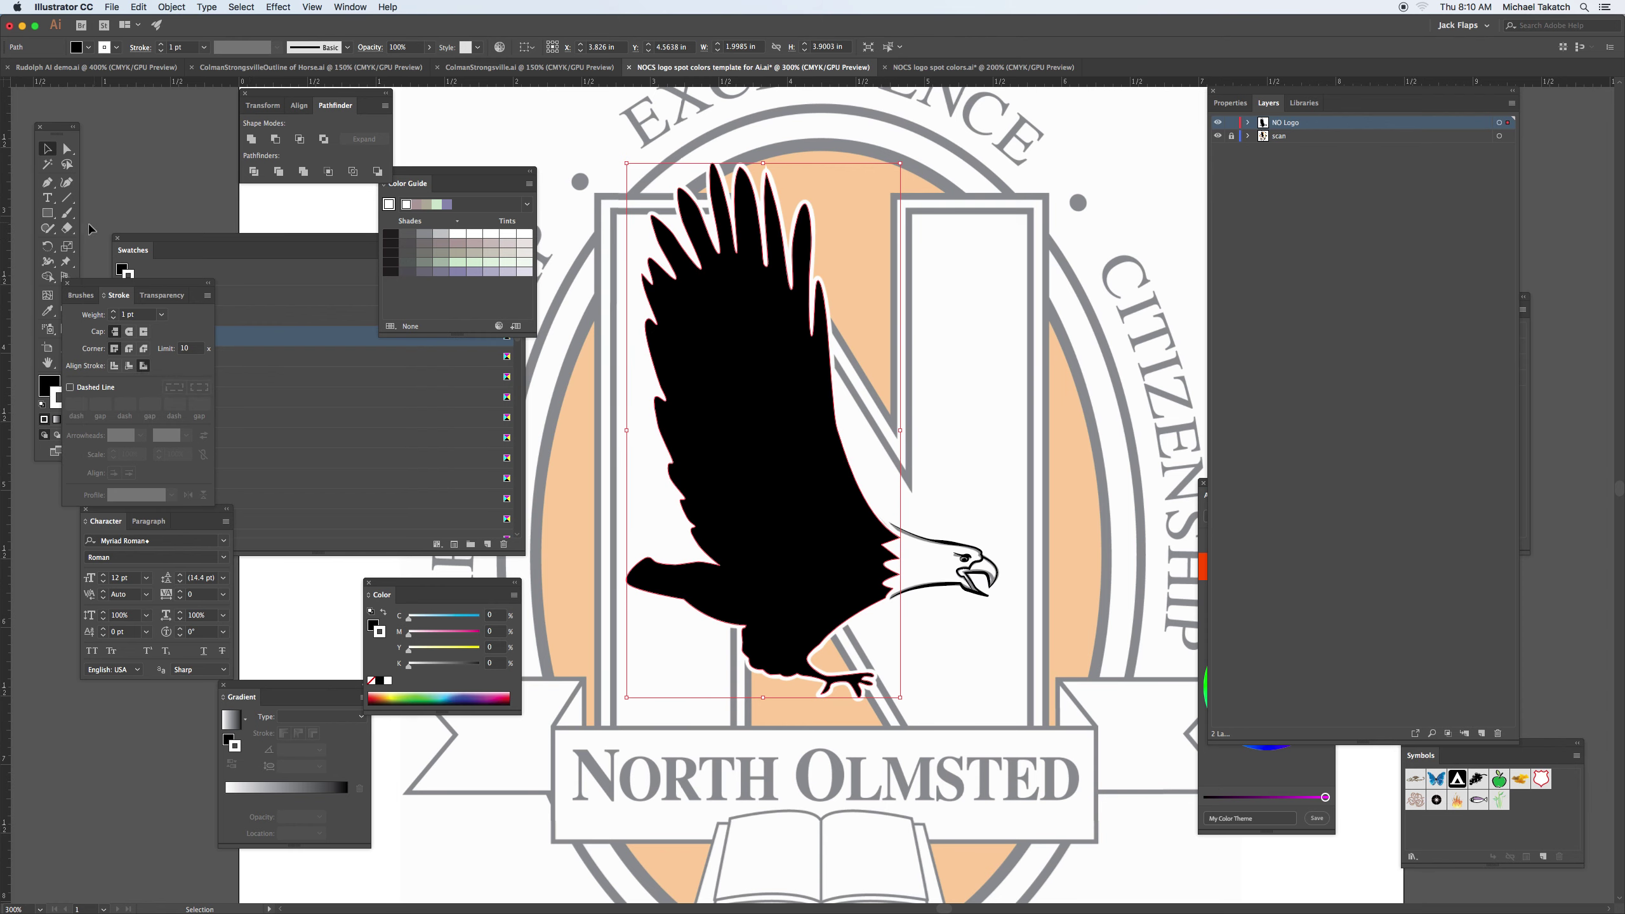
pyautogui.click(55, 152)
pyautogui.click(422, 125)
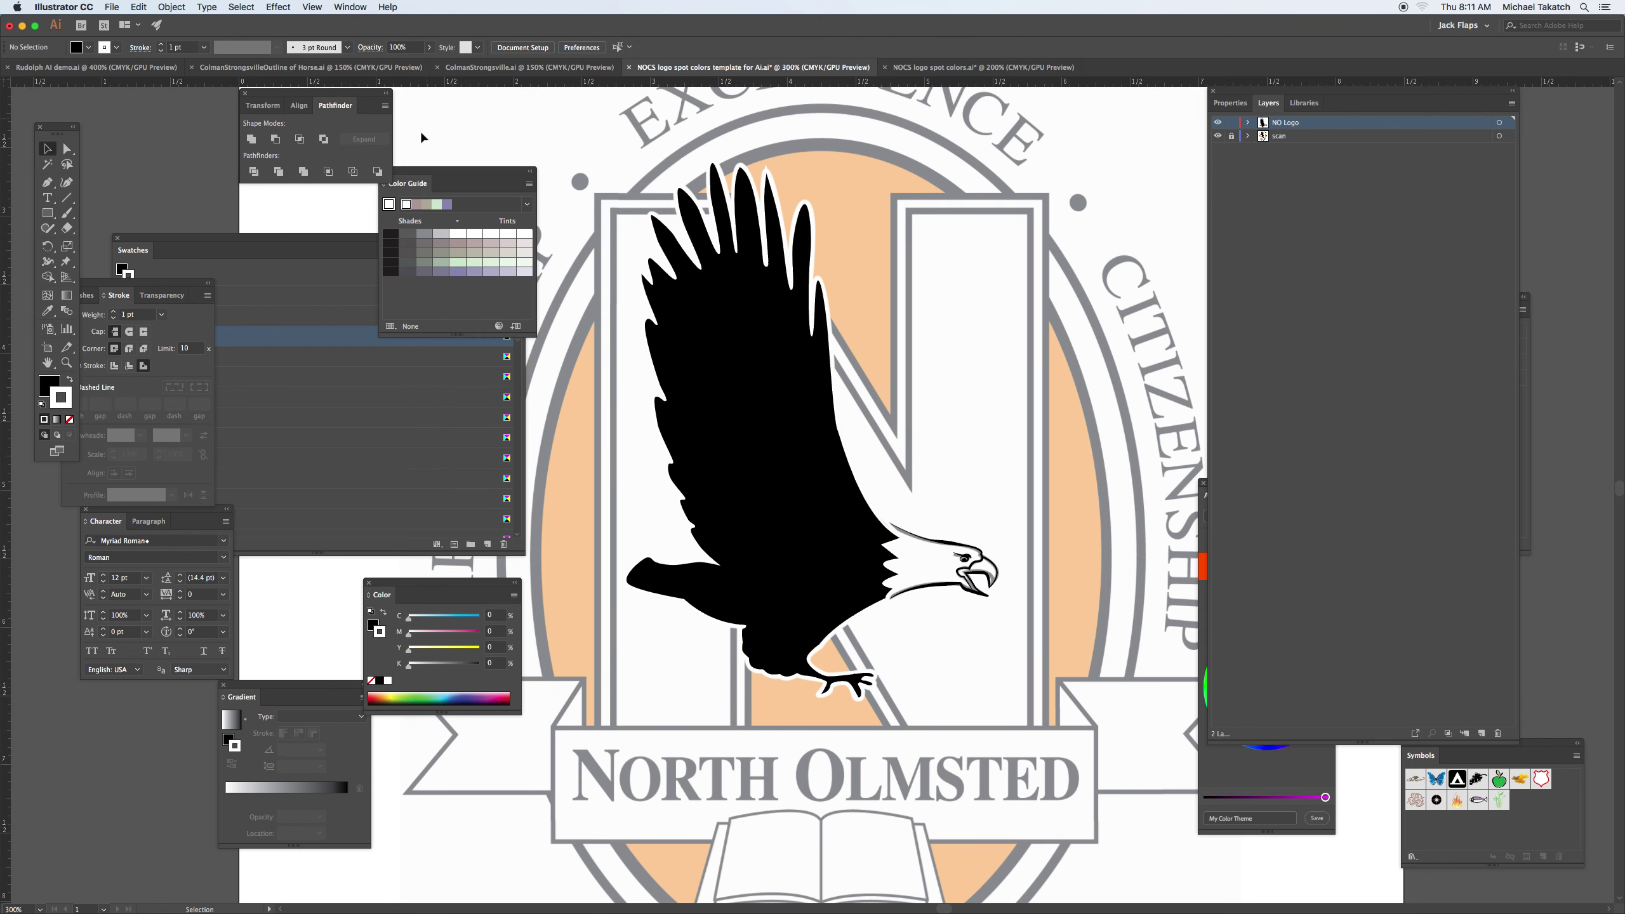
# Group all parts of the eagle, test the group by moving it aside, and undo the move.
pyautogui.press('super+minus')
pyautogui.press('super+minus')
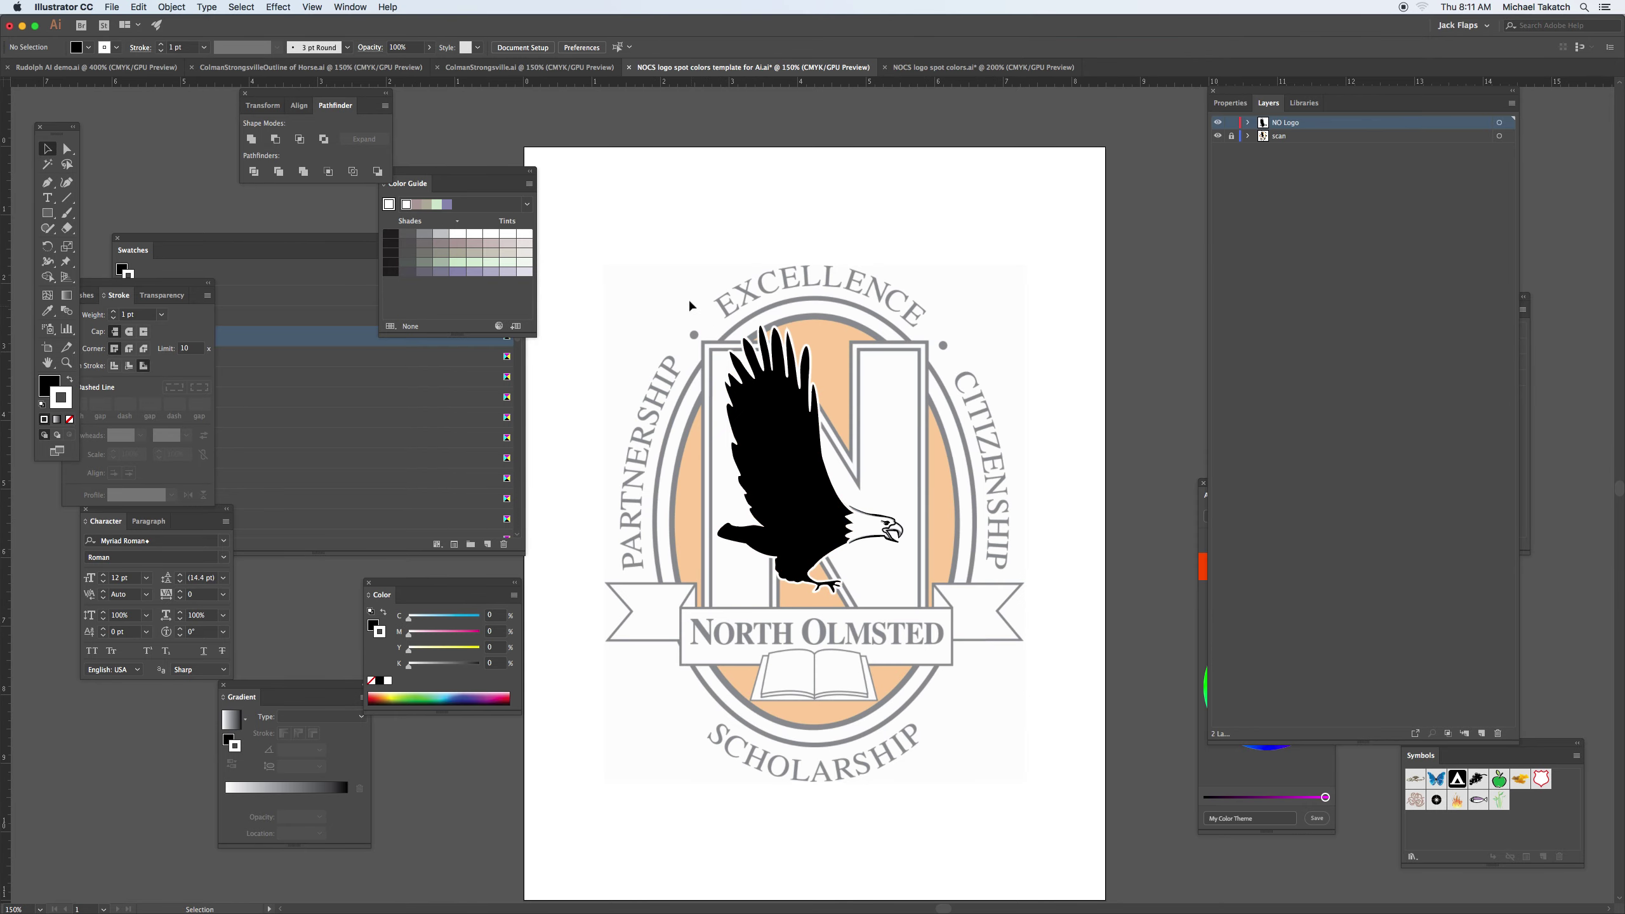
pyautogui.moveTo(689, 306); pyautogui.dragTo(945, 620)
pyautogui.click(808, 511)
pyautogui.moveTo(801, 508); pyautogui.dragTo(1009, 382)
pyautogui.press('super+z')
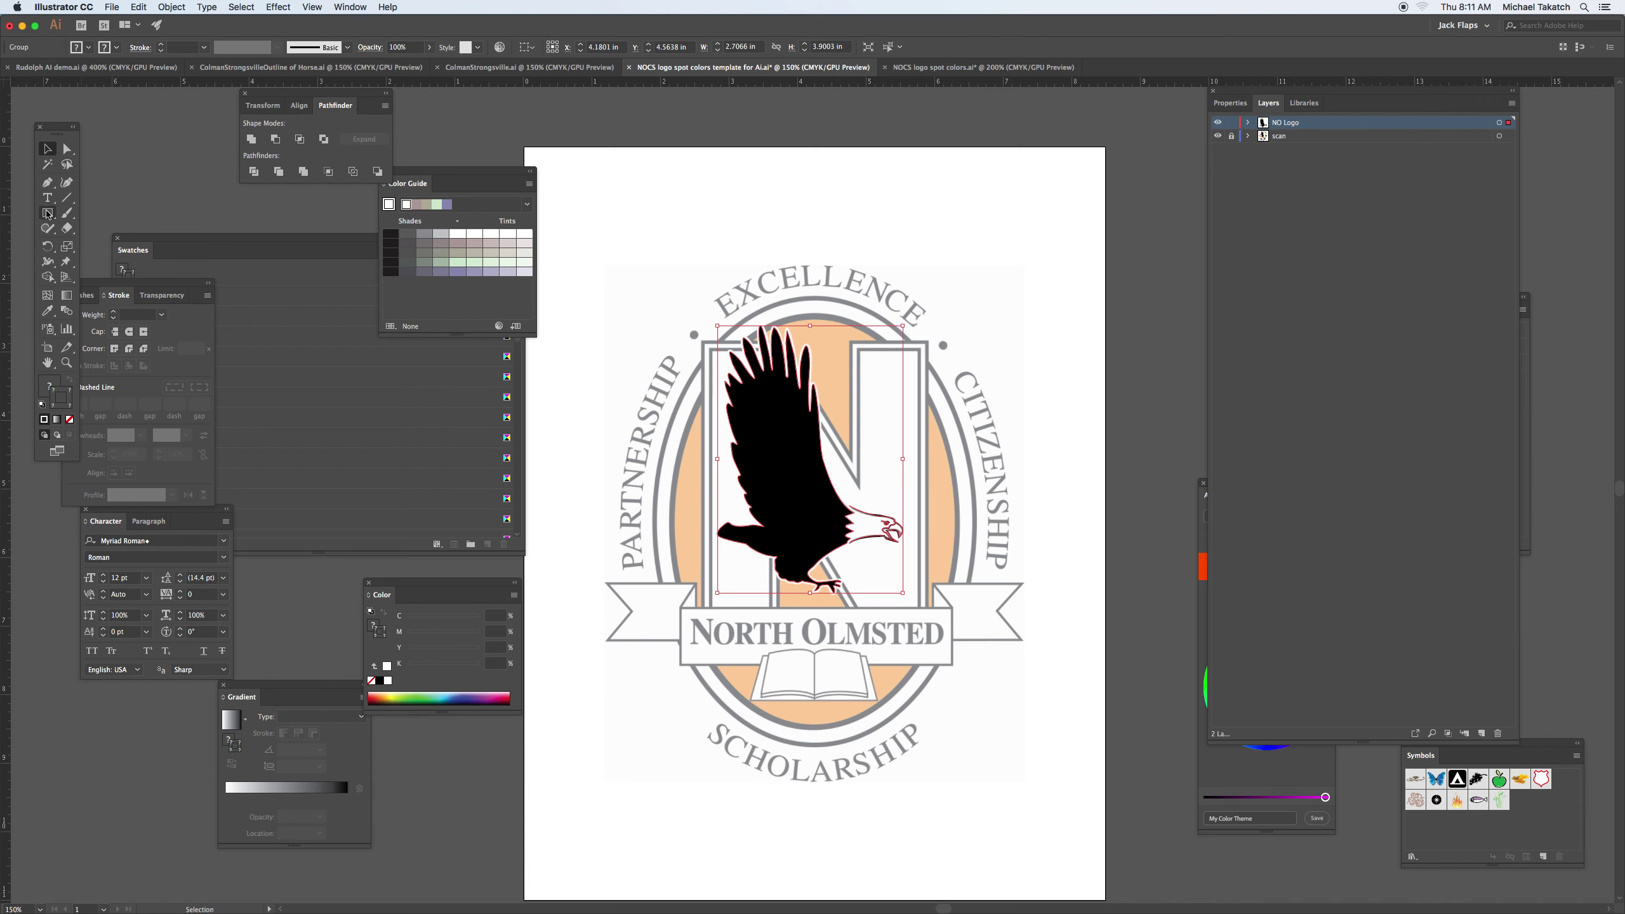
# Draw a white, strokeless ellipse about 4.23 by 5.99 in over the scan's inner oval and place a vertical and a horizontal guide through its centre.
pyautogui.moveTo(47, 213); pyautogui.dragTo(96, 243)
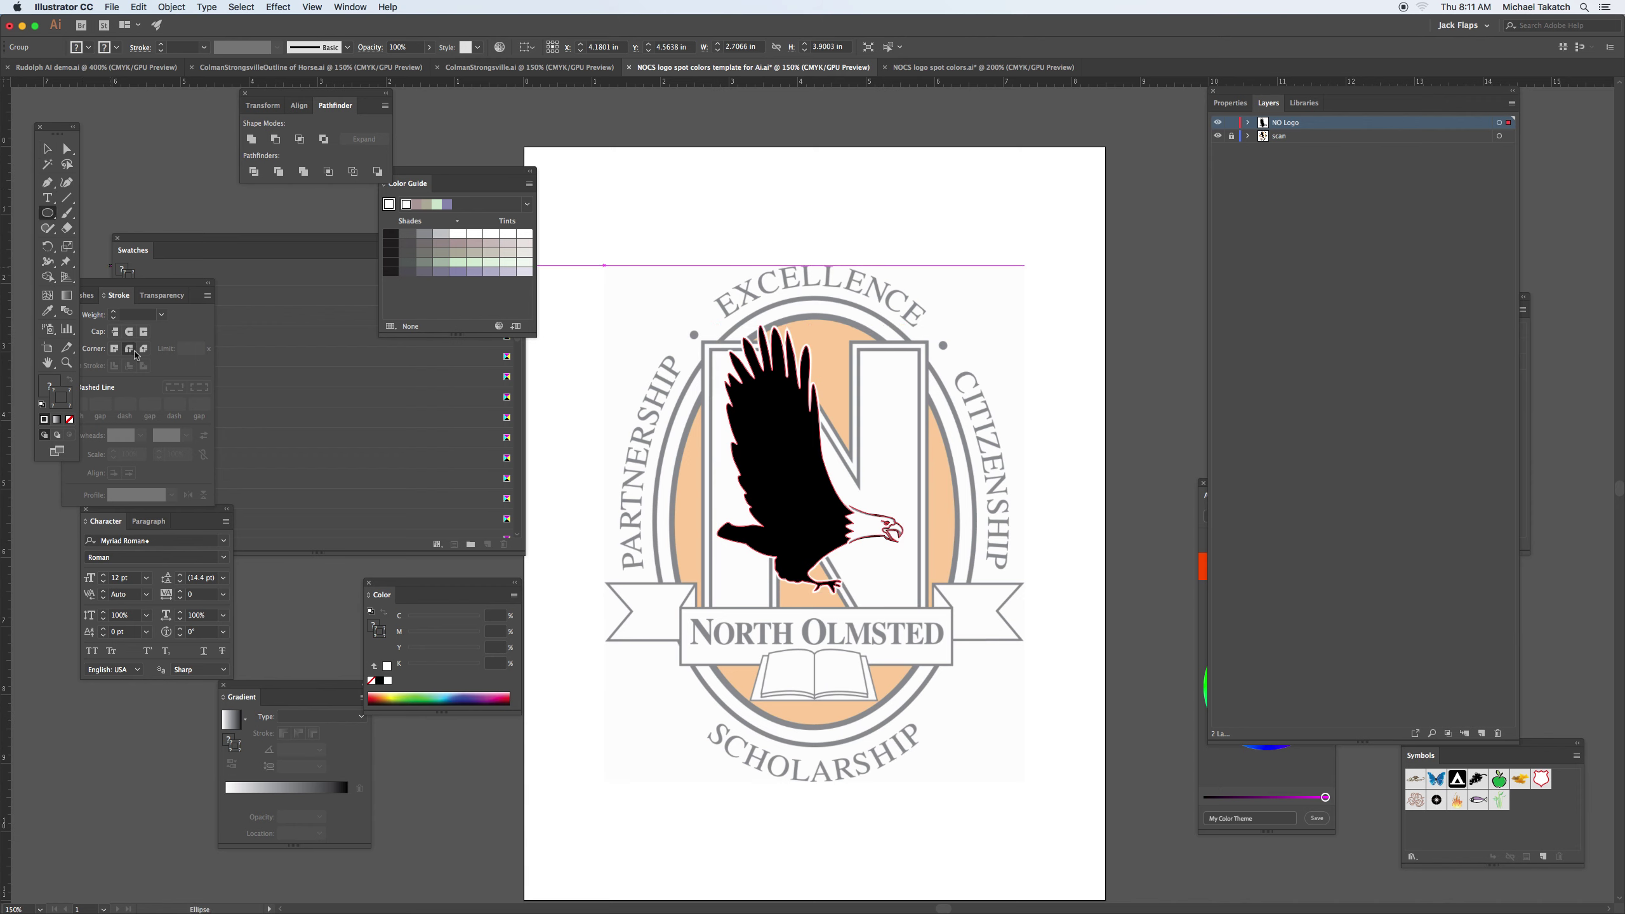
pyautogui.keyDown('super'); pyautogui.click(569, 298); pyautogui.keyUp('super')
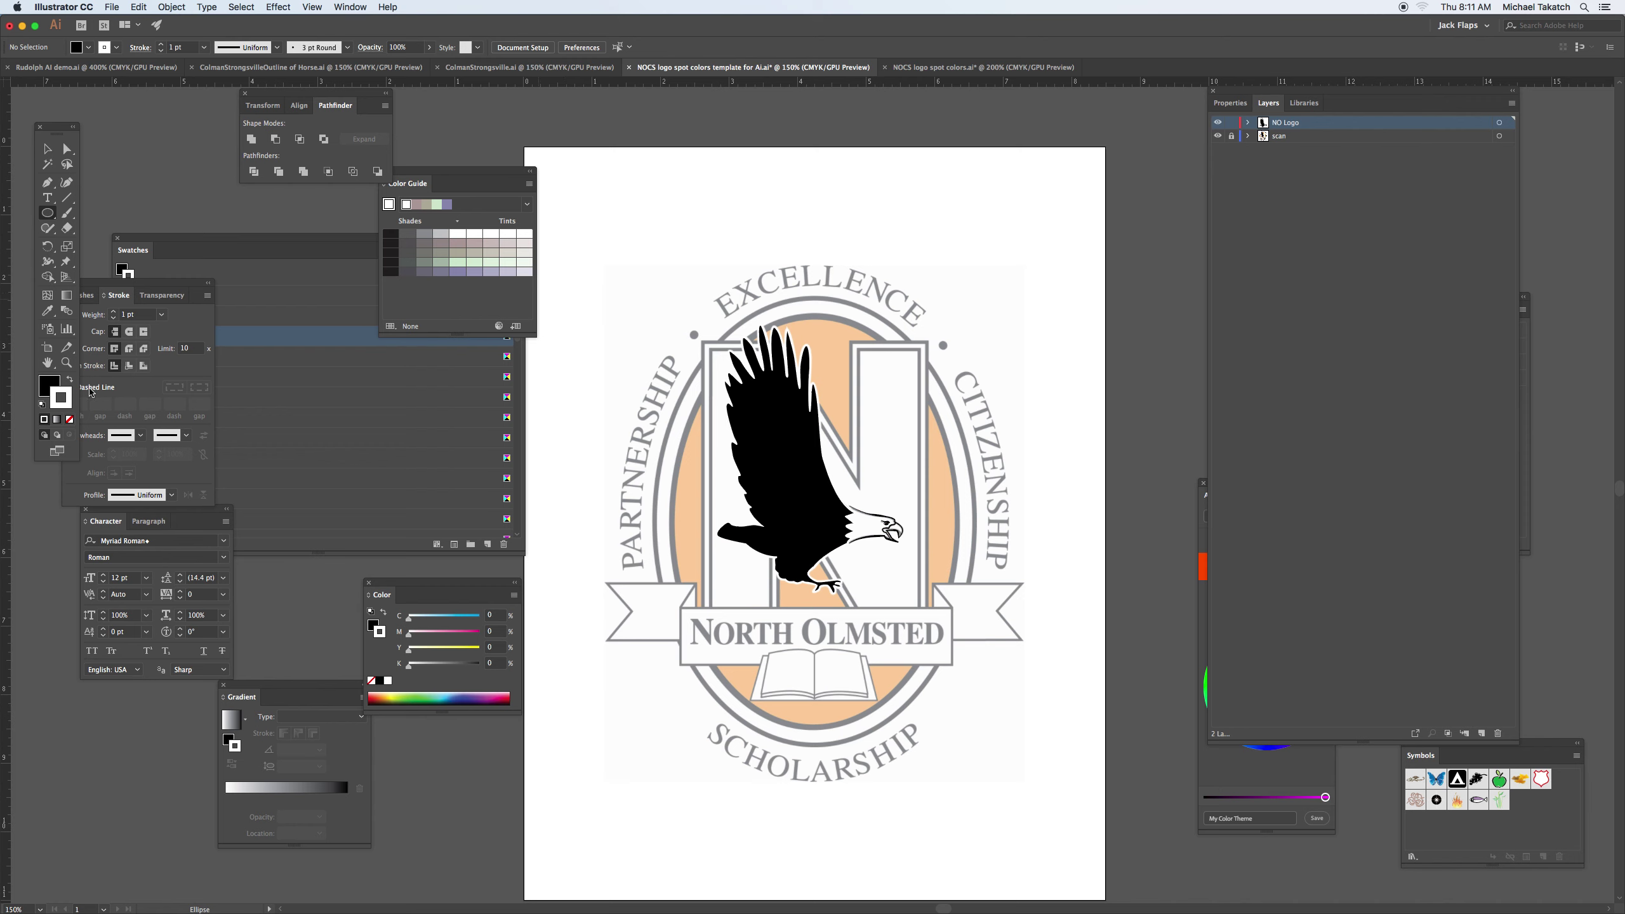
pyautogui.hotkey('shift', 'x')
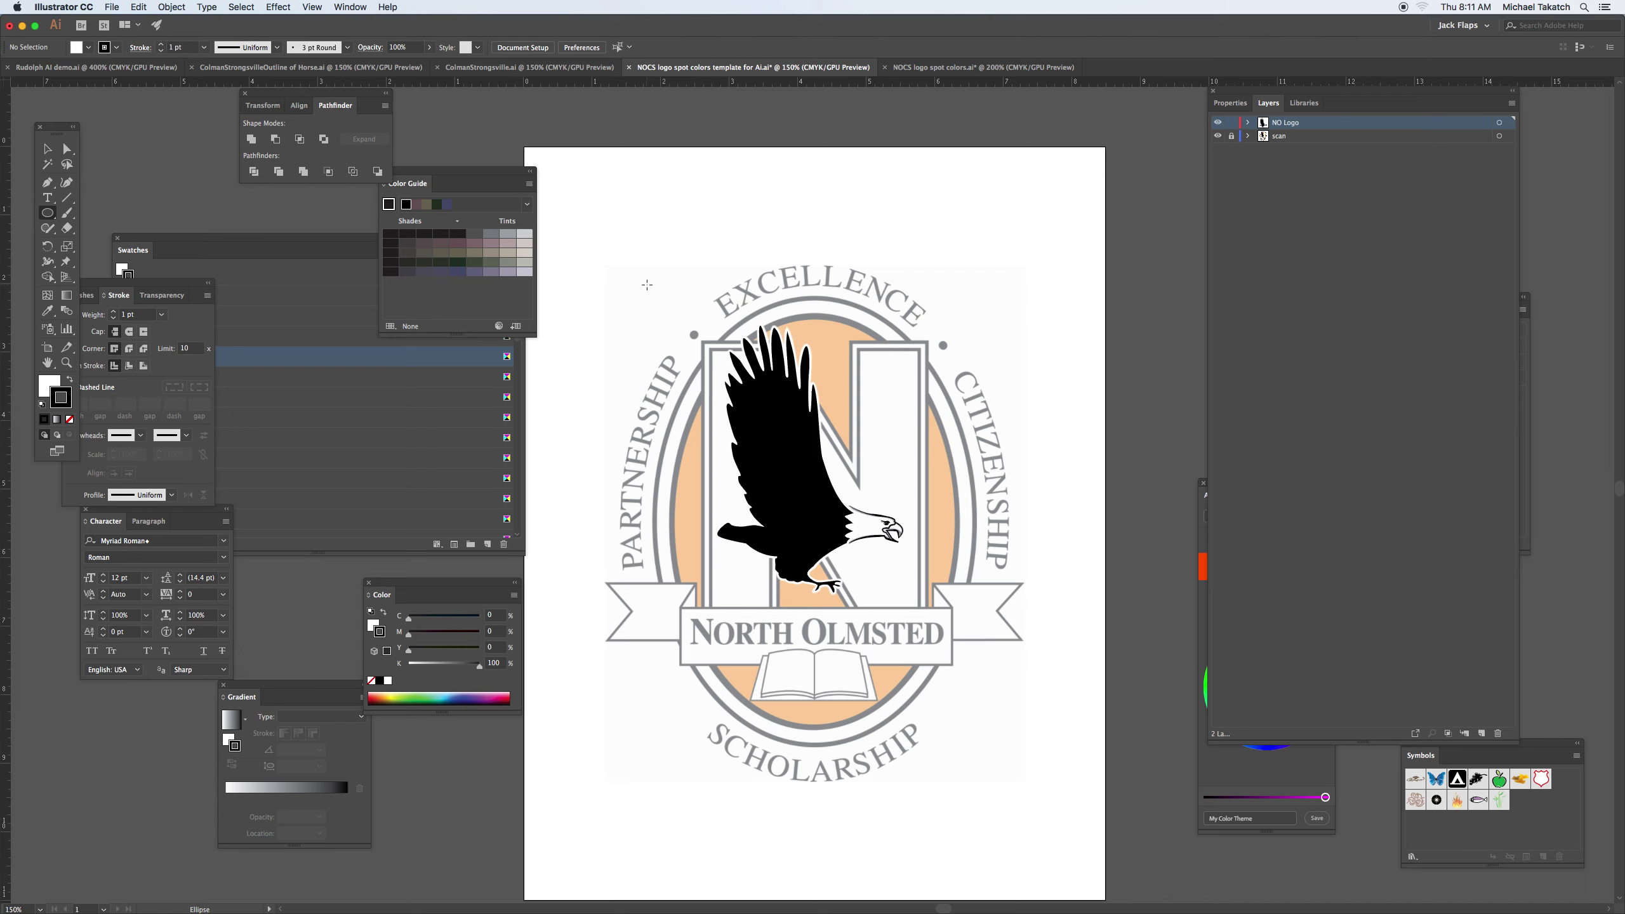
pyautogui.click(69, 420)
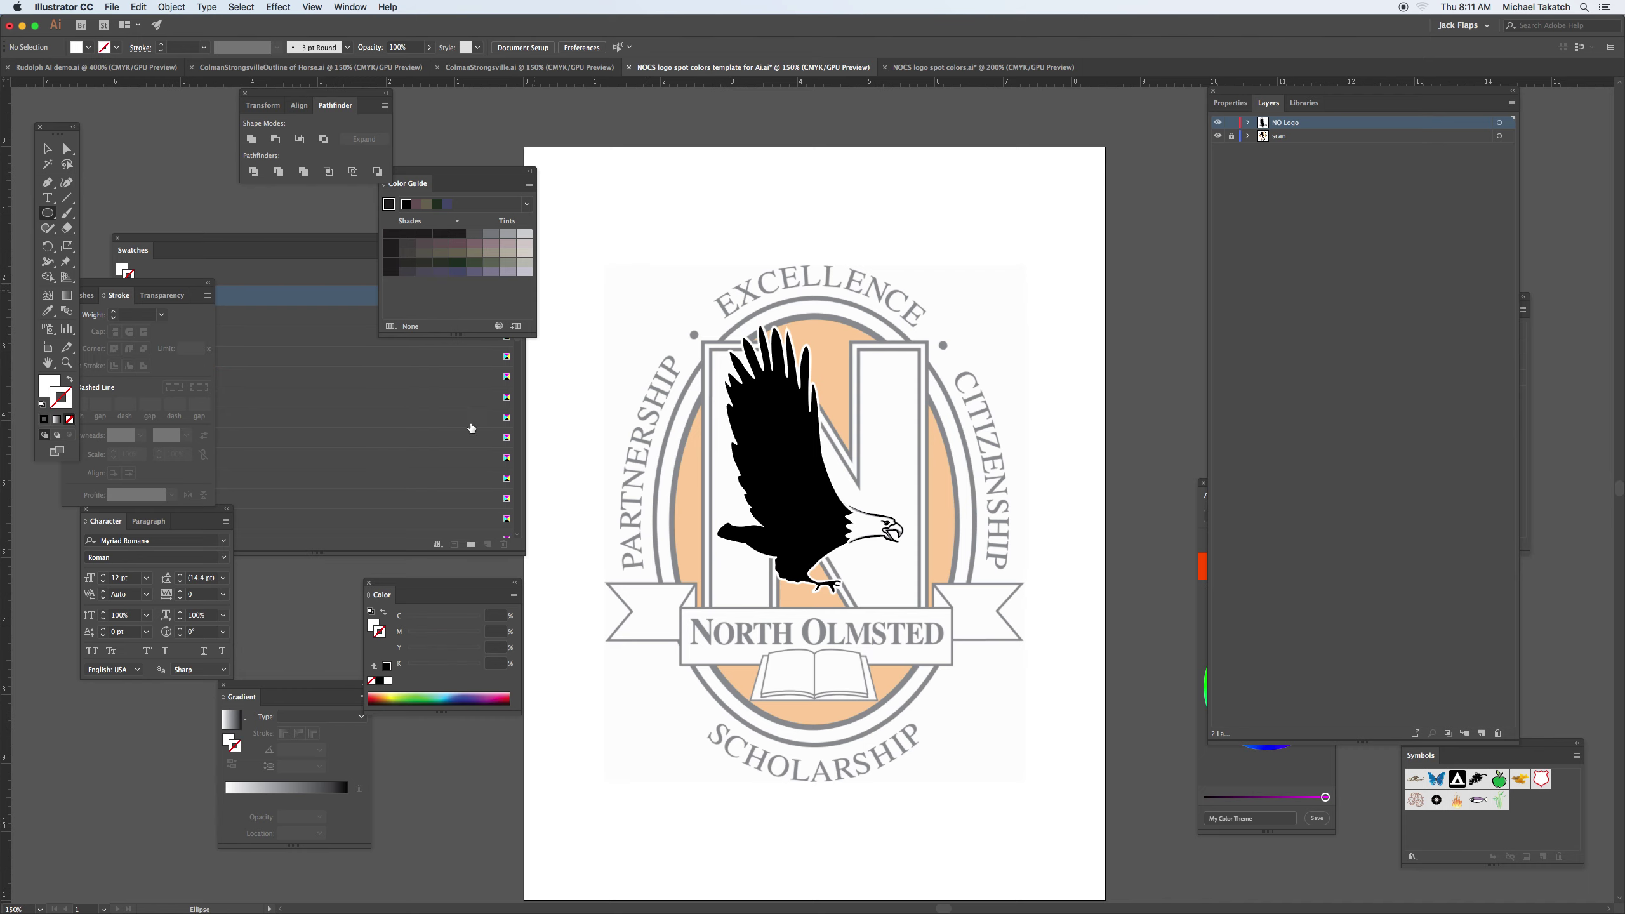
pyautogui.moveTo(668, 313); pyautogui.dragTo(959, 730)
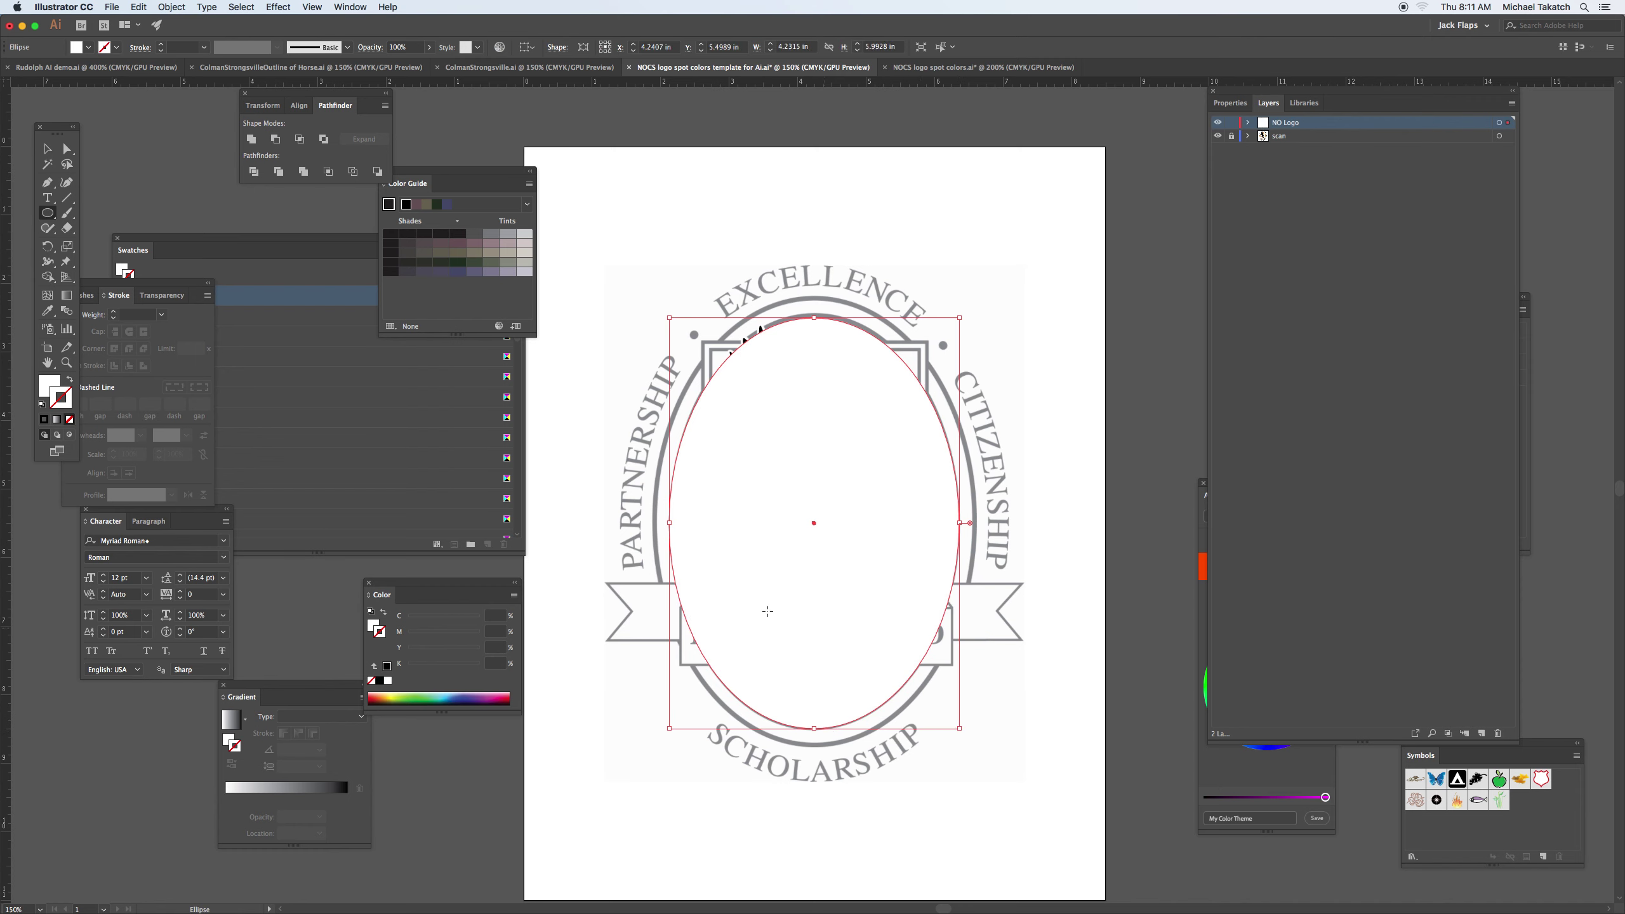
pyautogui.moveTo(7, 467); pyautogui.dragTo(814, 561)
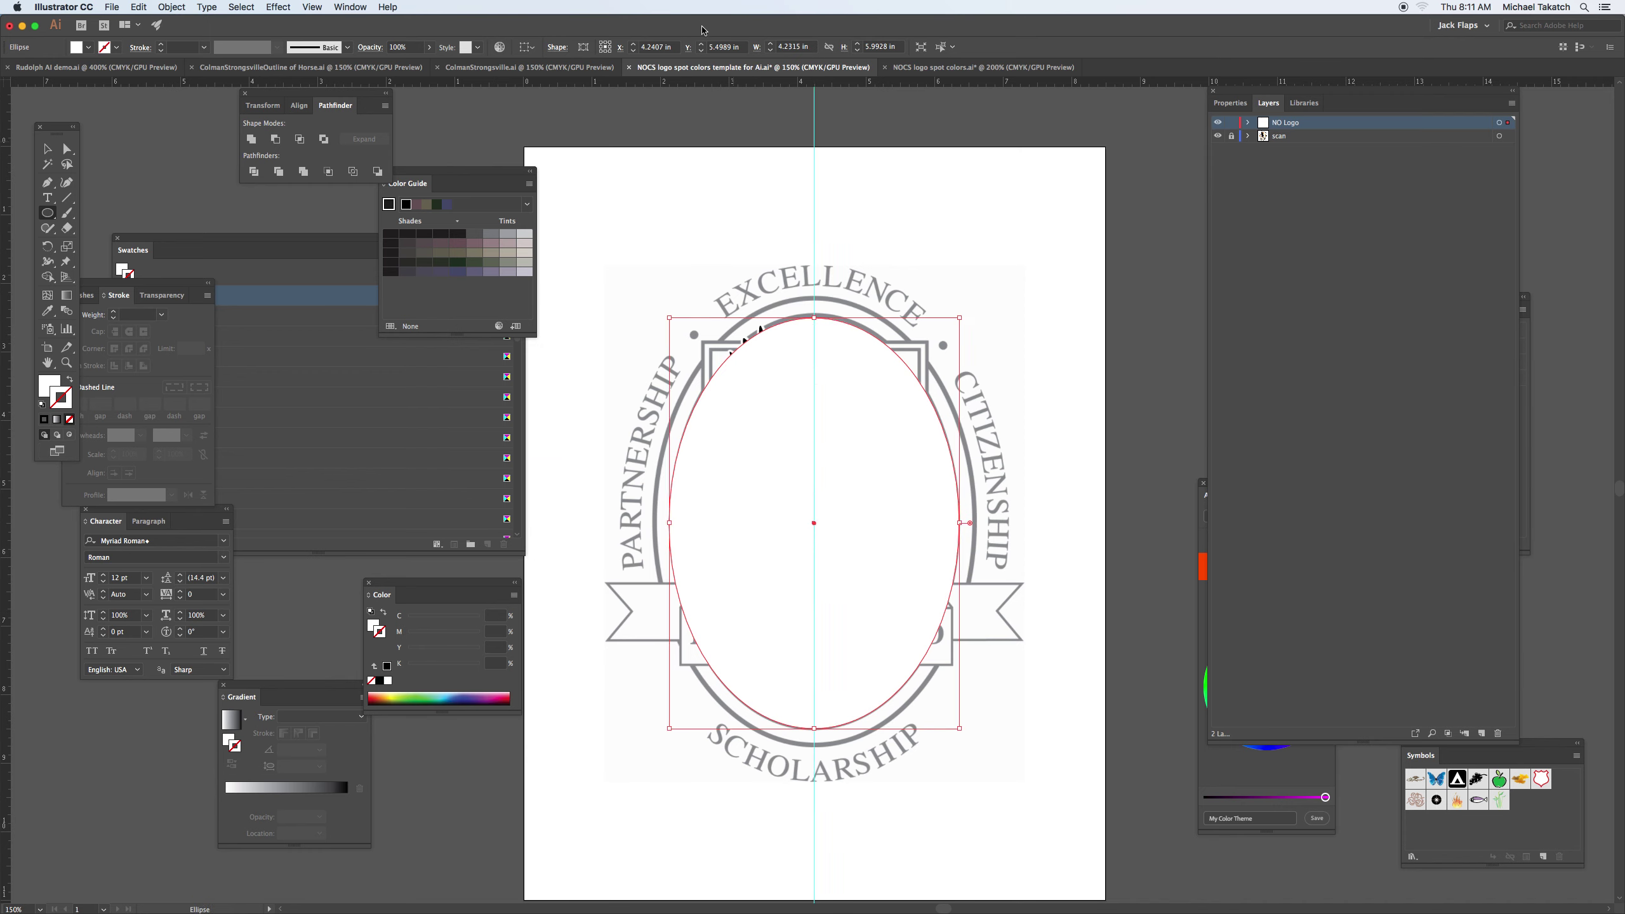
pyautogui.moveTo(708, 82); pyautogui.dragTo(809, 523)
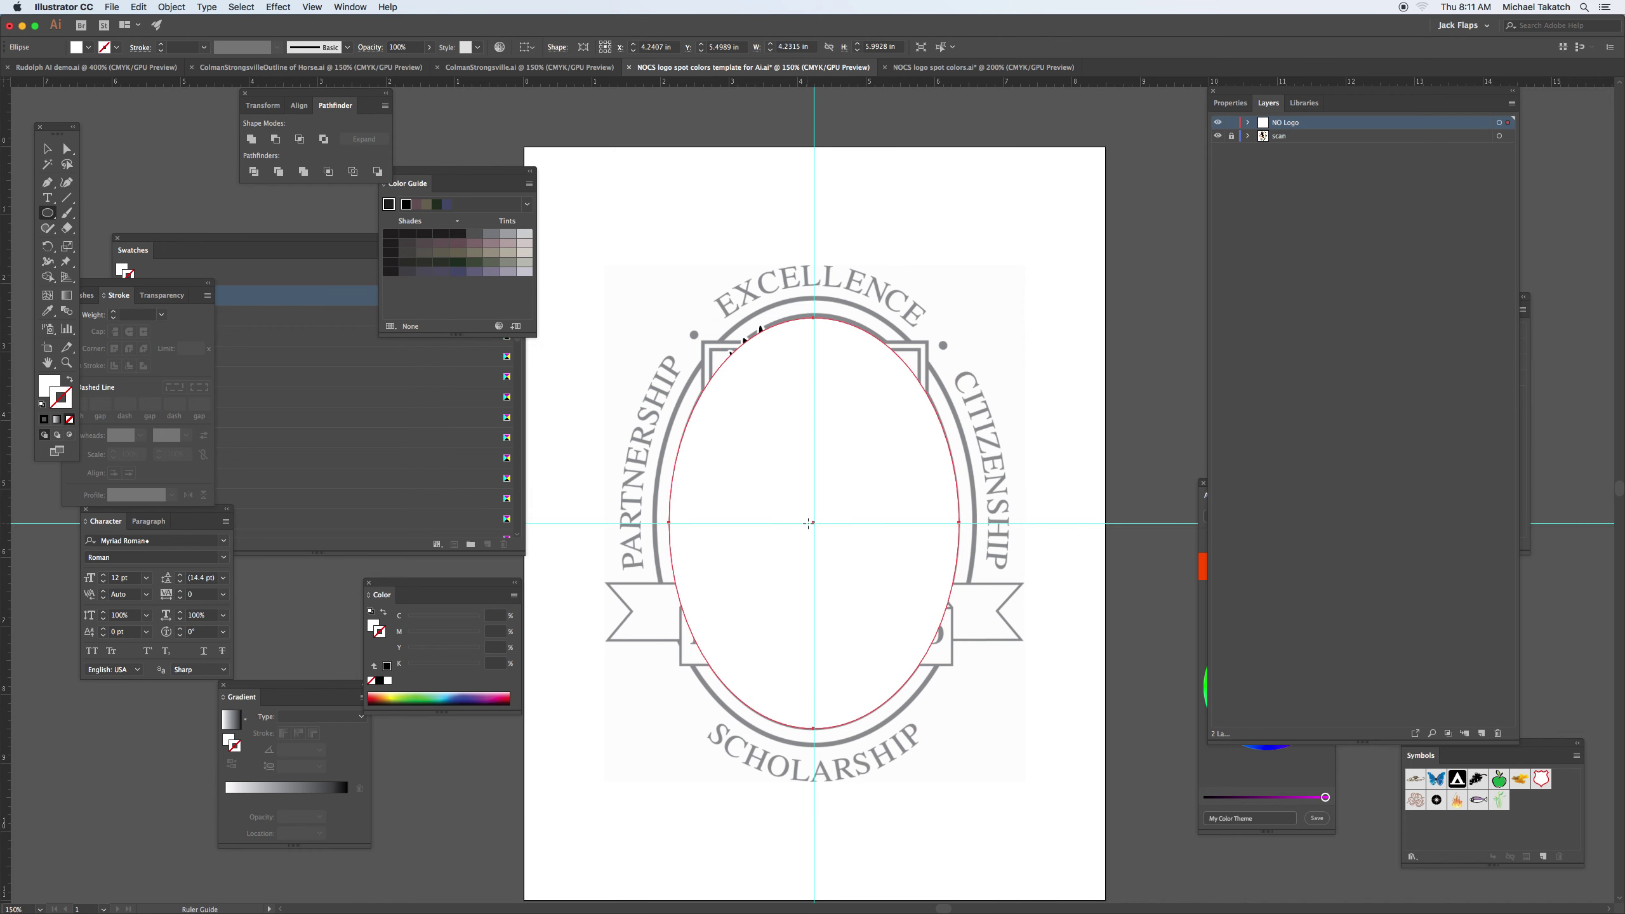
# Remove the ellipse's fill and give it a black stroke with a weight of 6 pt.
pyautogui.press('d')
pyautogui.click(55, 386)
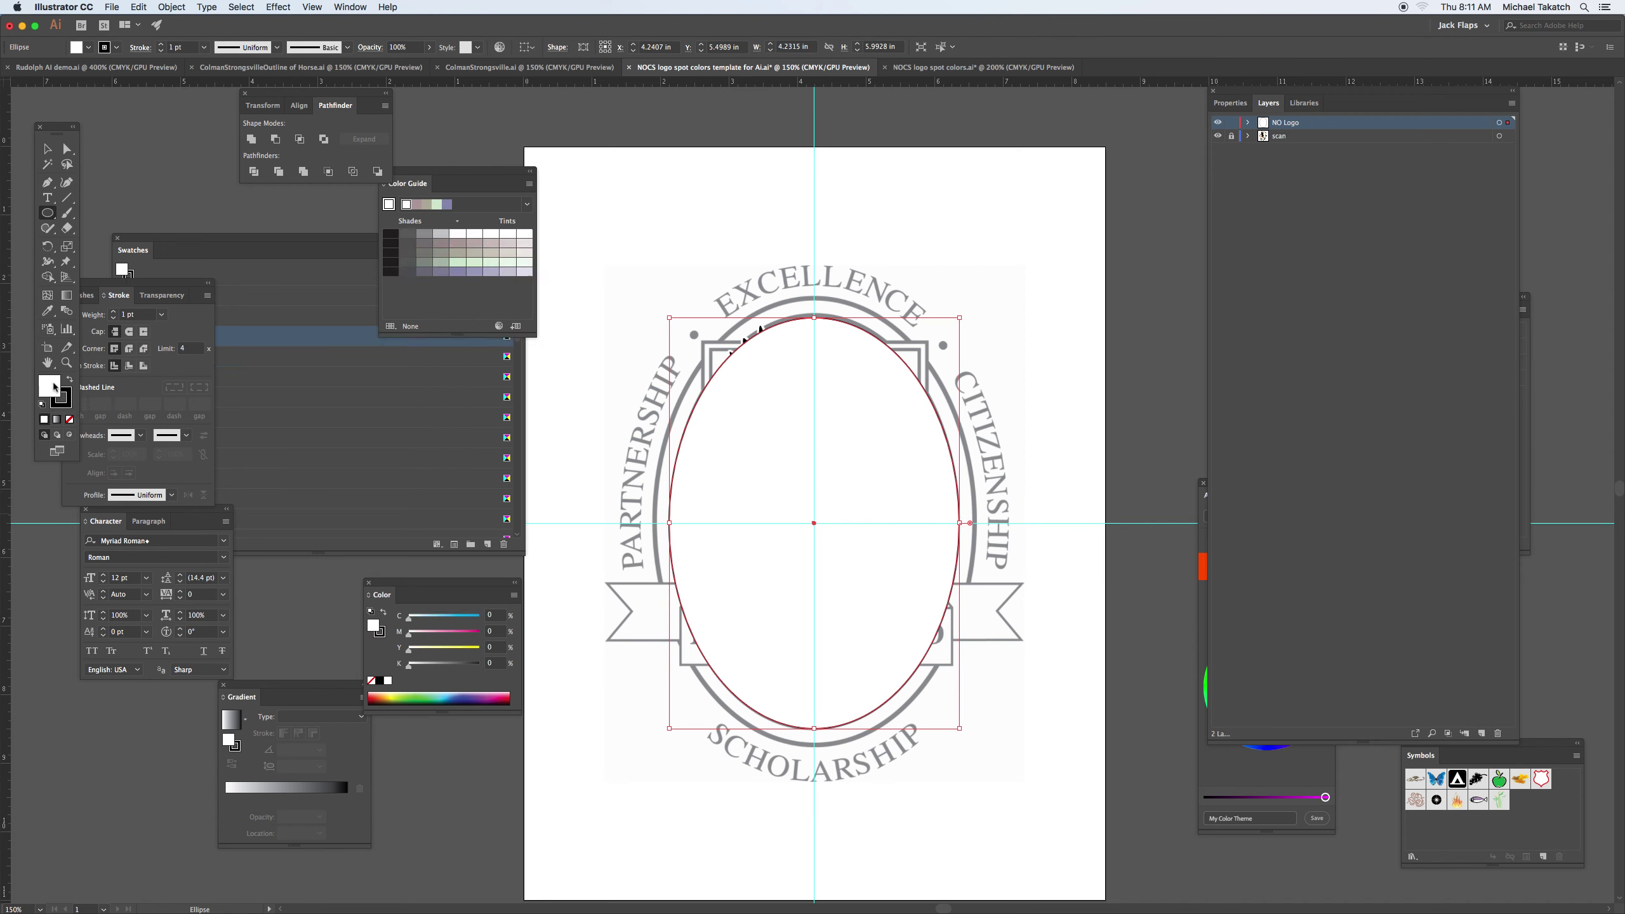
pyautogui.click(70, 421)
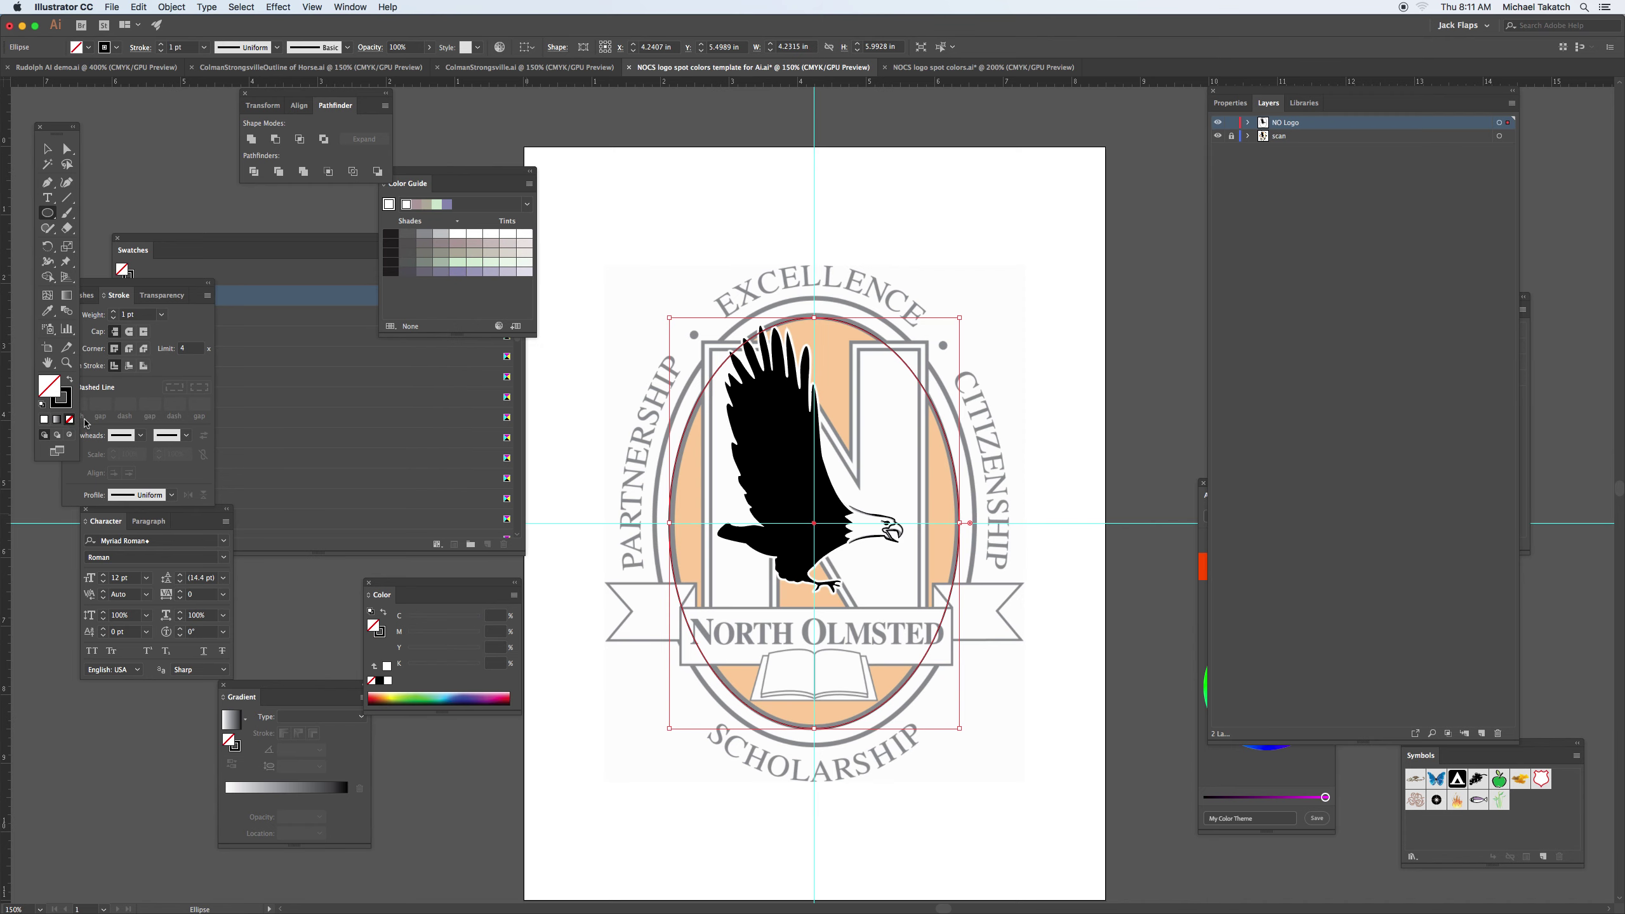
pyautogui.click(142, 314)
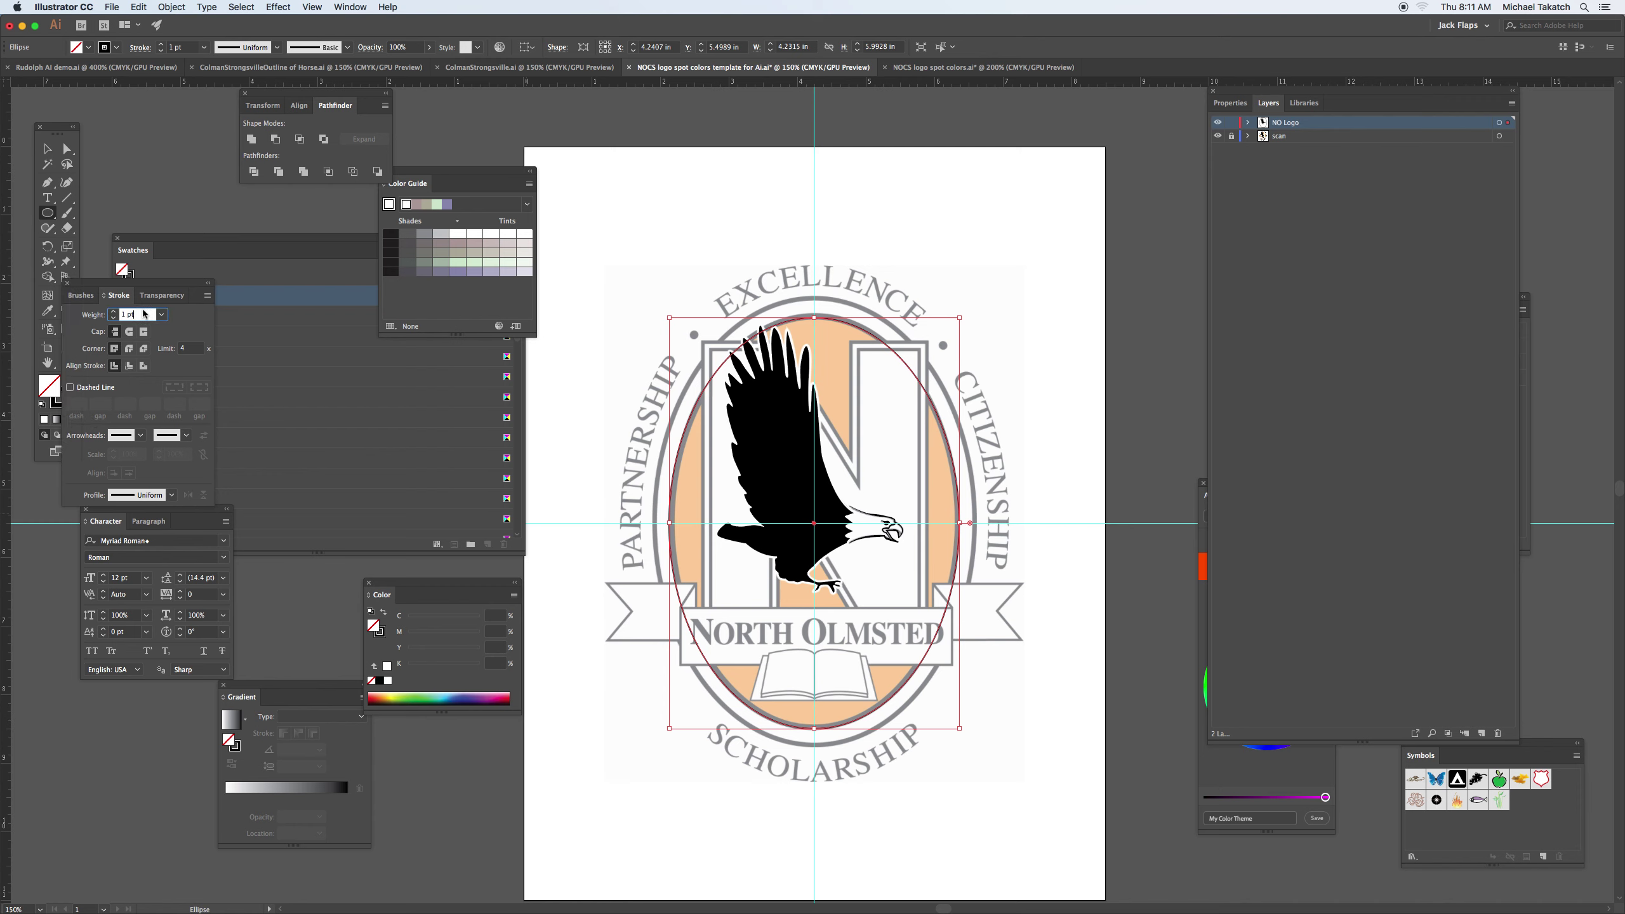
pyautogui.press('Up')
pyautogui.press('Up')
pyautogui.press('Up')
pyautogui.press('Up')
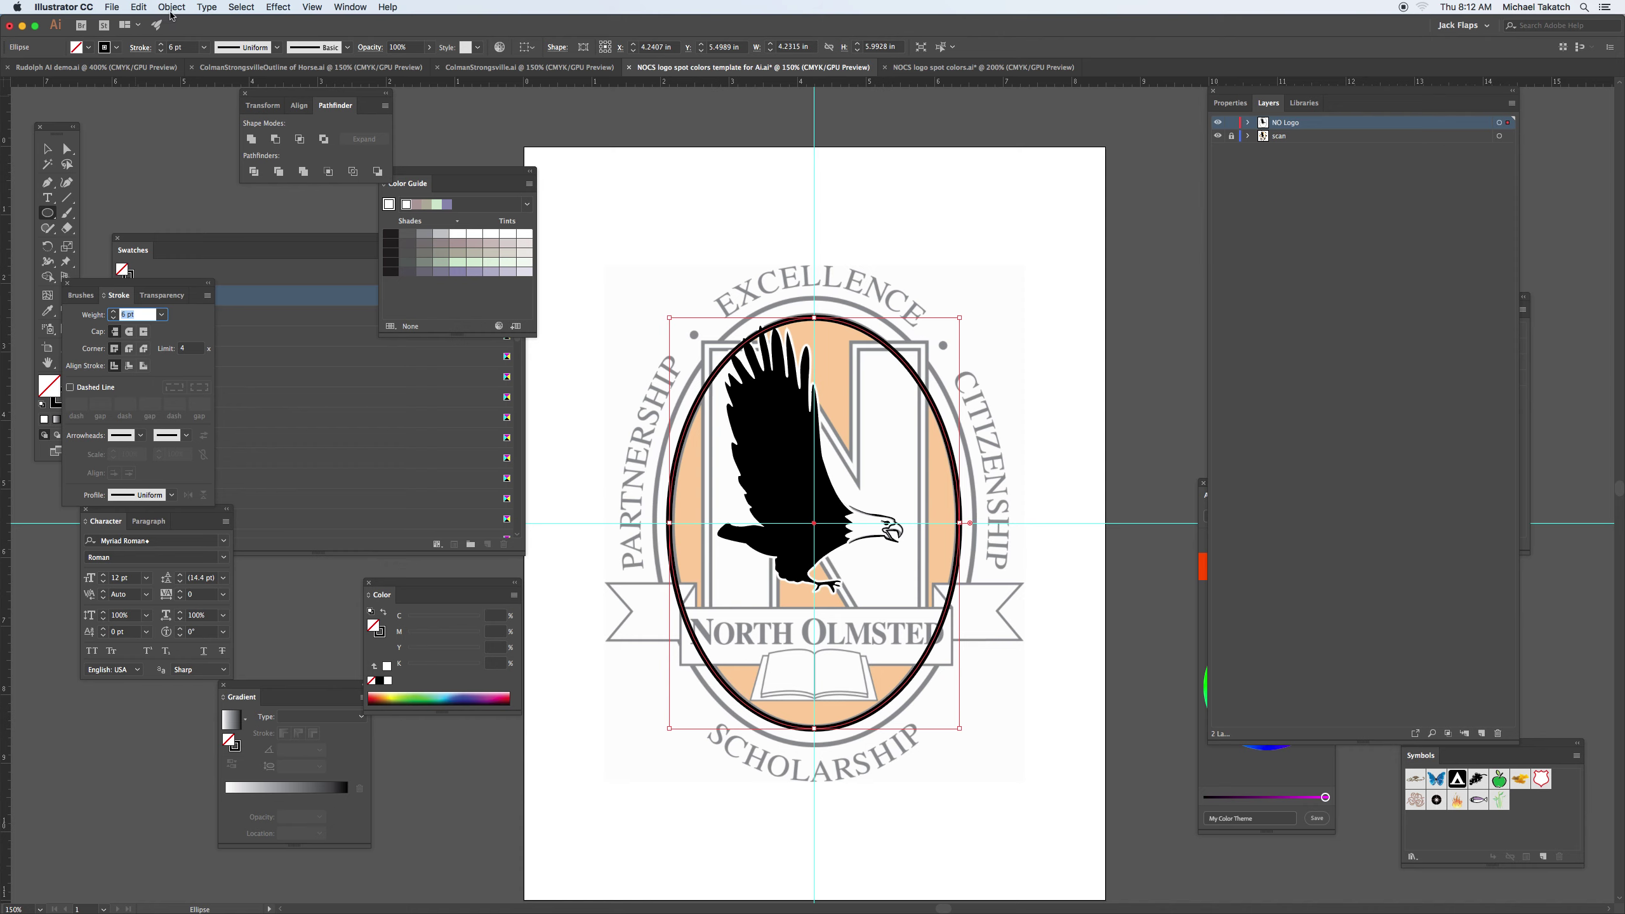
pyautogui.click(171, 12)
pyautogui.moveTo(211, 282)
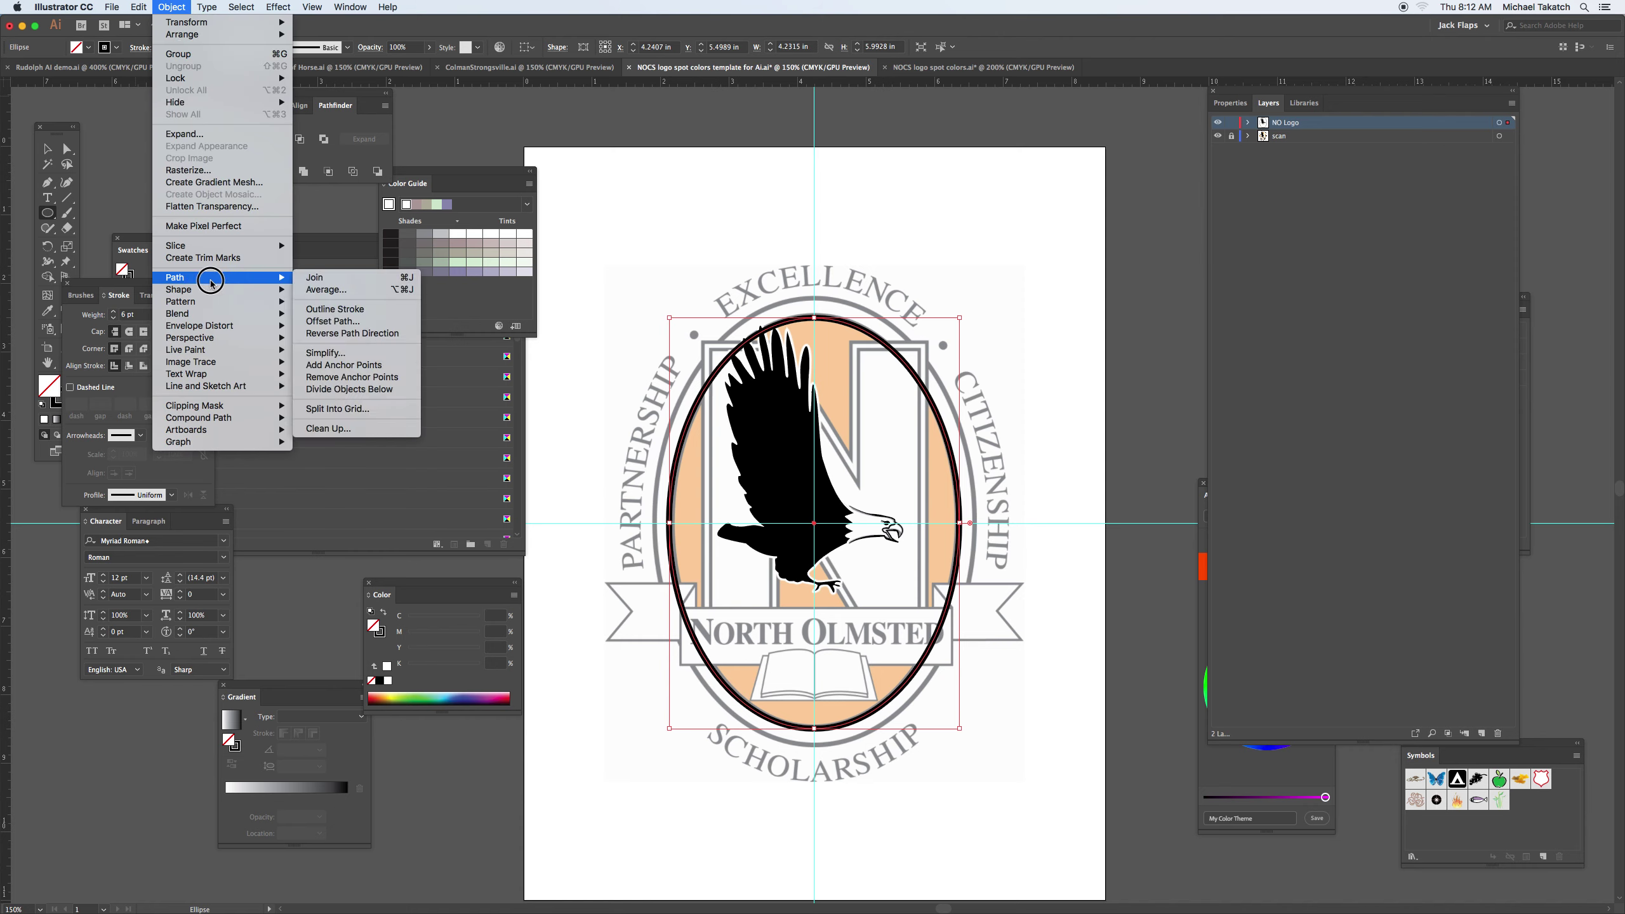
pyautogui.click(333, 322)
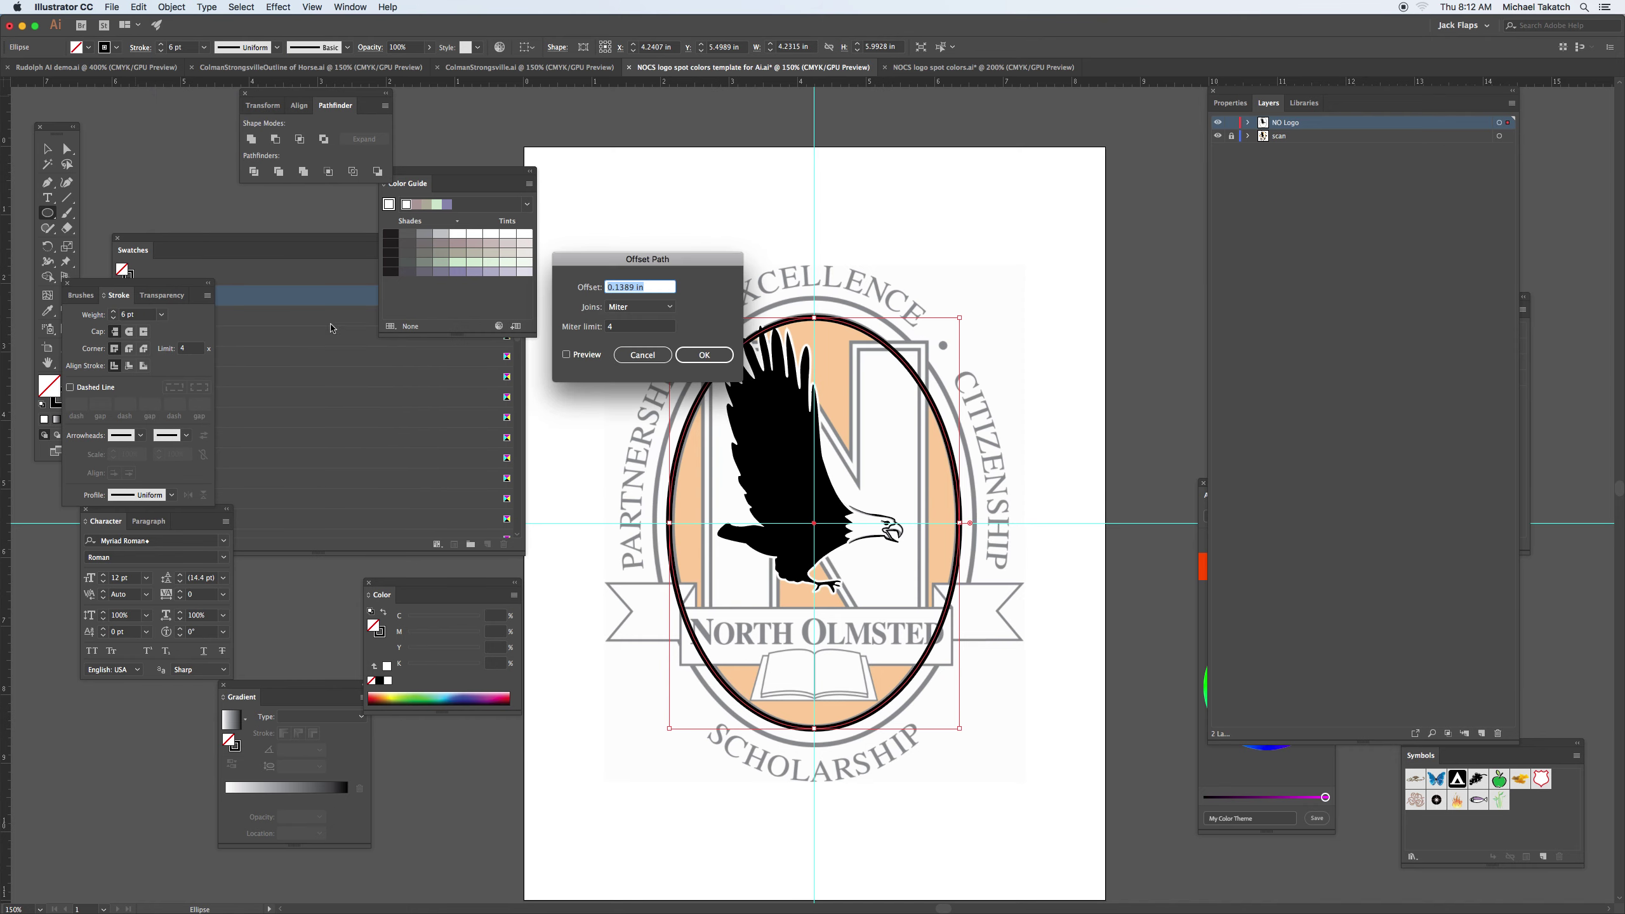
pyautogui.click(583, 354)
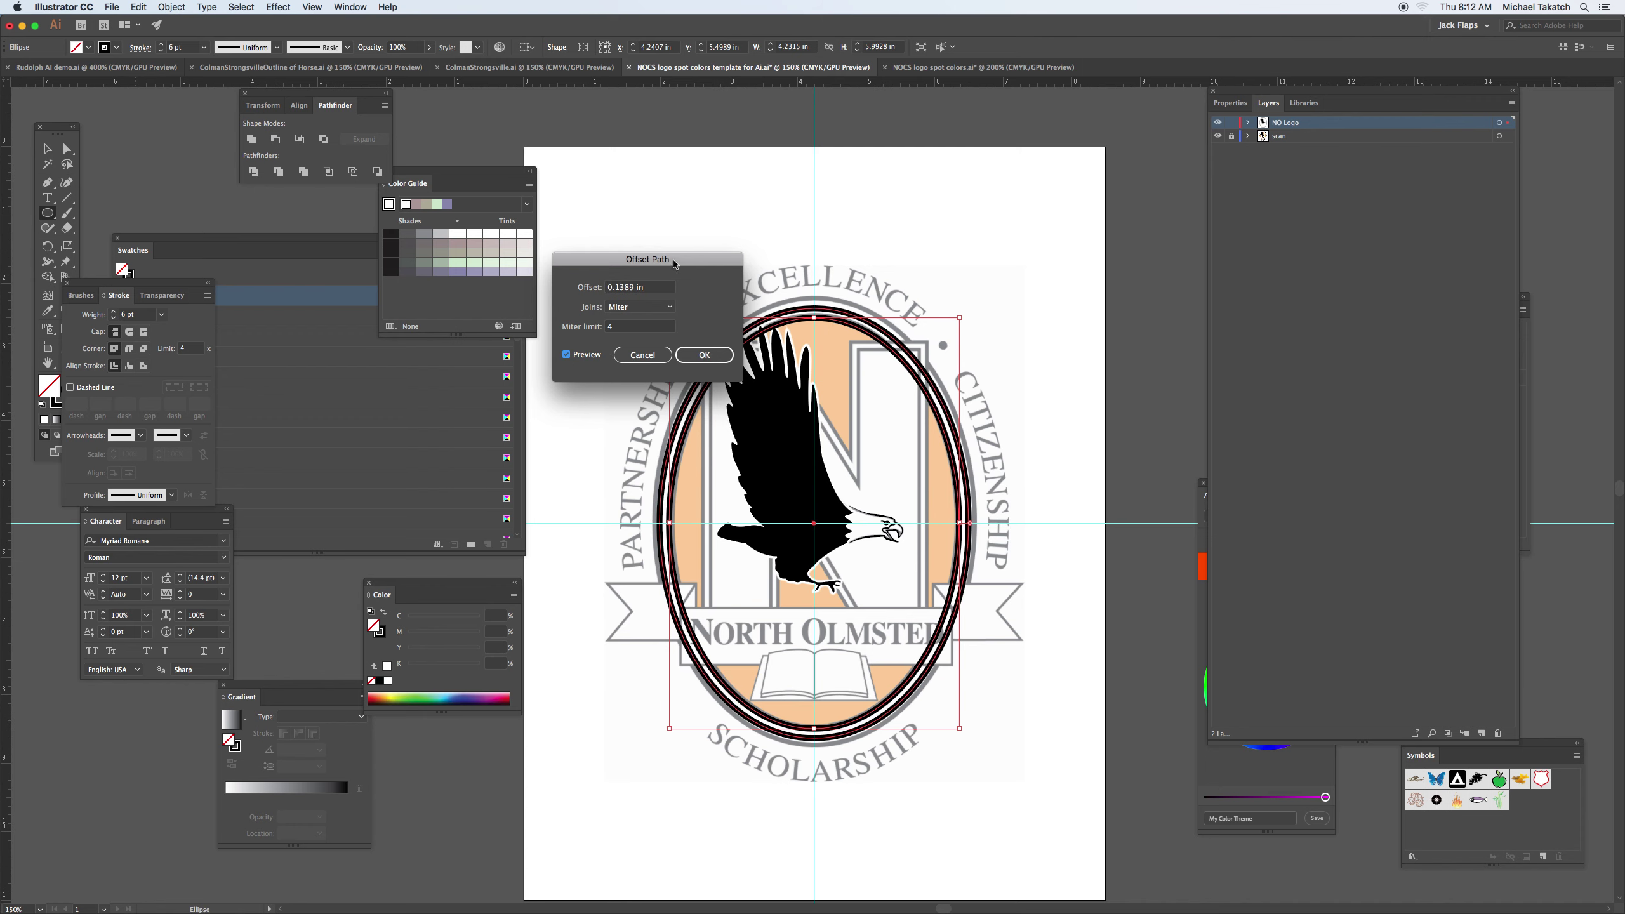
pyautogui.moveTo(674, 264); pyautogui.dragTo(657, 210)
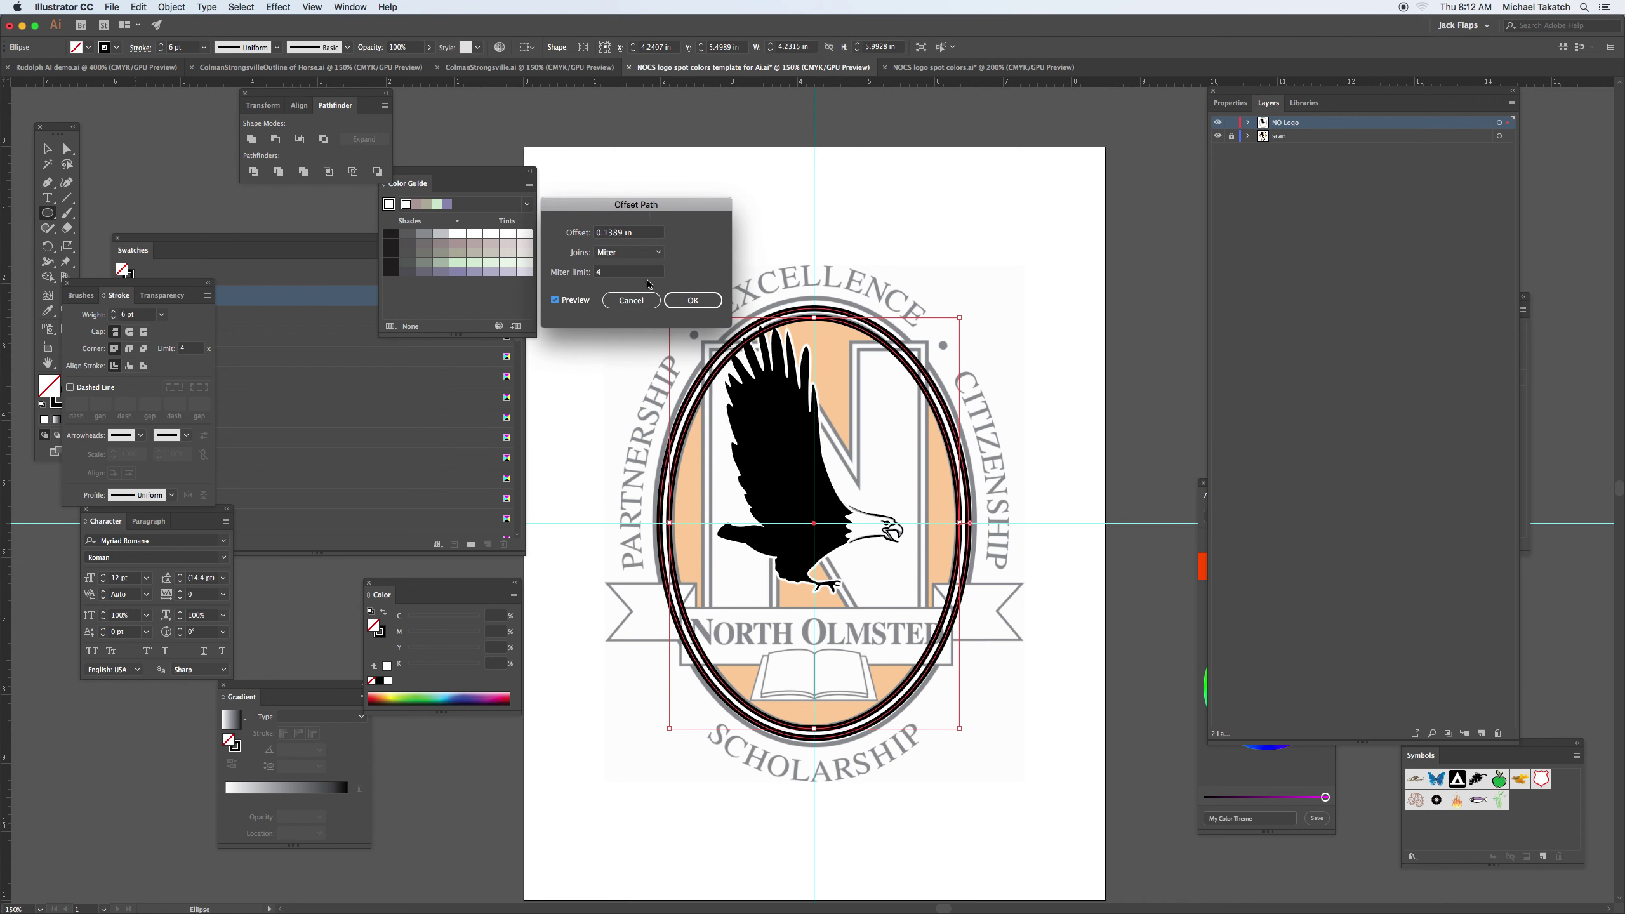
pyautogui.click(631, 300)
# Change the document's ruler units to points.
pyautogui.rightClick(682, 85)
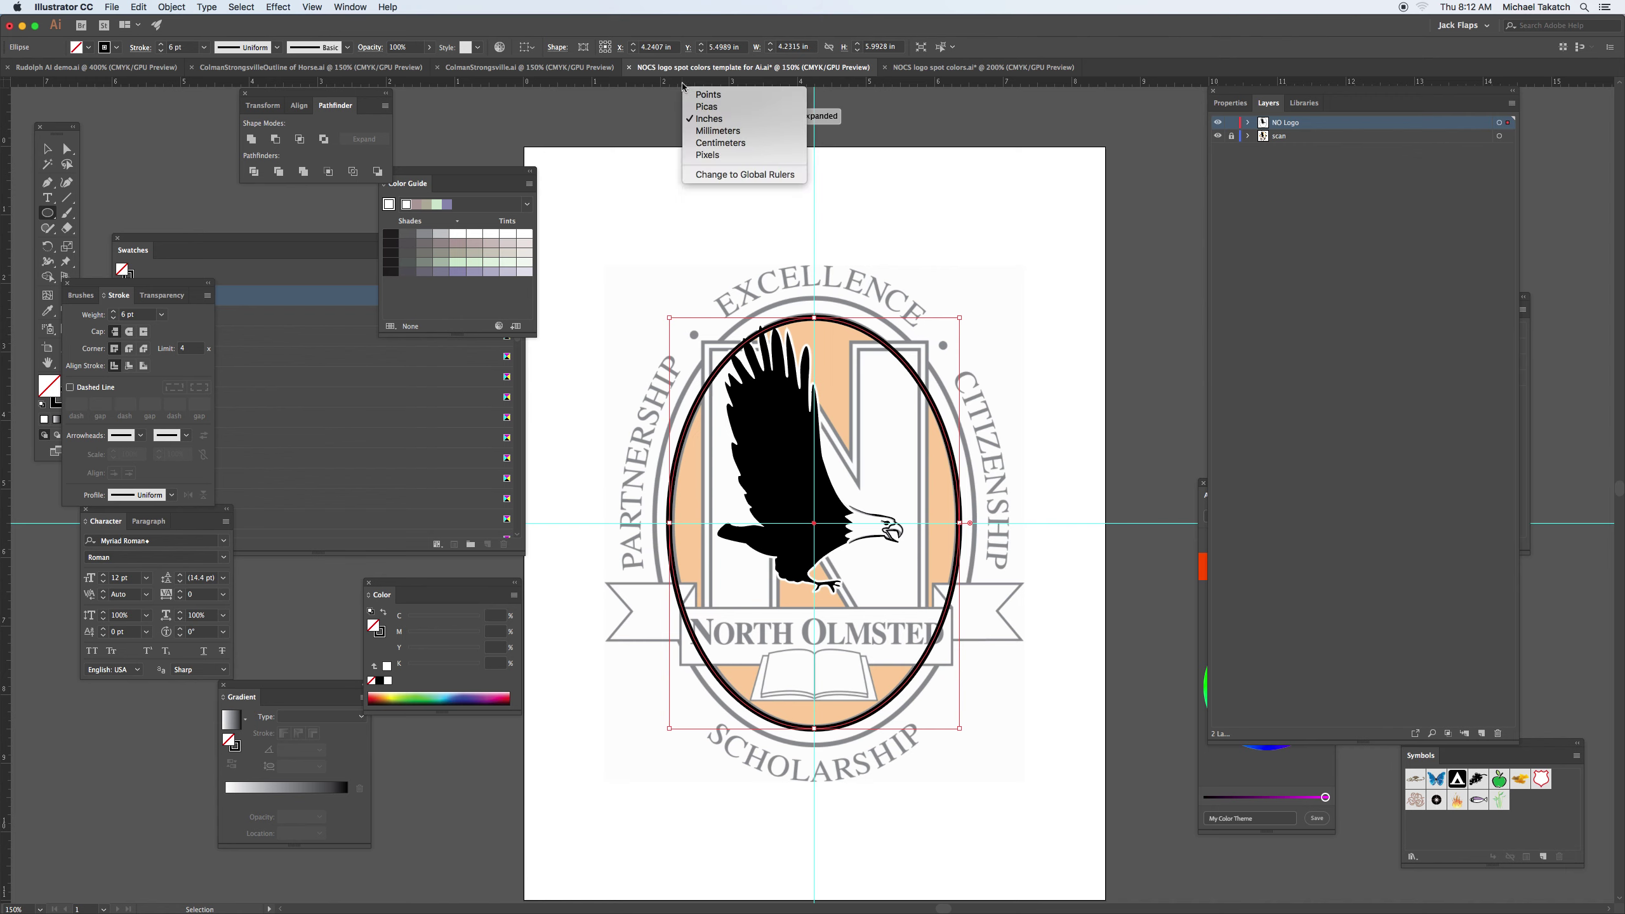
pyautogui.click(709, 107)
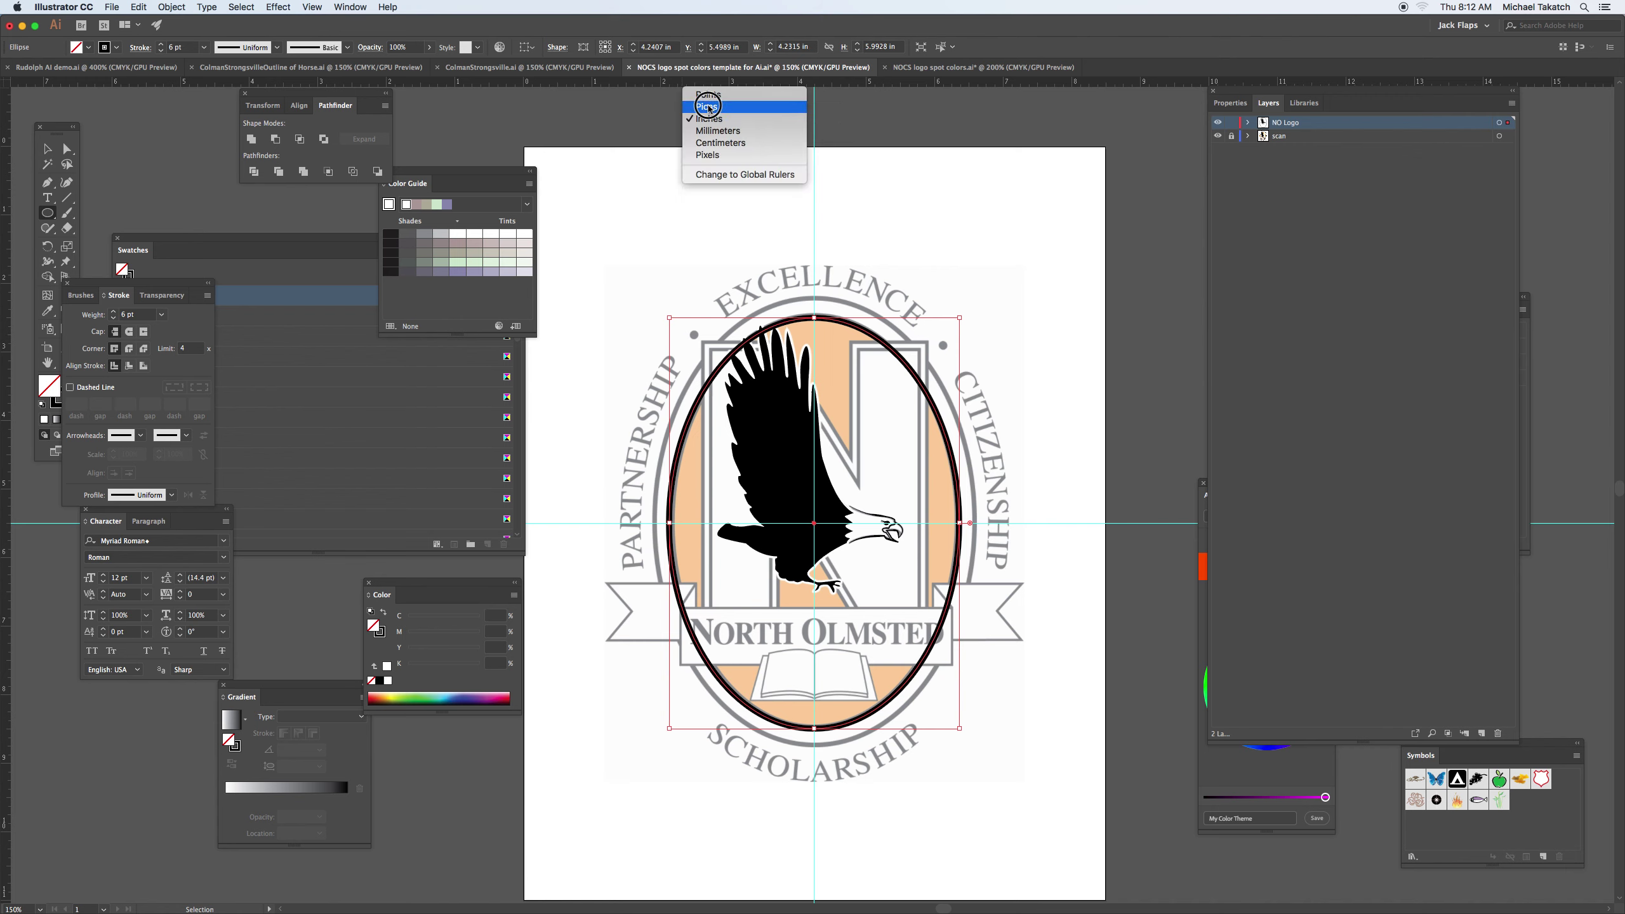
pyautogui.rightClick(708, 85)
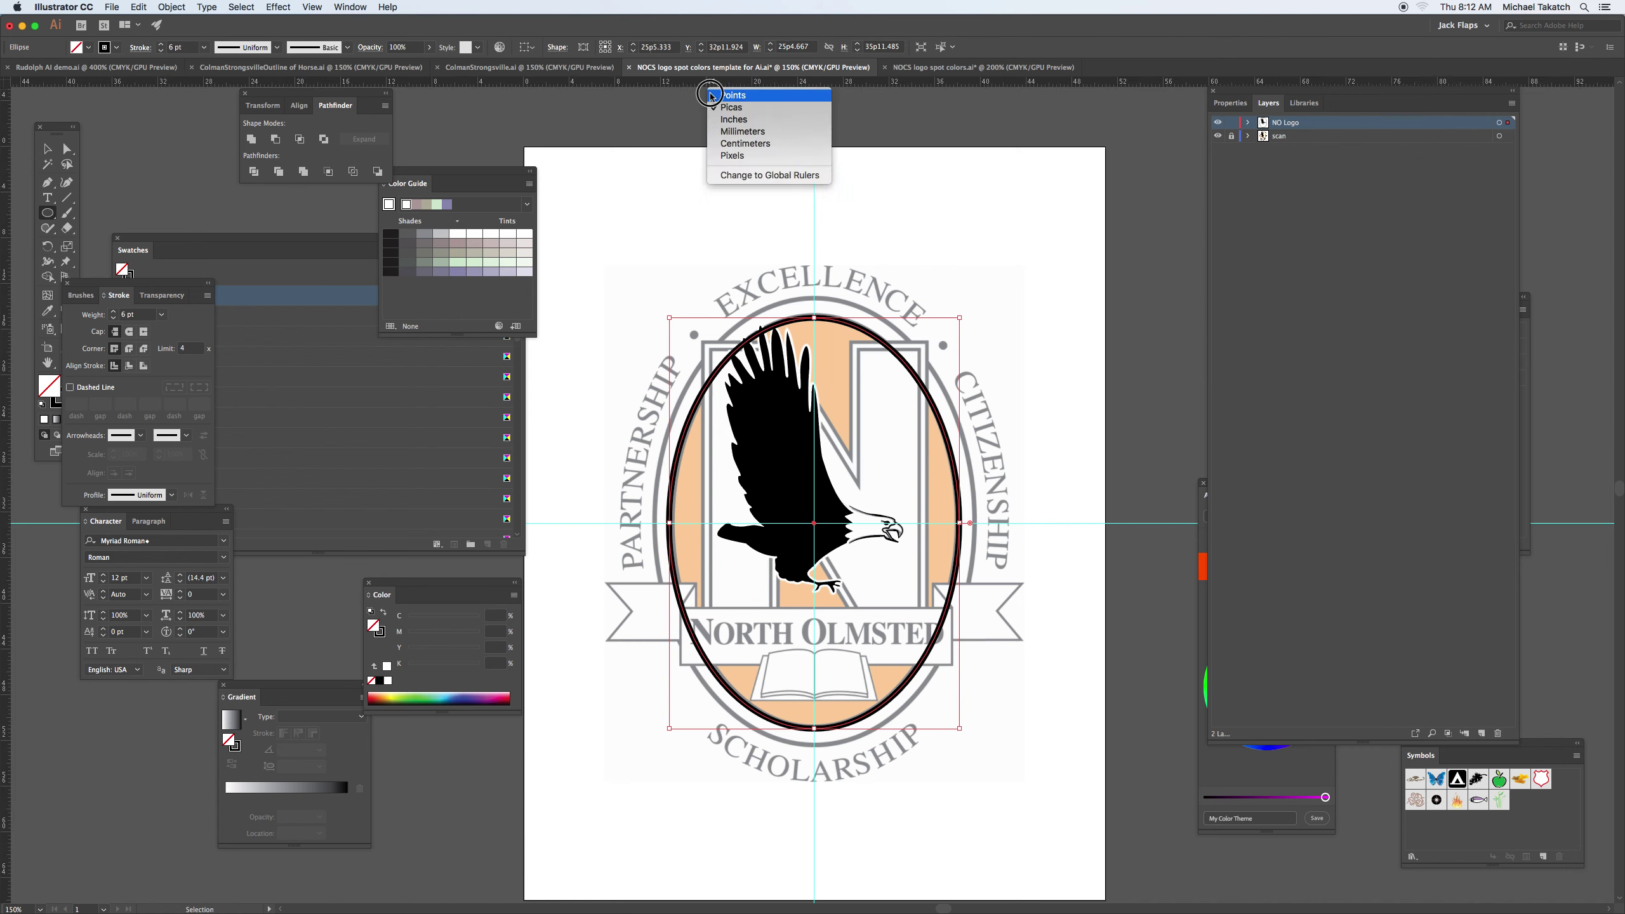
pyautogui.click(717, 95)
# Offset the inner oval's path outward by 19 pt with a miter join, creating a second concentric oval.
pyautogui.click(171, 7)
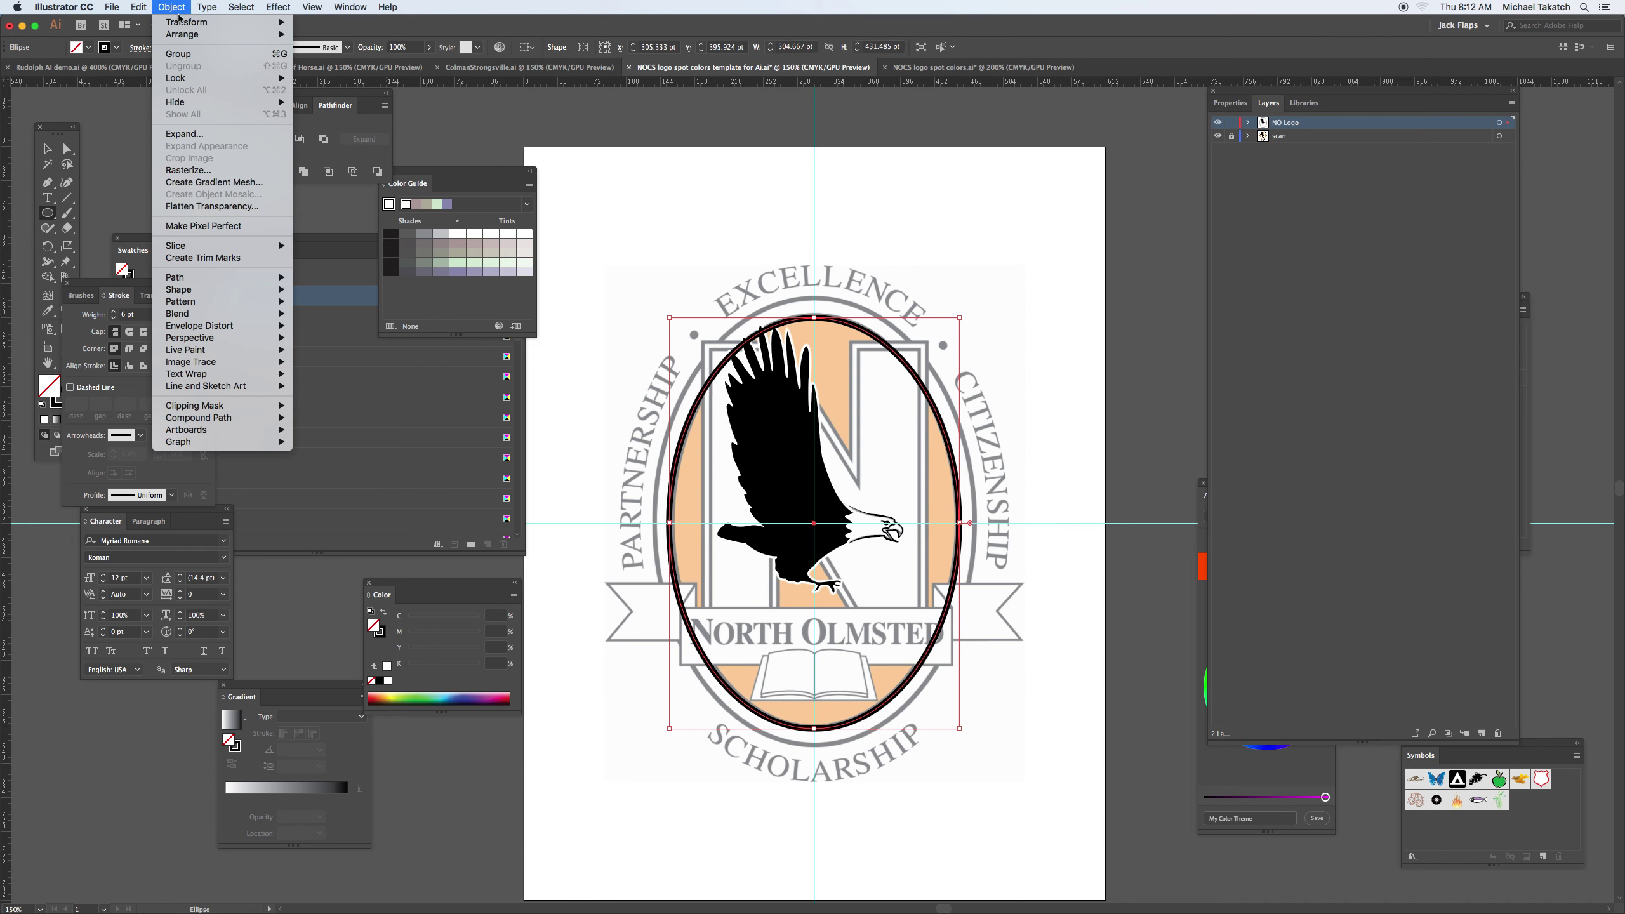
pyautogui.moveTo(227, 309)
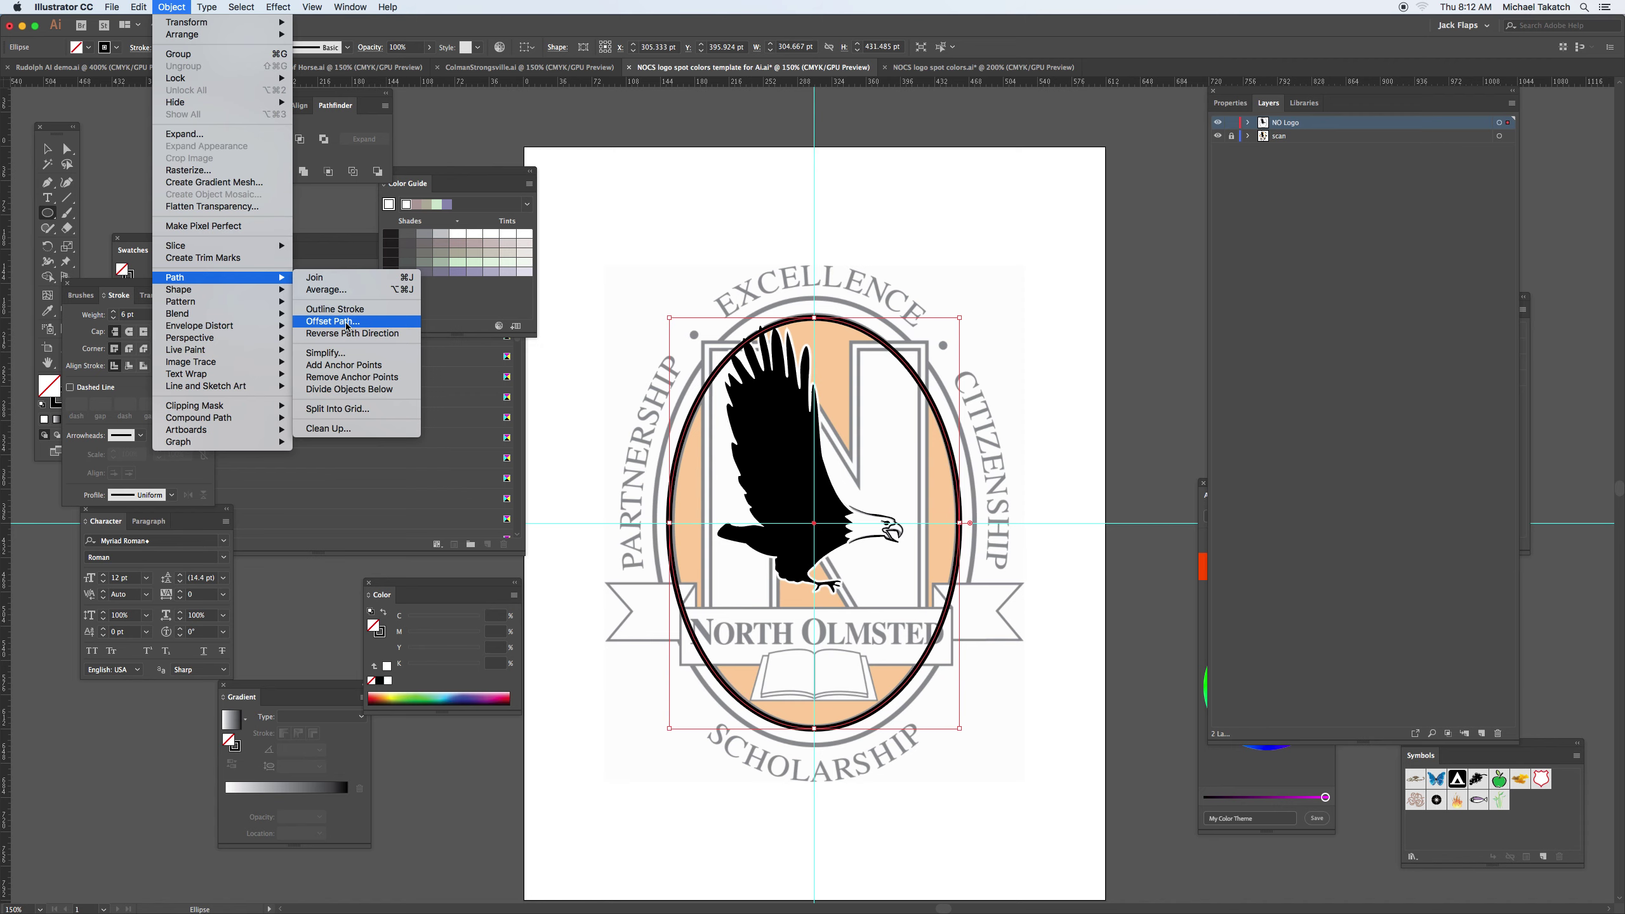
pyautogui.click(333, 322)
pyautogui.click(575, 301)
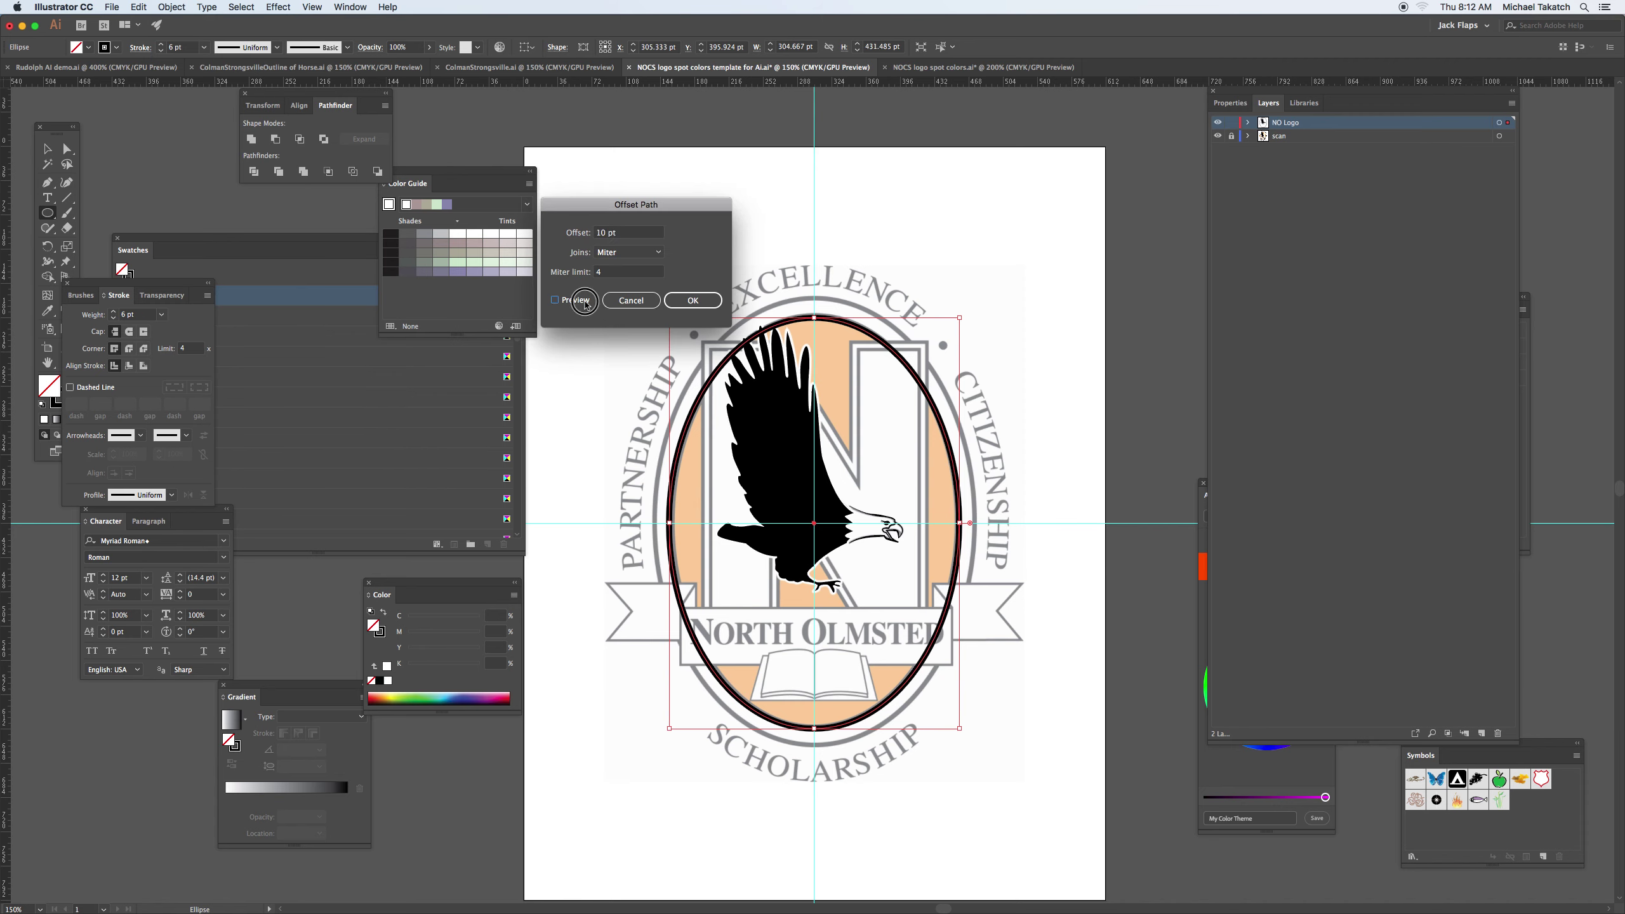
pyautogui.click(632, 234)
pyautogui.press('Up')
pyautogui.press('Up')
pyautogui.press('Up')
pyautogui.press('Up')
pyautogui.press('Up')
pyautogui.press('Up')
pyautogui.press('Up')
pyautogui.press('Up')
pyautogui.press('Up')
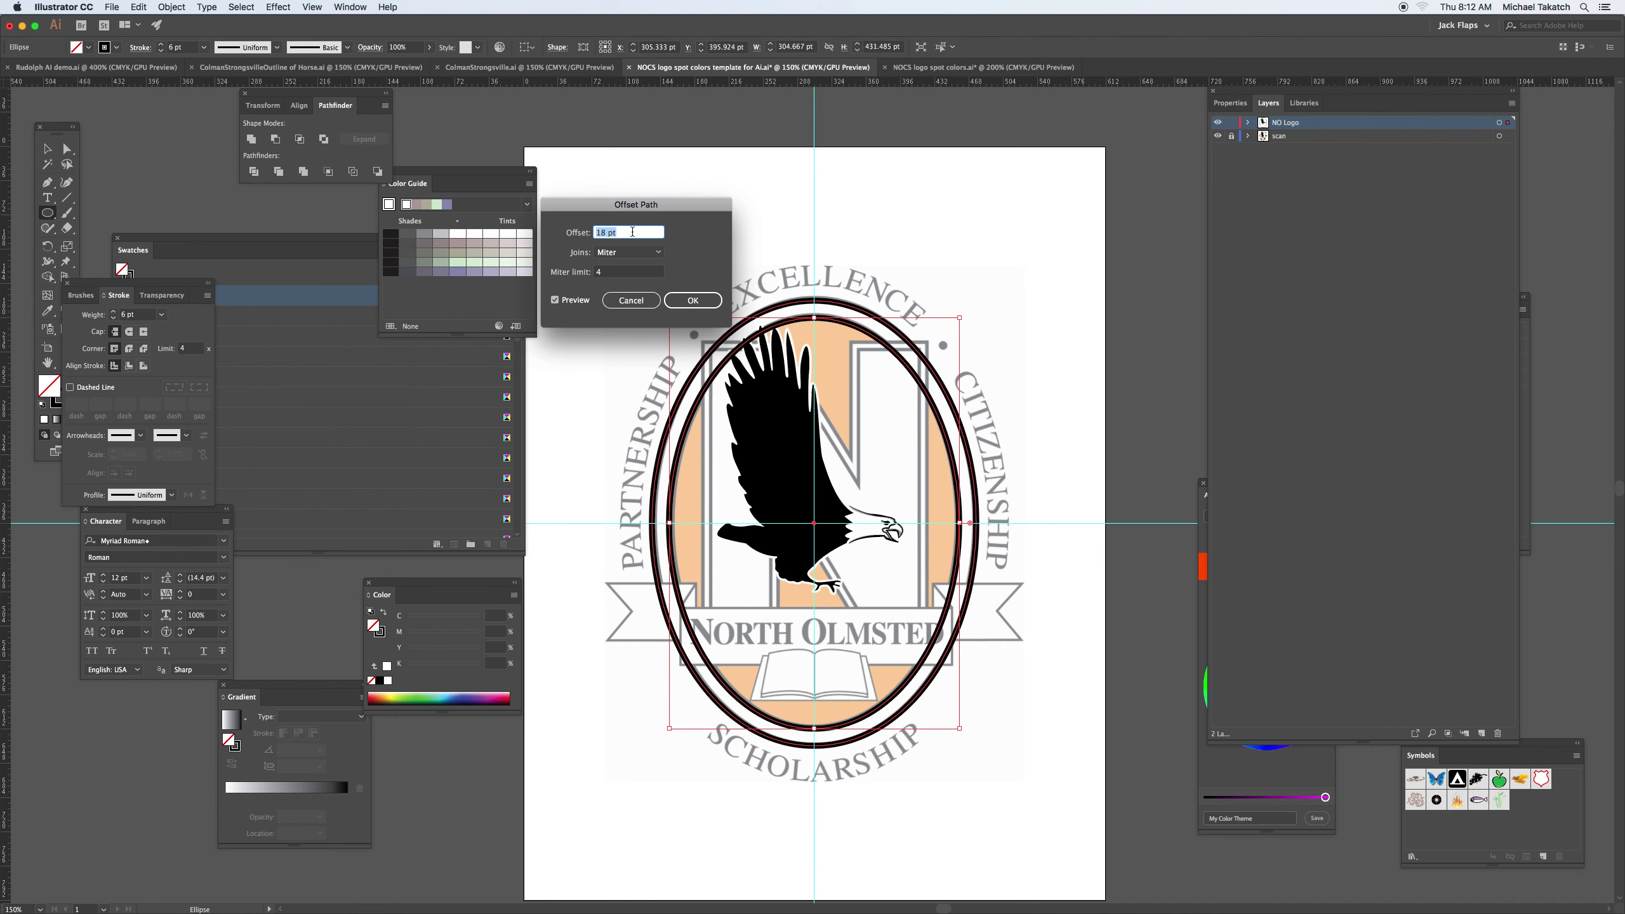
pyautogui.click(688, 300)
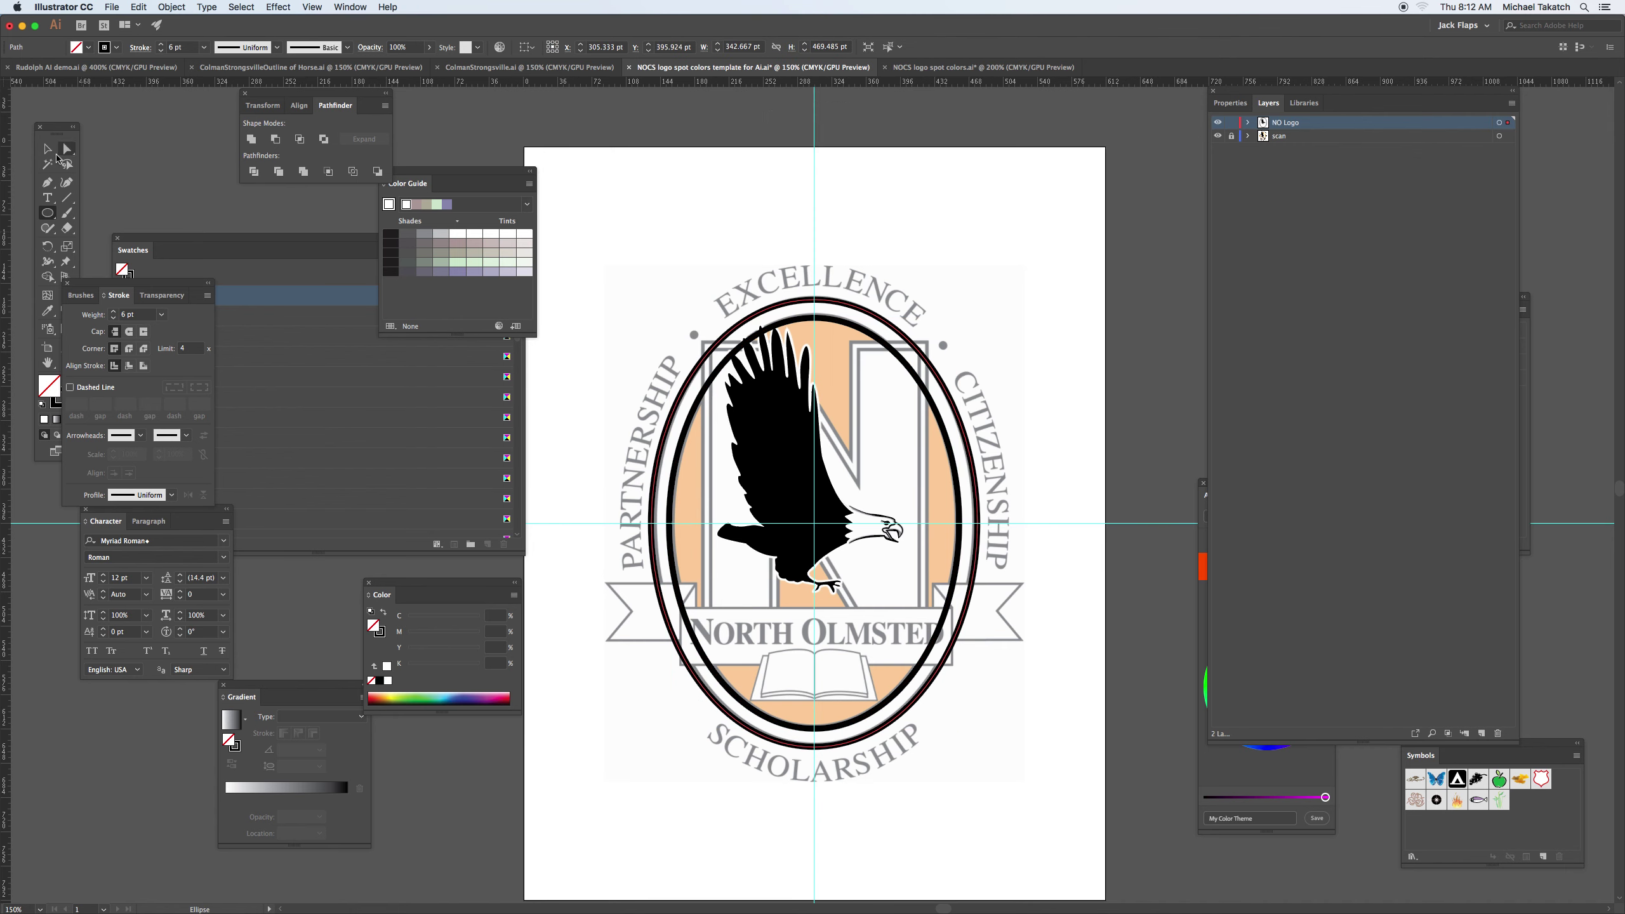
# Offset the new outer oval's path outward by 12 pt to create a third concentric oval as the lettering baseline.
pyautogui.click(46, 149)
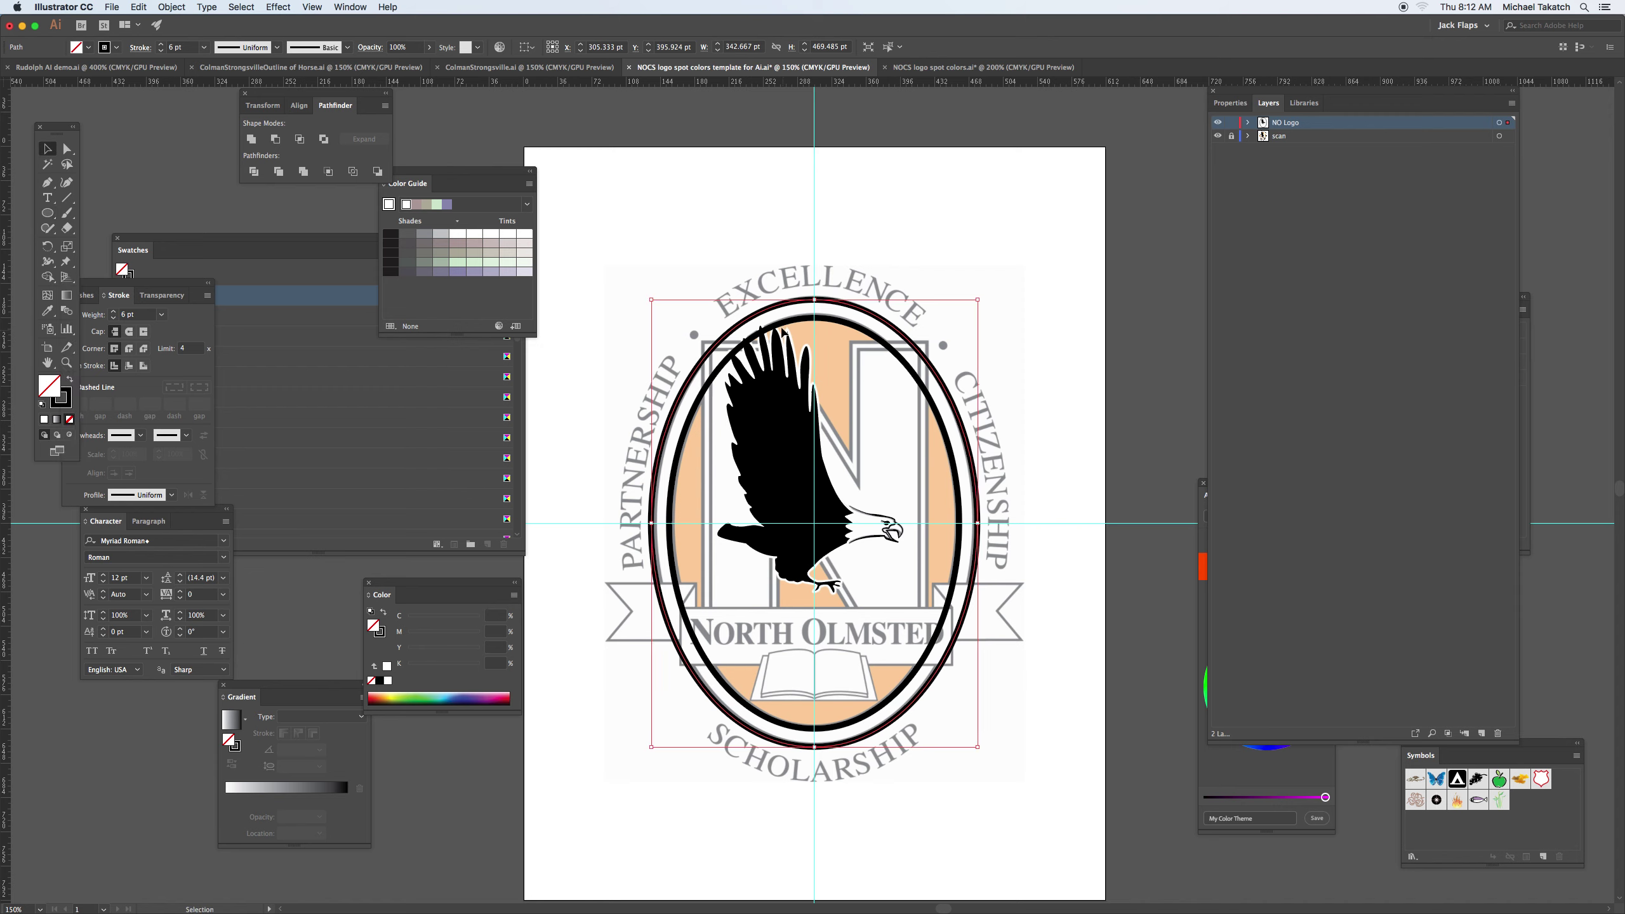
pyautogui.click(172, 6)
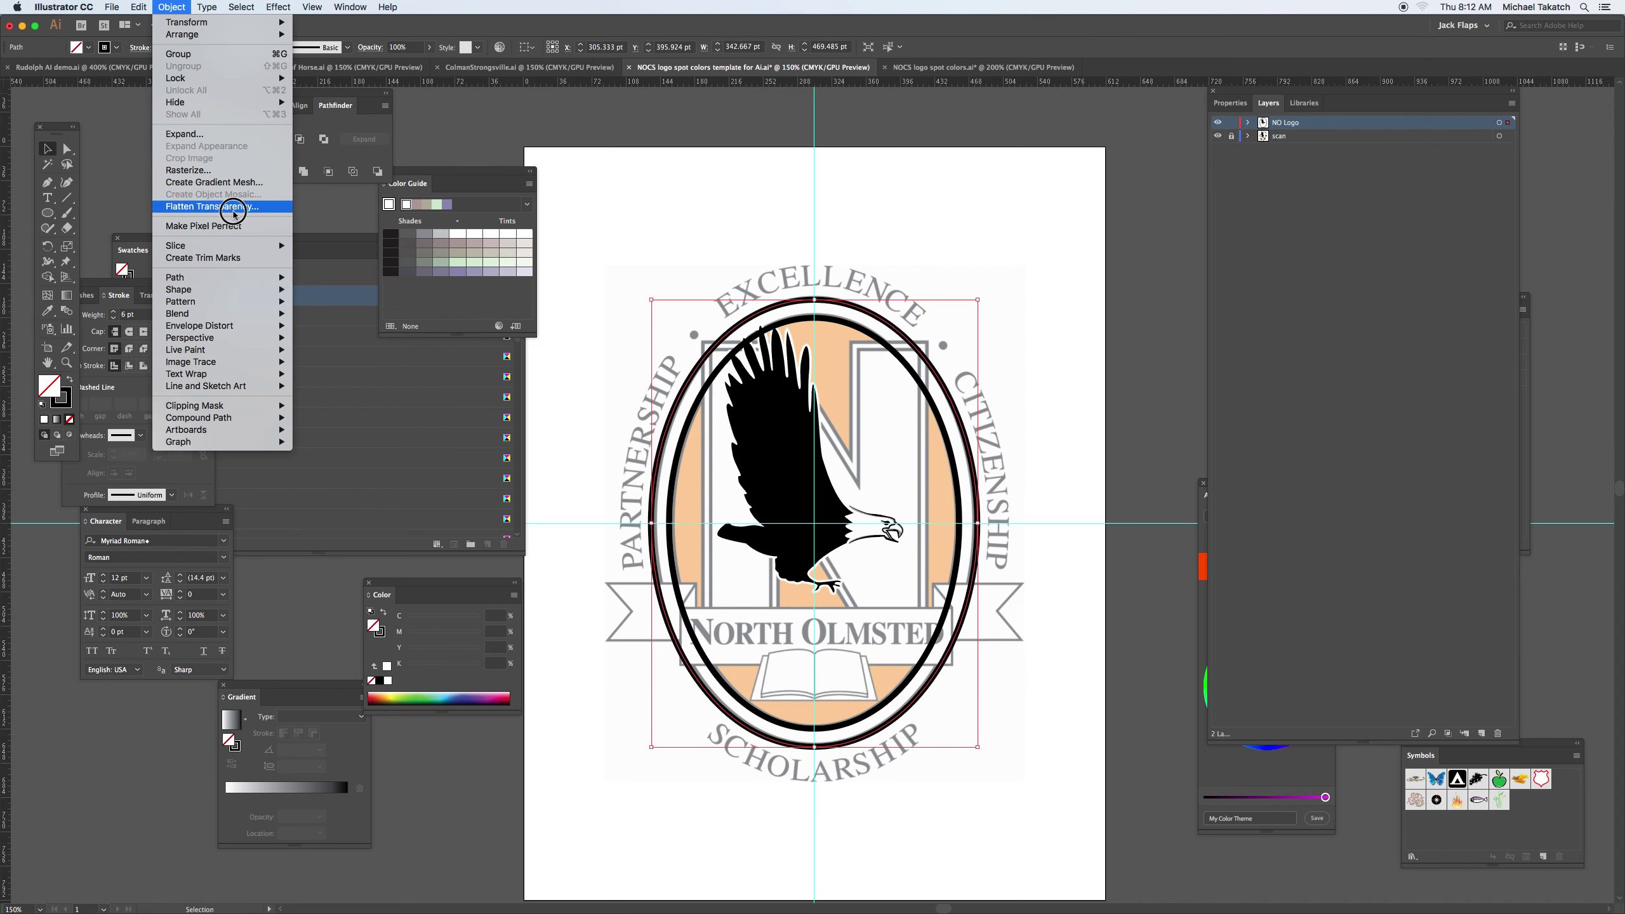
pyautogui.moveTo(243, 280)
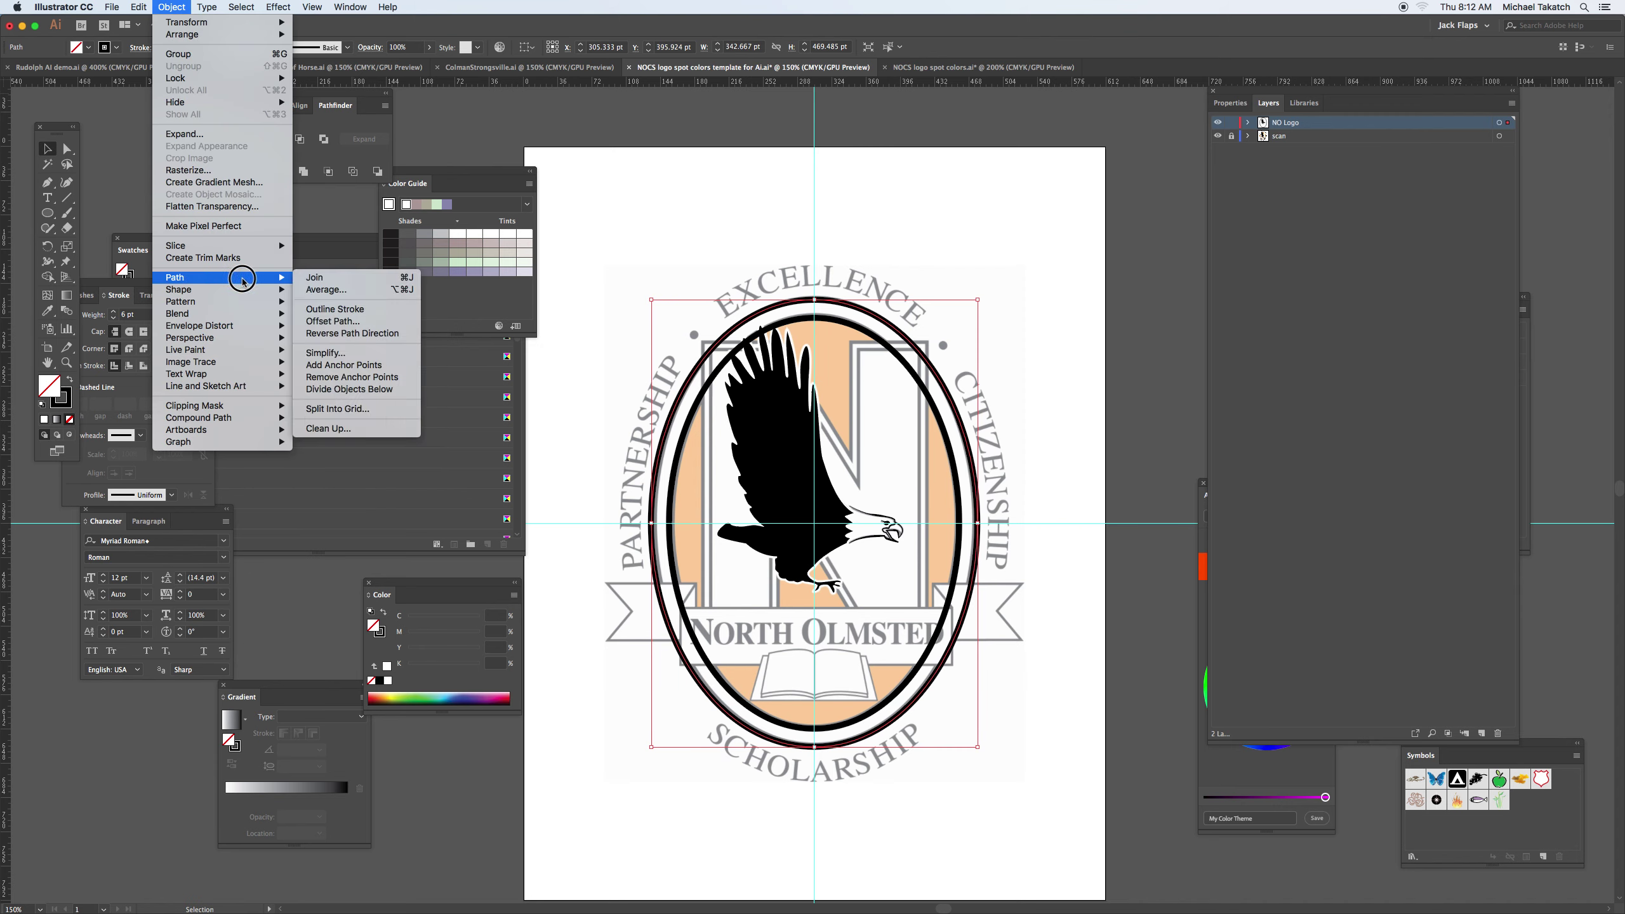
pyautogui.click(333, 322)
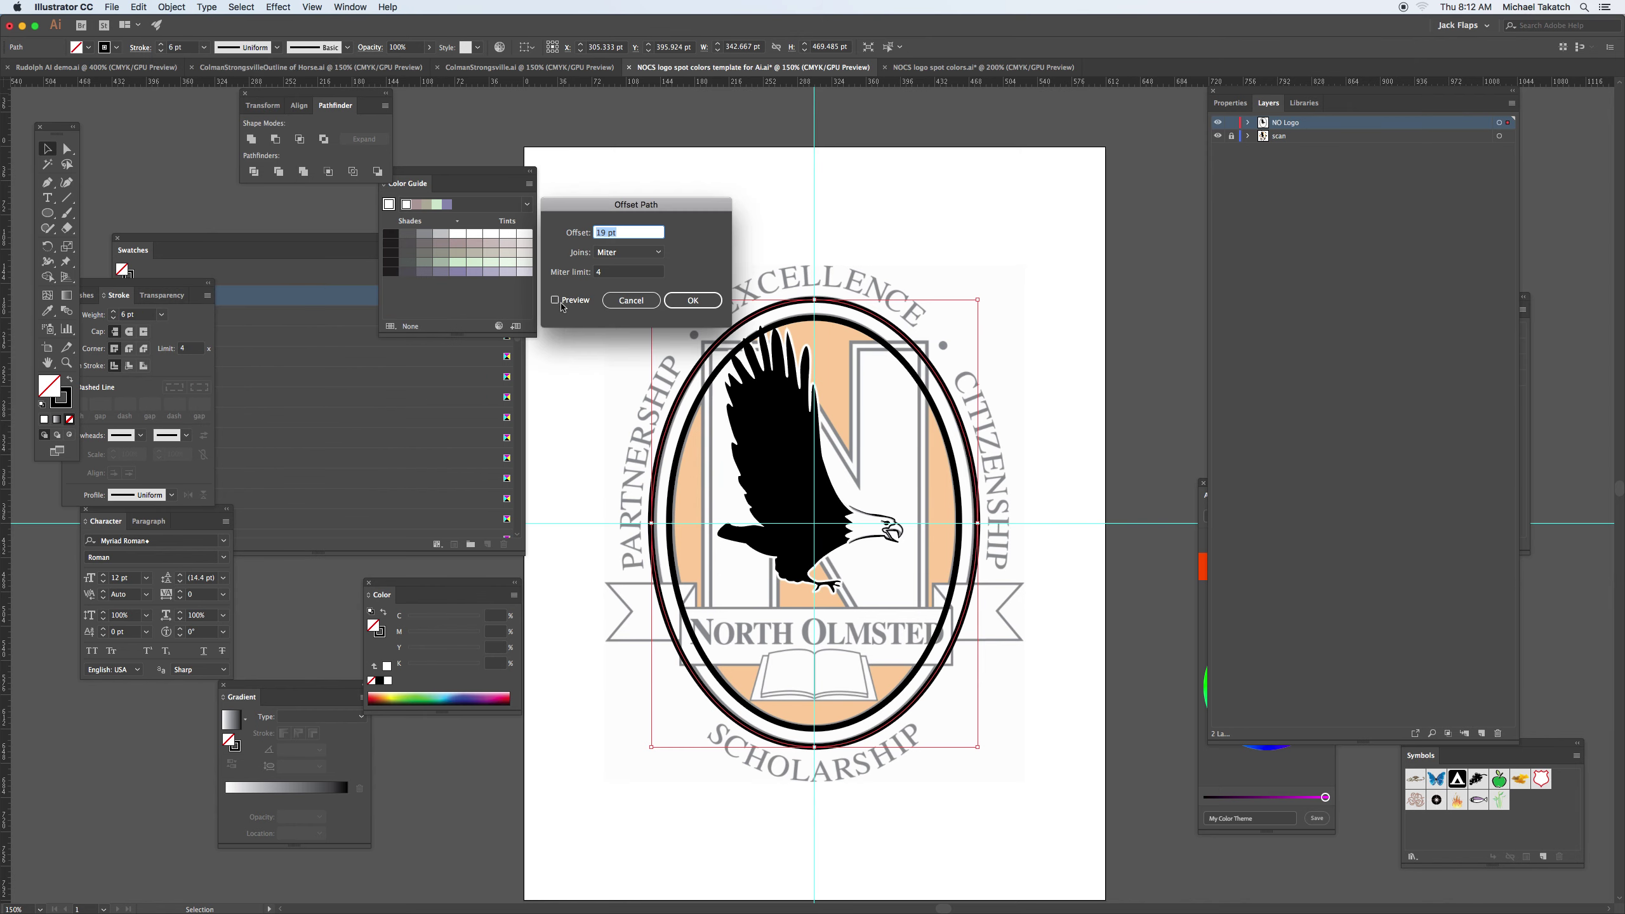
pyautogui.click(555, 300)
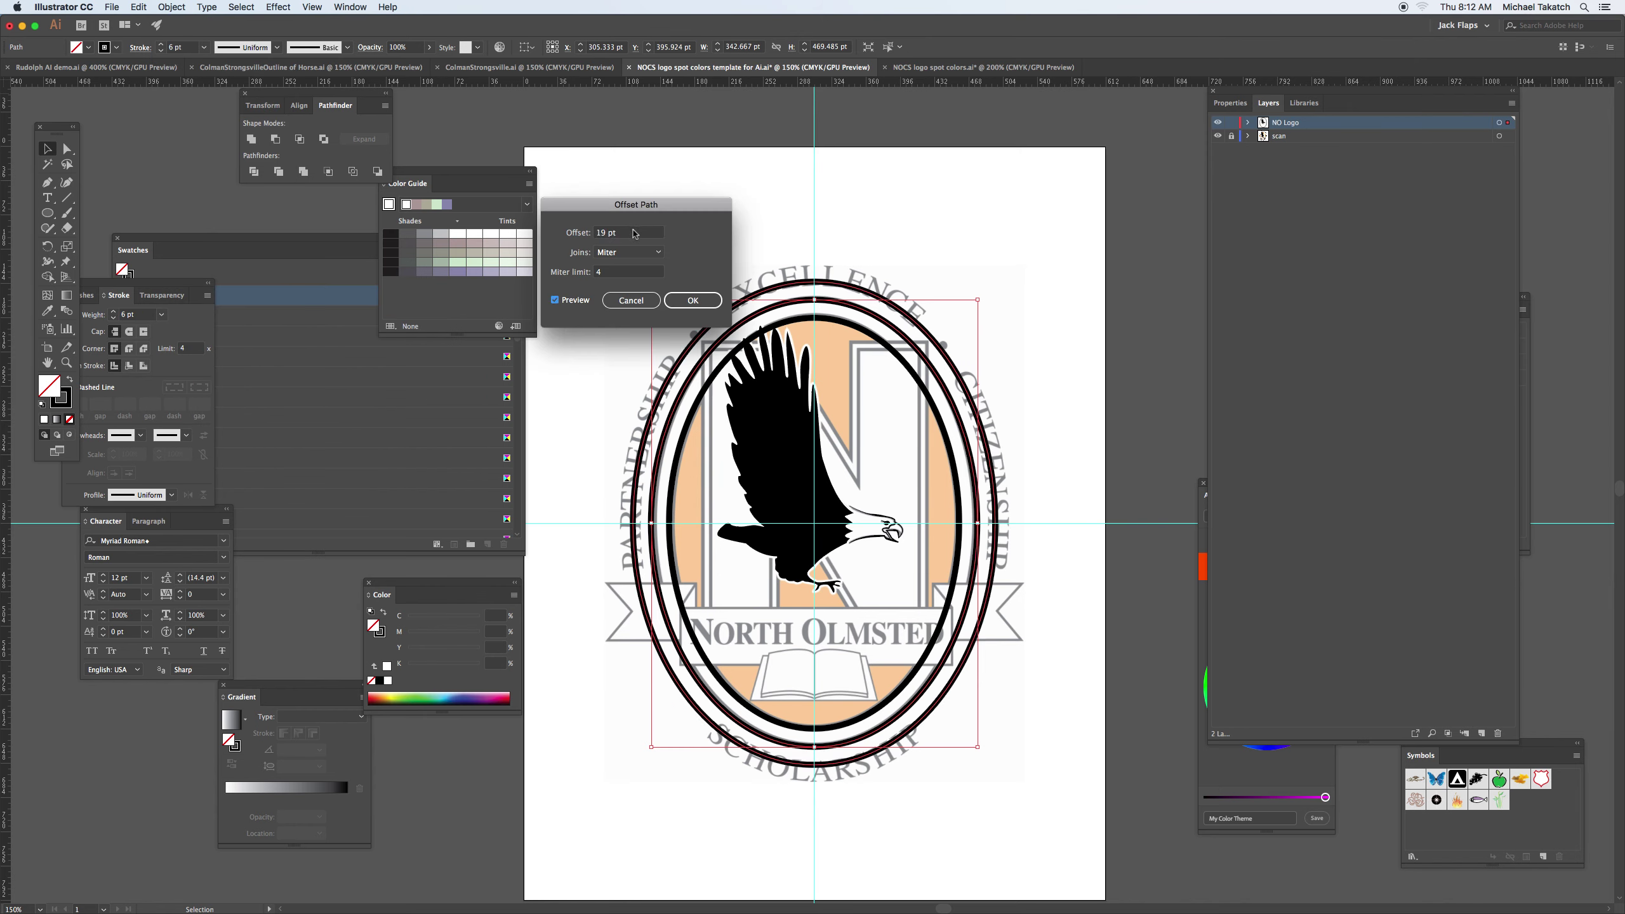
pyautogui.click(634, 234)
pyautogui.press('Down')
pyautogui.press('Down')
pyautogui.press('Down')
pyautogui.press('Down')
pyautogui.press('Down')
pyautogui.press('Down')
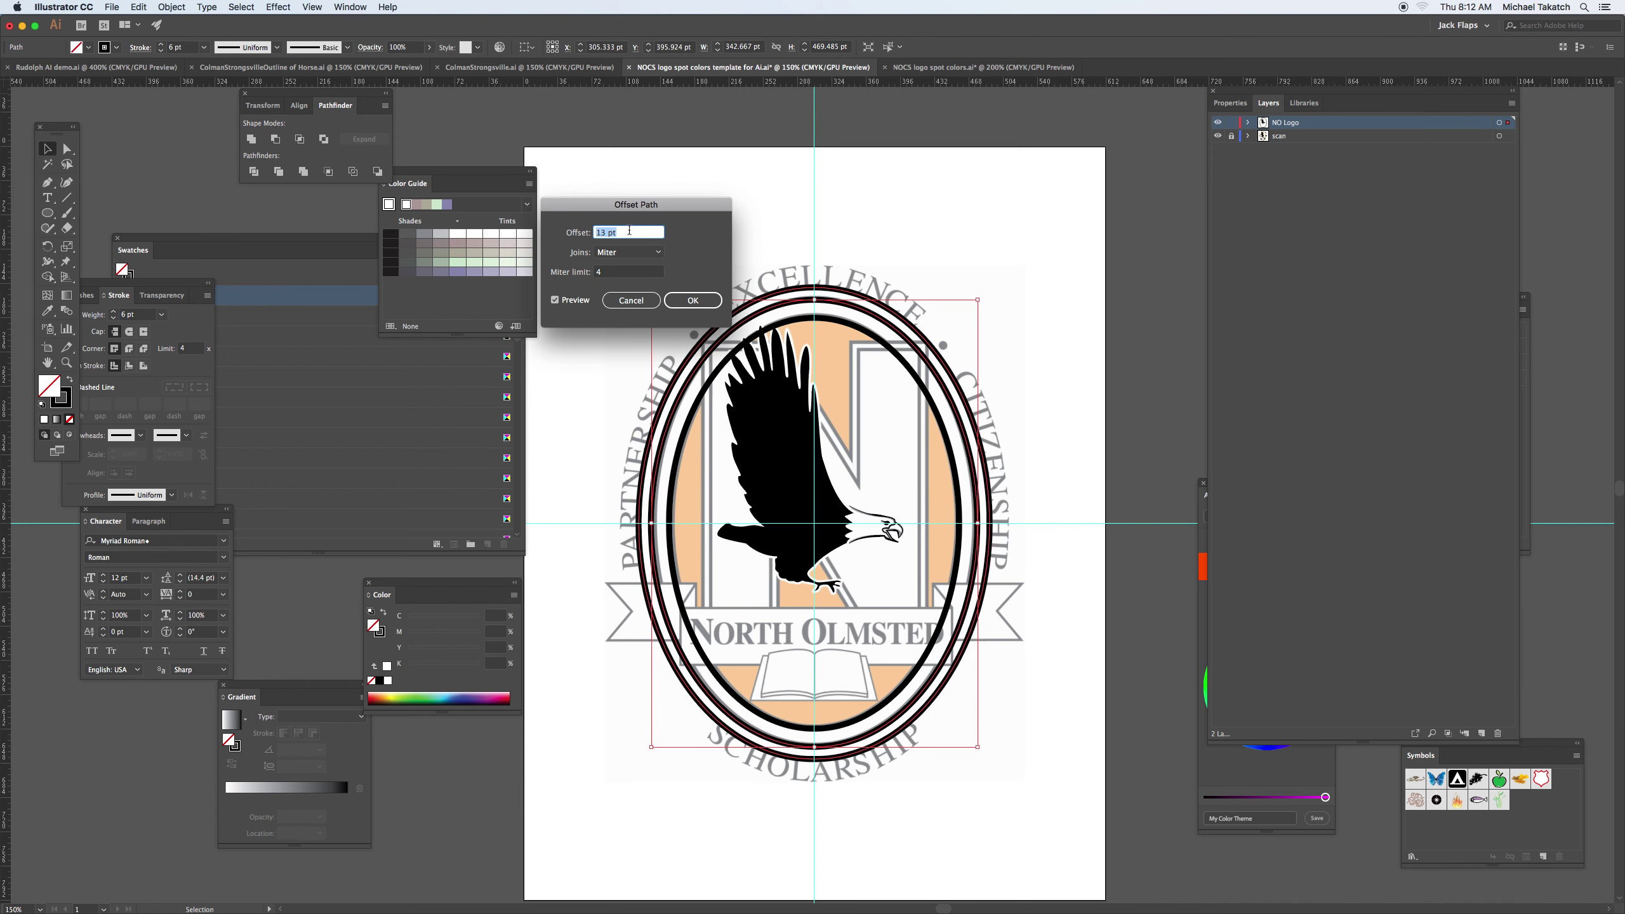
pyautogui.click(679, 300)
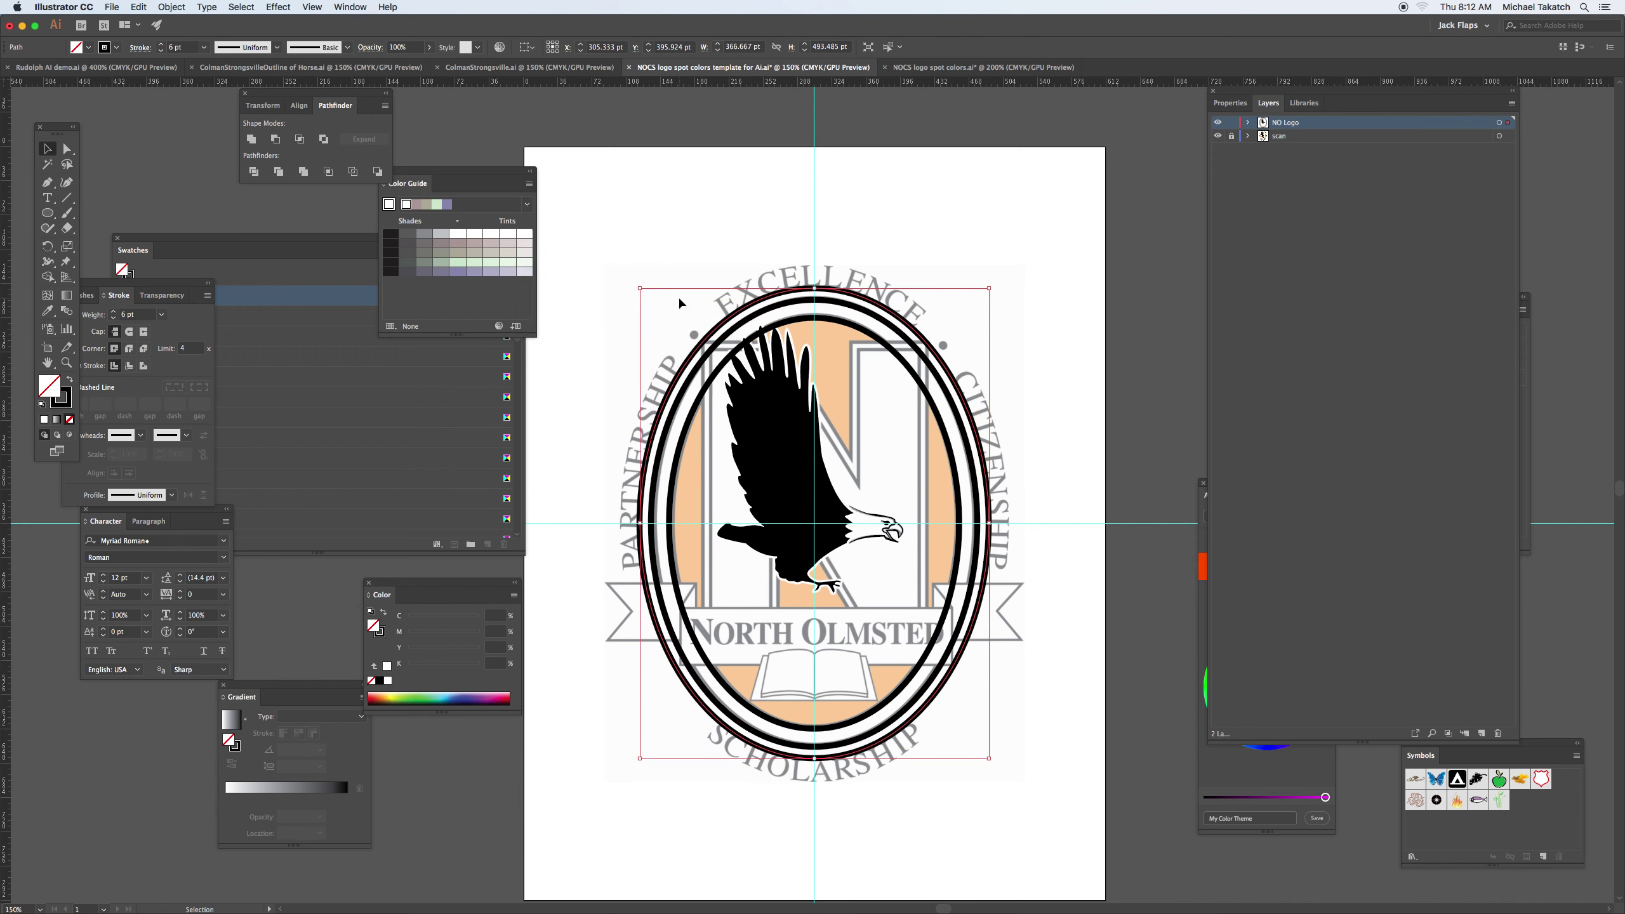
# Place type on the outermost oval's path, starting at its upper-left arc, reading "PARTNERSHIP • EXCELLENCE • CITIZENSHIP".
pyautogui.click(47, 198)
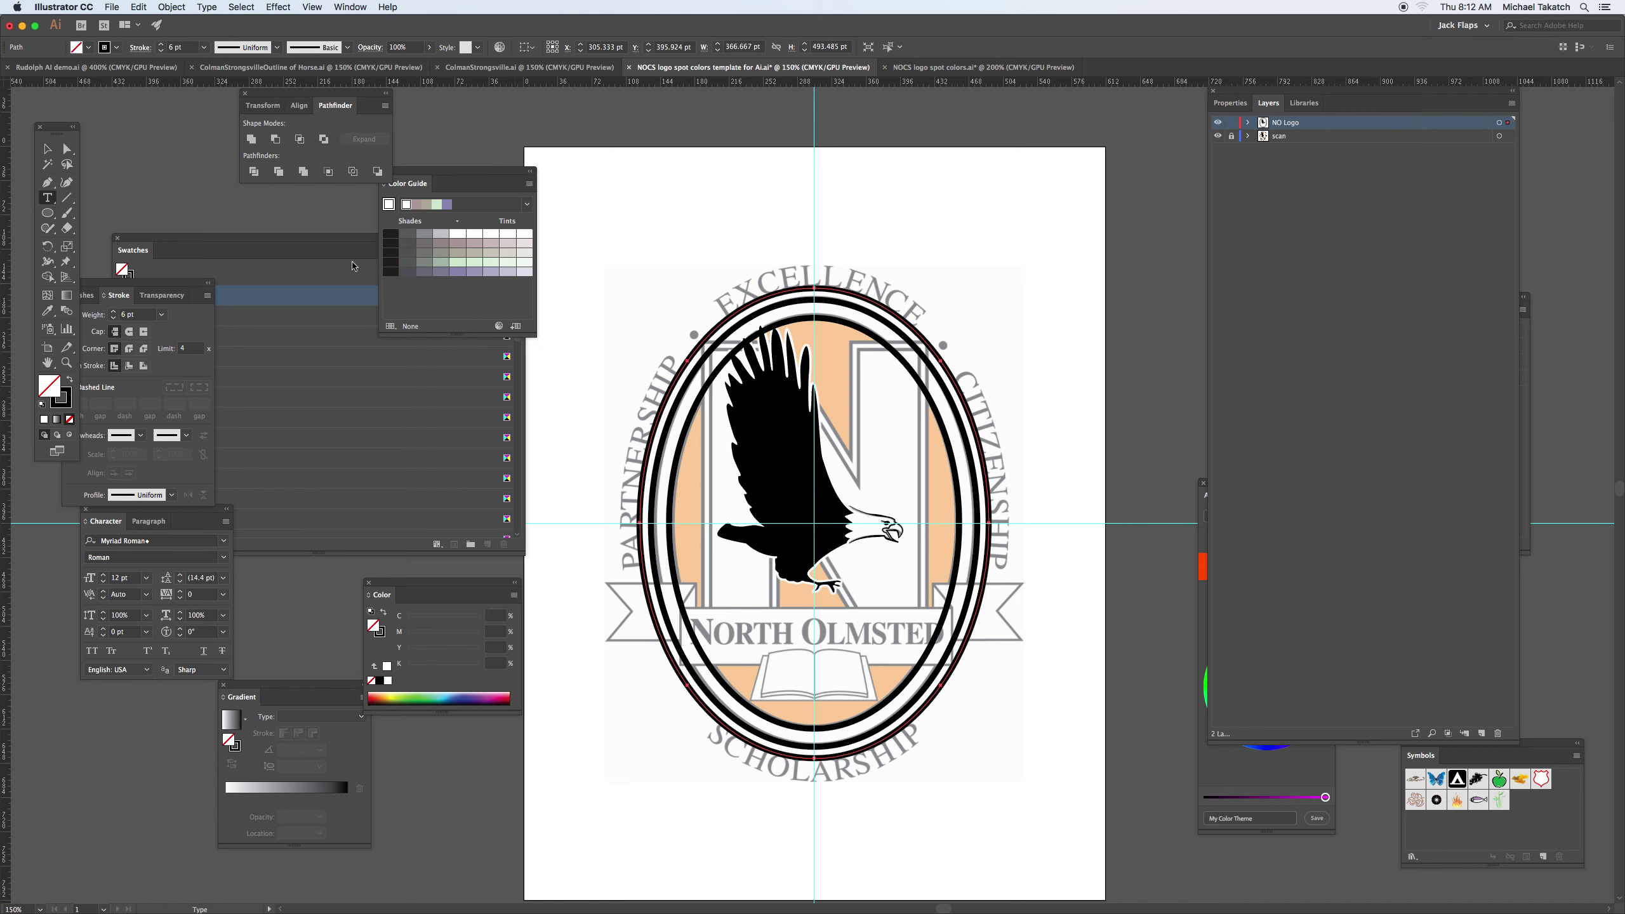
pyautogui.click(55, 198)
pyautogui.moveTo(55, 199); pyautogui.dragTo(105, 228)
pyautogui.click(718, 324)
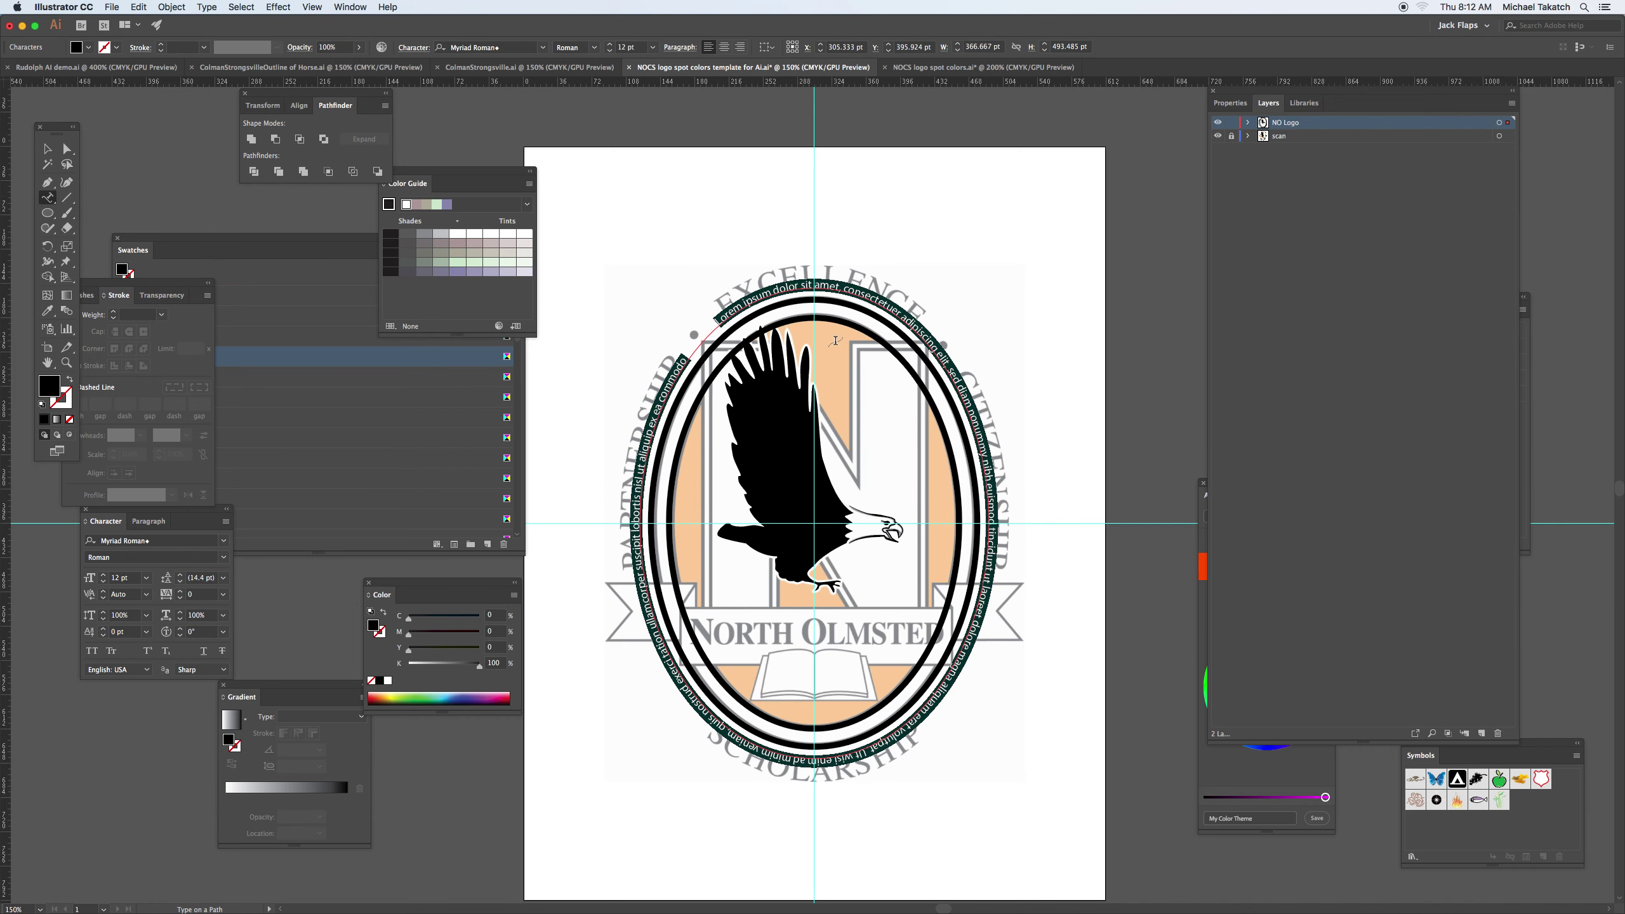
pyautogui.write('PART')
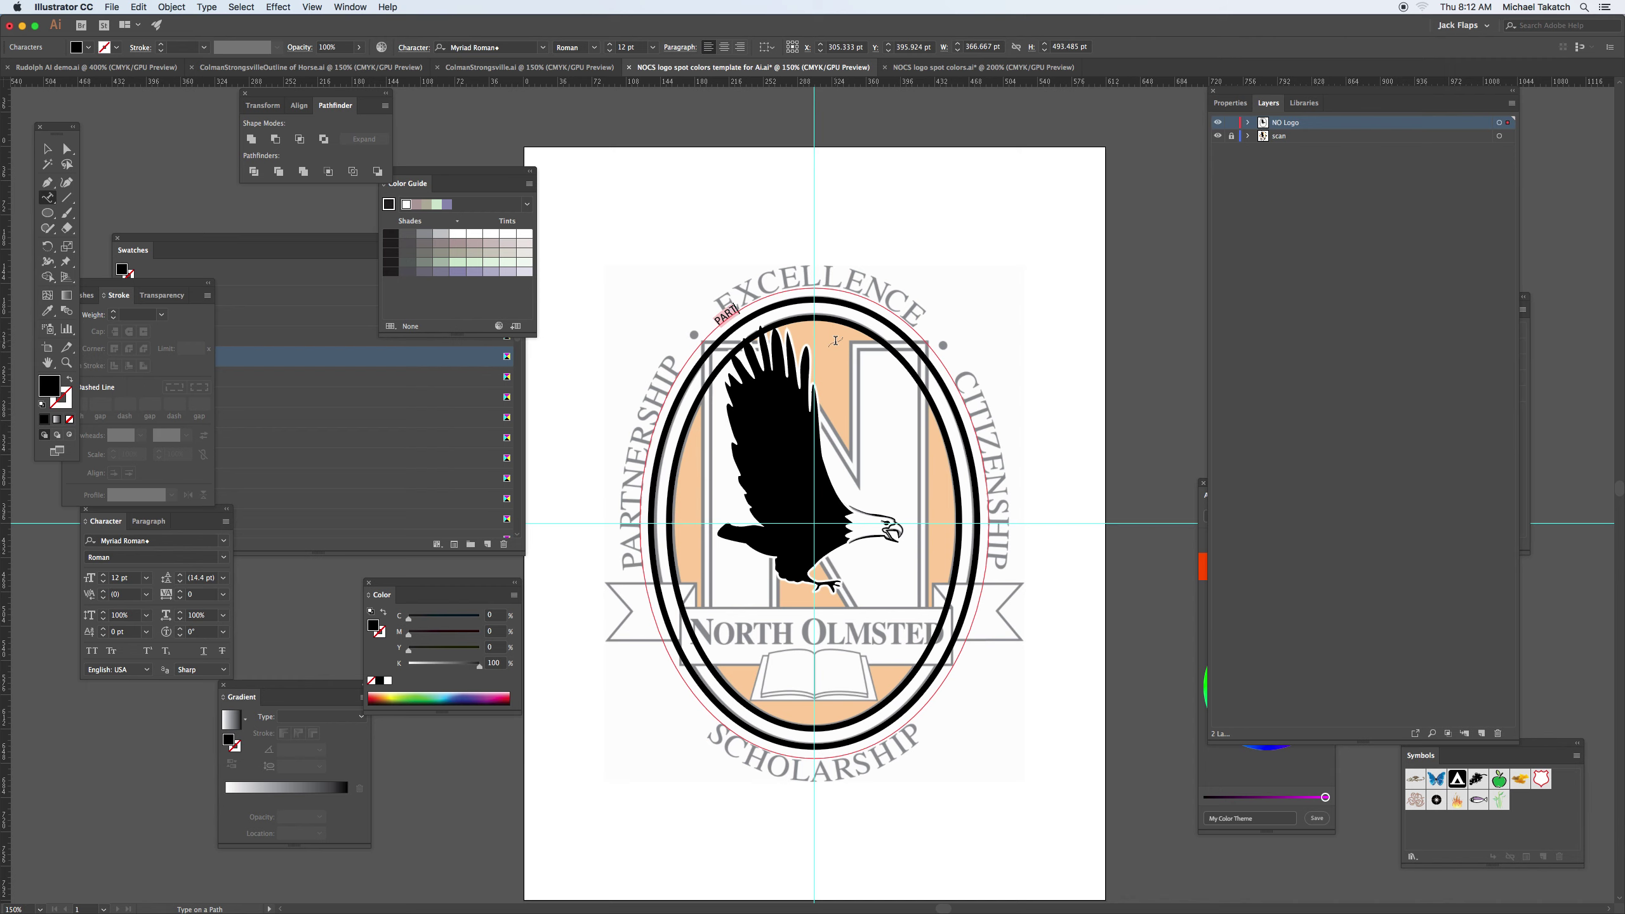
pyautogui.write('NERSHIP')
pyautogui.press('space')
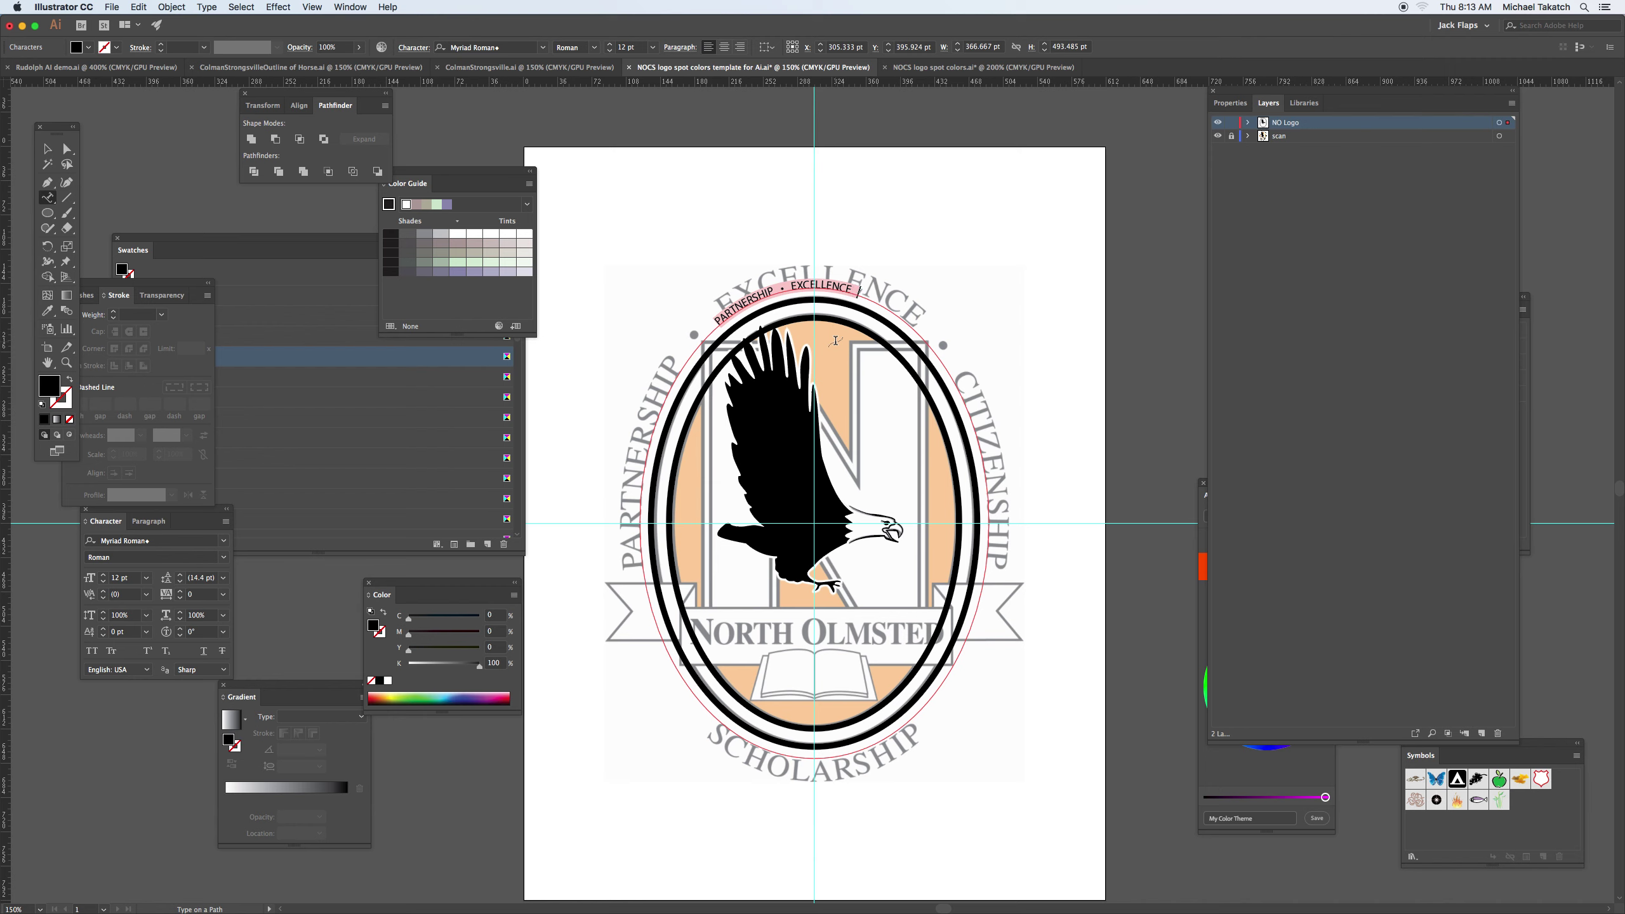
pyautogui.press('space')
pyautogui.write('ZENSHIOP')
# Set all of the lettering on the oval path in Times Bold and centre-align its paragraph.
pyautogui.tripleClick(834, 285)
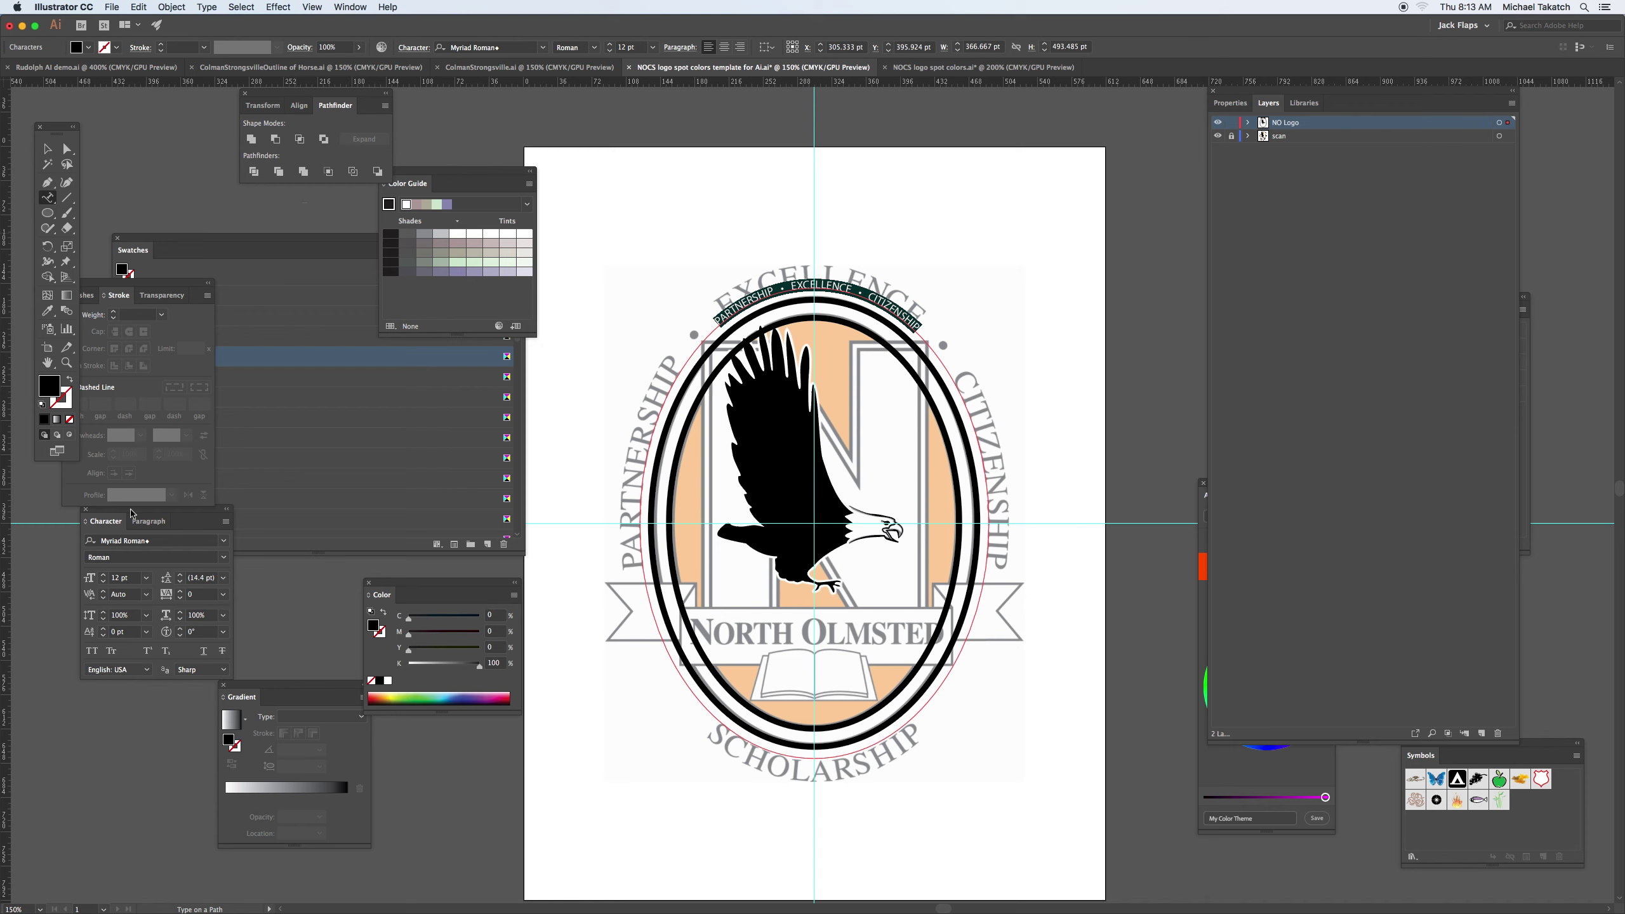
pyautogui.moveTo(105, 533); pyautogui.dragTo(395, 409)
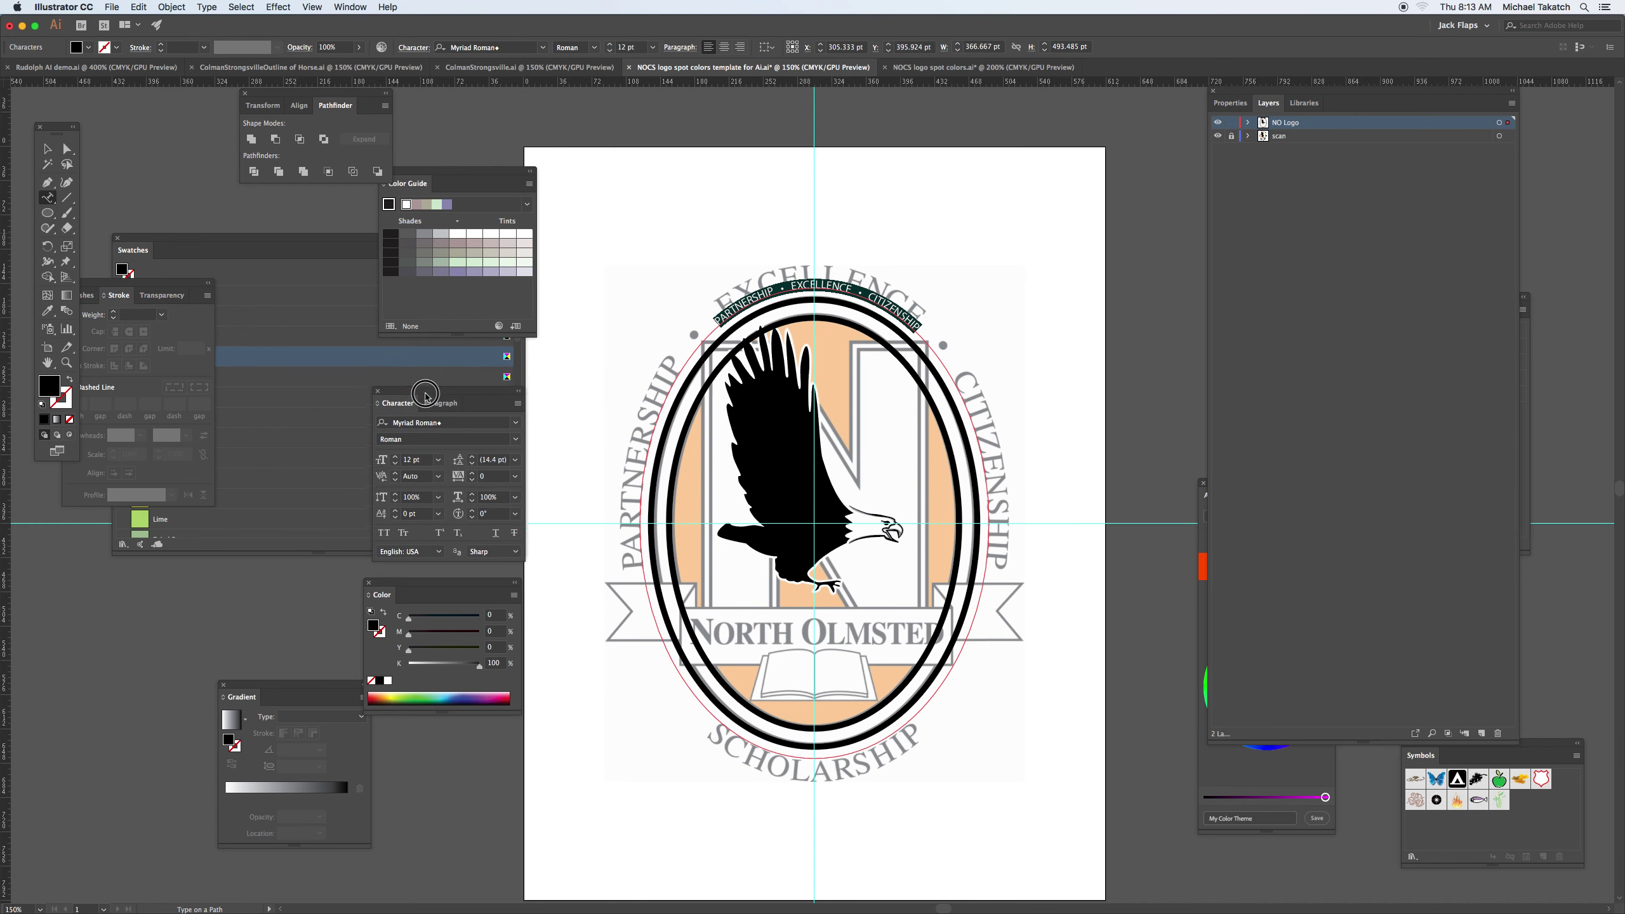
pyautogui.click(468, 425)
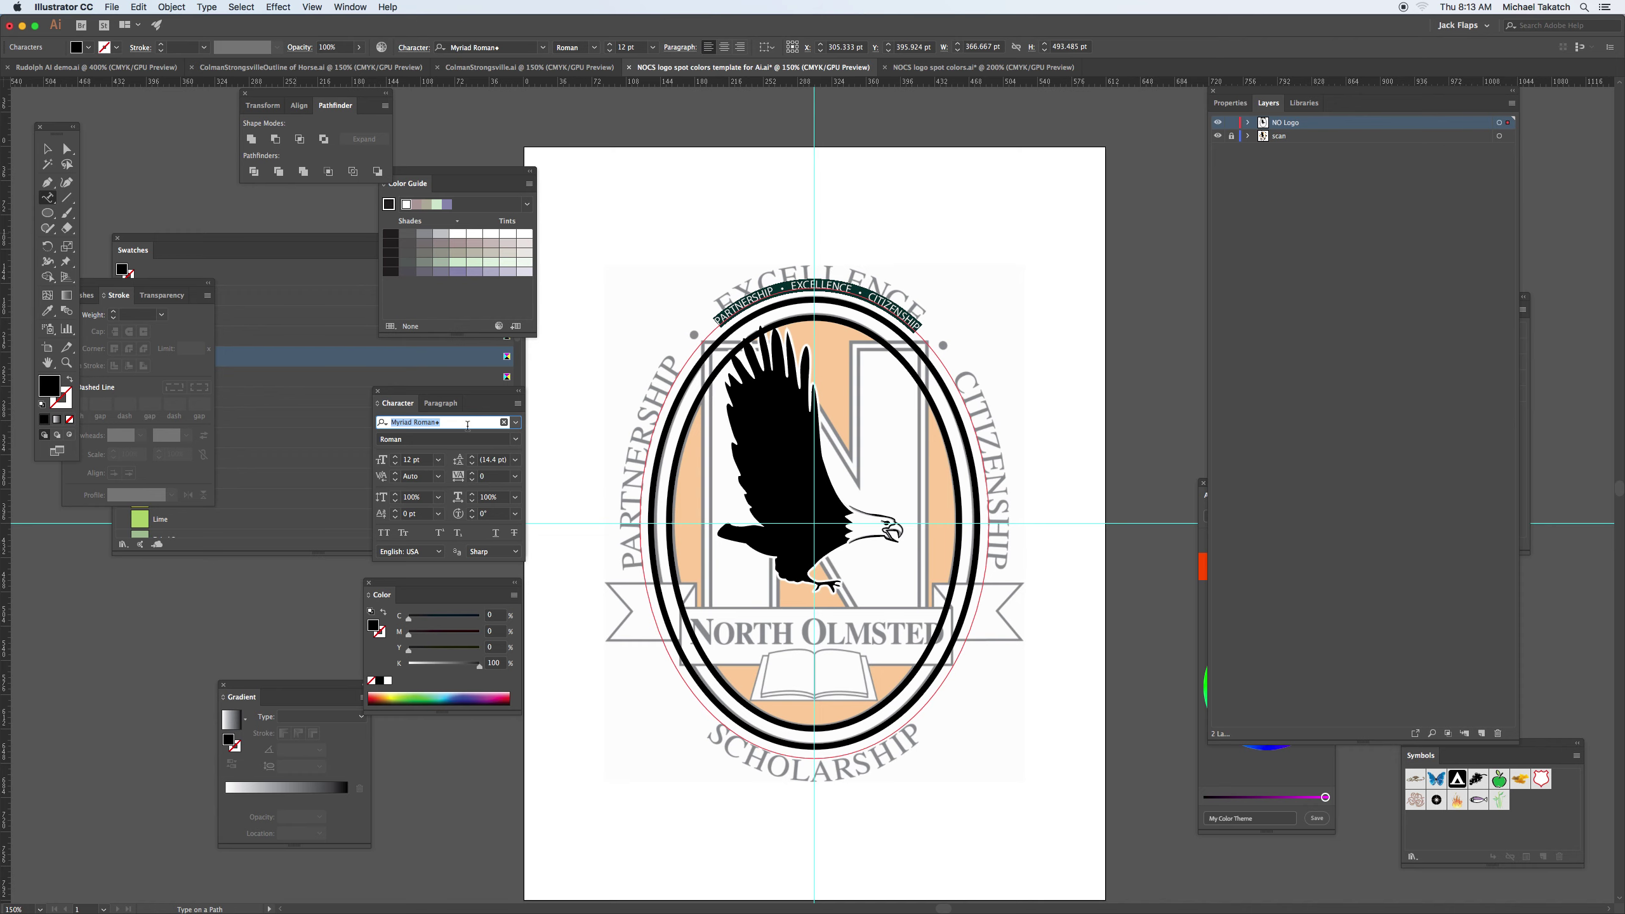
pyautogui.write('TIM')
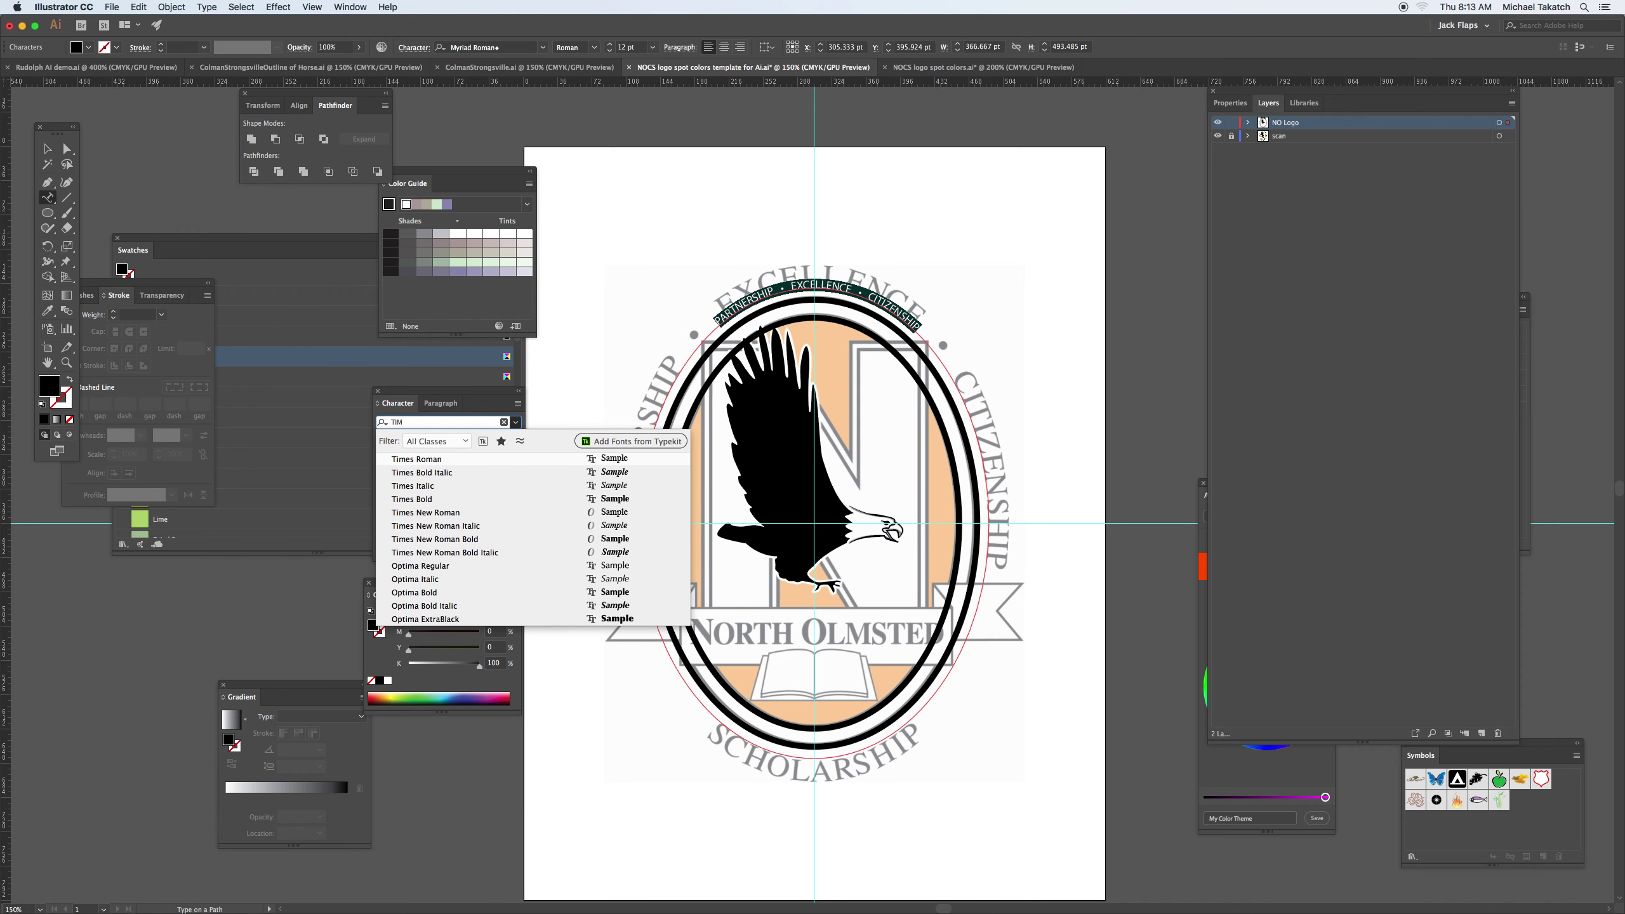
pyautogui.click(435, 499)
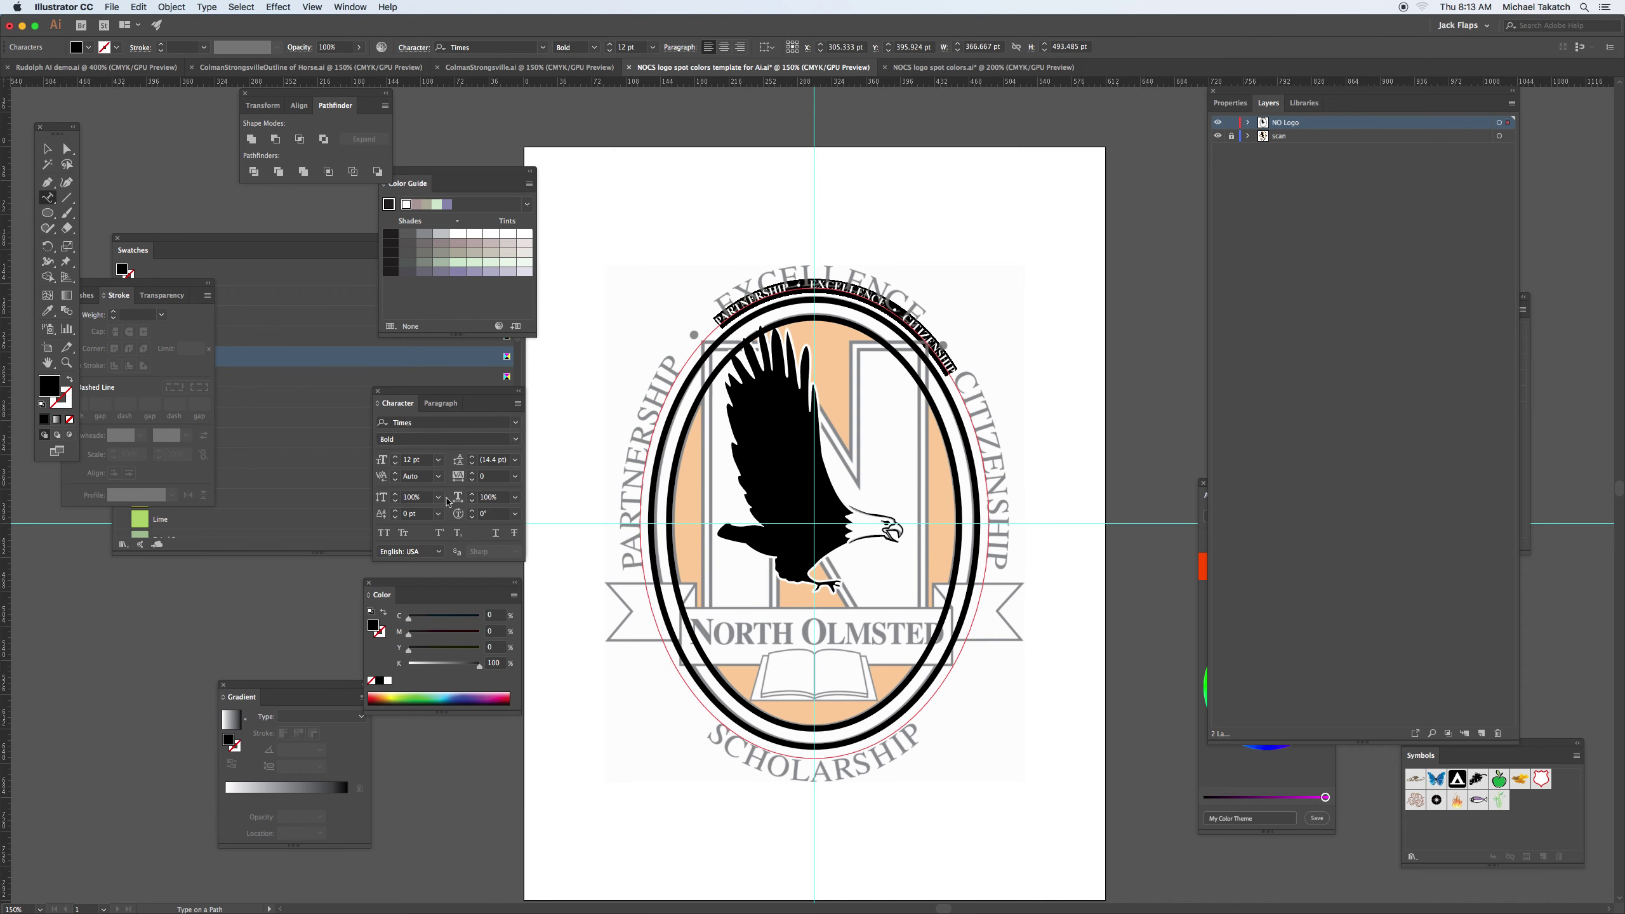
pyautogui.click(441, 404)
pyautogui.click(405, 424)
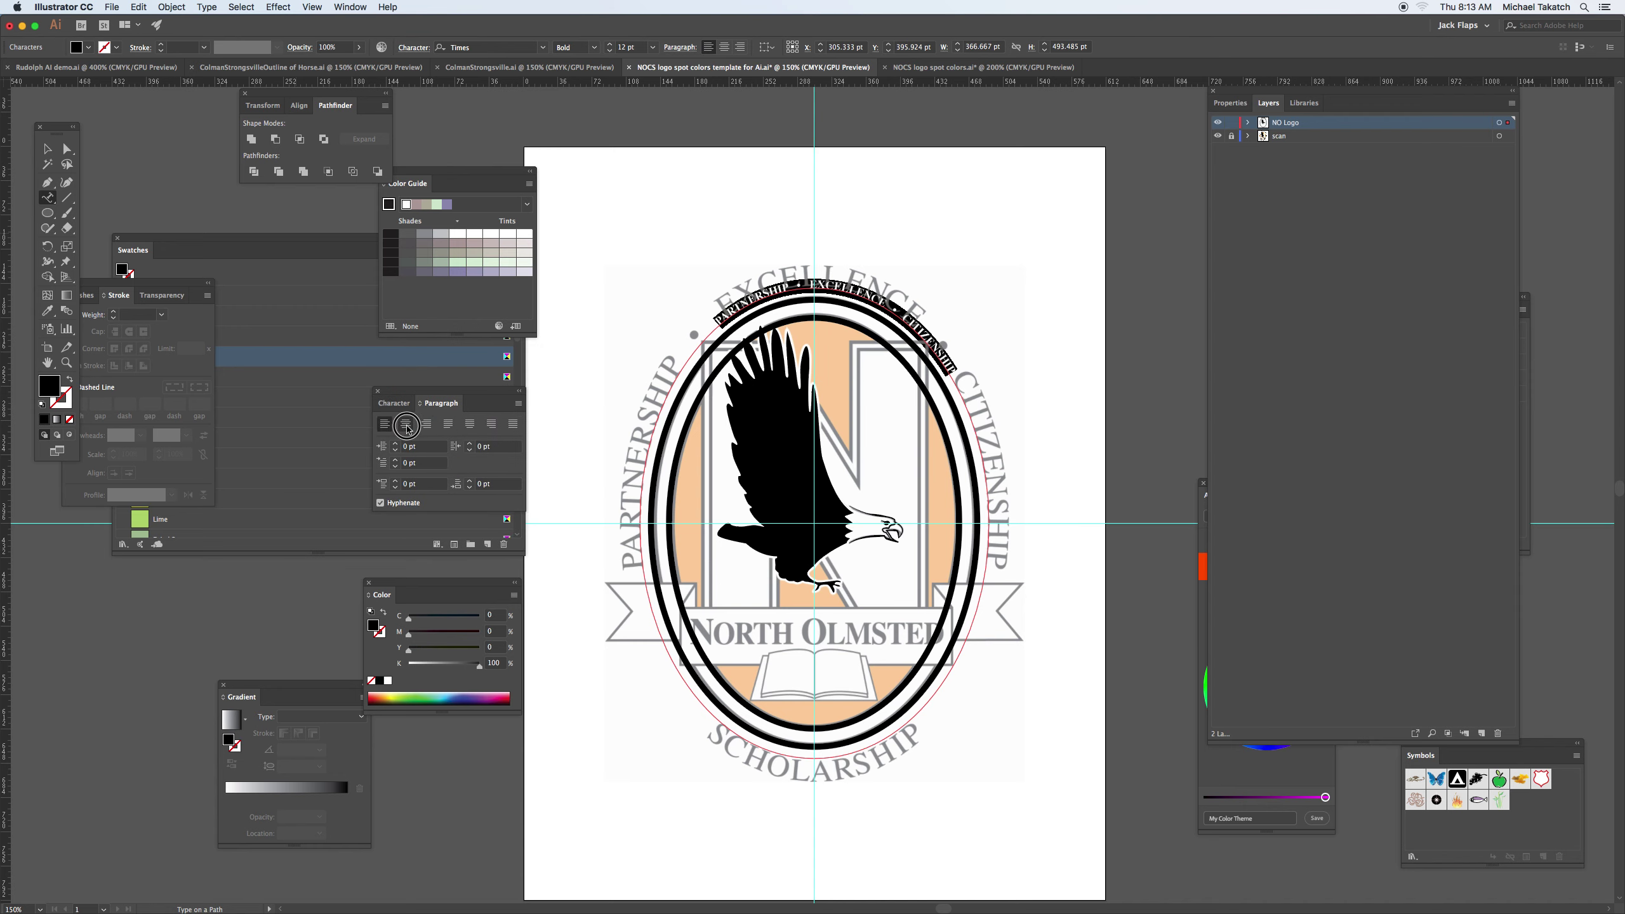